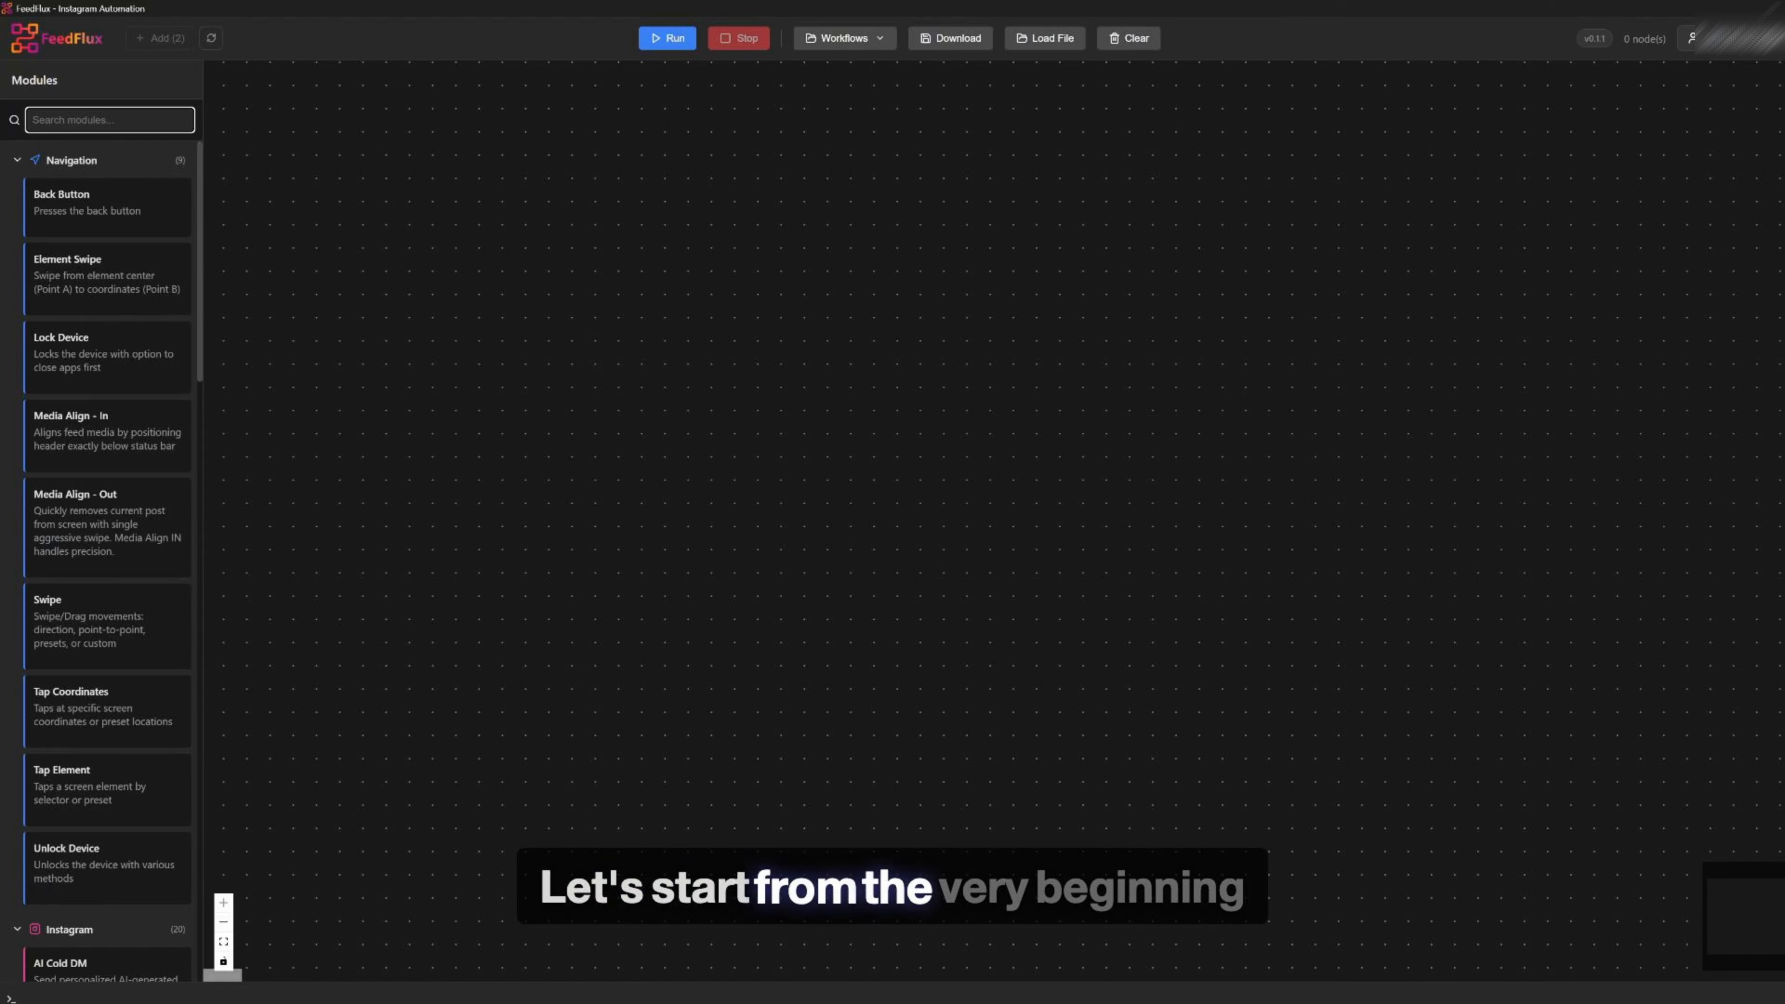
# Search the modules for Unlock Device and place it on the canvas as the first workflow node
pyautogui.write('u')
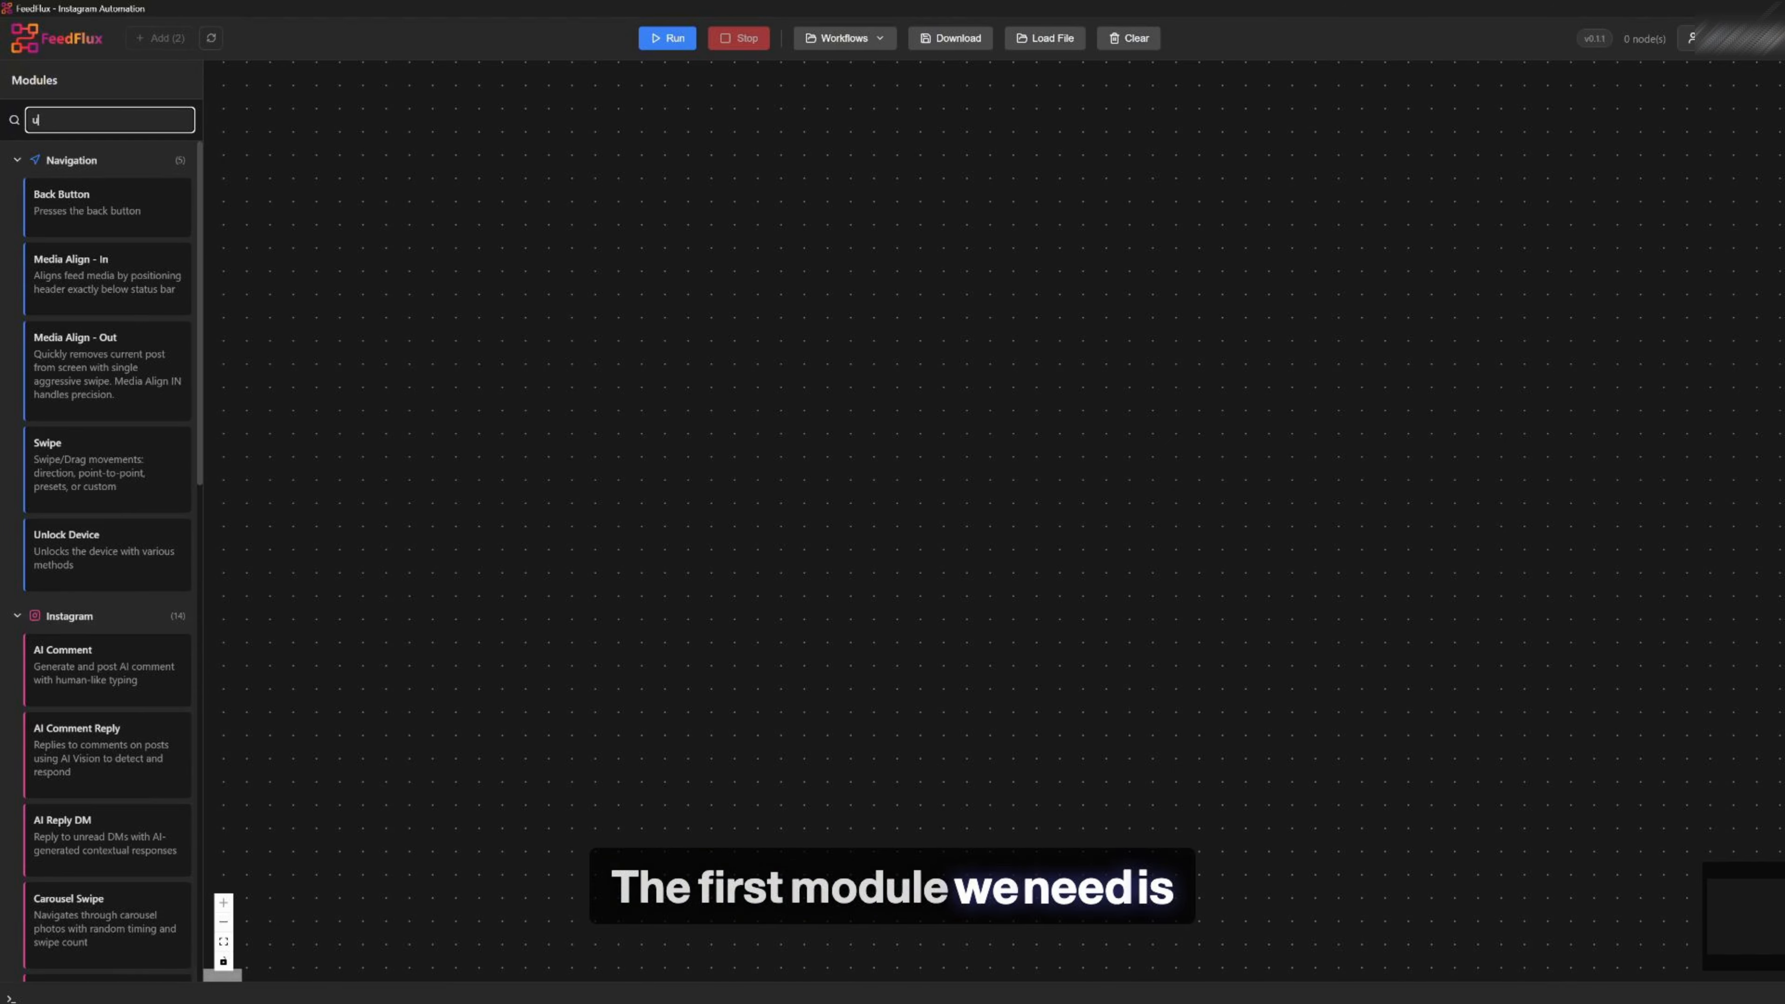
pyautogui.write('nloc')
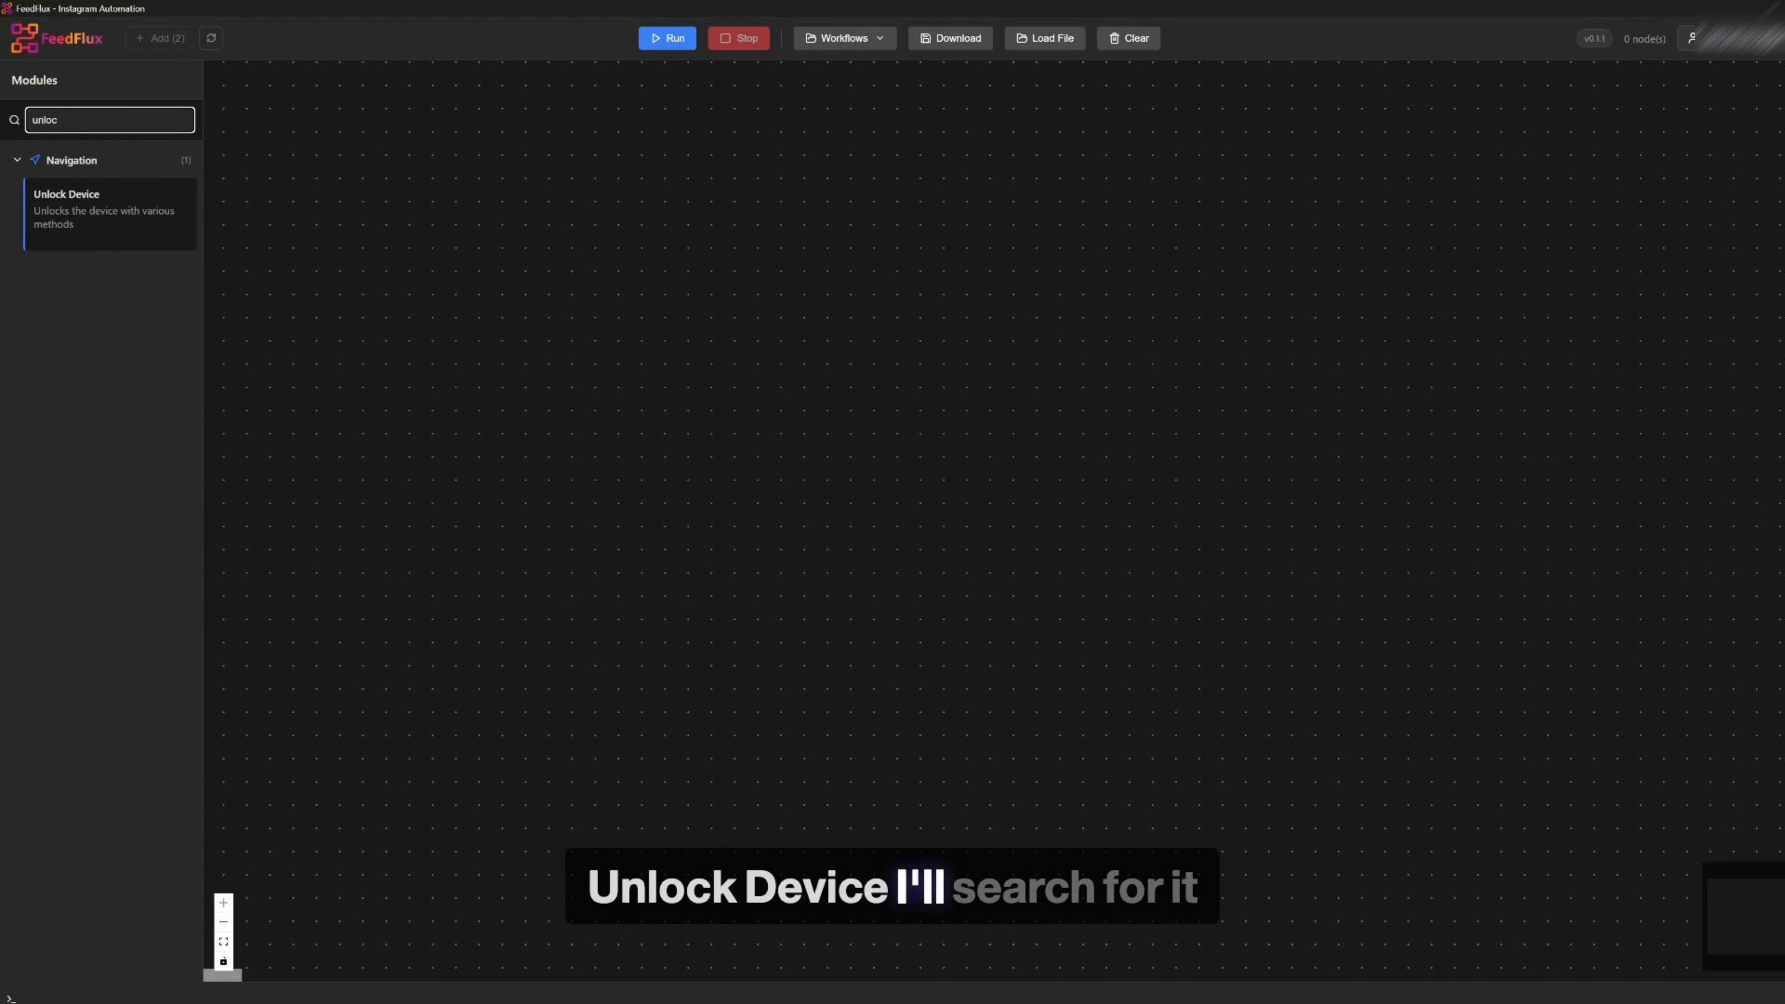
pyautogui.moveTo(77, 210); pyautogui.dragTo(810, 263)
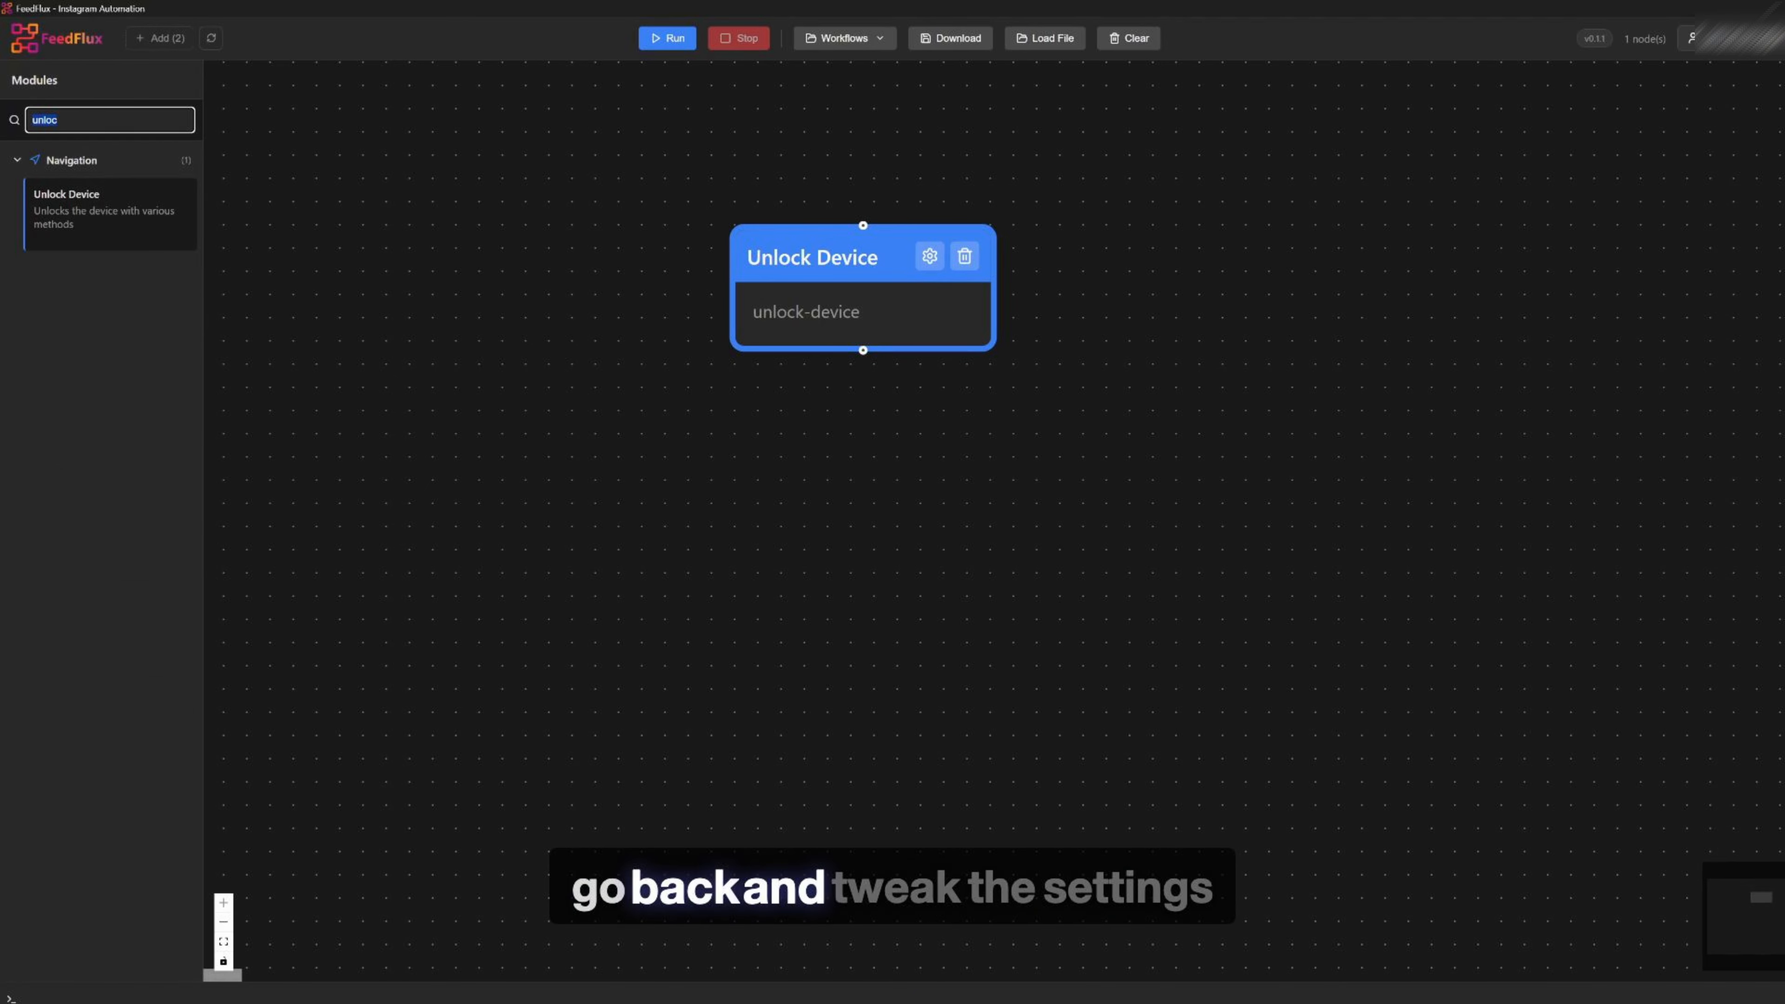
# Search for Open Instagram and place that module below the Unlock Device node
pyautogui.press('BackSpace')
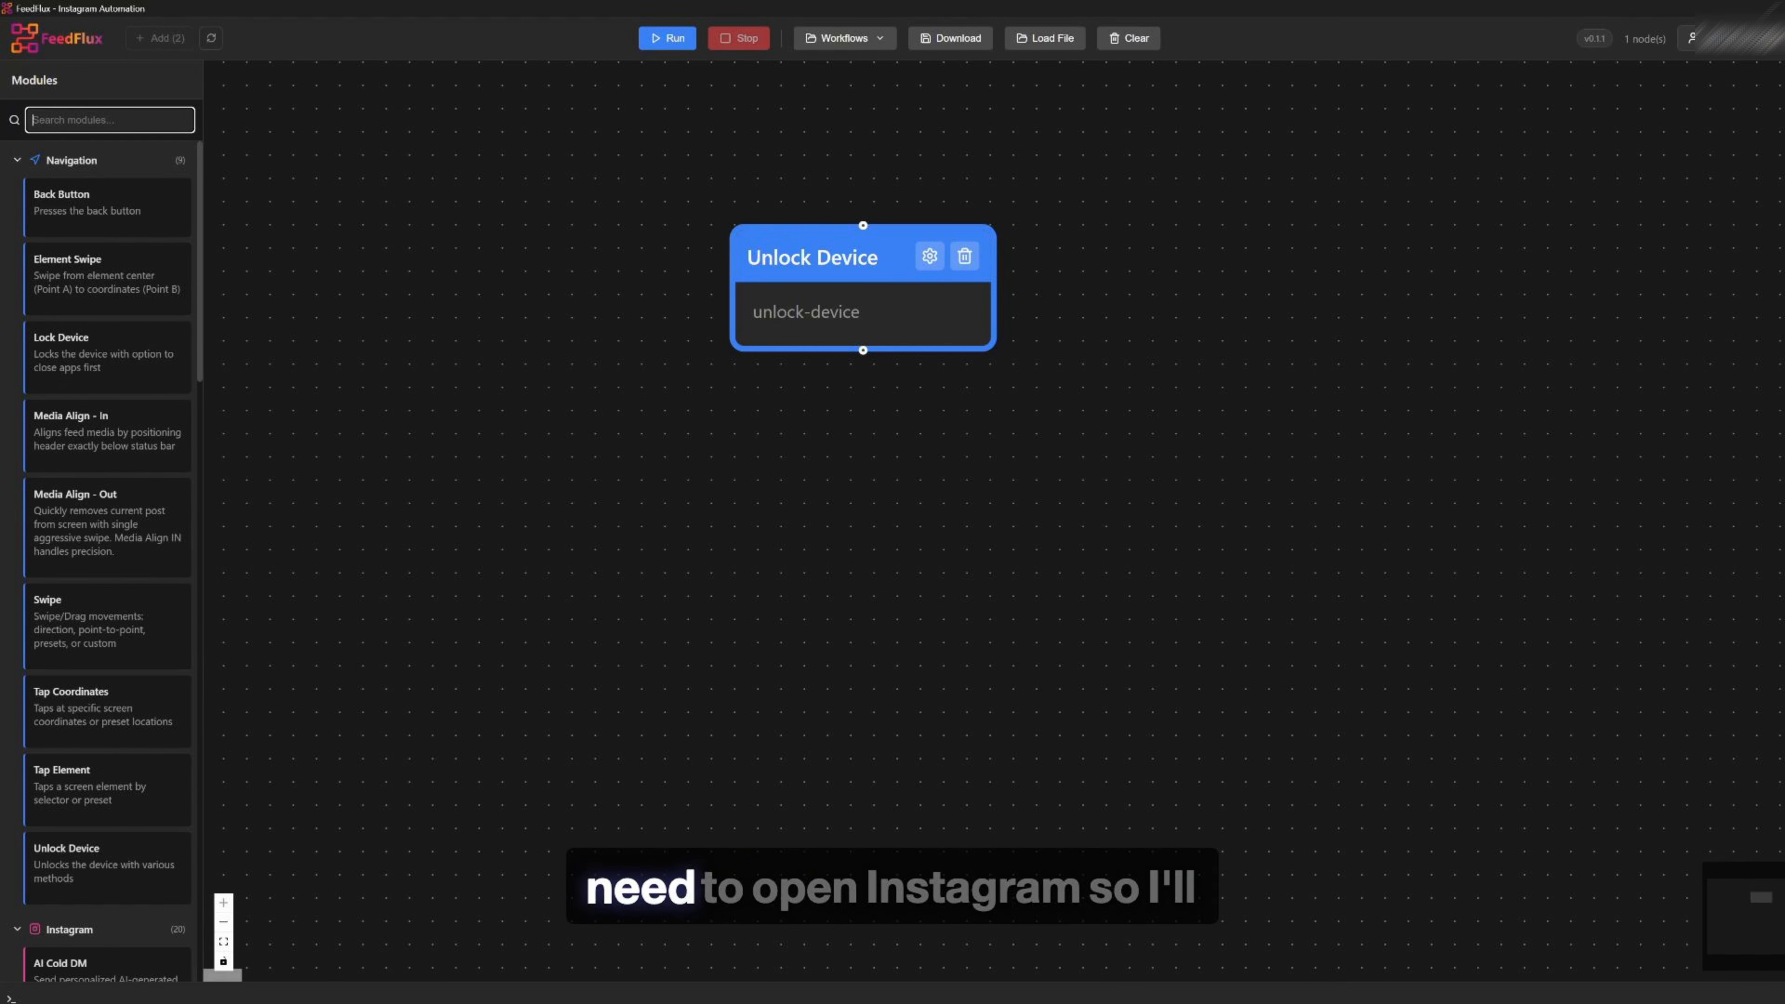
pyautogui.write('op')
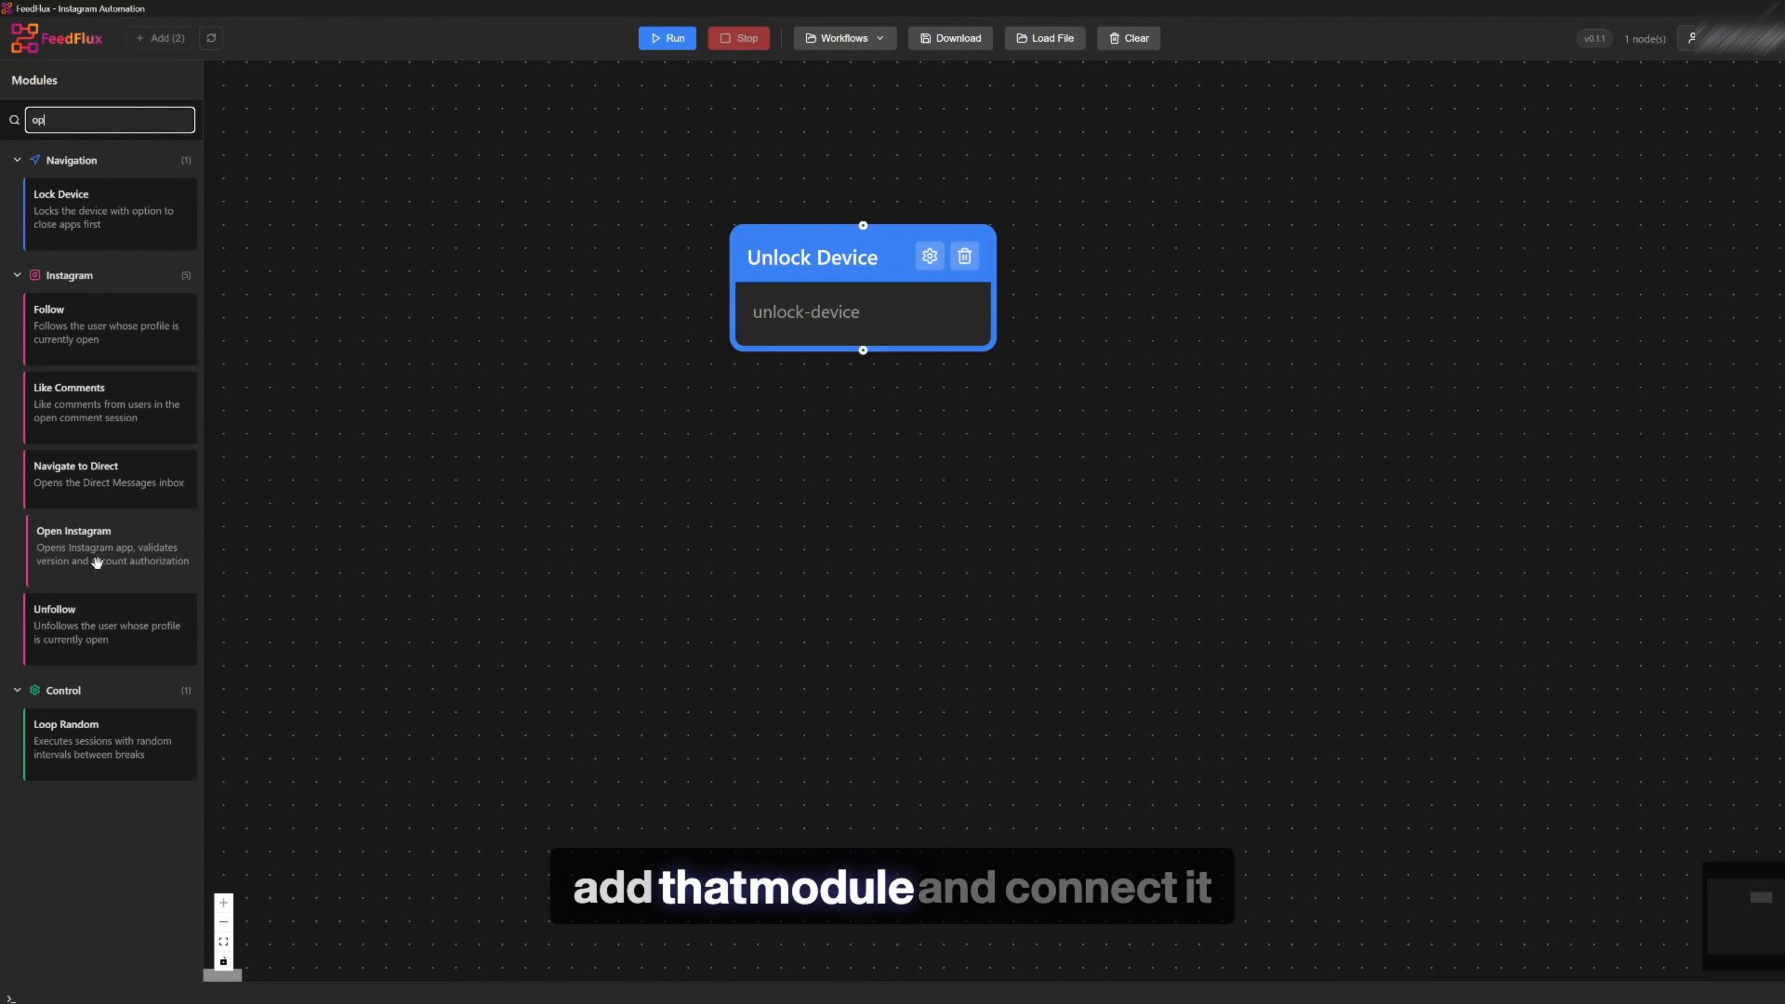
pyautogui.moveTo(99, 556); pyautogui.dragTo(854, 545)
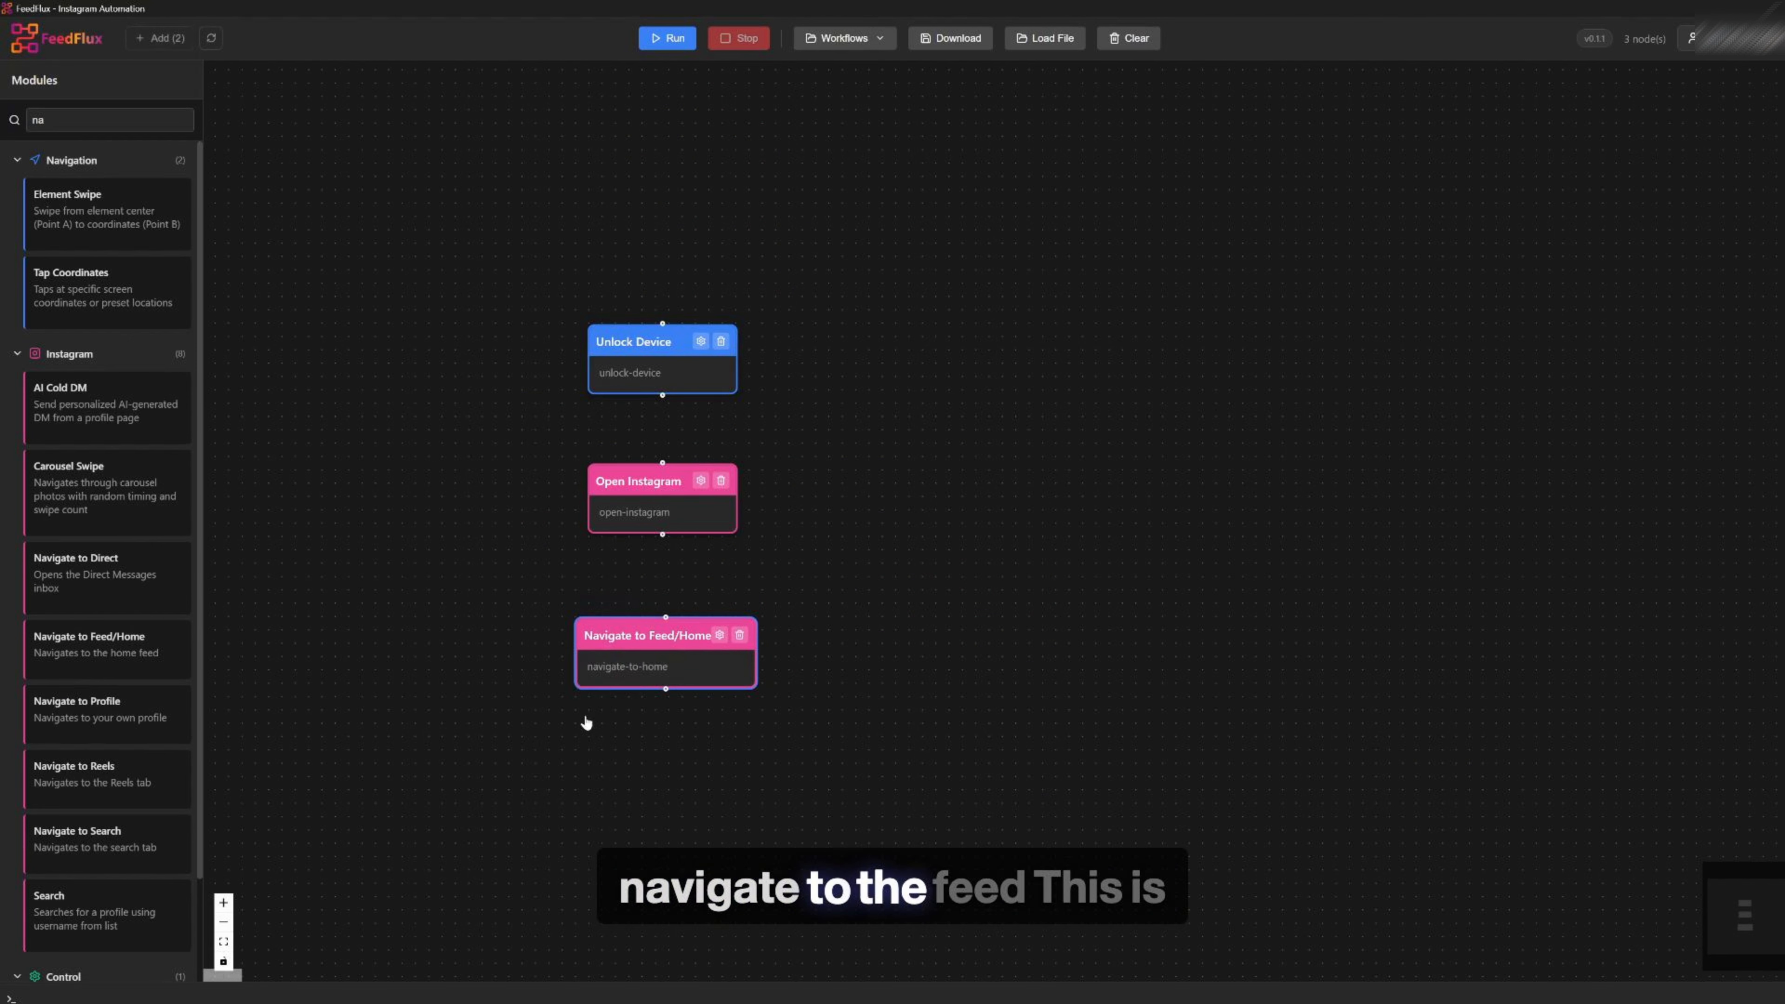
# Search for Media Align - In and place it below the Navigate to Feed/Home node
pyautogui.scroll(1, 587, 723)
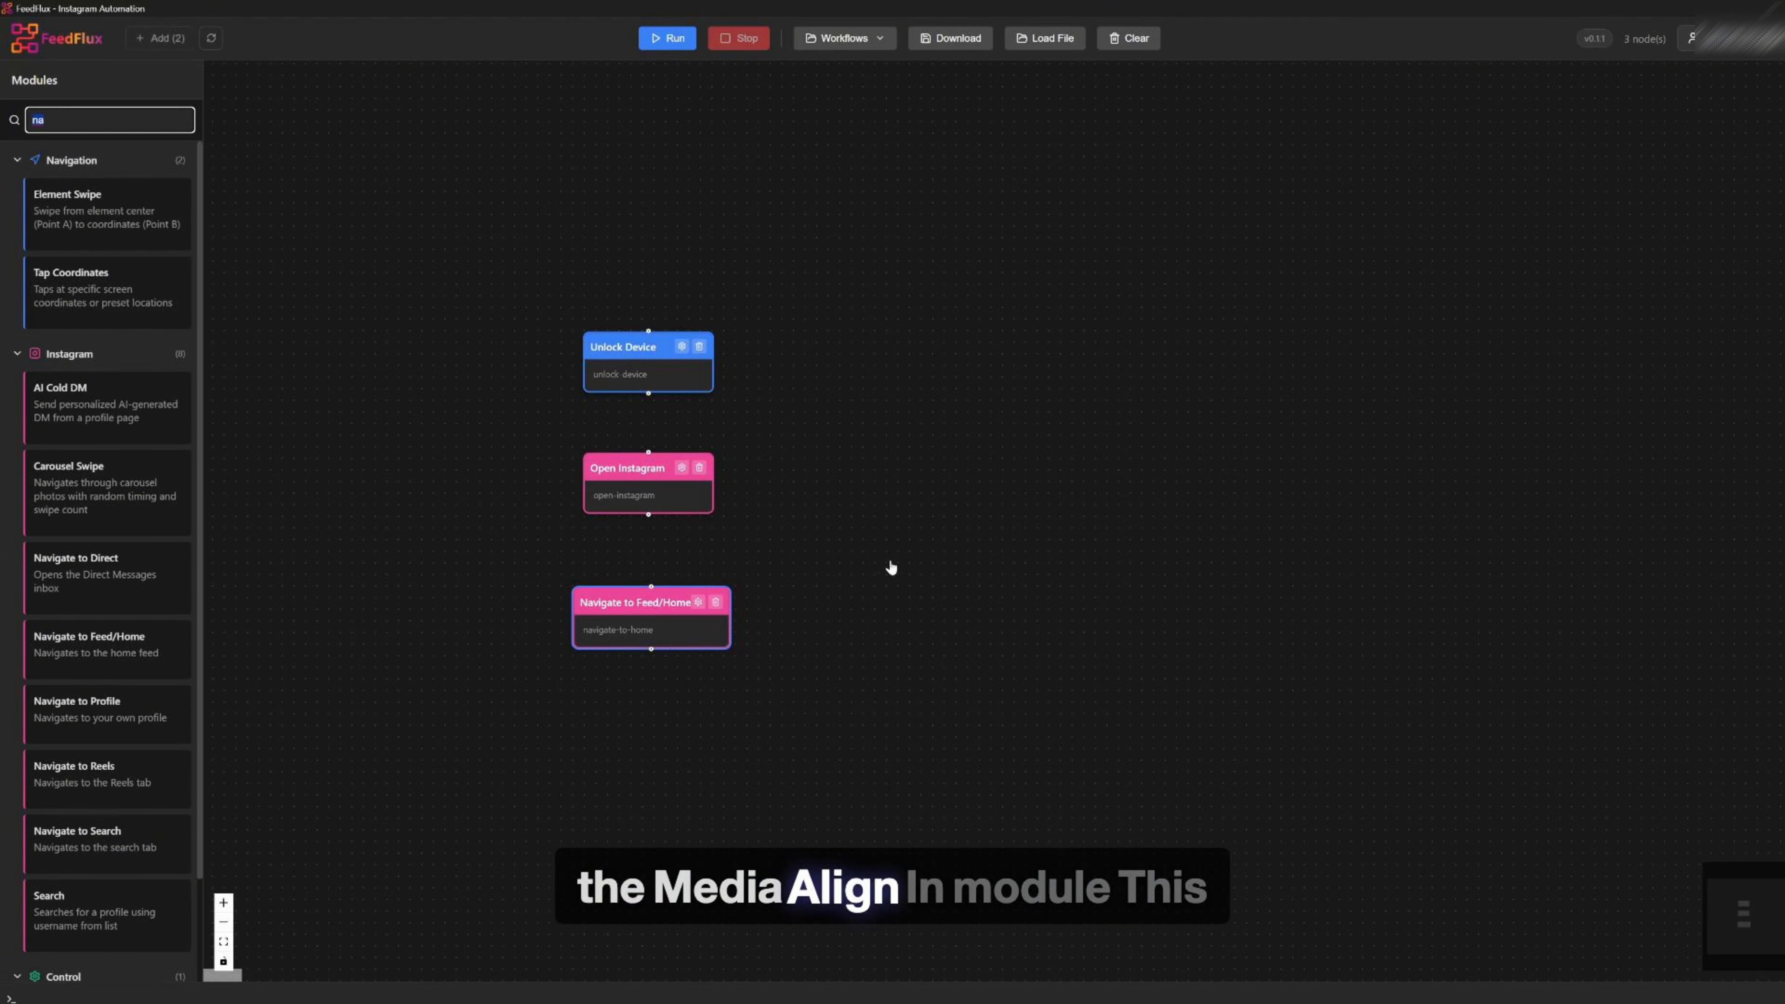
pyautogui.moveTo(893, 567); pyautogui.dragTo(879, 405)
pyautogui.click(110, 119)
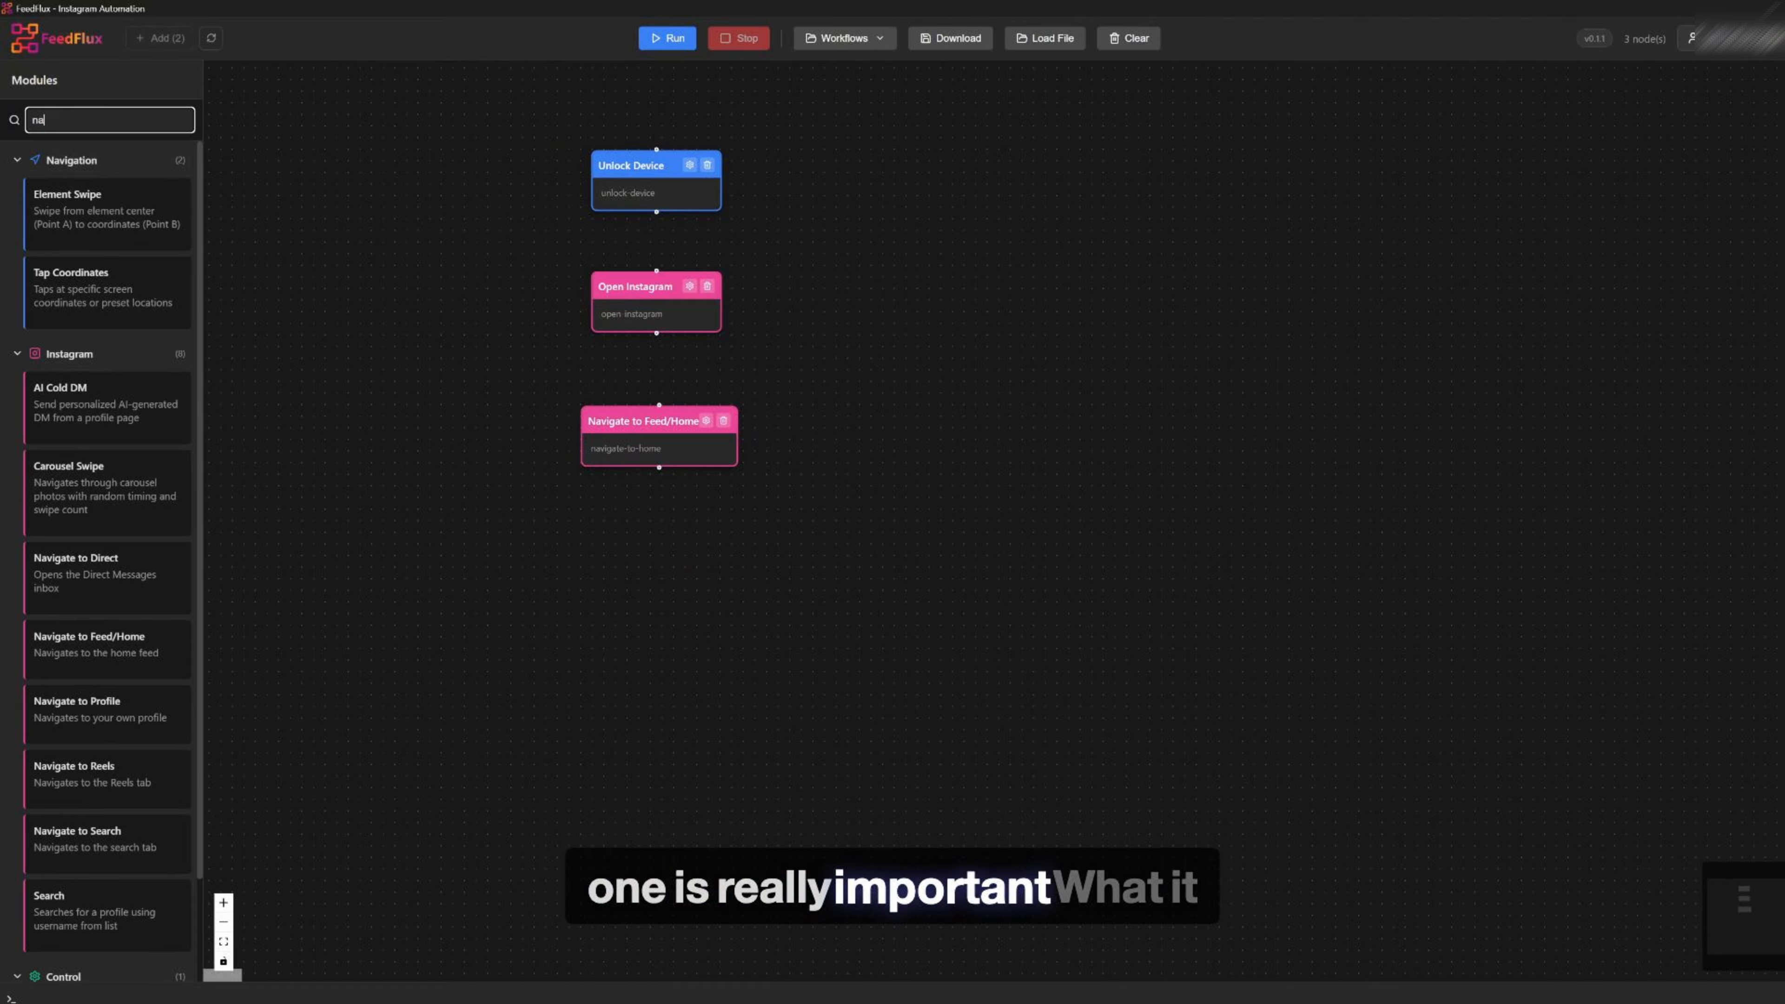
pyautogui.press('BackSpace')
pyautogui.press('BackSpace')
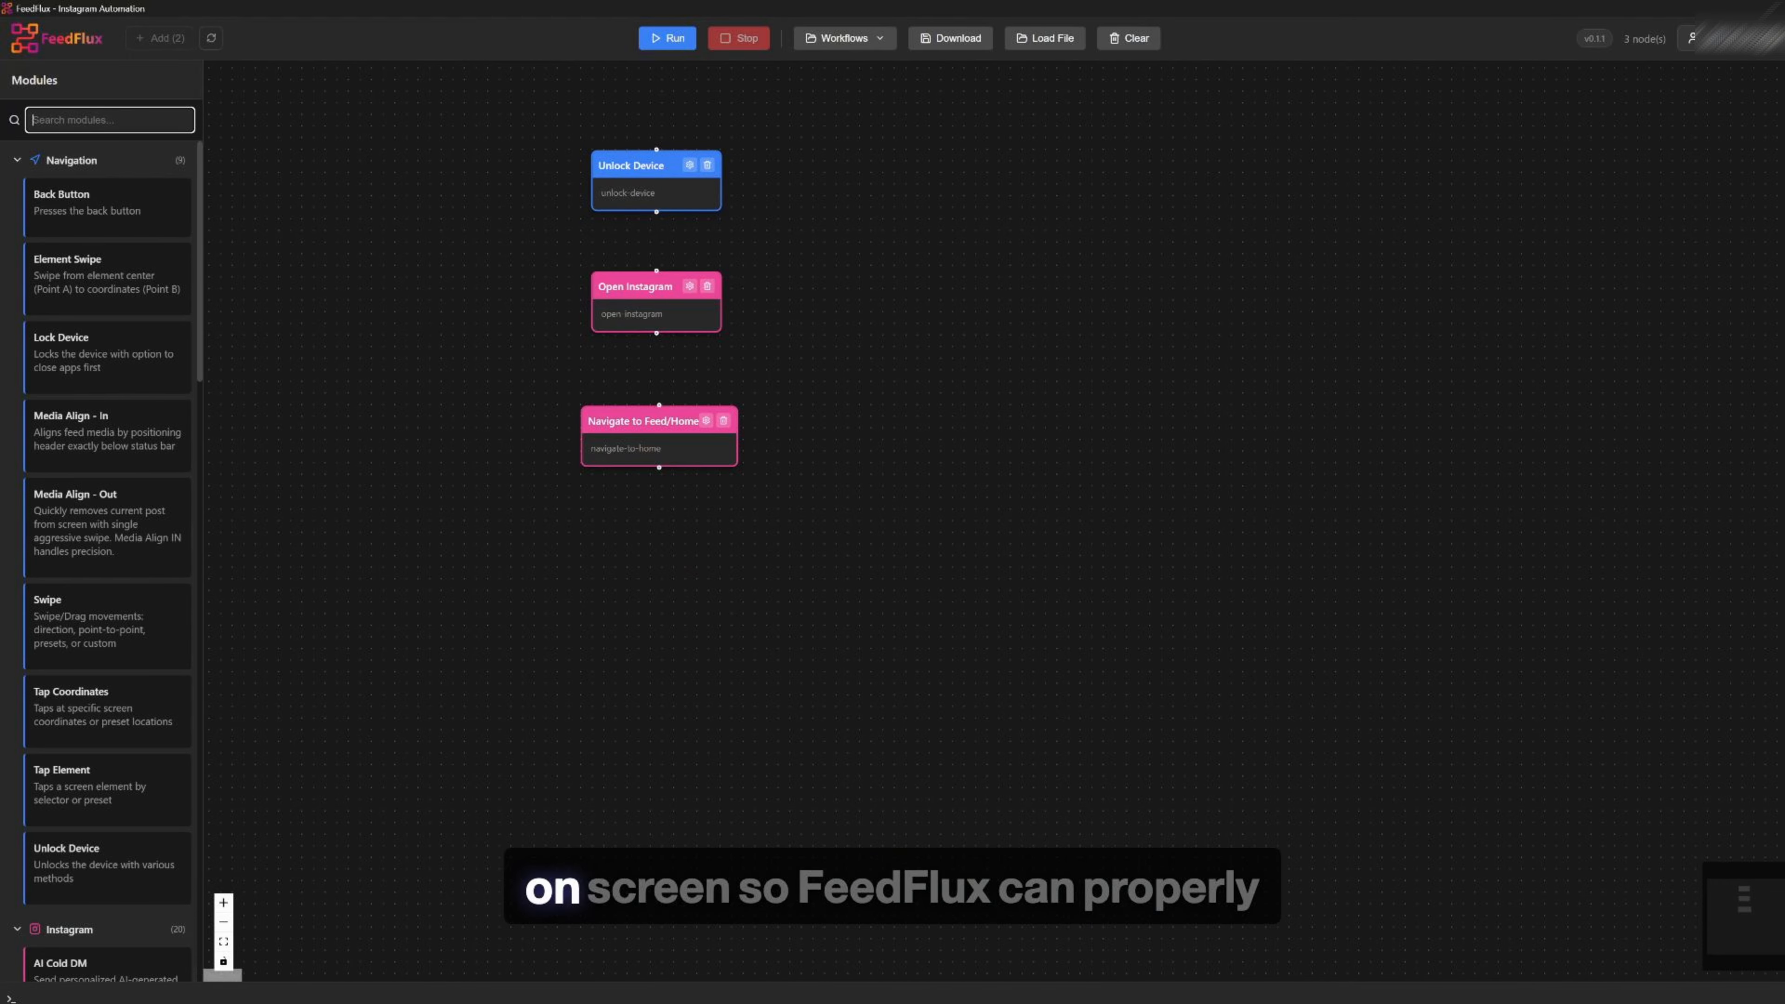
pyautogui.write('med')
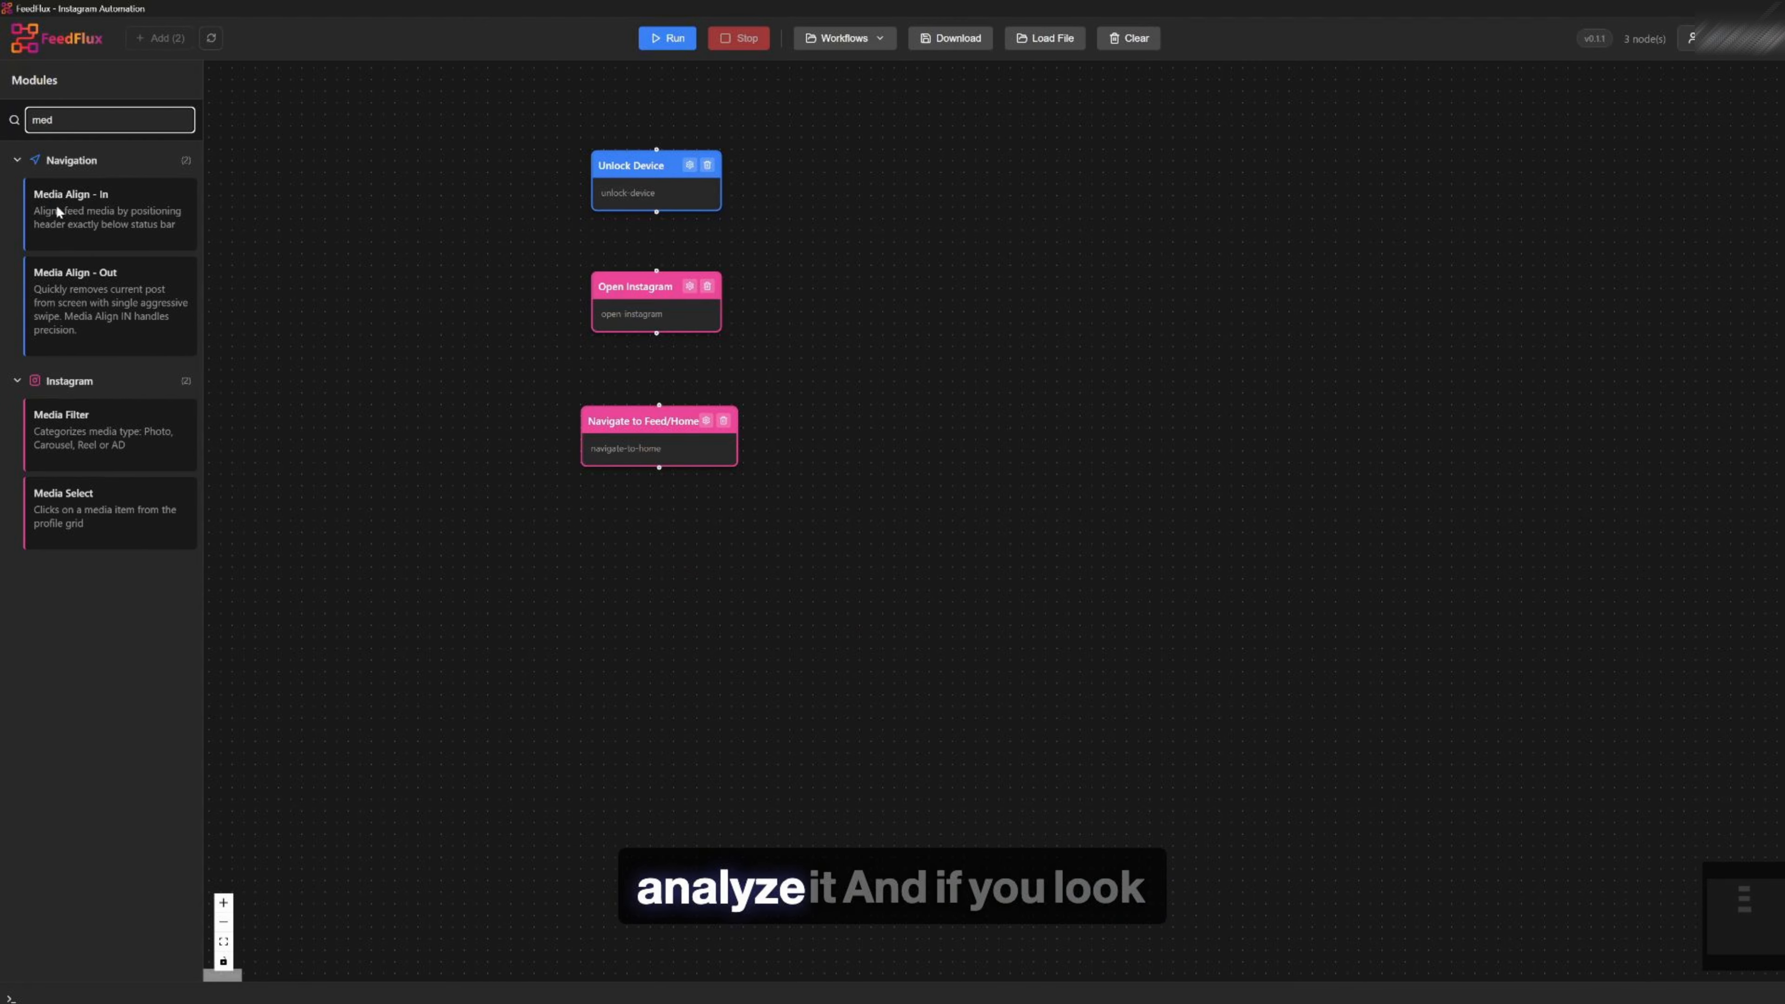
pyautogui.moveTo(105, 204); pyautogui.dragTo(648, 549)
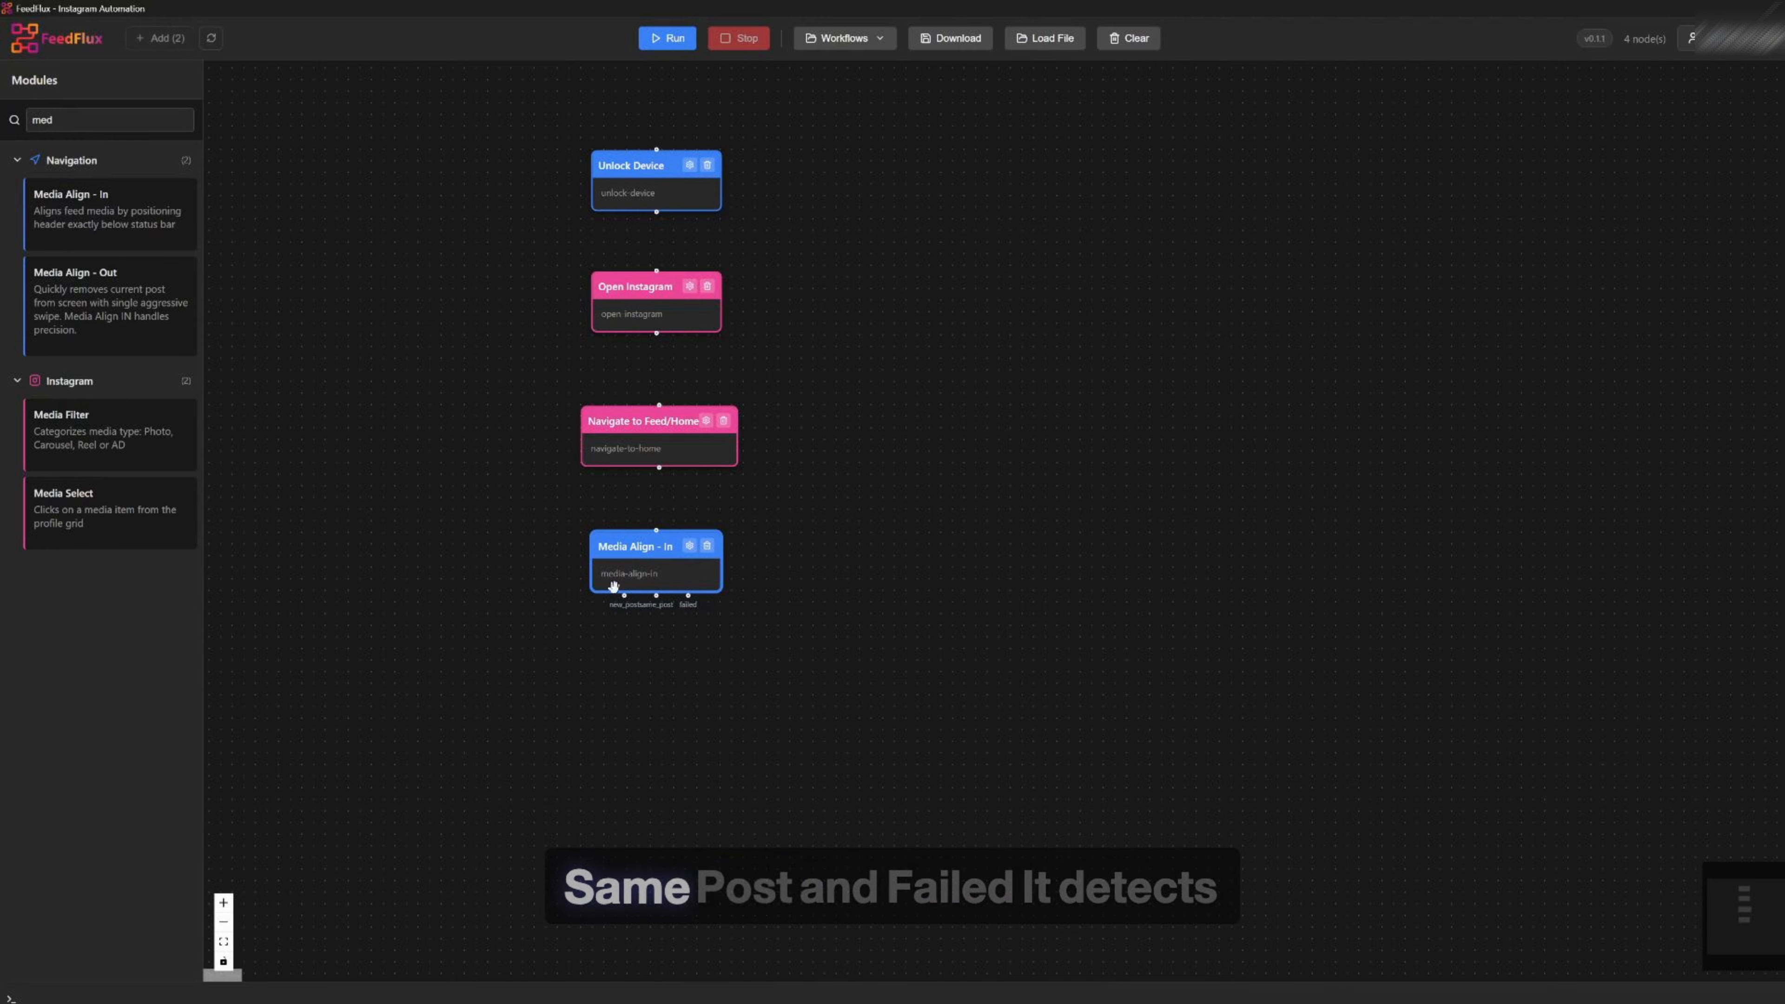
# Add a Media Filter module below the Media Align - In node
pyautogui.scroll(3, 633, 619)
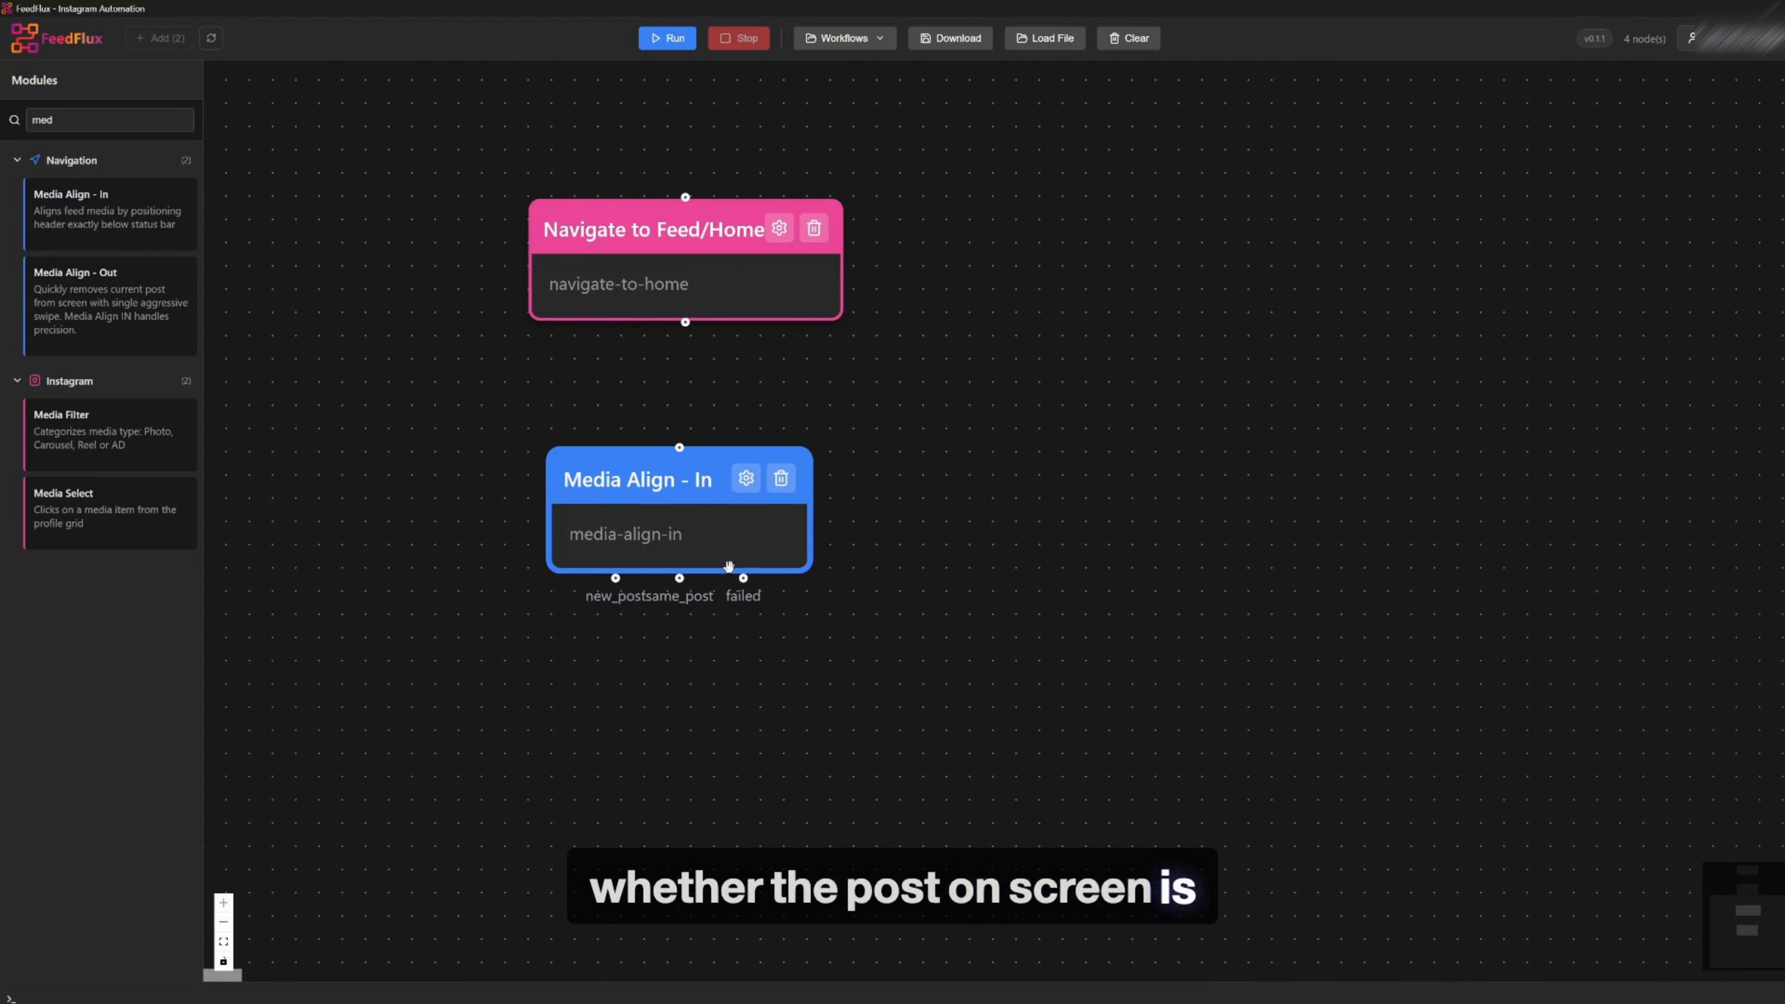
pyautogui.scroll(-4, 729, 567)
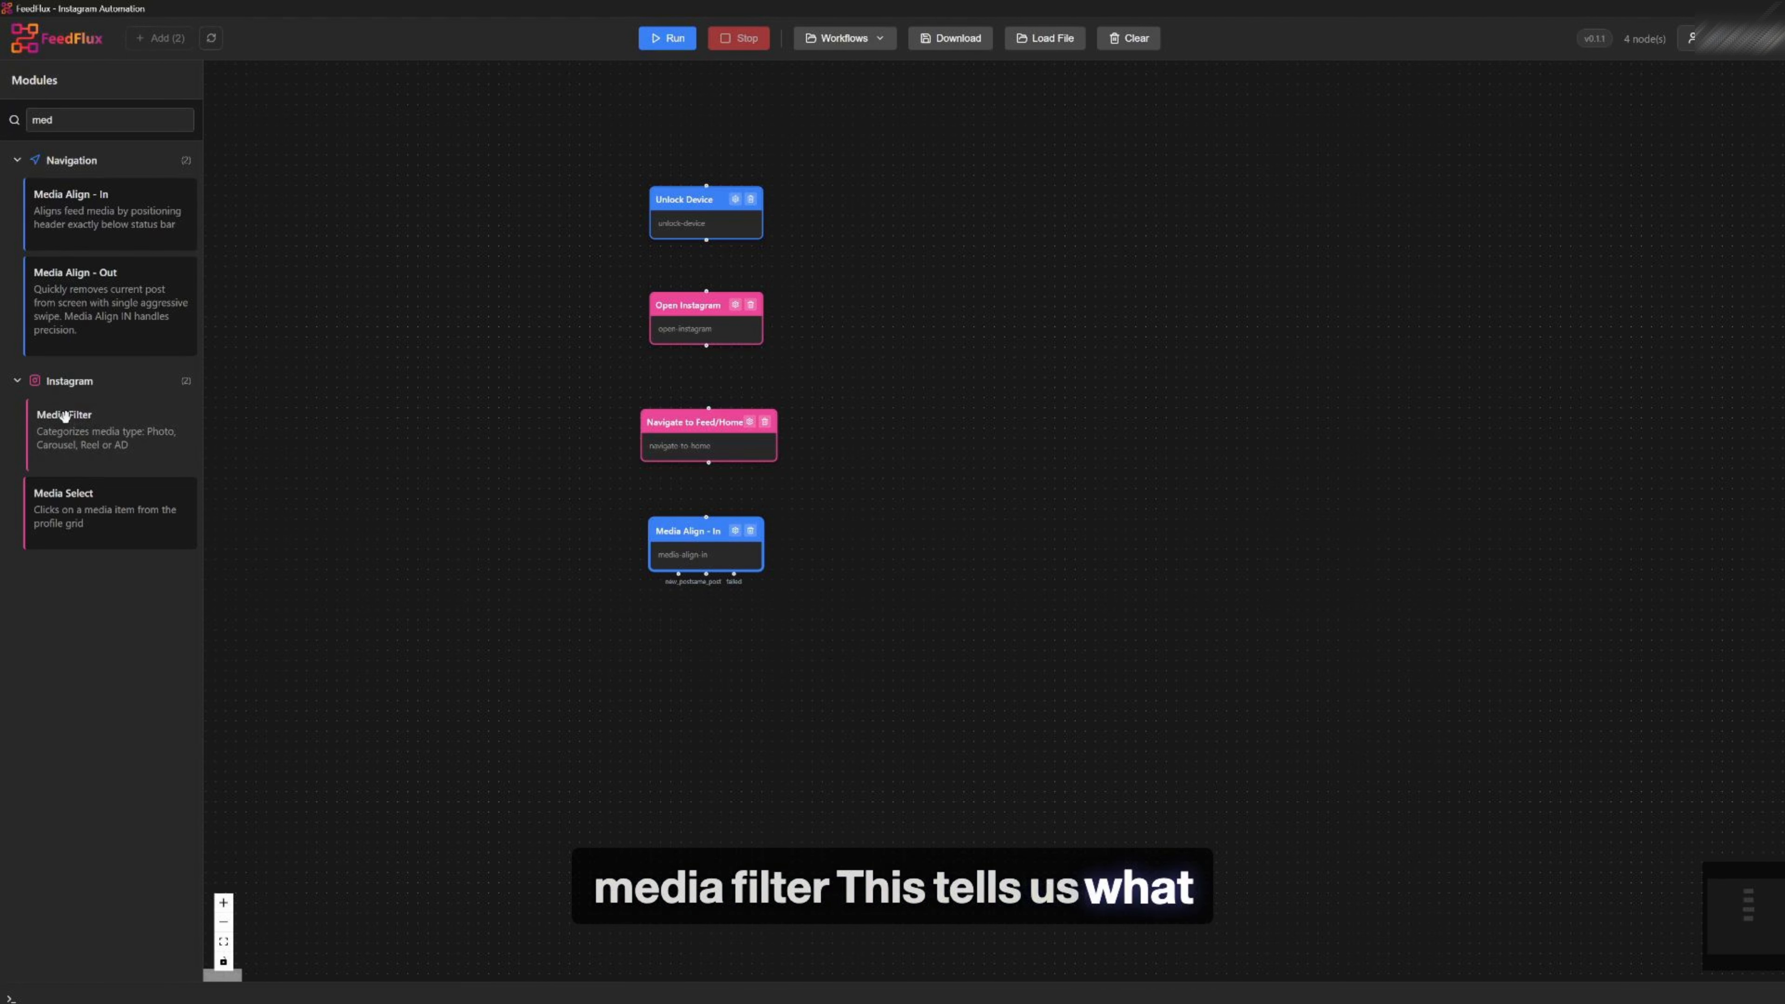
pyautogui.moveTo(72, 414); pyautogui.dragTo(682, 650)
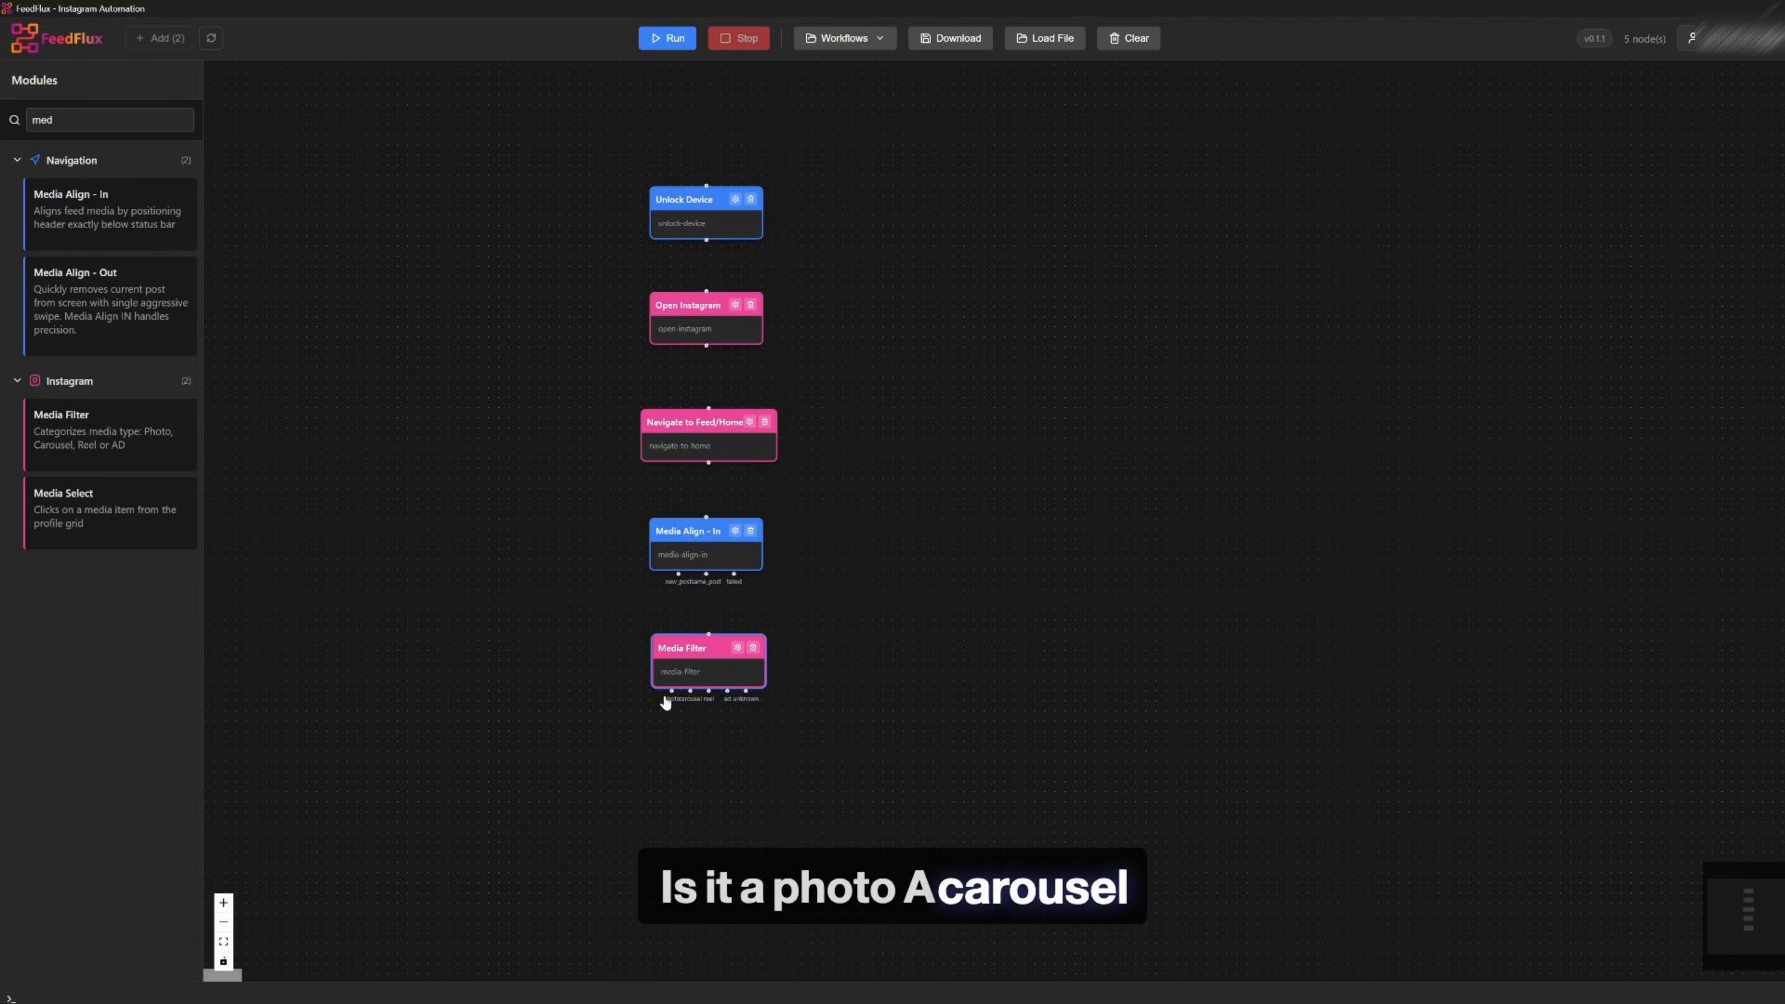
# Search for like modules and place Like Post and AI Comment nodes below the Media Filter
pyautogui.scroll(5, 666, 704)
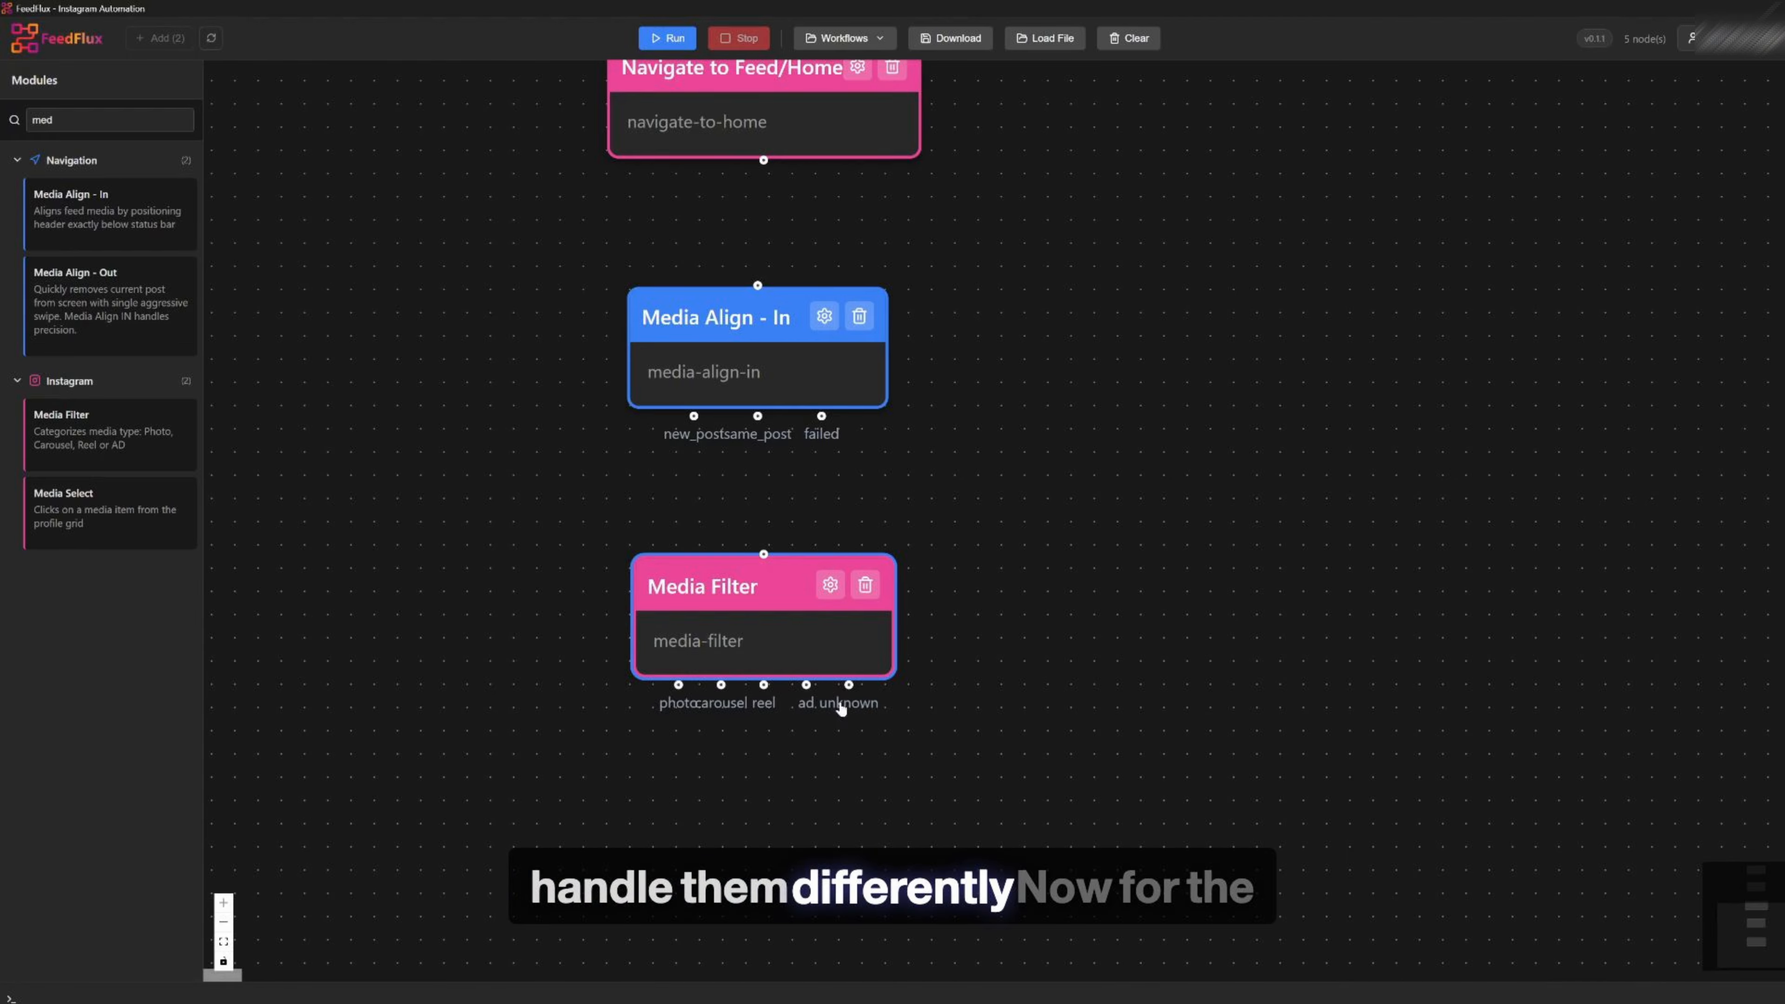
pyautogui.scroll(-4, 840, 689)
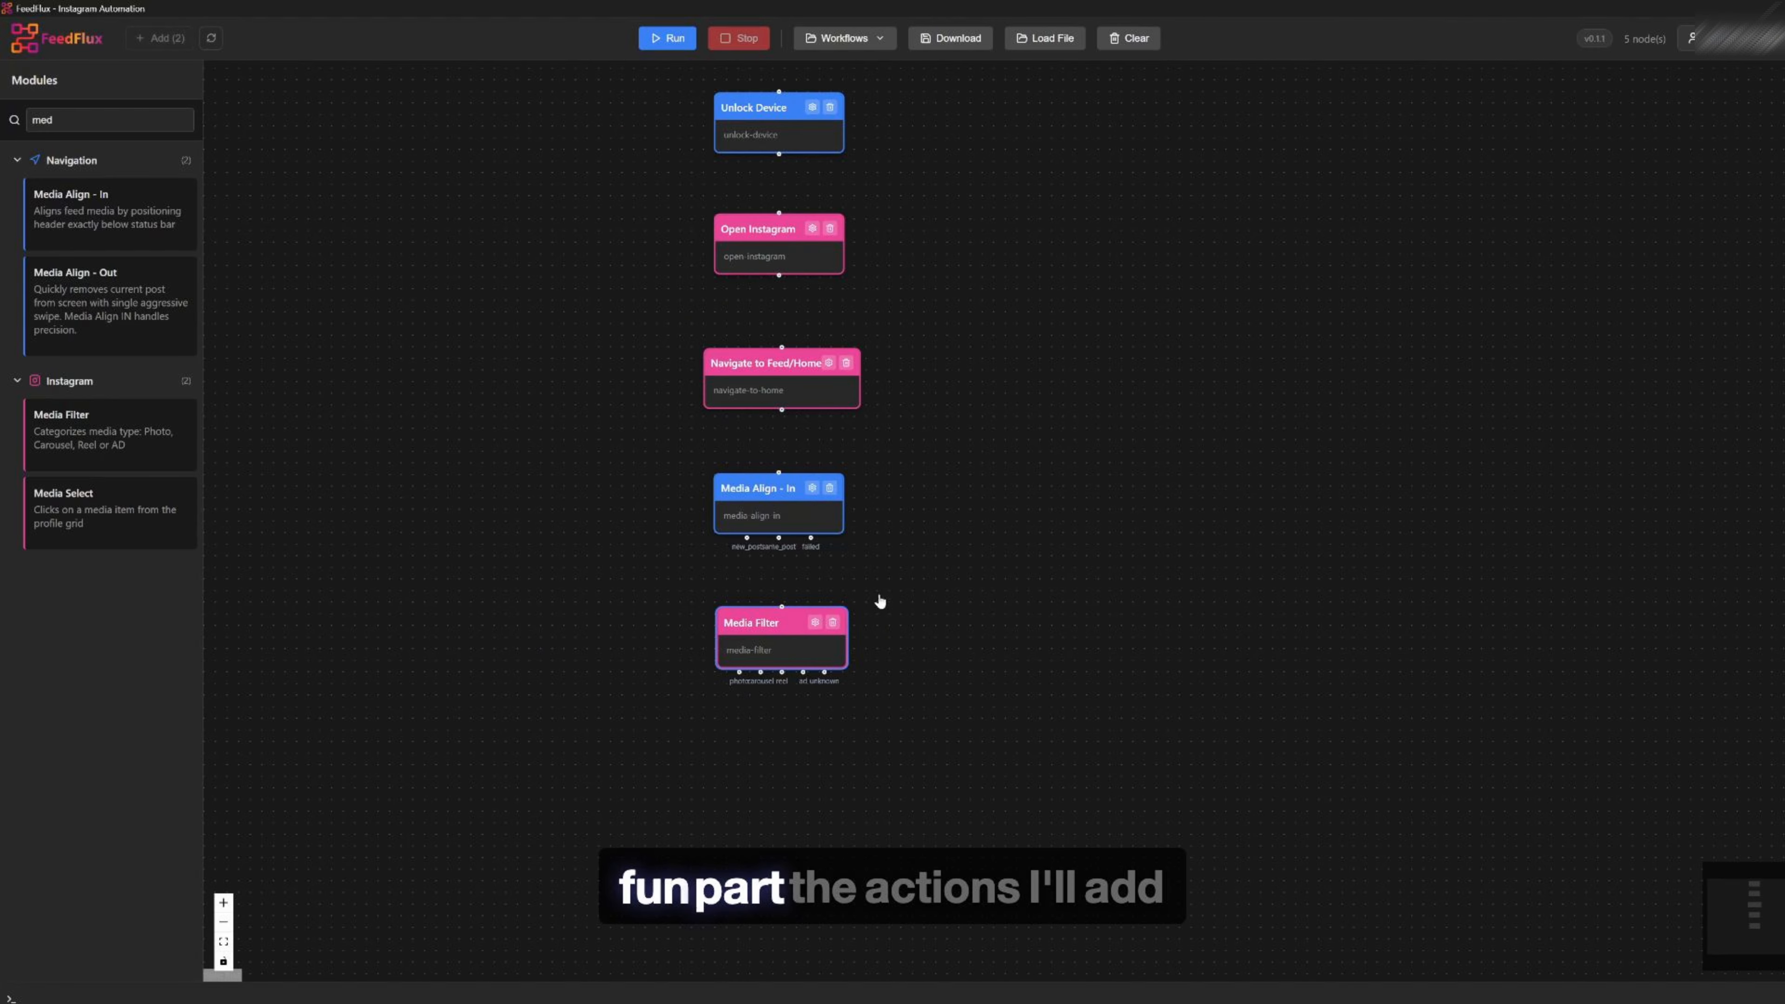
pyautogui.doubleClick(50, 120)
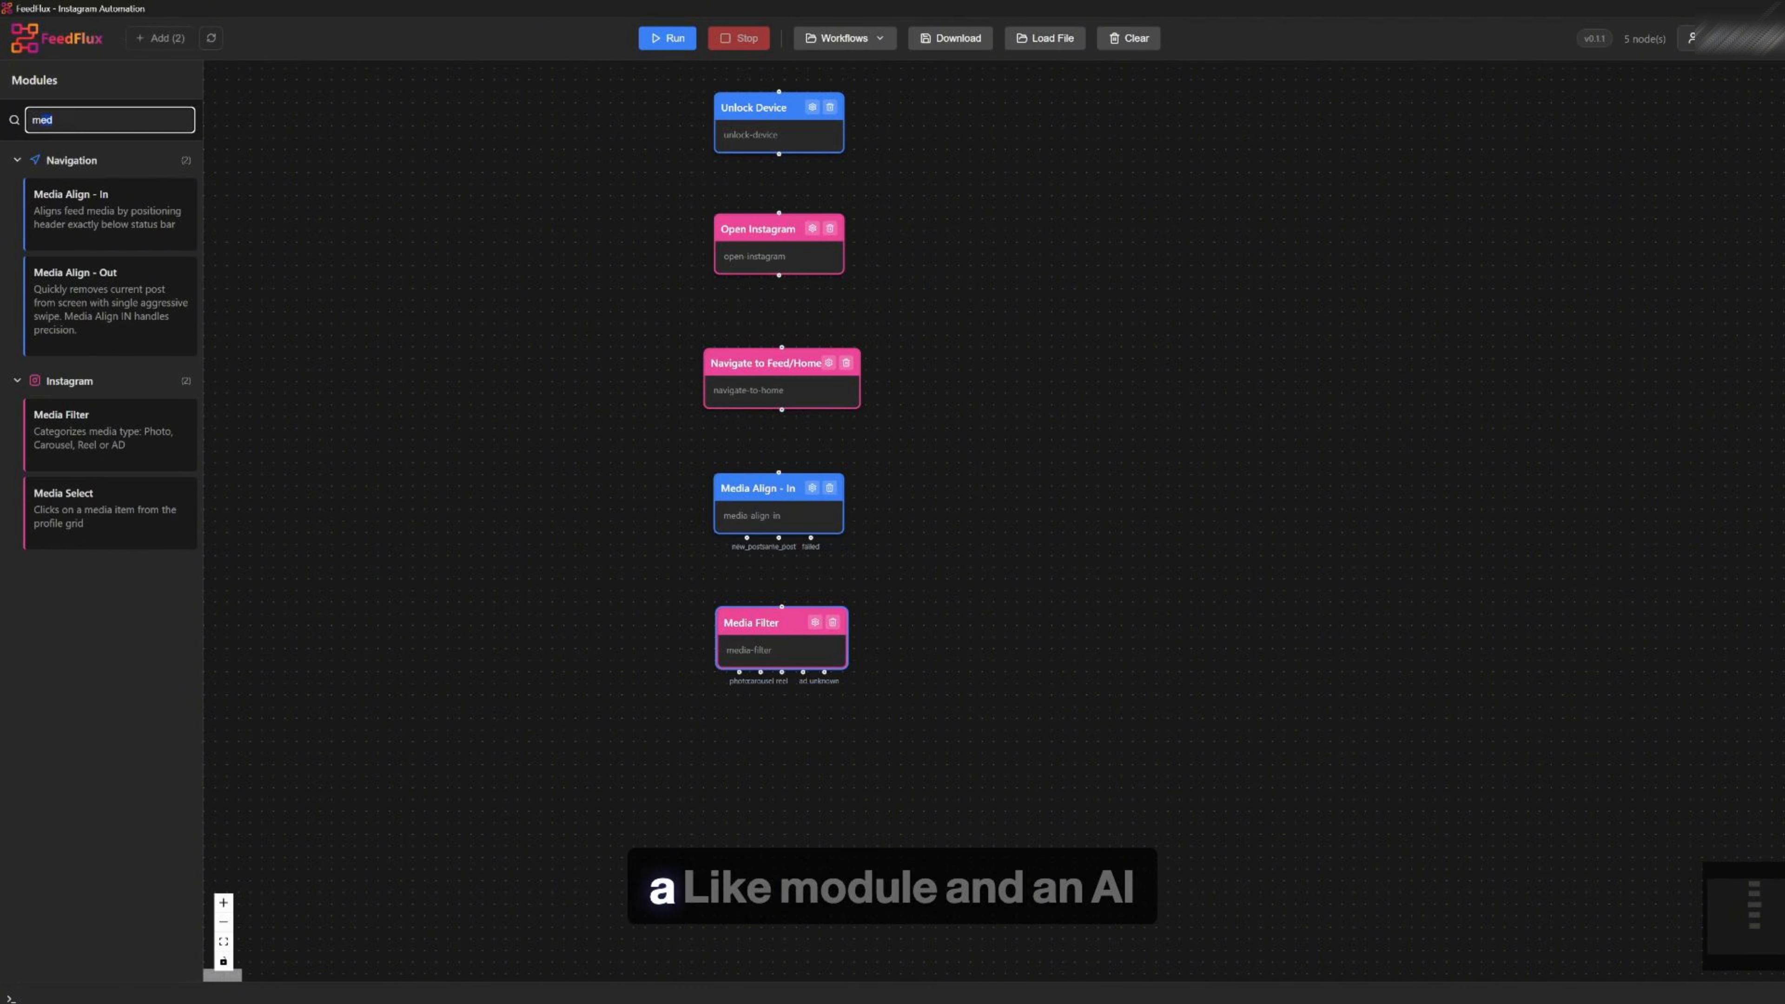
pyautogui.write('like')
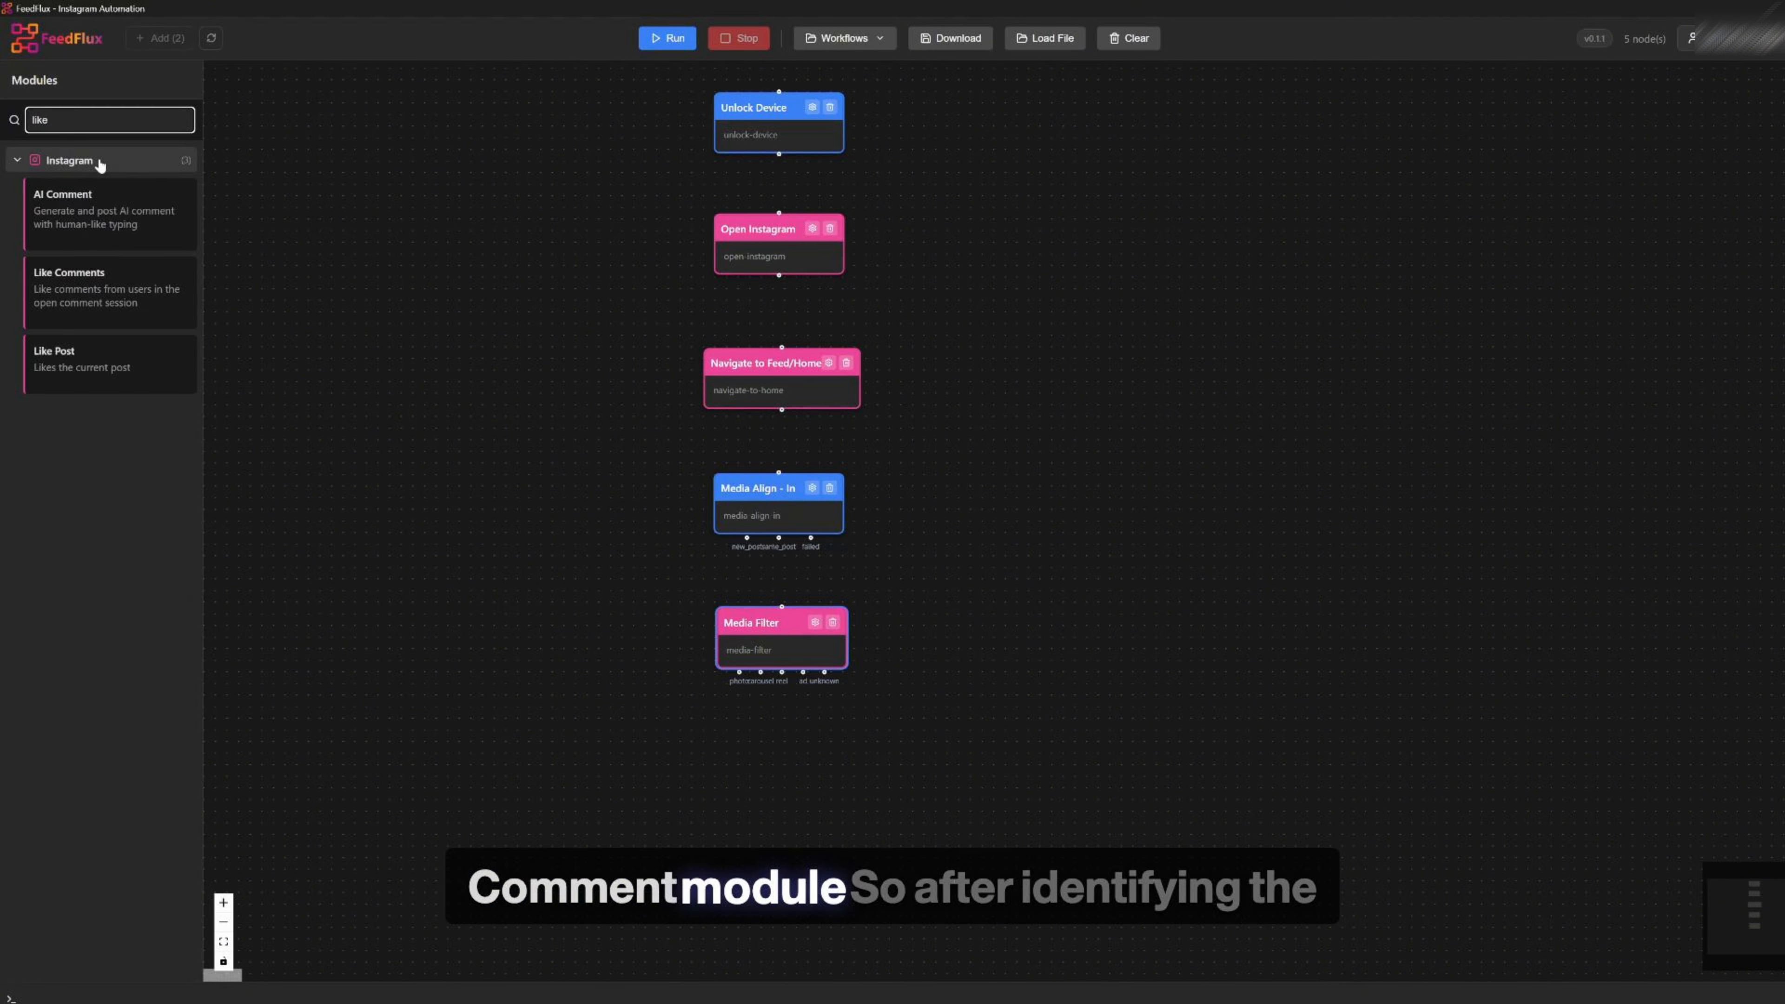
pyautogui.moveTo(66, 380); pyautogui.dragTo(610, 844)
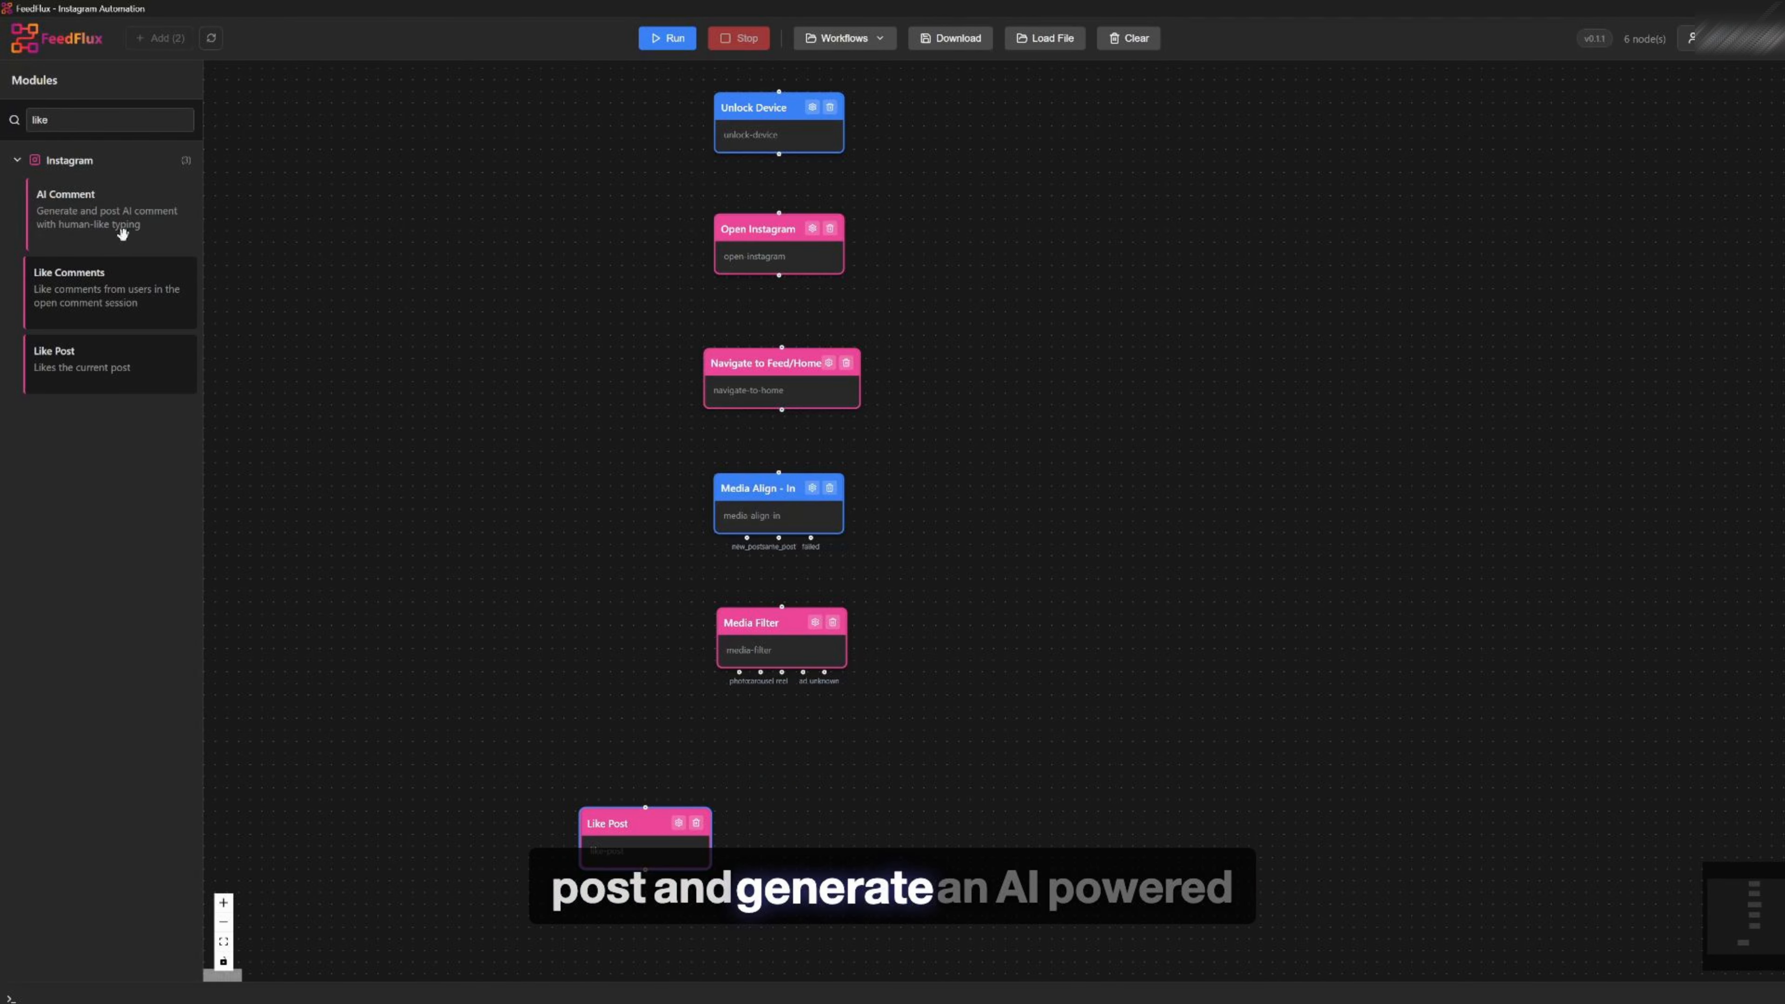
pyautogui.moveTo(92, 211); pyautogui.dragTo(708, 812)
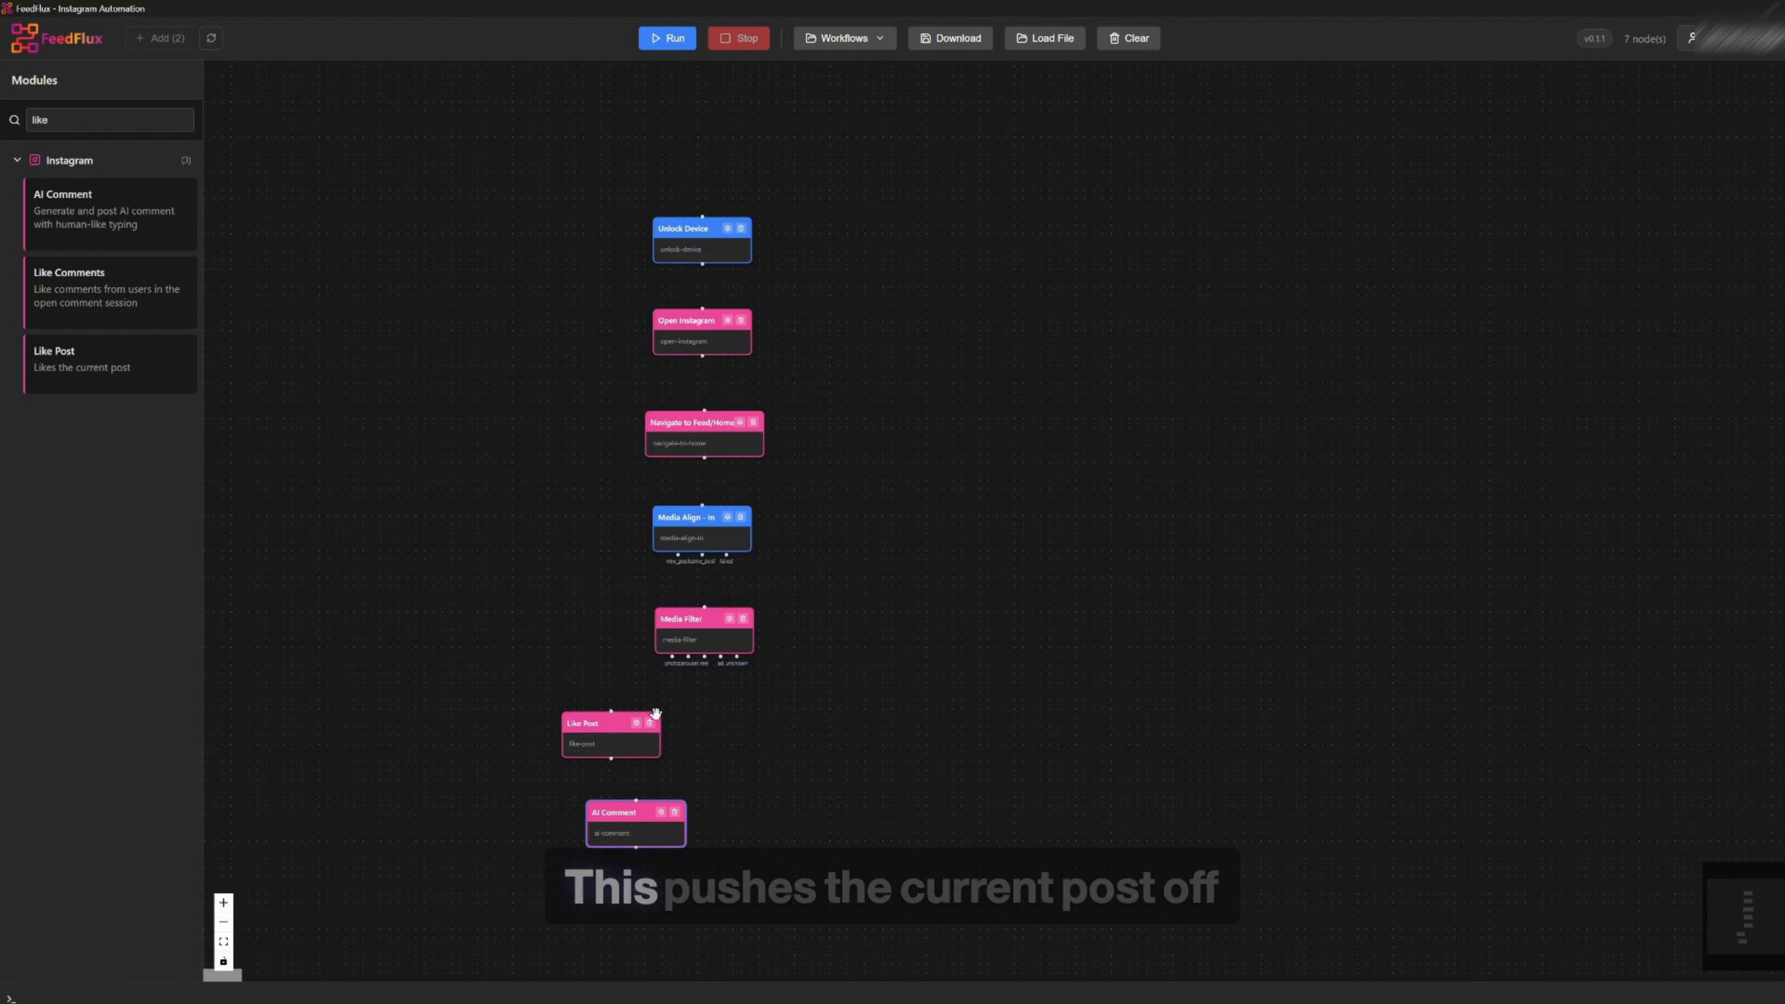
# Search for Media Align - Out and place it at the bottom of the workflow
pyautogui.doubleClick(86, 121)
pyautogui.write('med')
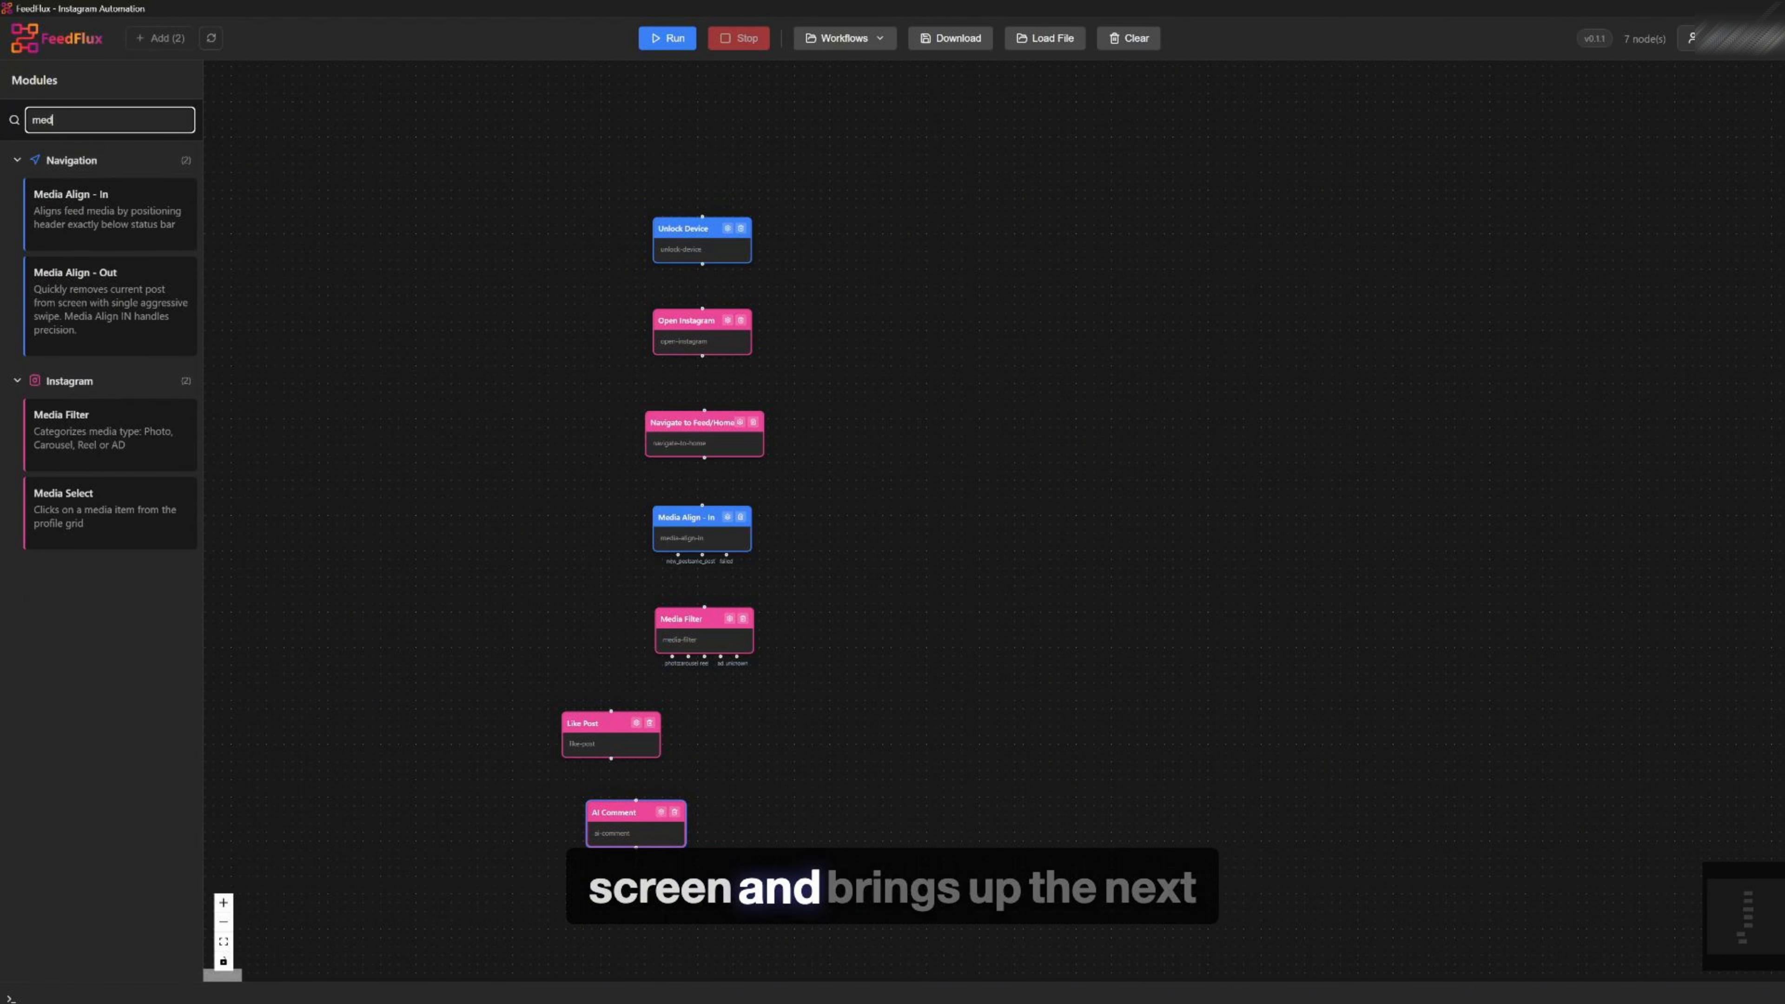
pyautogui.moveTo(96, 350); pyautogui.dragTo(760, 913)
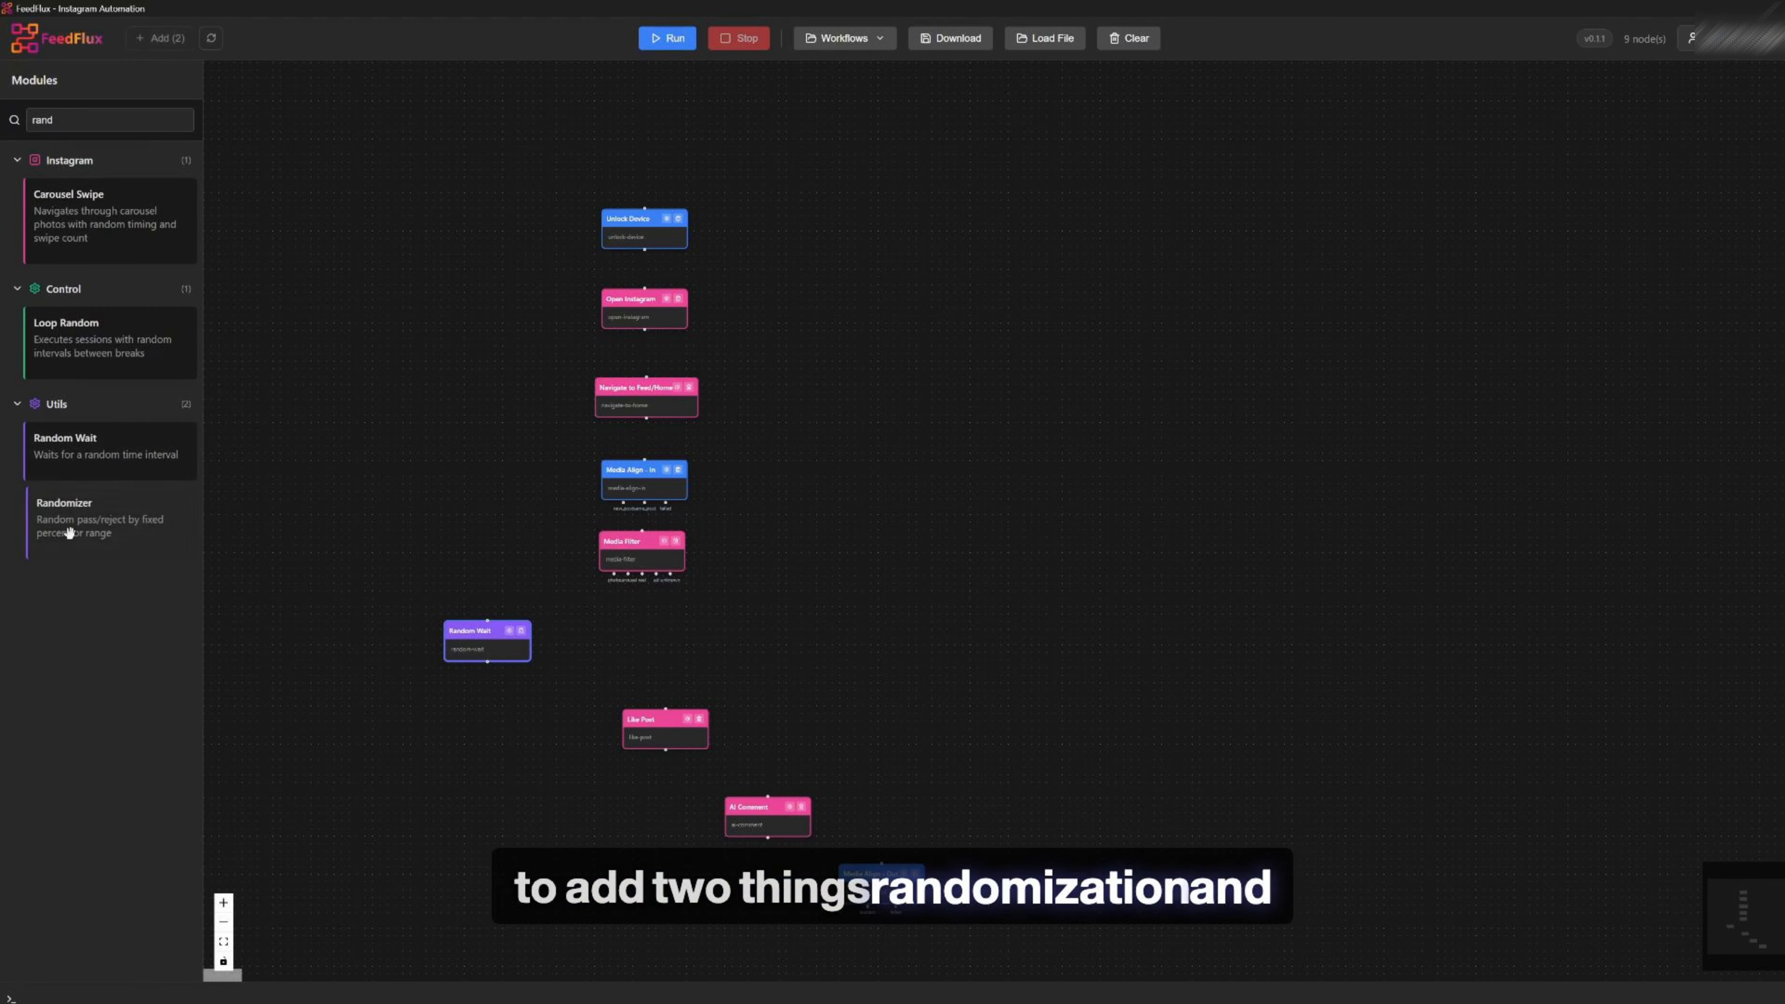
# Open the Randomizer's configuration and set its pass probability to 80
pyautogui.moveTo(700, 641); pyautogui.dragTo(838, 646)
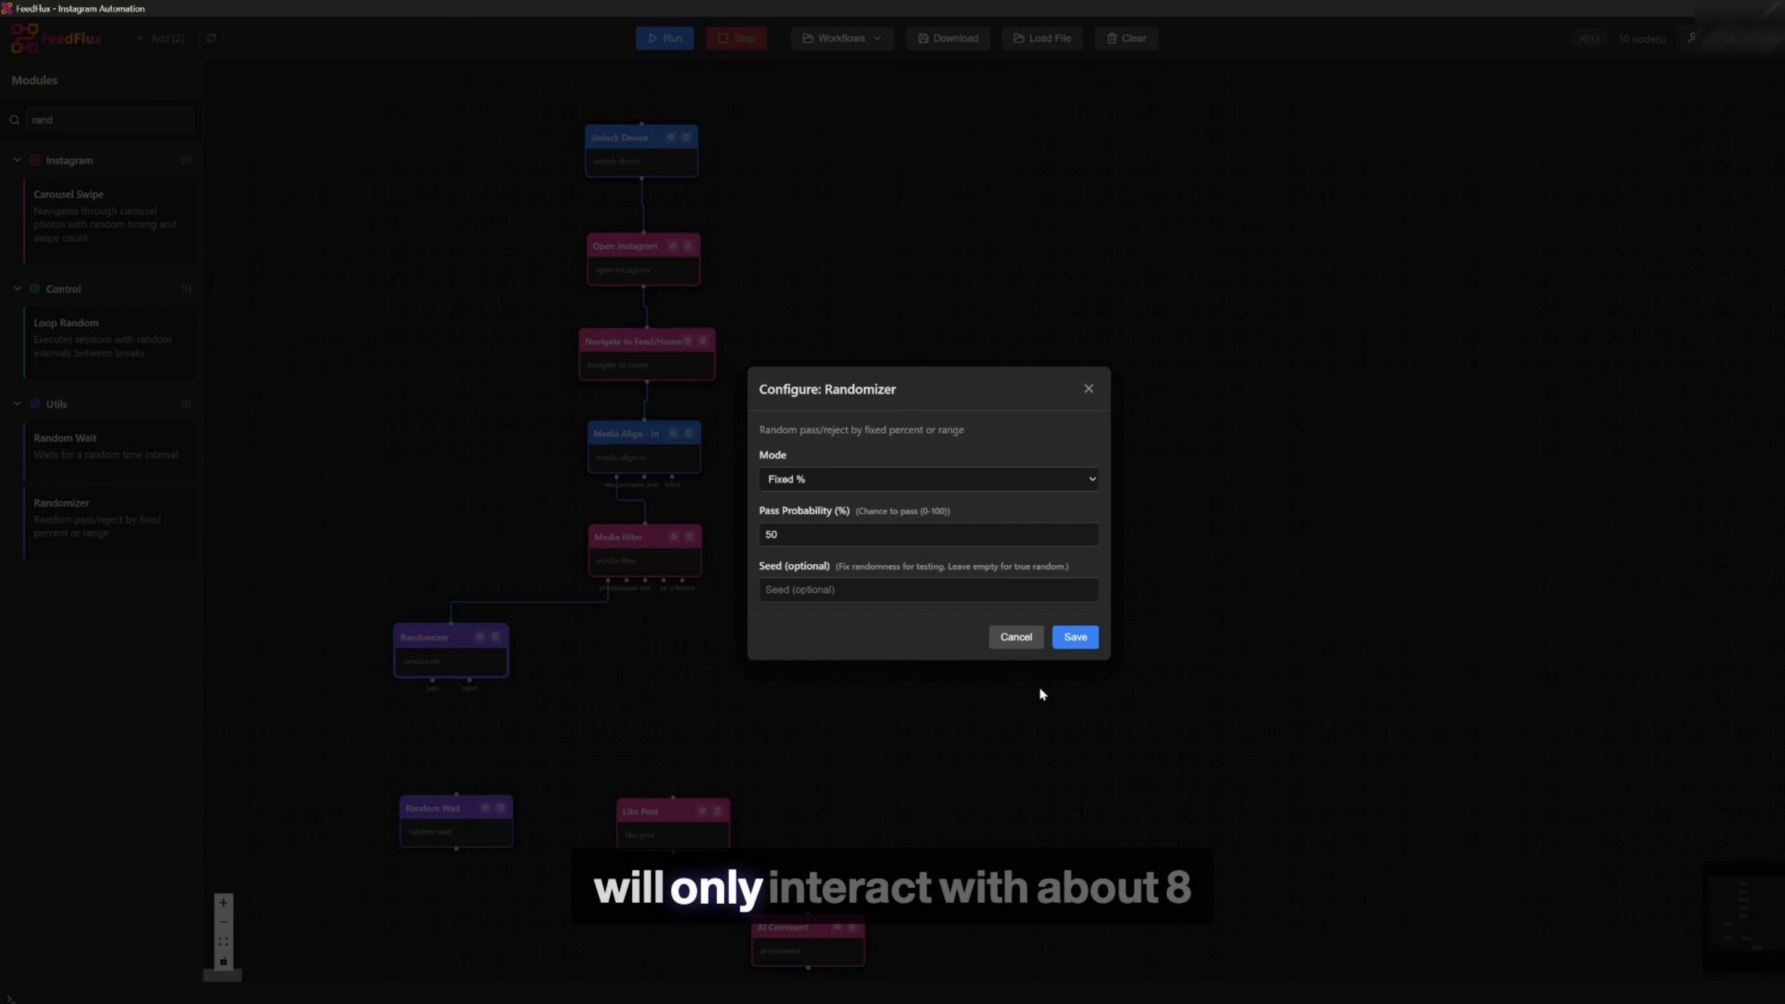
pyautogui.click(815, 535)
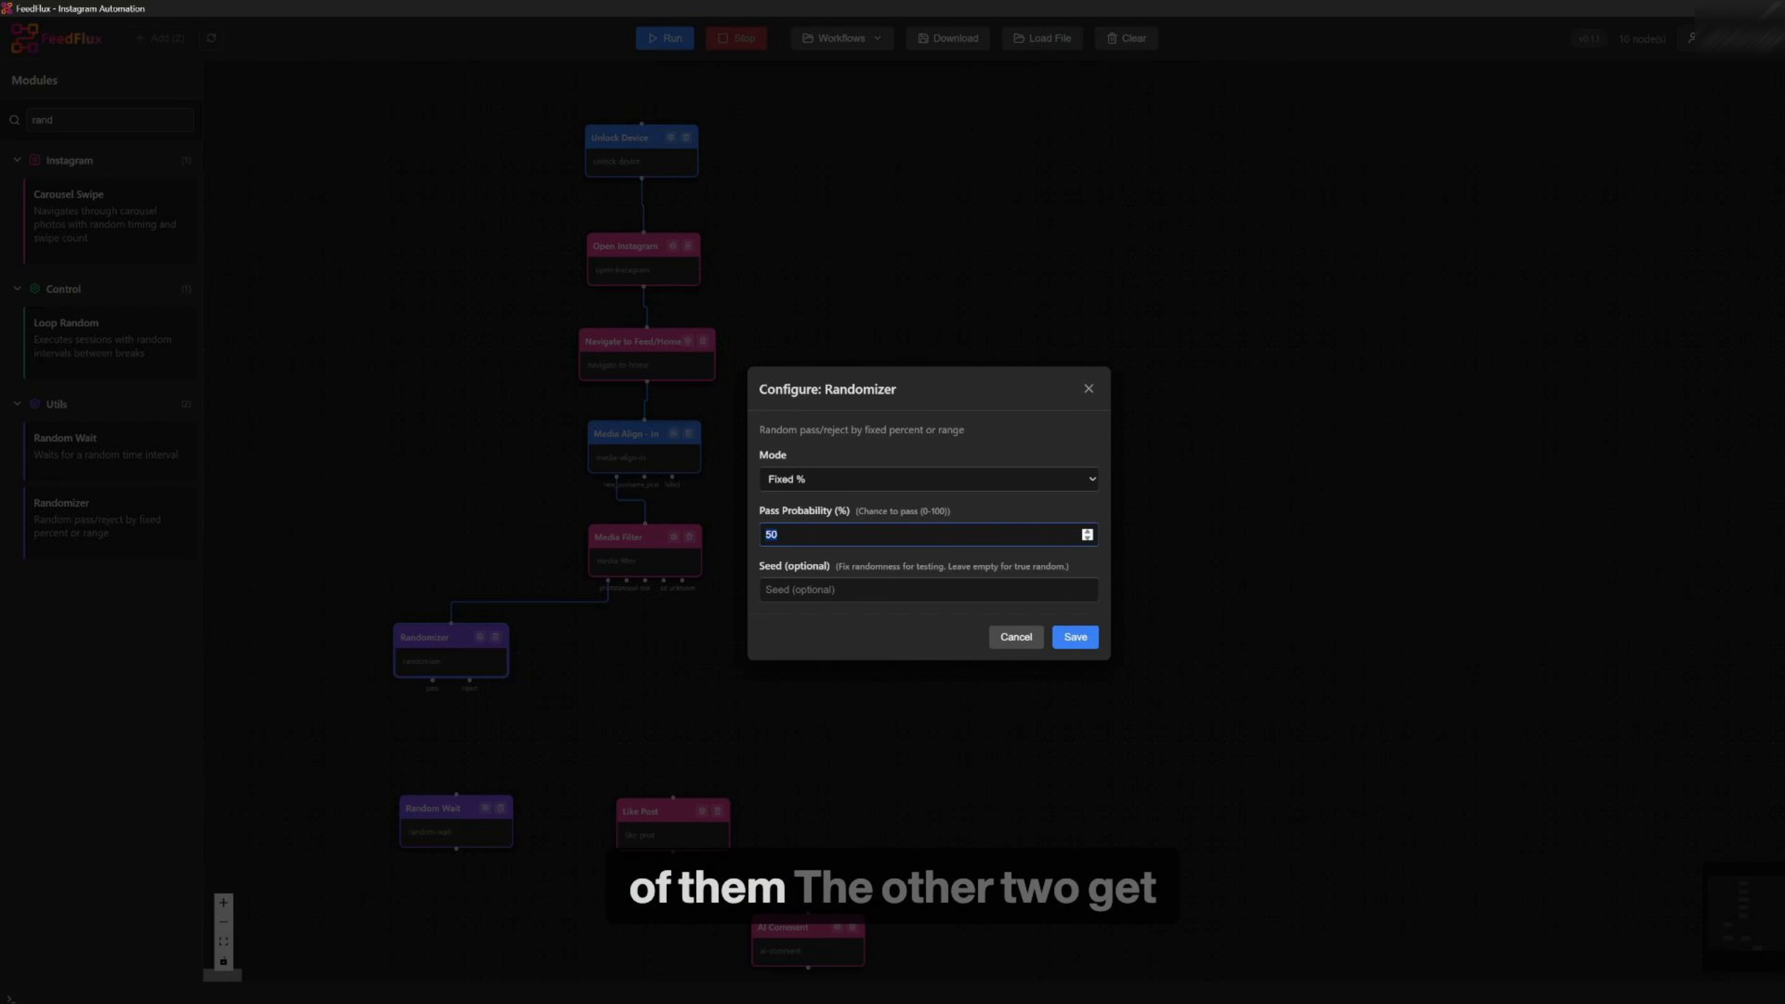
pyautogui.write('80')
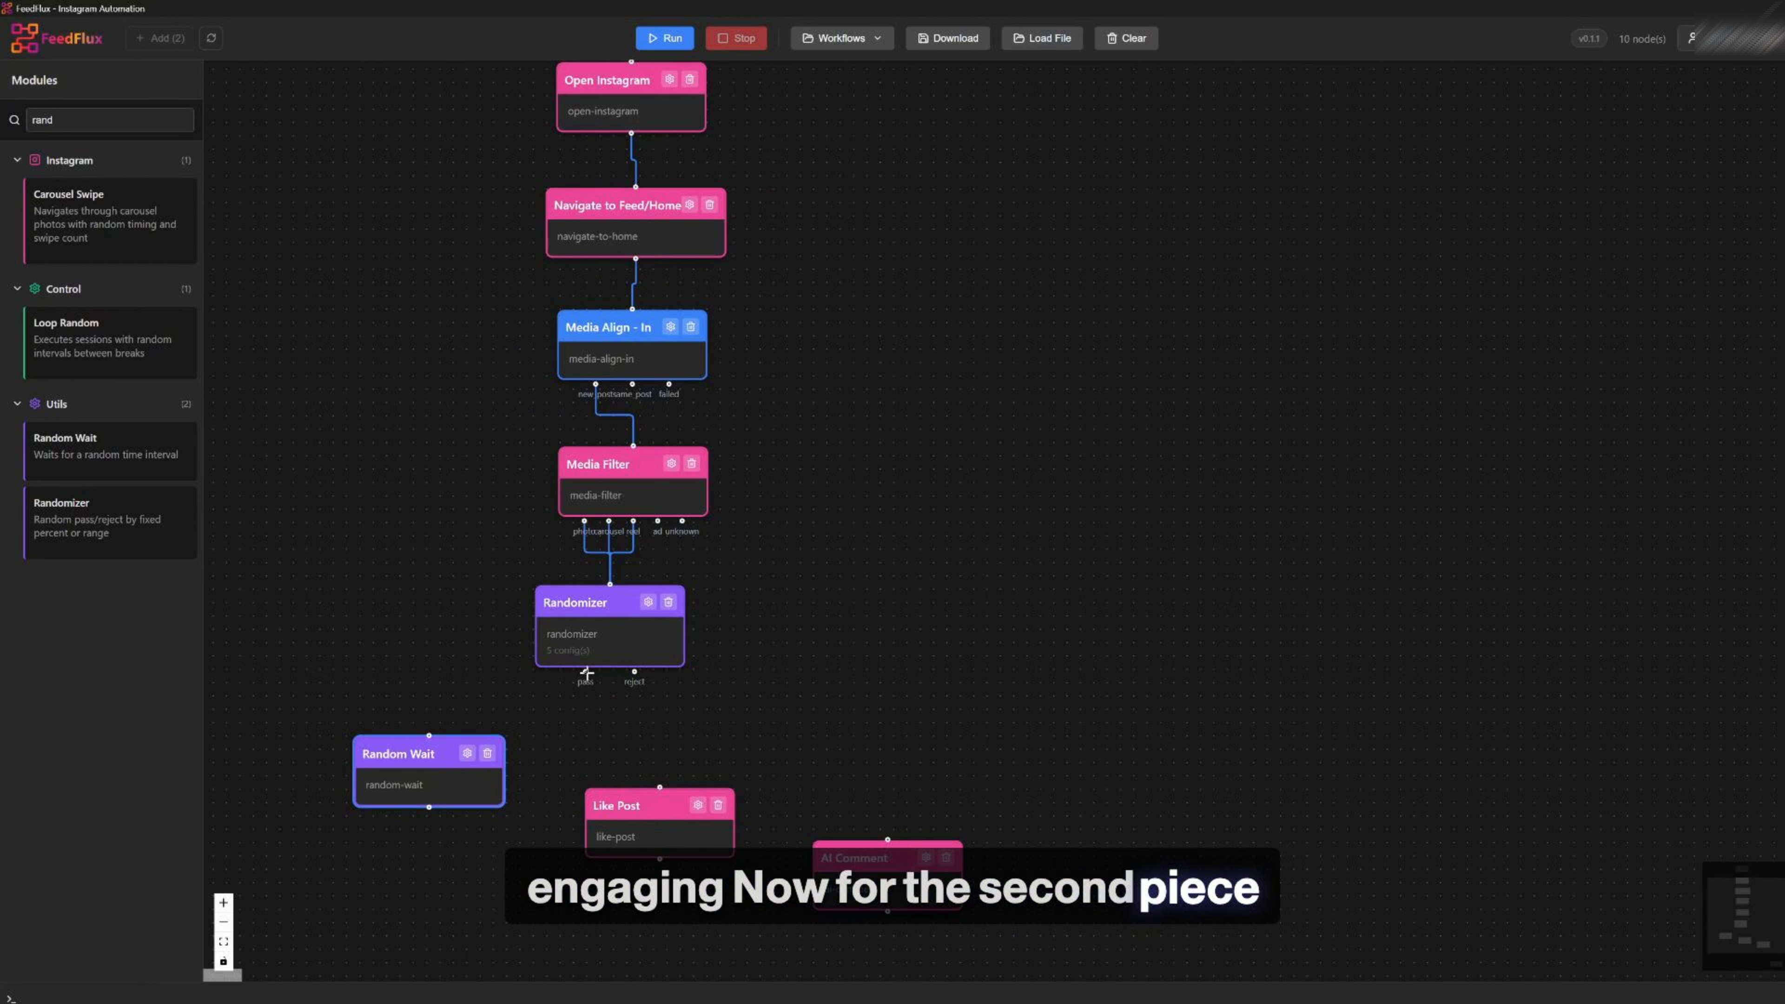
# Connect the Randomizer's pass output to Random Wait and set the wait duration to Medium (2-5s)
pyautogui.moveTo(585, 672); pyautogui.dragTo(424, 727)
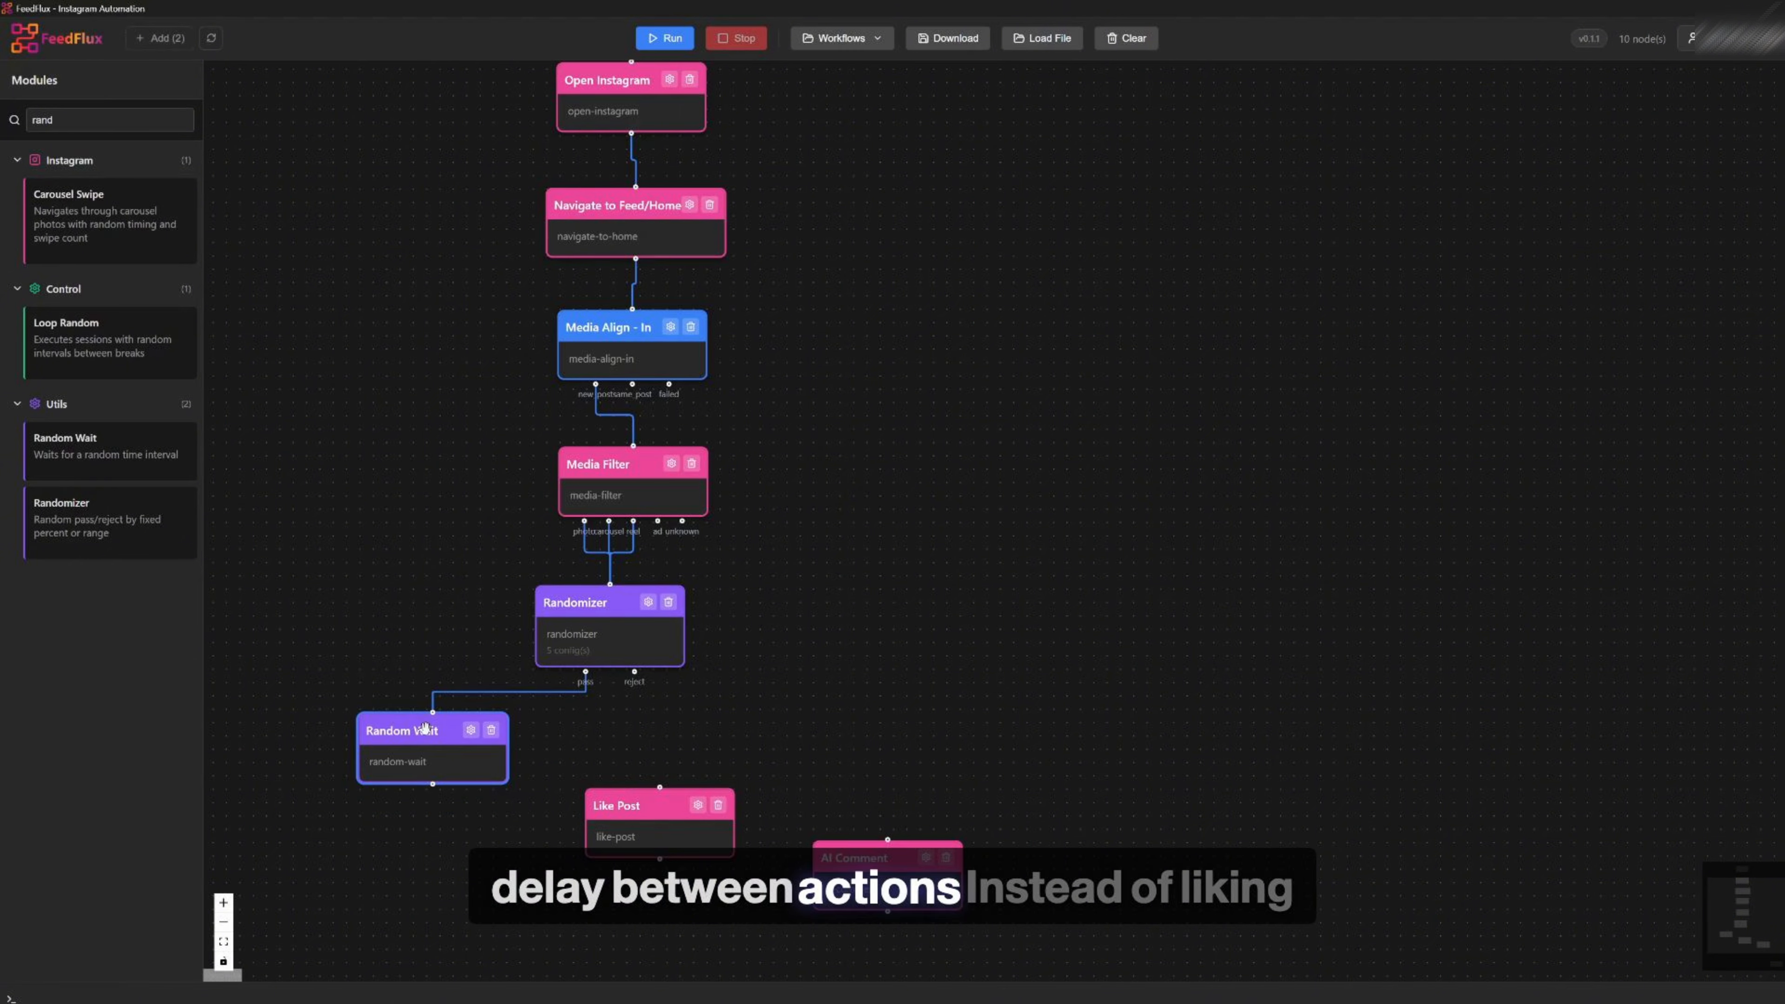
pyautogui.click(470, 730)
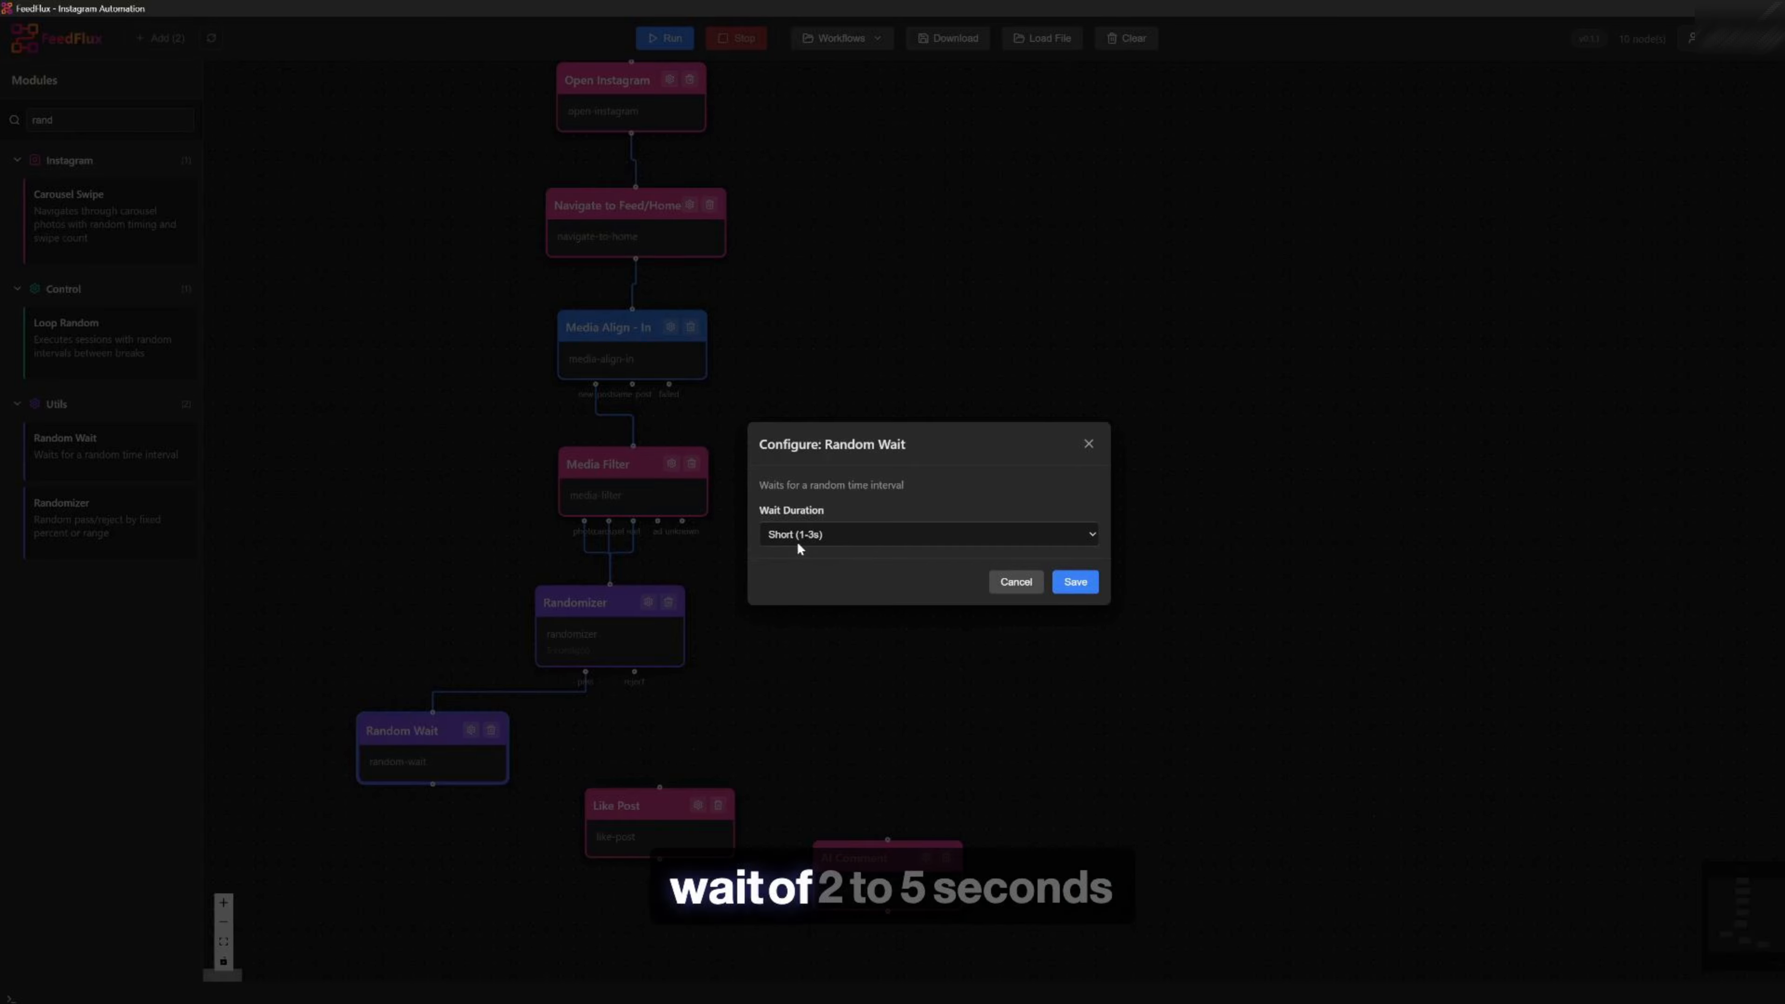
pyautogui.click(812, 541)
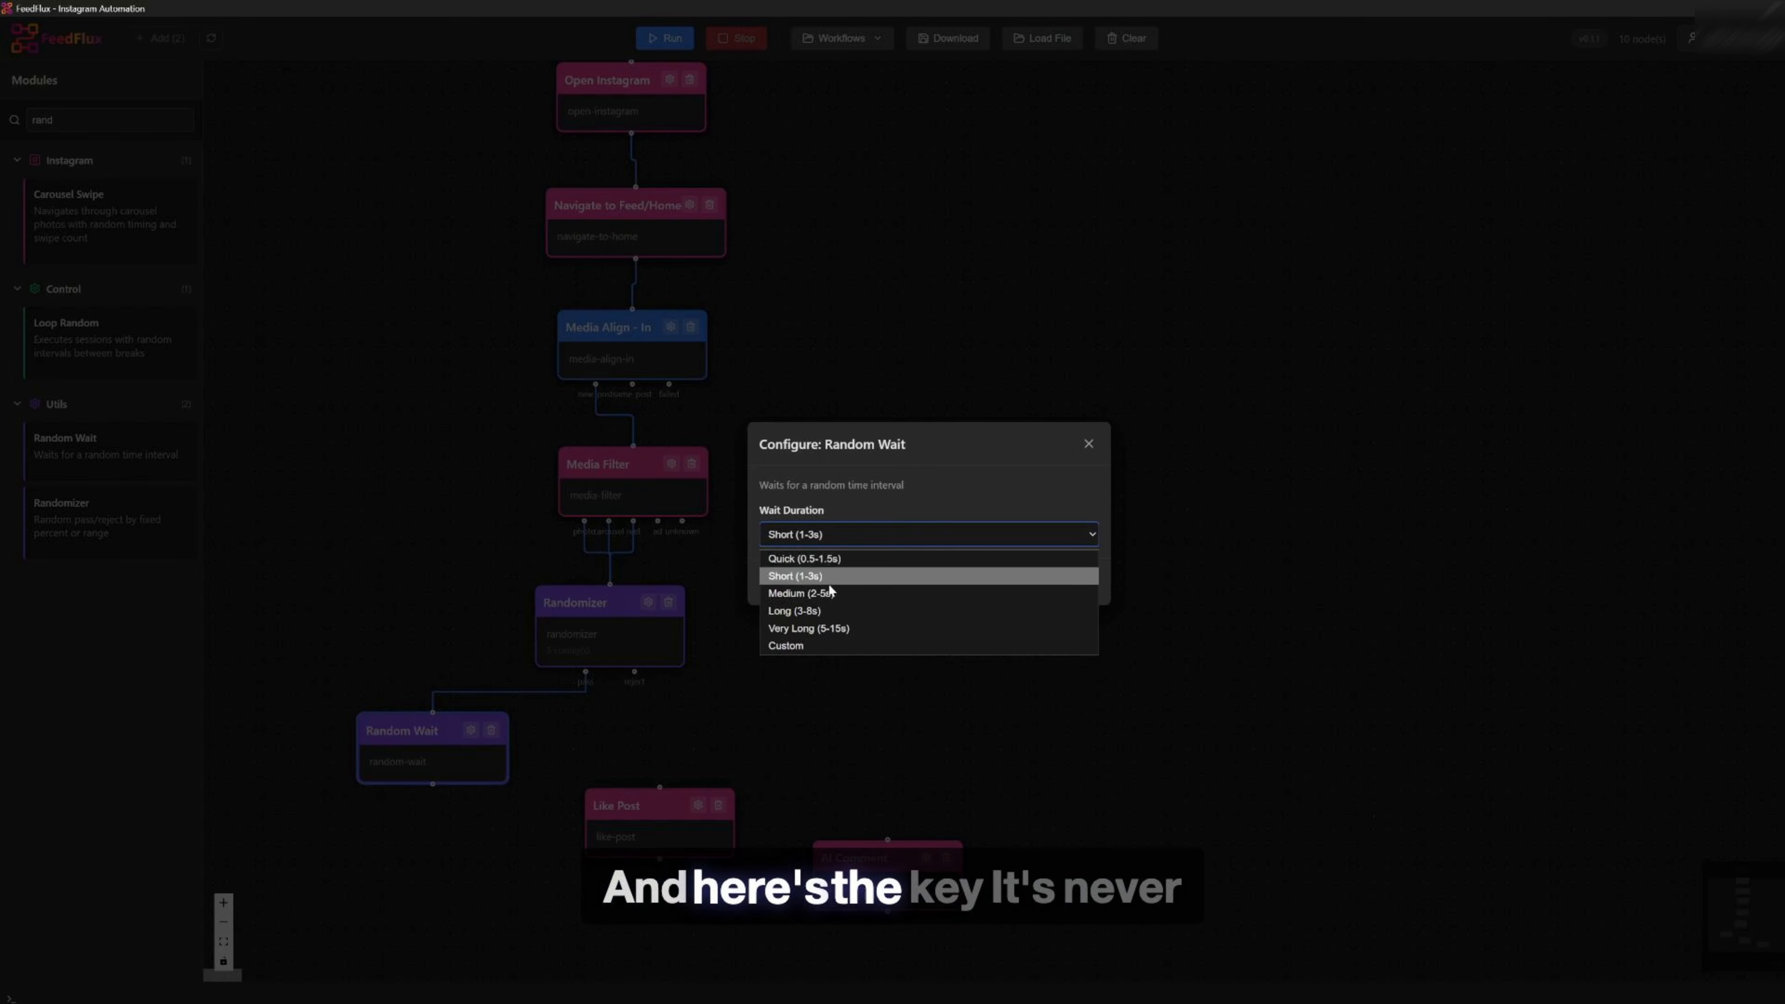
pyautogui.click(802, 594)
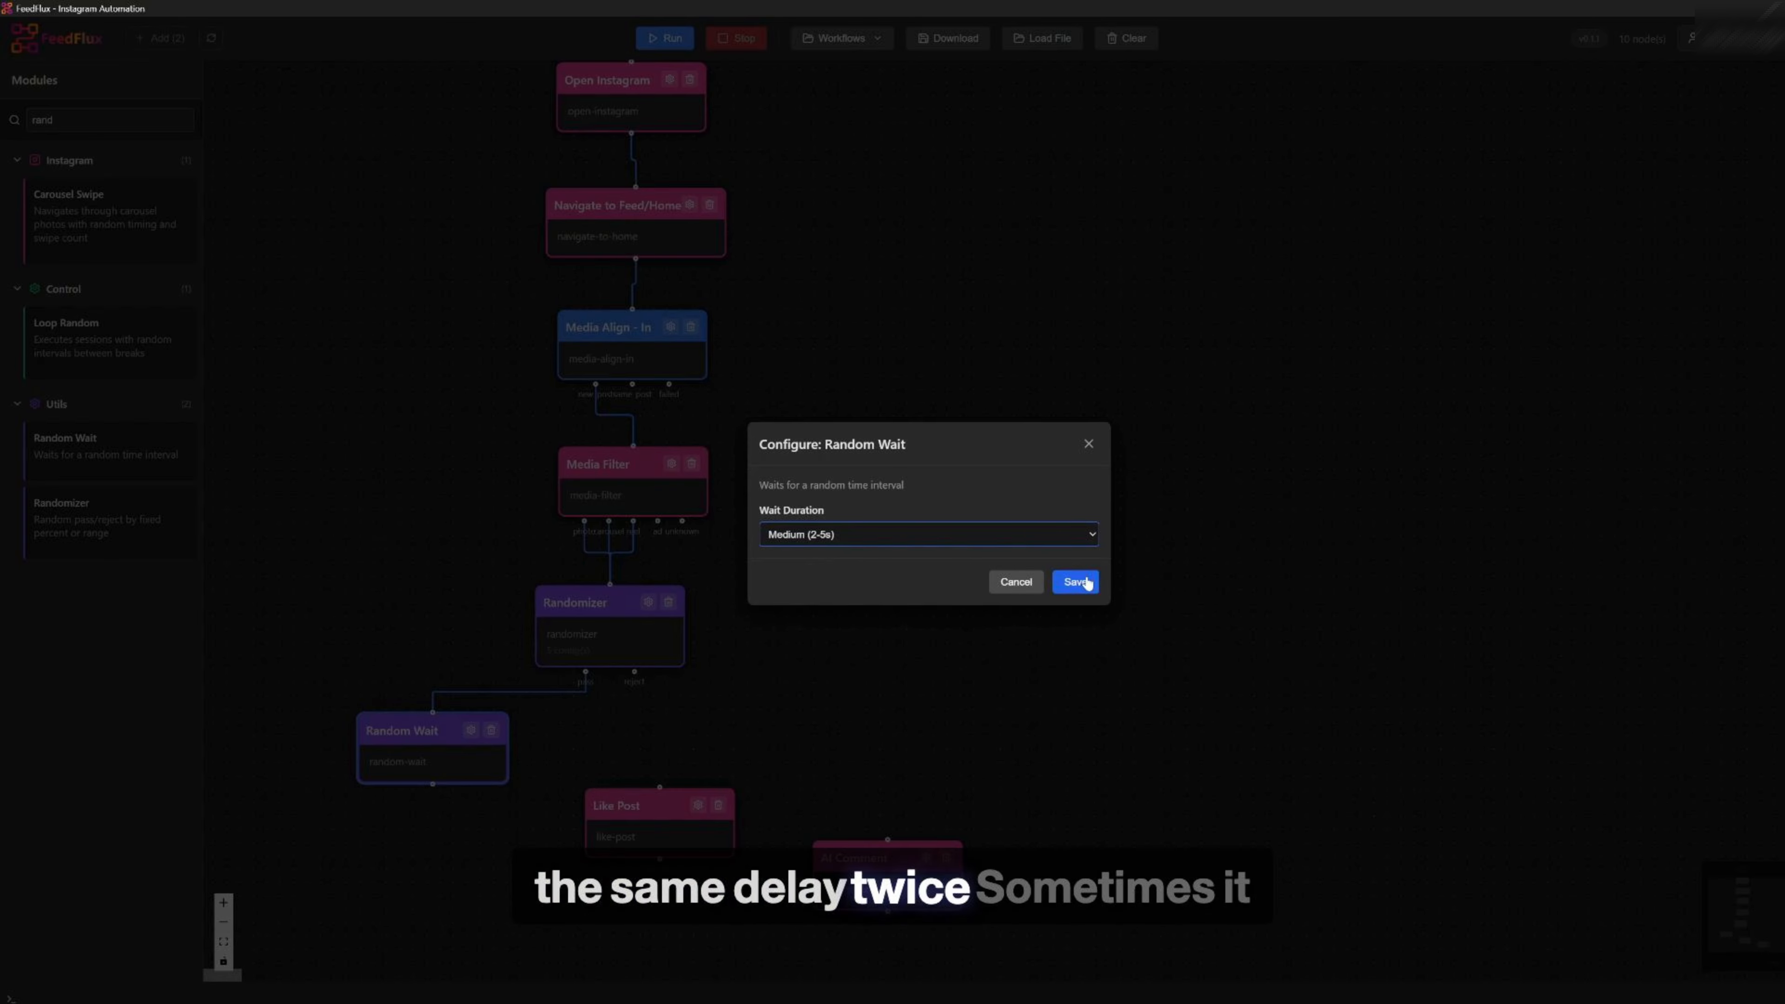
pyautogui.click(1070, 585)
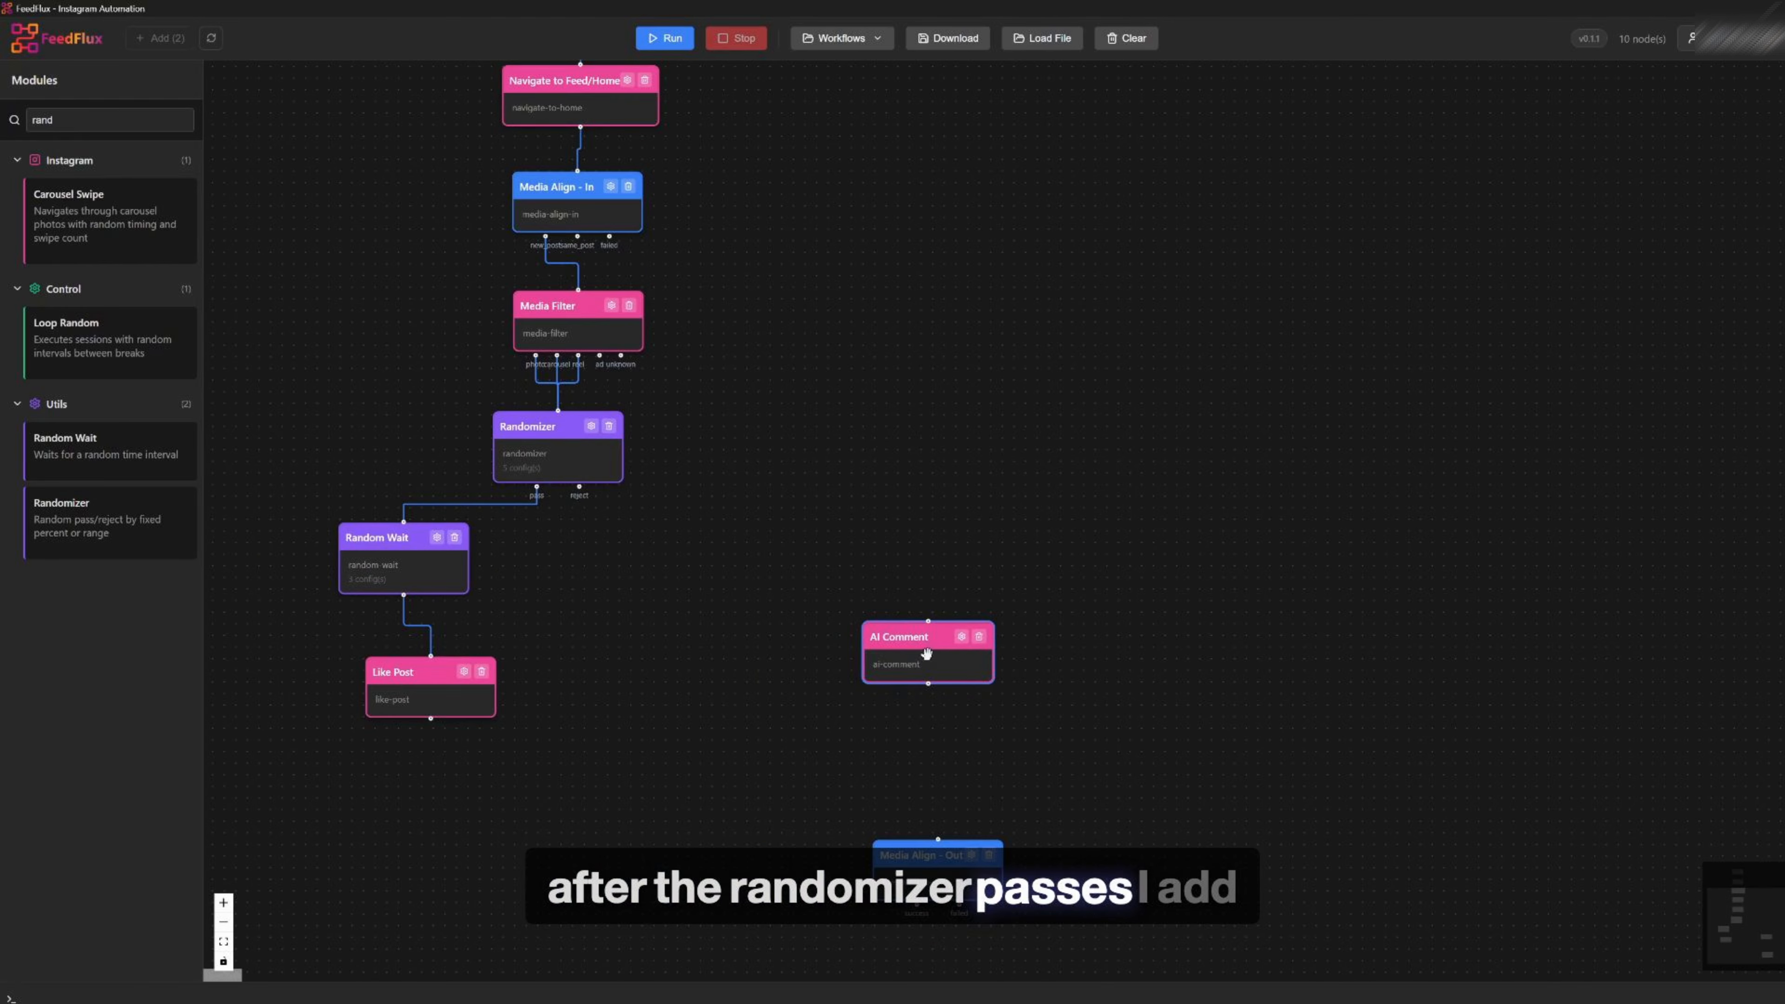
# Add a second Randomizer, connect Like Post into it, and save its configuration with 50% pass probability
pyautogui.moveTo(106, 517); pyautogui.dragTo(602, 580)
pyautogui.moveTo(431, 716); pyautogui.dragTo(617, 563)
pyautogui.click(665, 567)
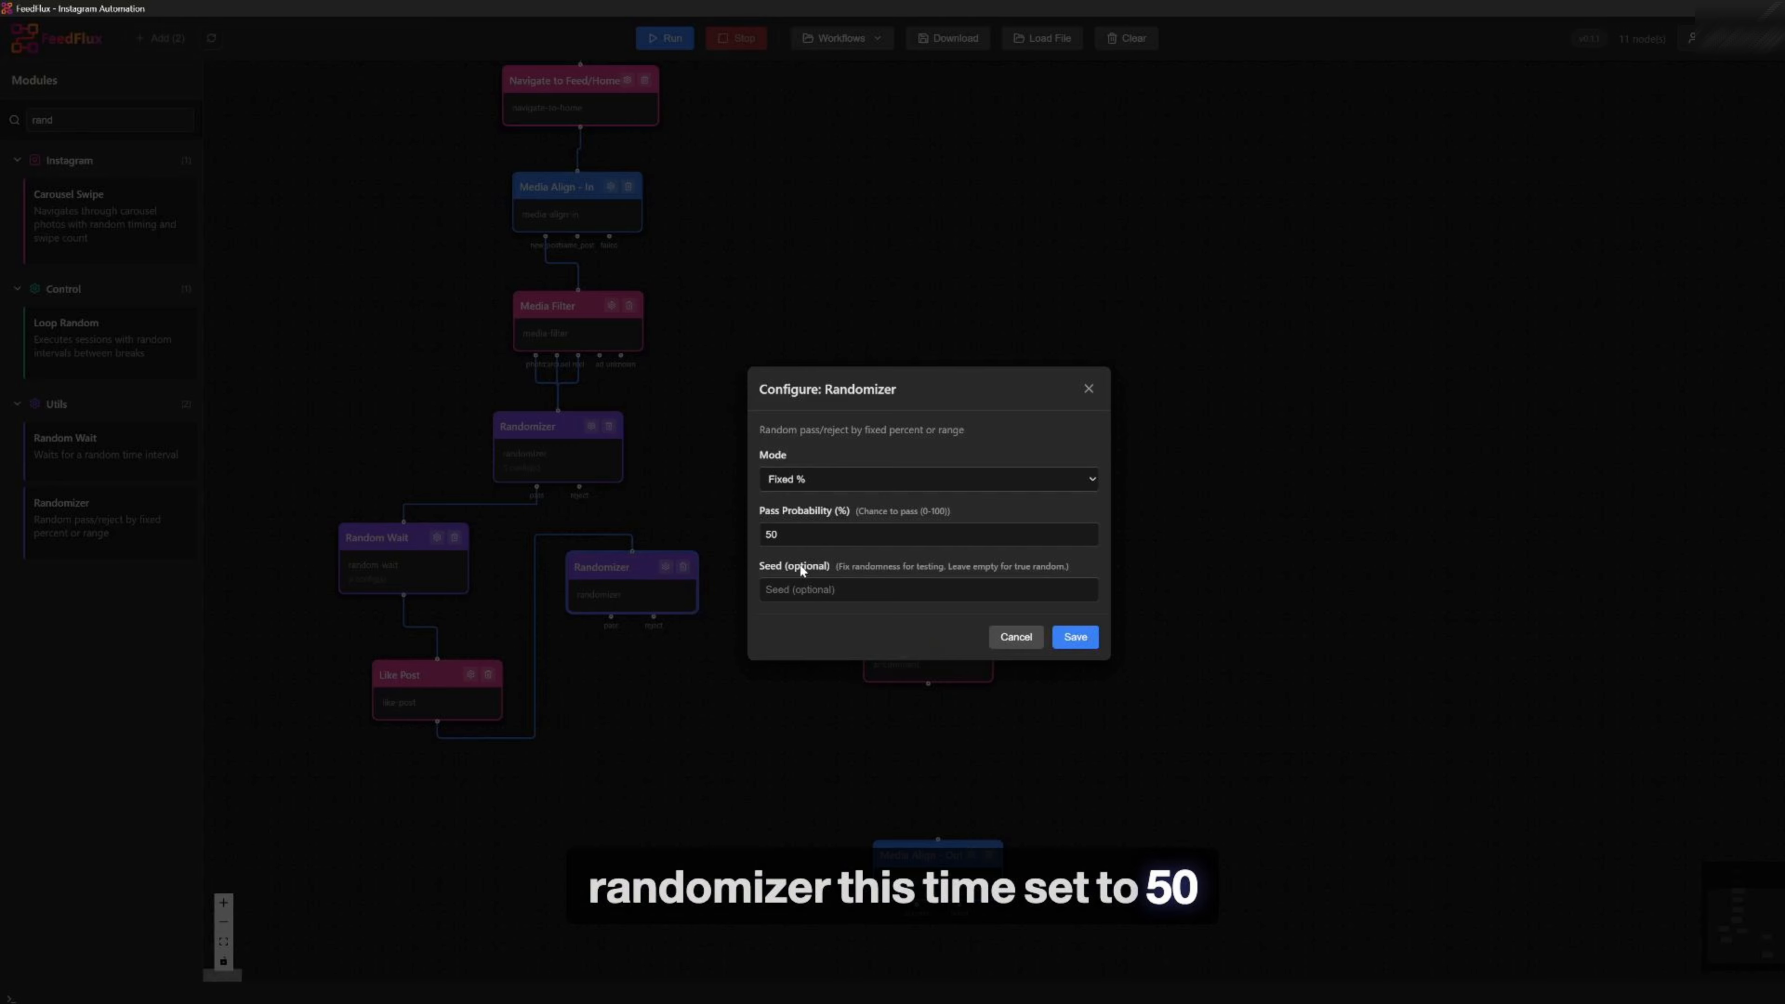
pyautogui.click(1075, 637)
# Move AI Comment under the second Randomizer and connect the Randomizer's pass output to it
pyautogui.moveTo(912, 658); pyautogui.dragTo(614, 733)
pyautogui.moveTo(611, 627); pyautogui.dragTo(630, 694)
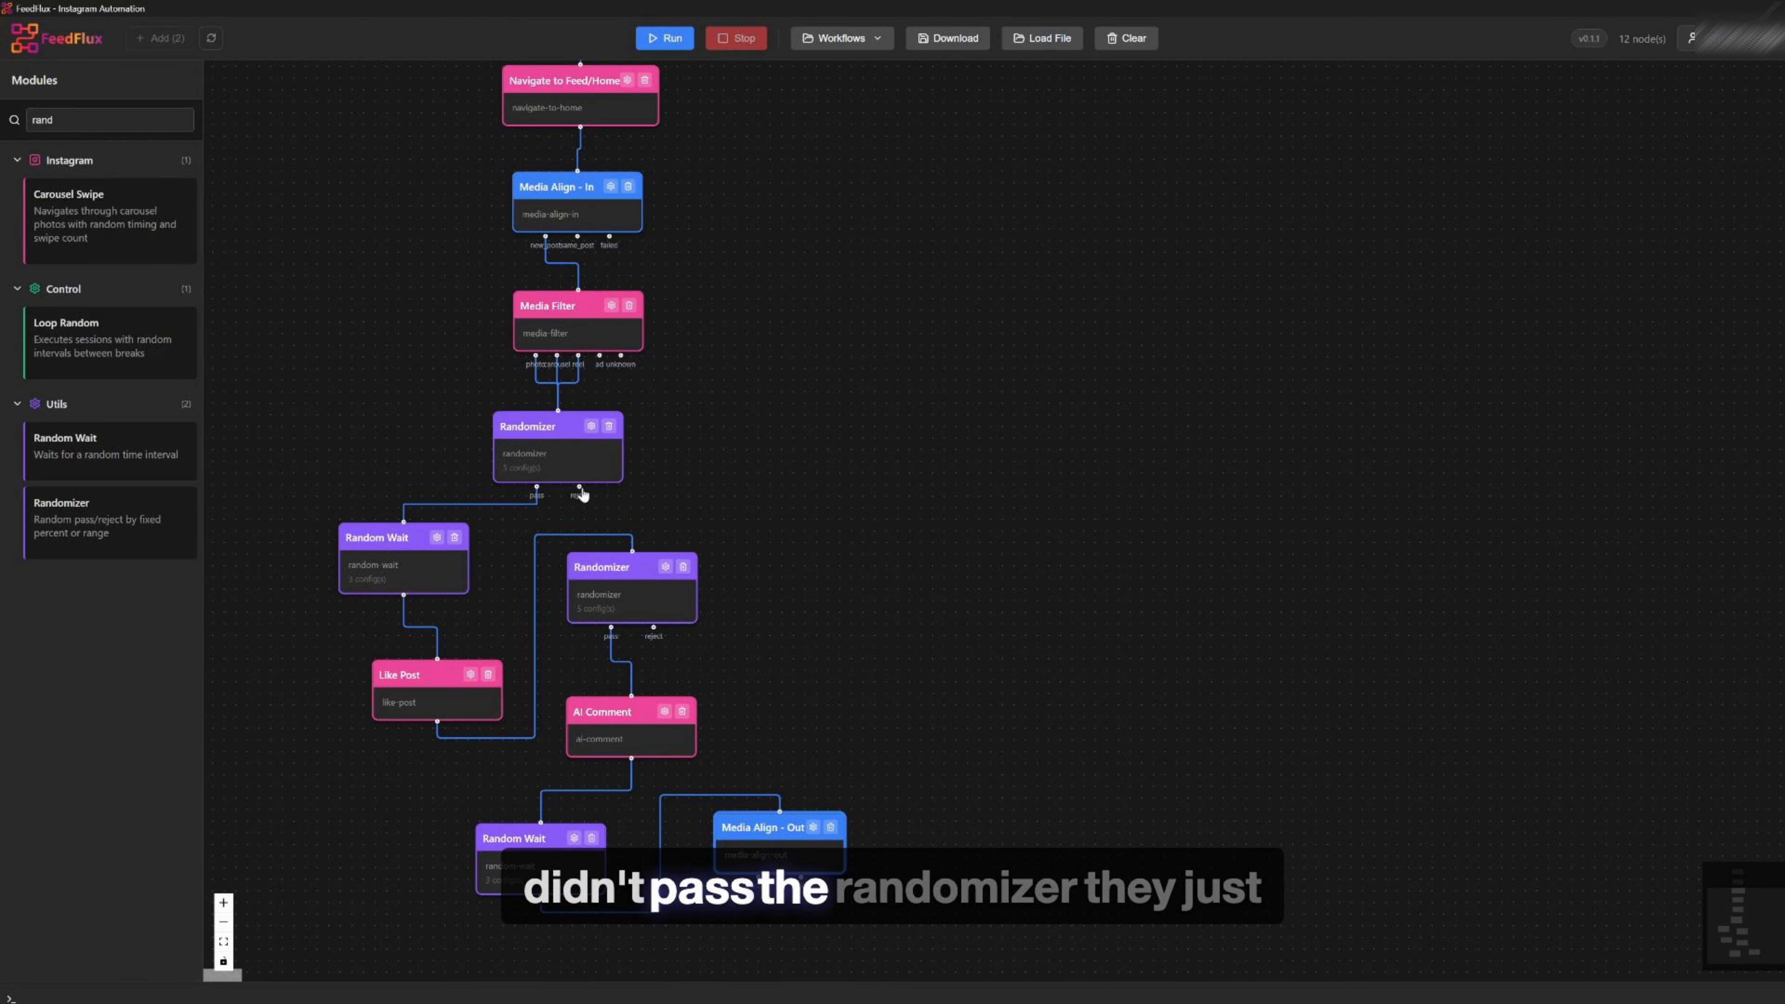
# Add Random Wait modules to handle the first Randomizer's reject branch toward Media Align - Out
pyautogui.moveTo(582, 497); pyautogui.dragTo(732, 538)
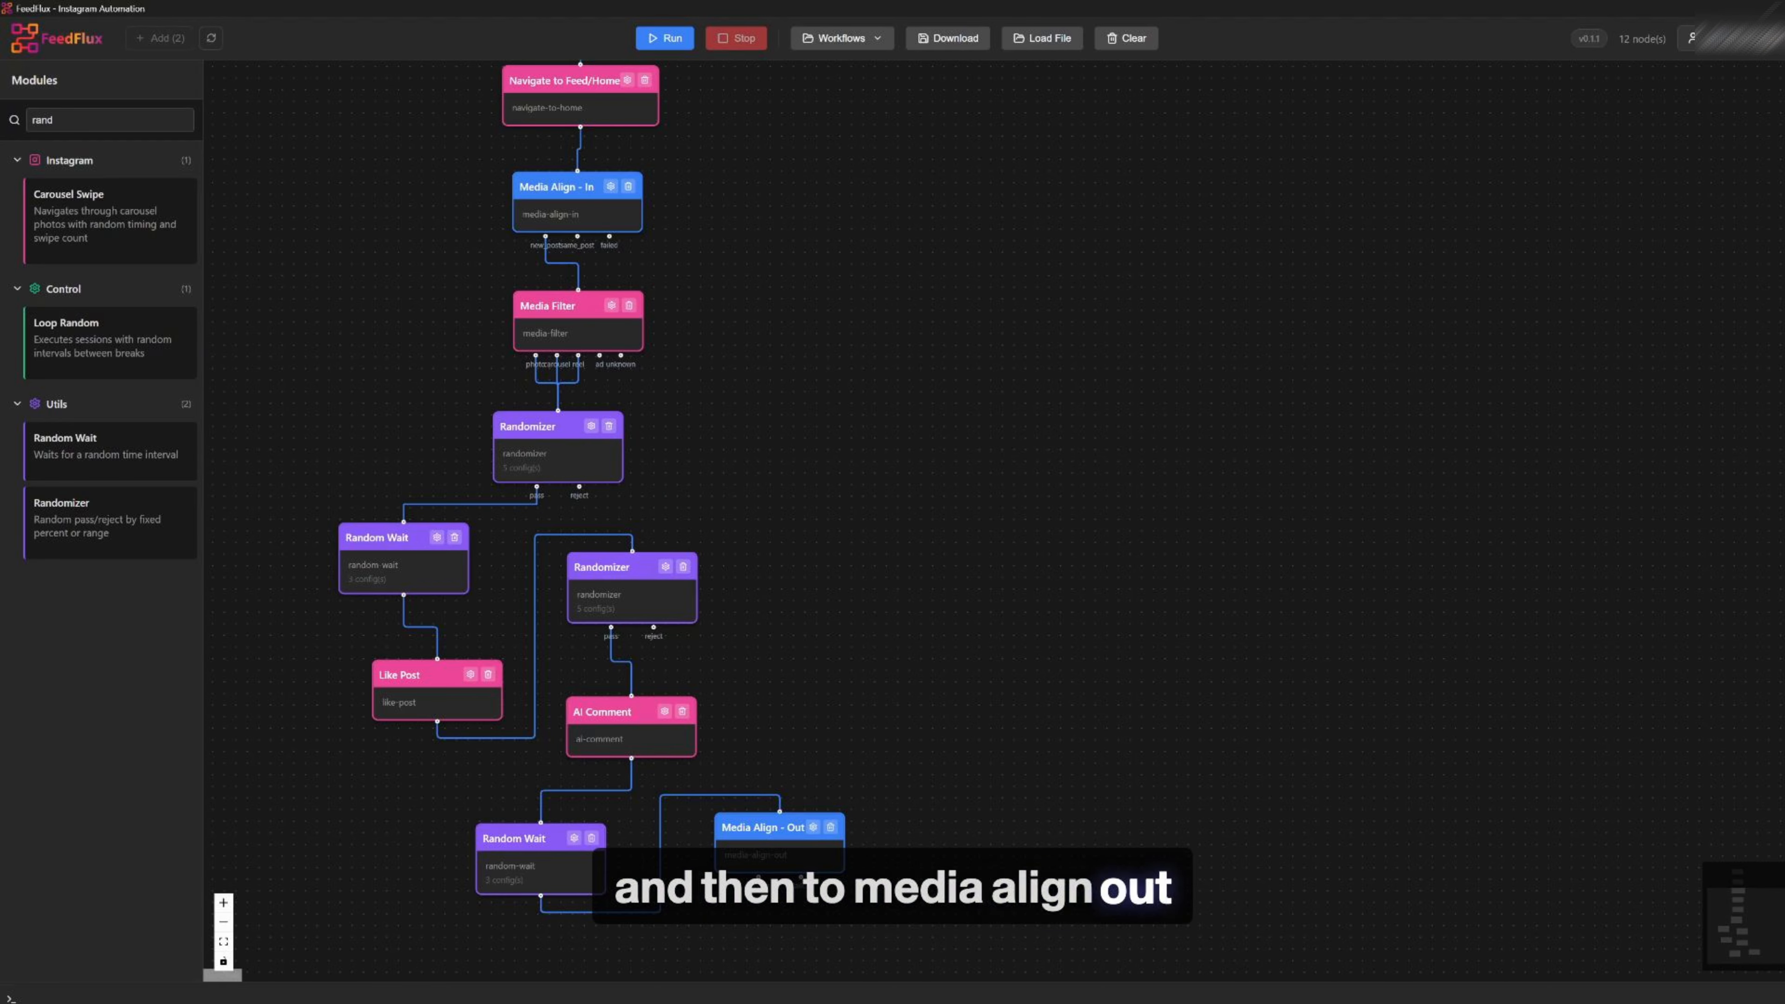
pyautogui.moveTo(64, 437); pyautogui.dragTo(830, 528)
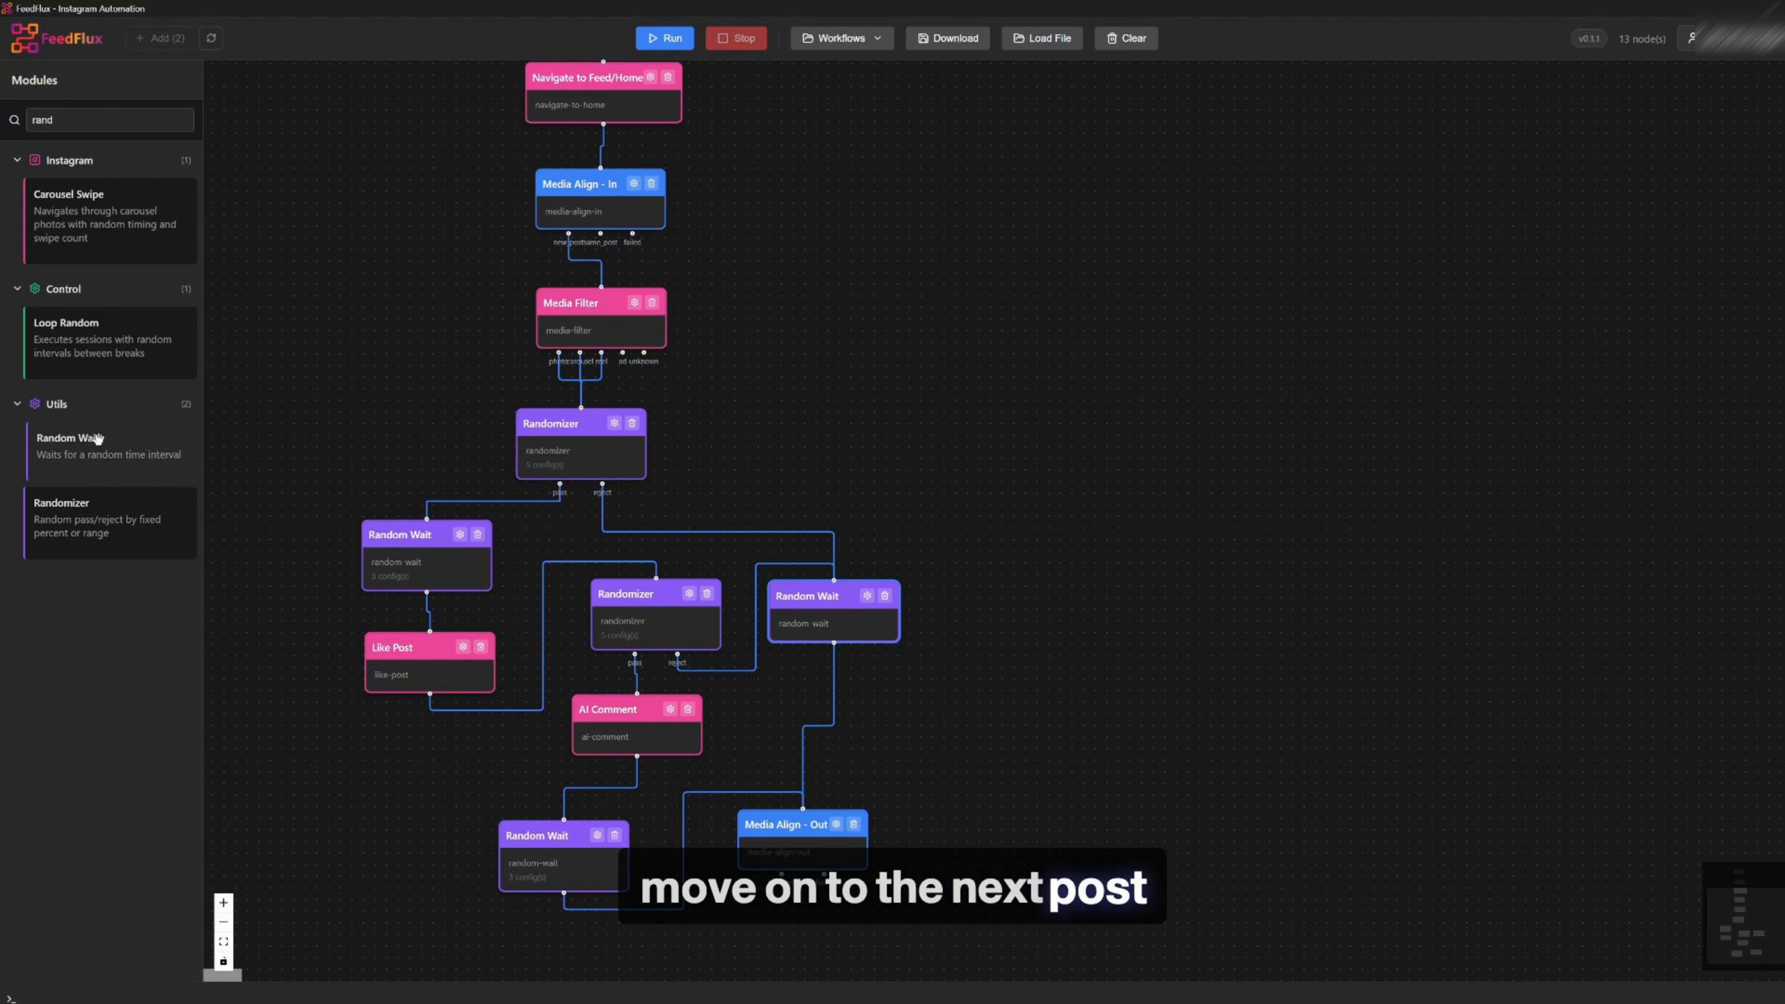
pyautogui.moveTo(65, 438); pyautogui.dragTo(1207, 372)
# Open the Media Align - Out module's configuration and save it
pyautogui.click(836, 824)
pyautogui.click(1005, 661)
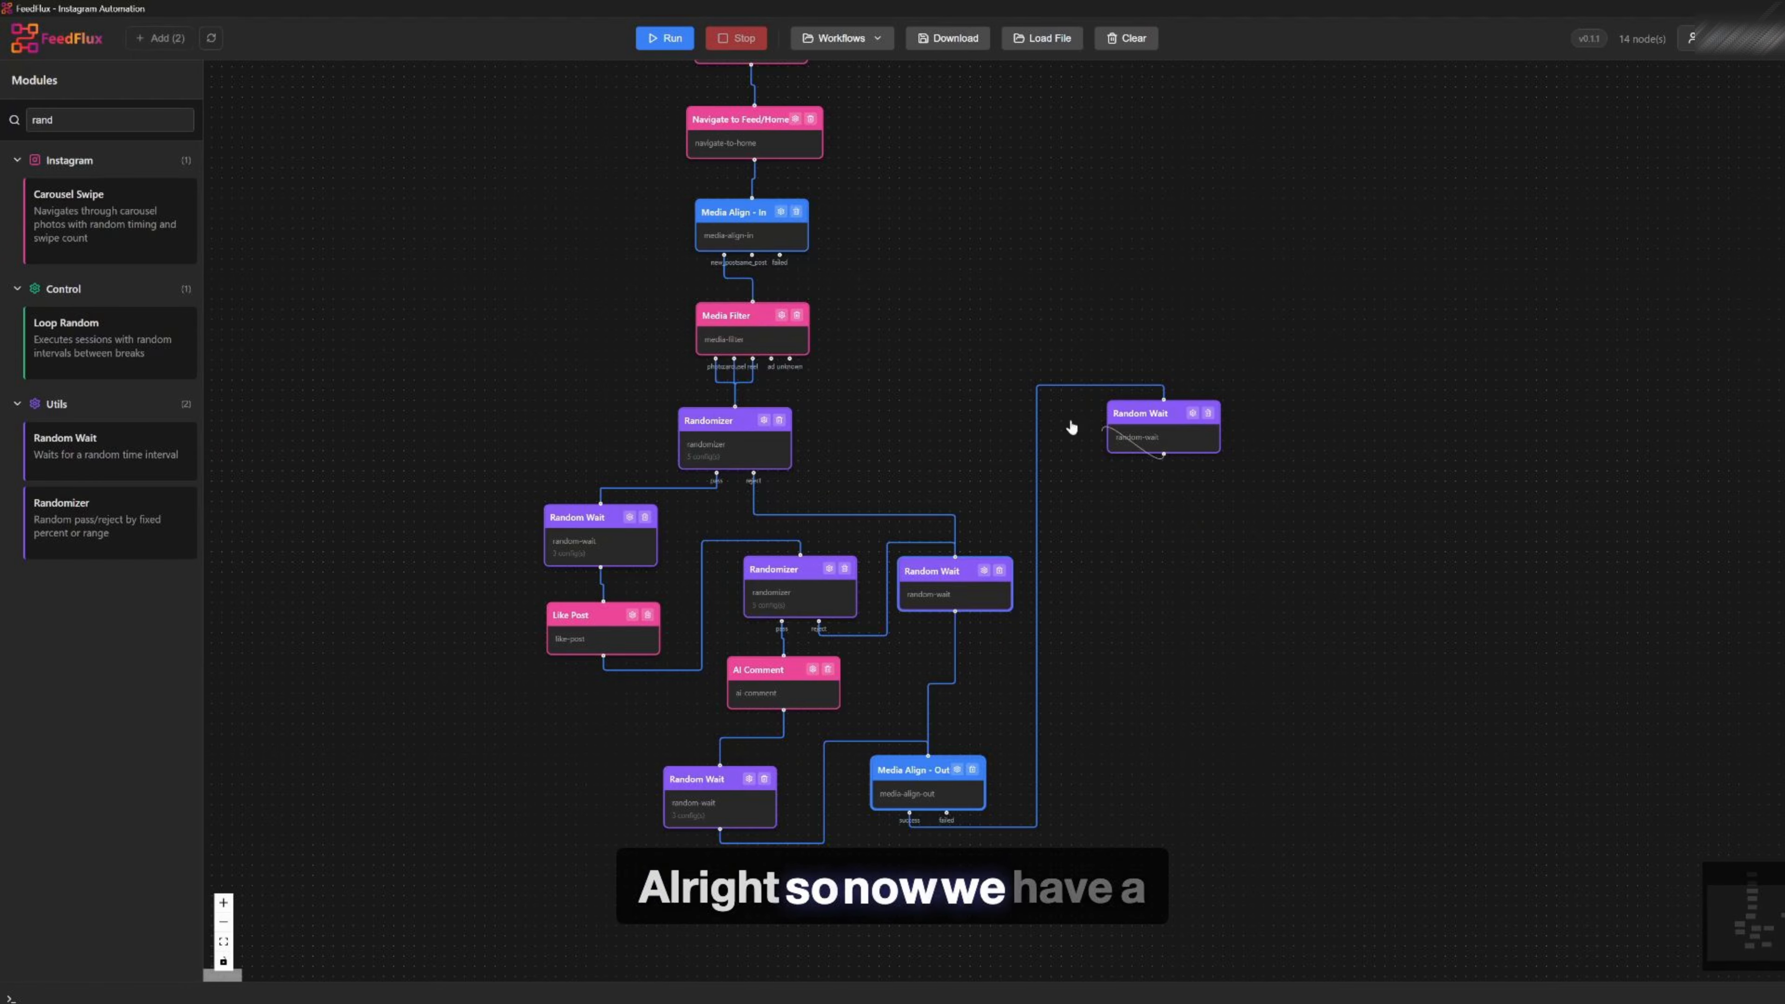
# Search the modules for Counter and add a Counter module to the canvas beside the flow
pyautogui.moveTo(1068, 422); pyautogui.dragTo(759, 202)
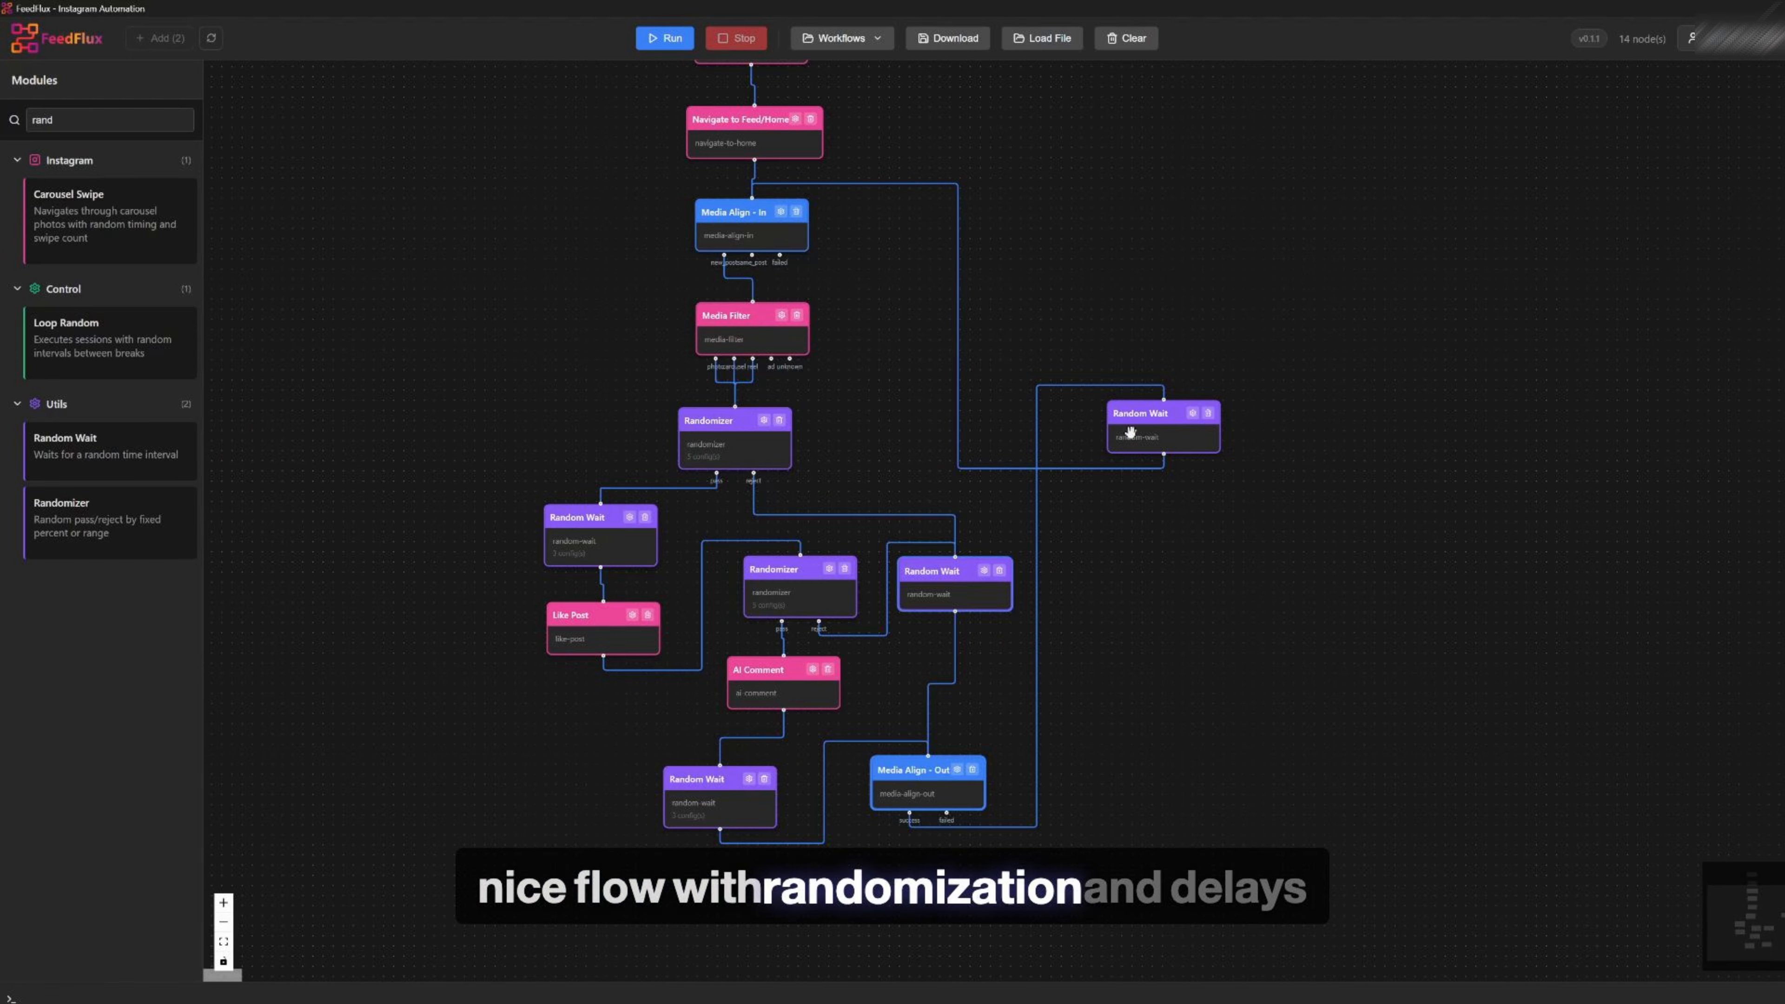
pyautogui.scroll(1, 1458, 534)
pyautogui.scroll(-3, 1098, 453)
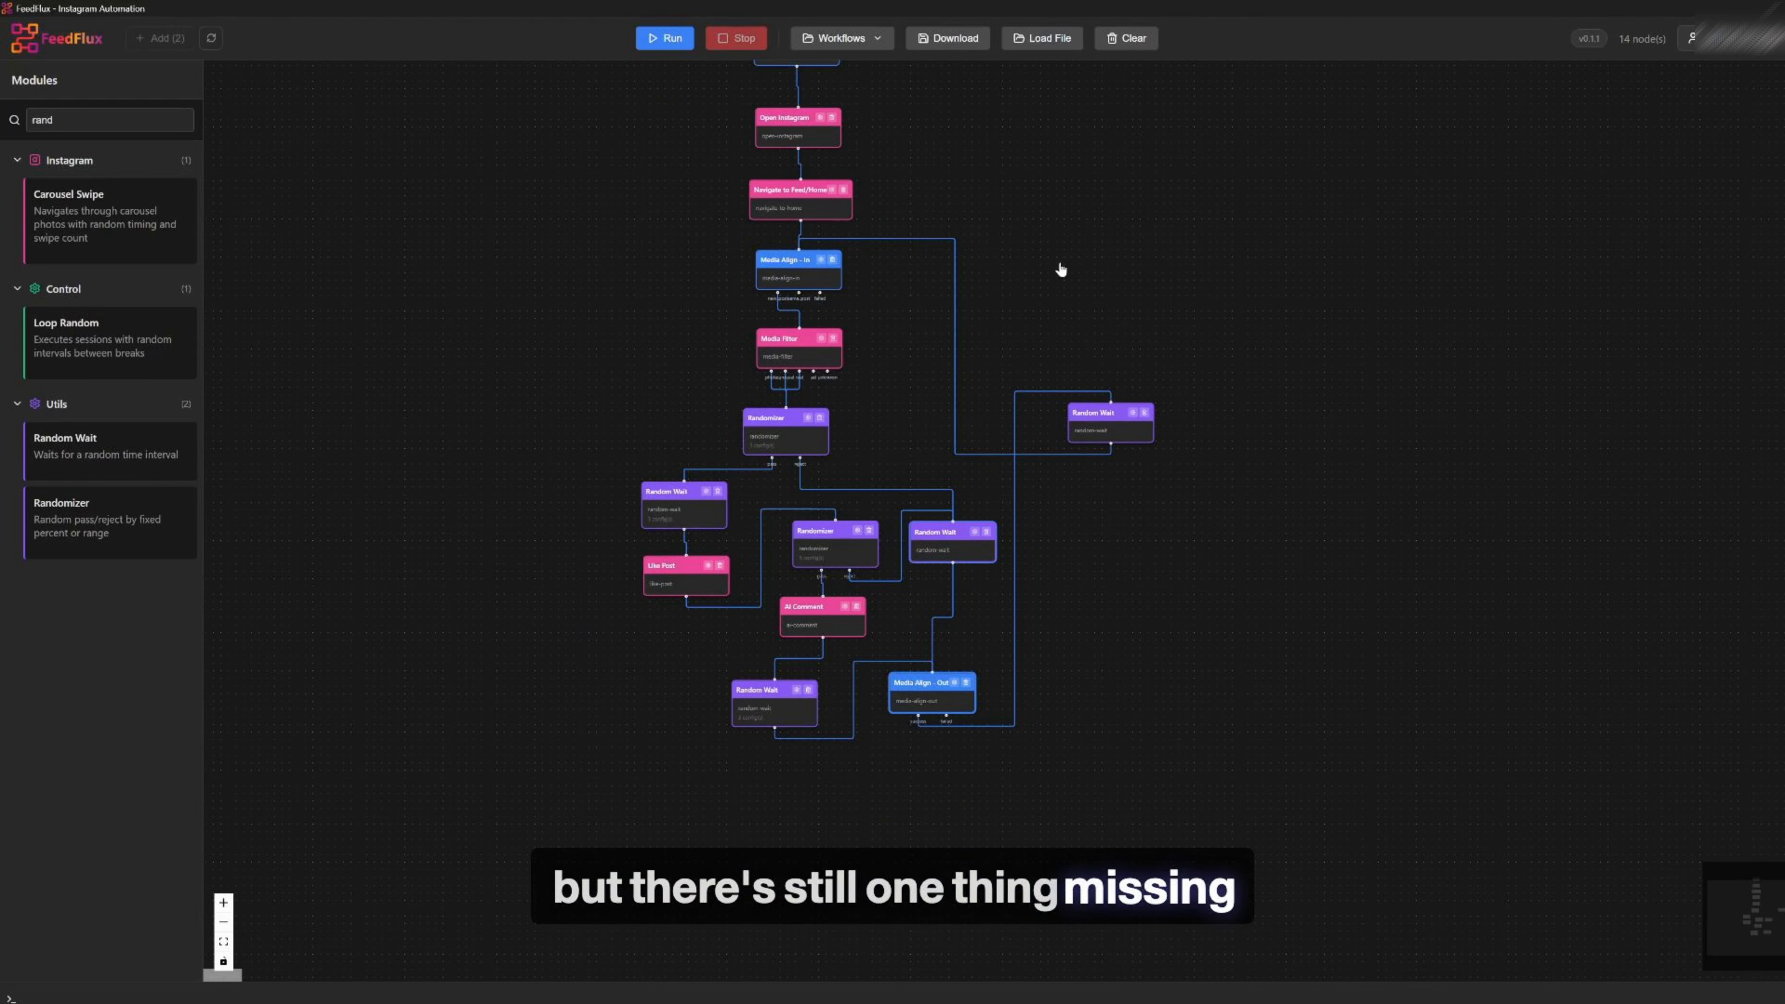
pyautogui.moveTo(1068, 186); pyautogui.dragTo(1075, 271)
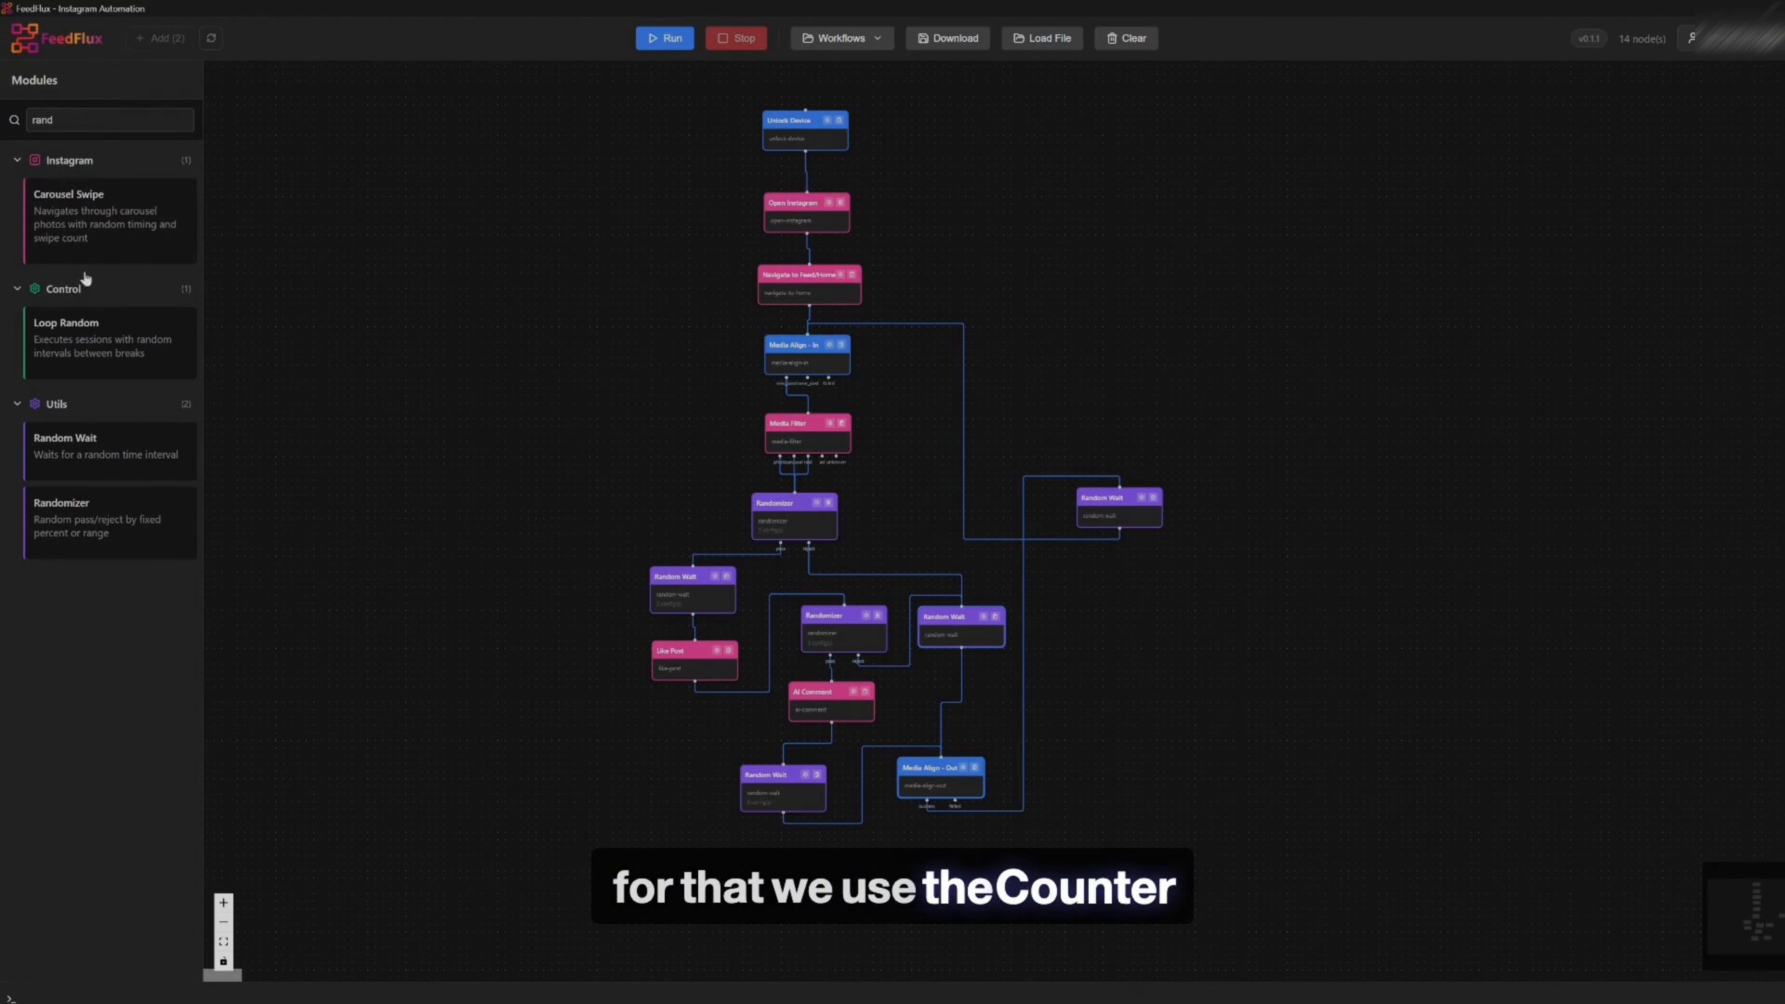
pyautogui.doubleClick(65, 120)
pyautogui.write('cou')
pyautogui.moveTo(84, 419); pyautogui.dragTo(1086, 608)
# Position the Counter module and set its Fixed Count to 10 repetitions
pyautogui.scroll(5, 1090, 611)
pyautogui.moveTo(1430, 638); pyautogui.dragTo(1052, 434)
pyautogui.moveTo(711, 387); pyautogui.dragTo(789, 370)
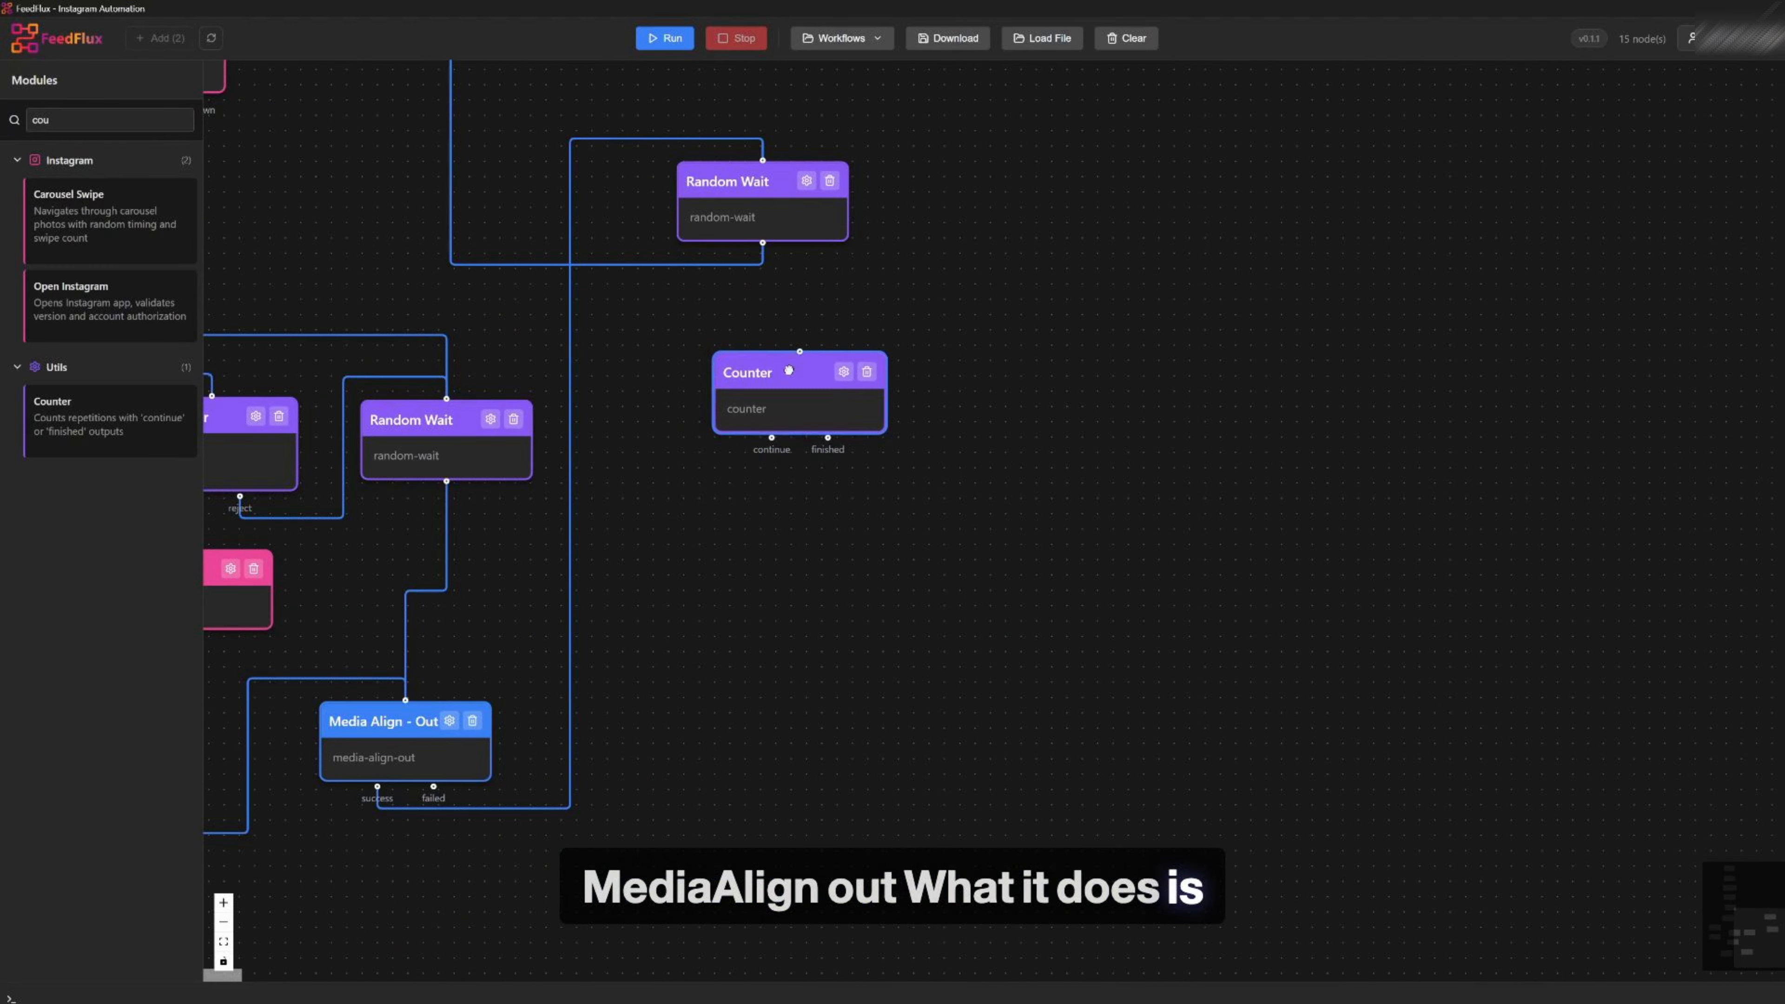
pyautogui.scroll(-2, 765, 387)
pyautogui.moveTo(759, 528); pyautogui.dragTo(1212, 656)
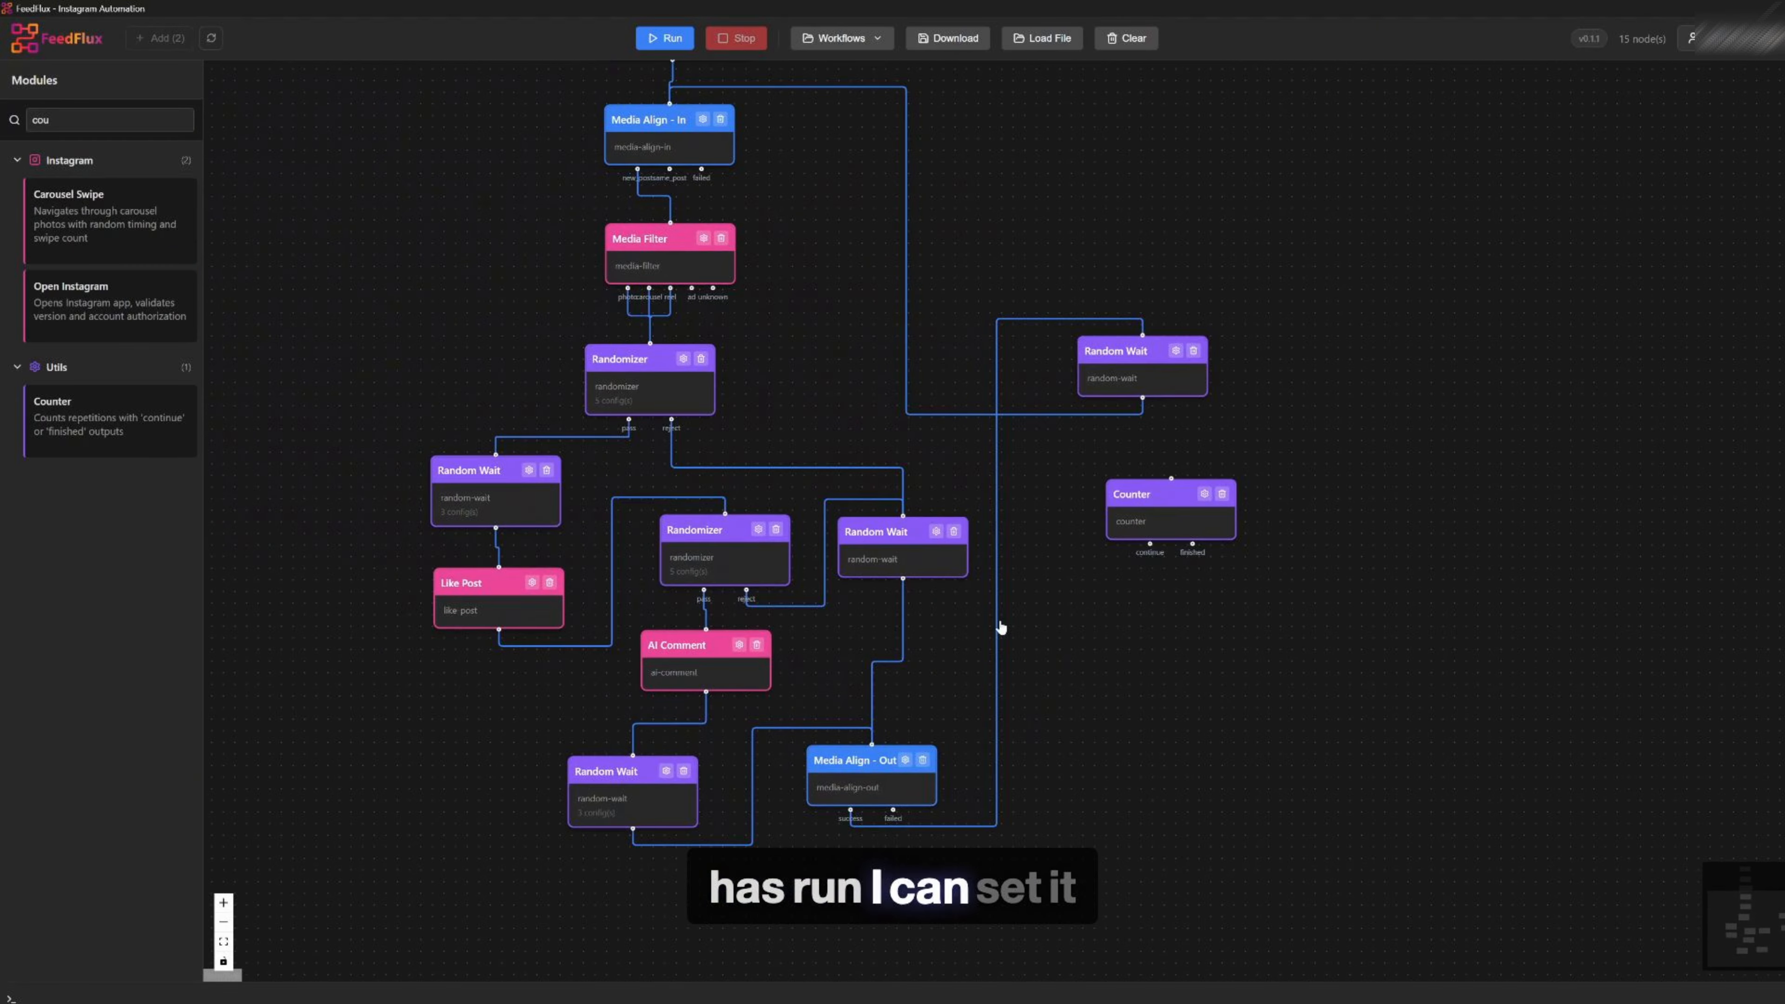
pyautogui.click(1204, 494)
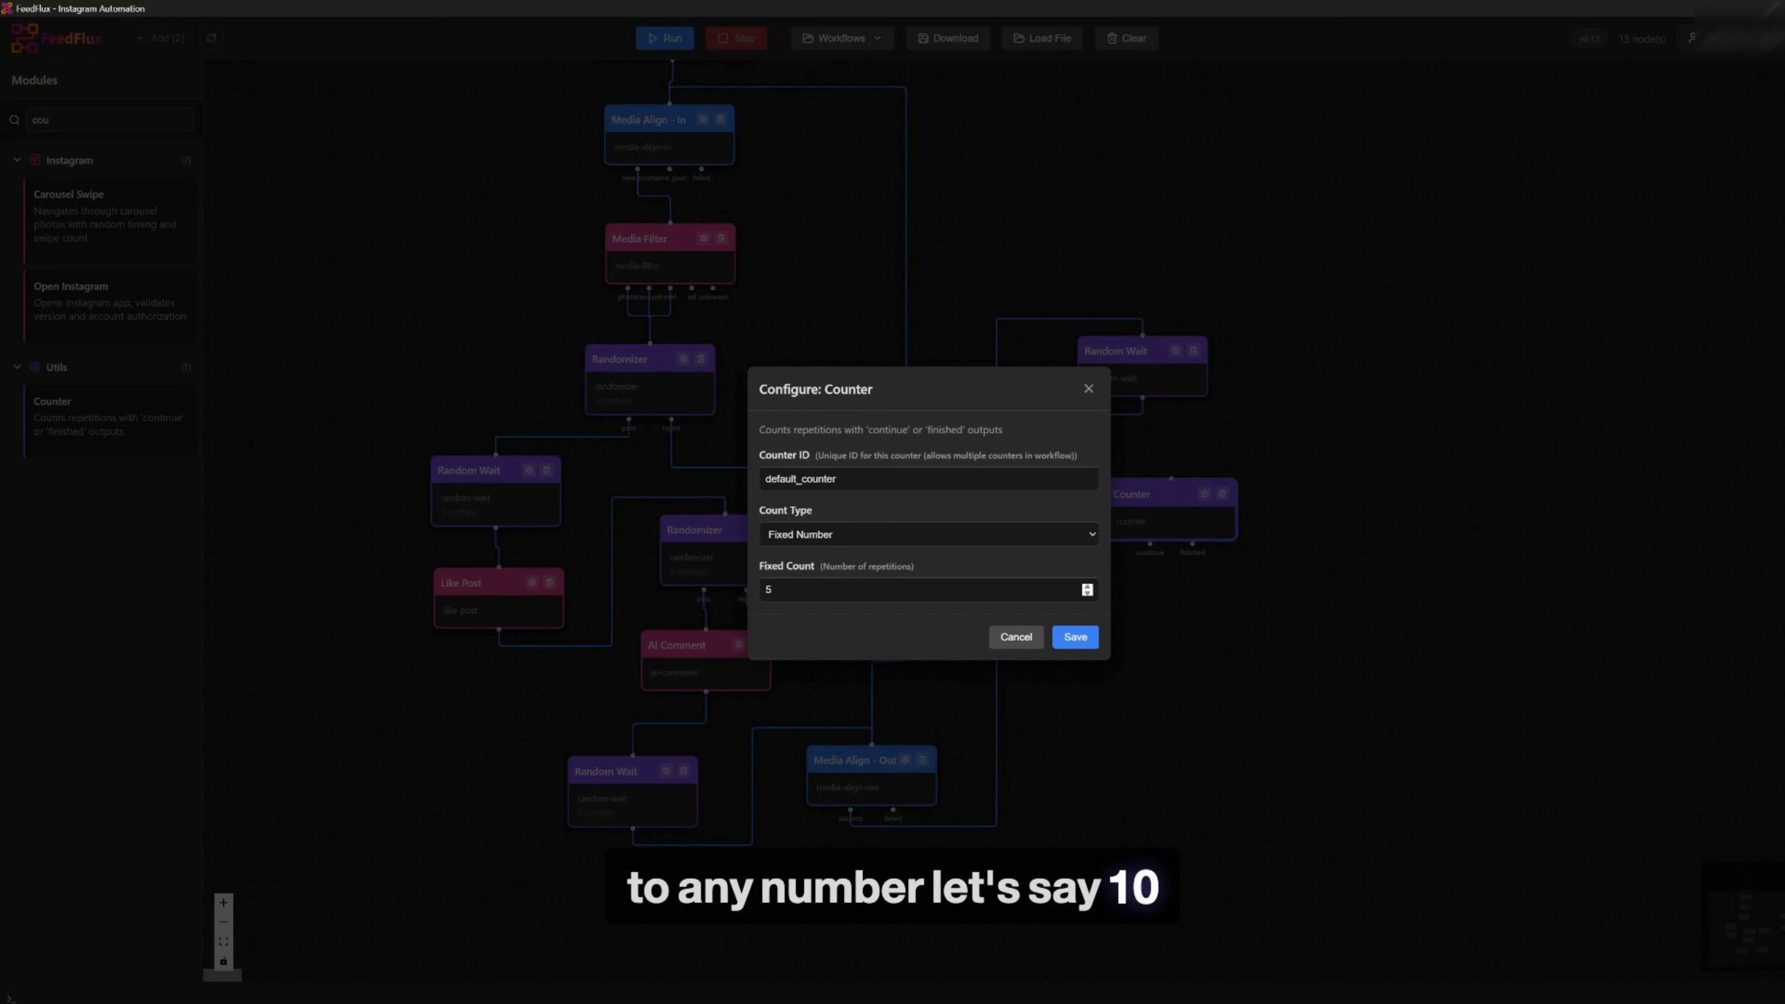
pyautogui.click(913, 590)
pyautogui.press('BackSpace')
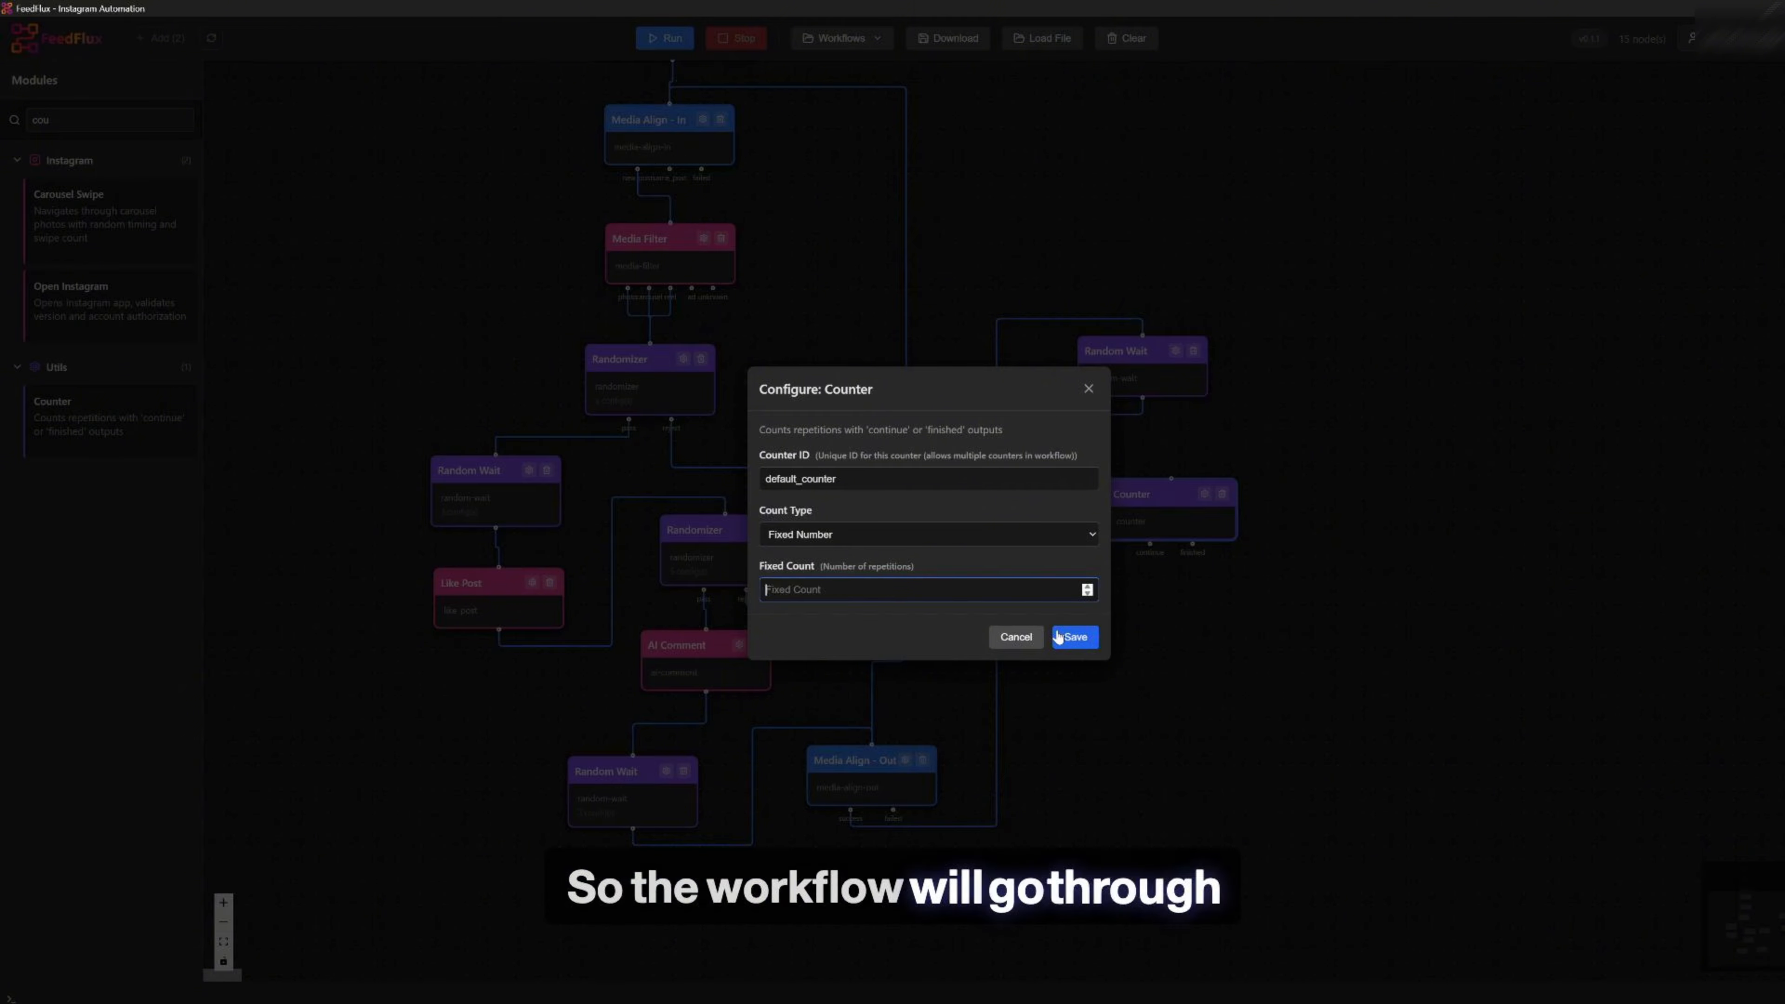
pyautogui.write('10')
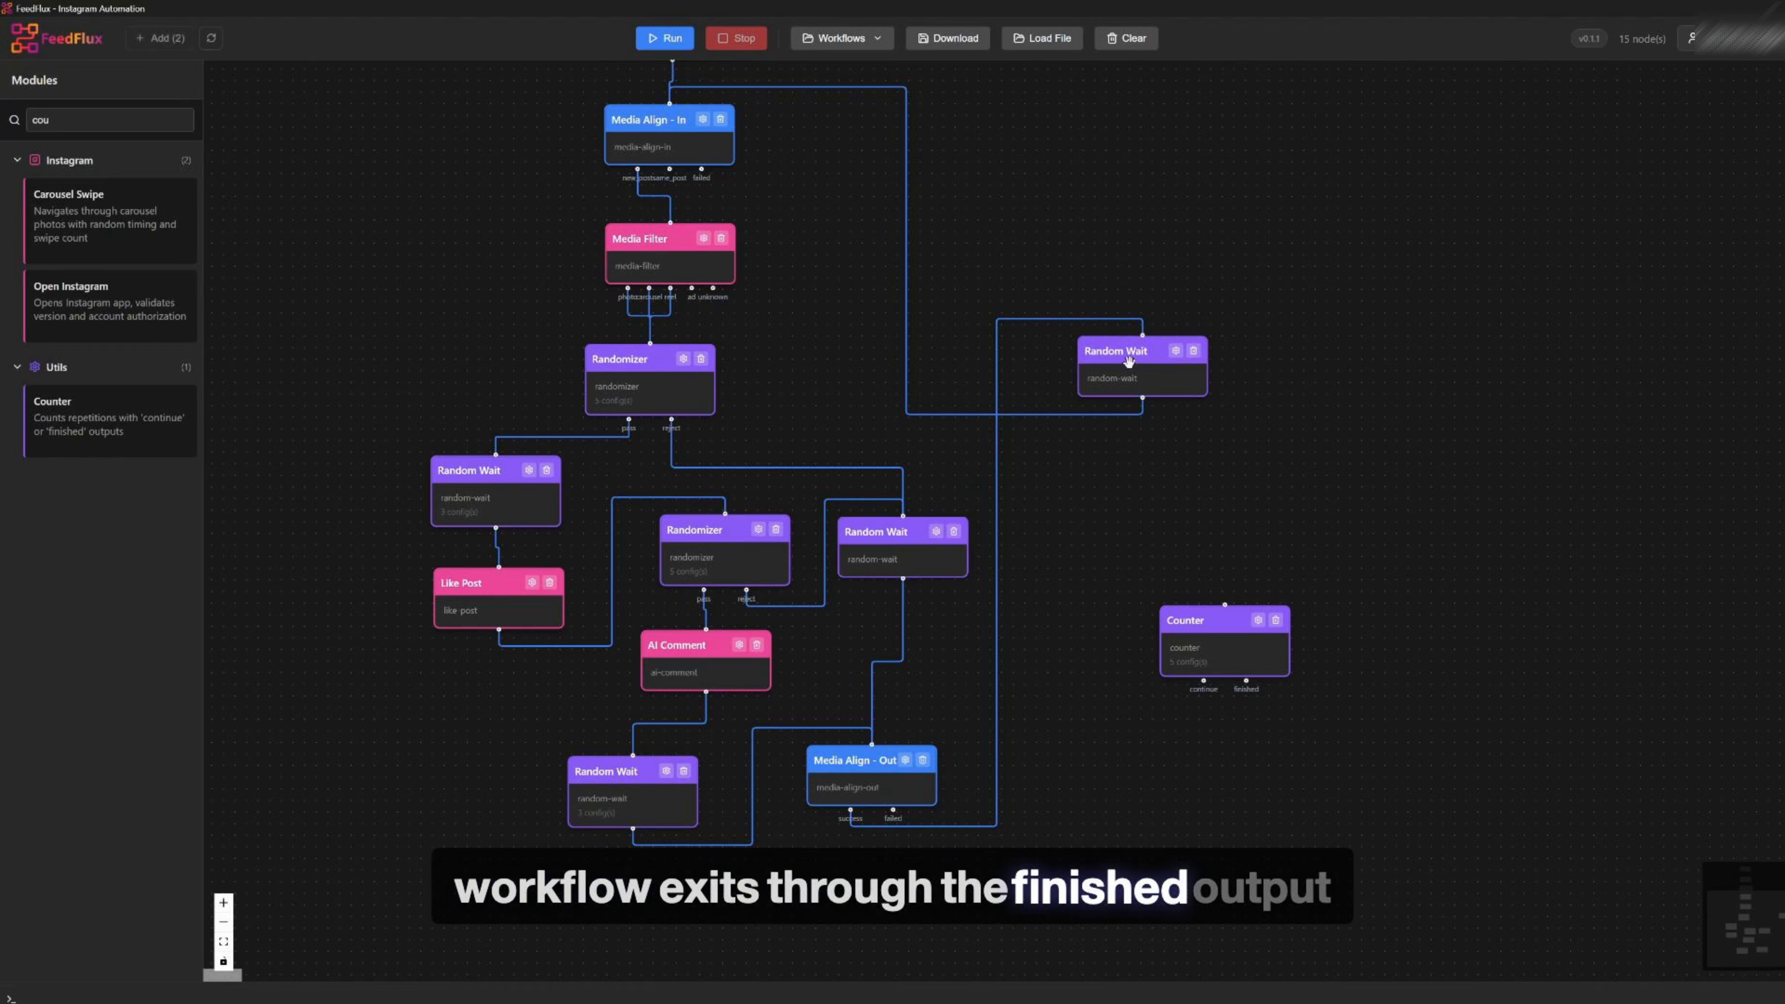
# Delete the link from Media Align - Out's failed output and connect its success output into the Counter
pyautogui.click(996, 489)
pyautogui.press('BackSpace')
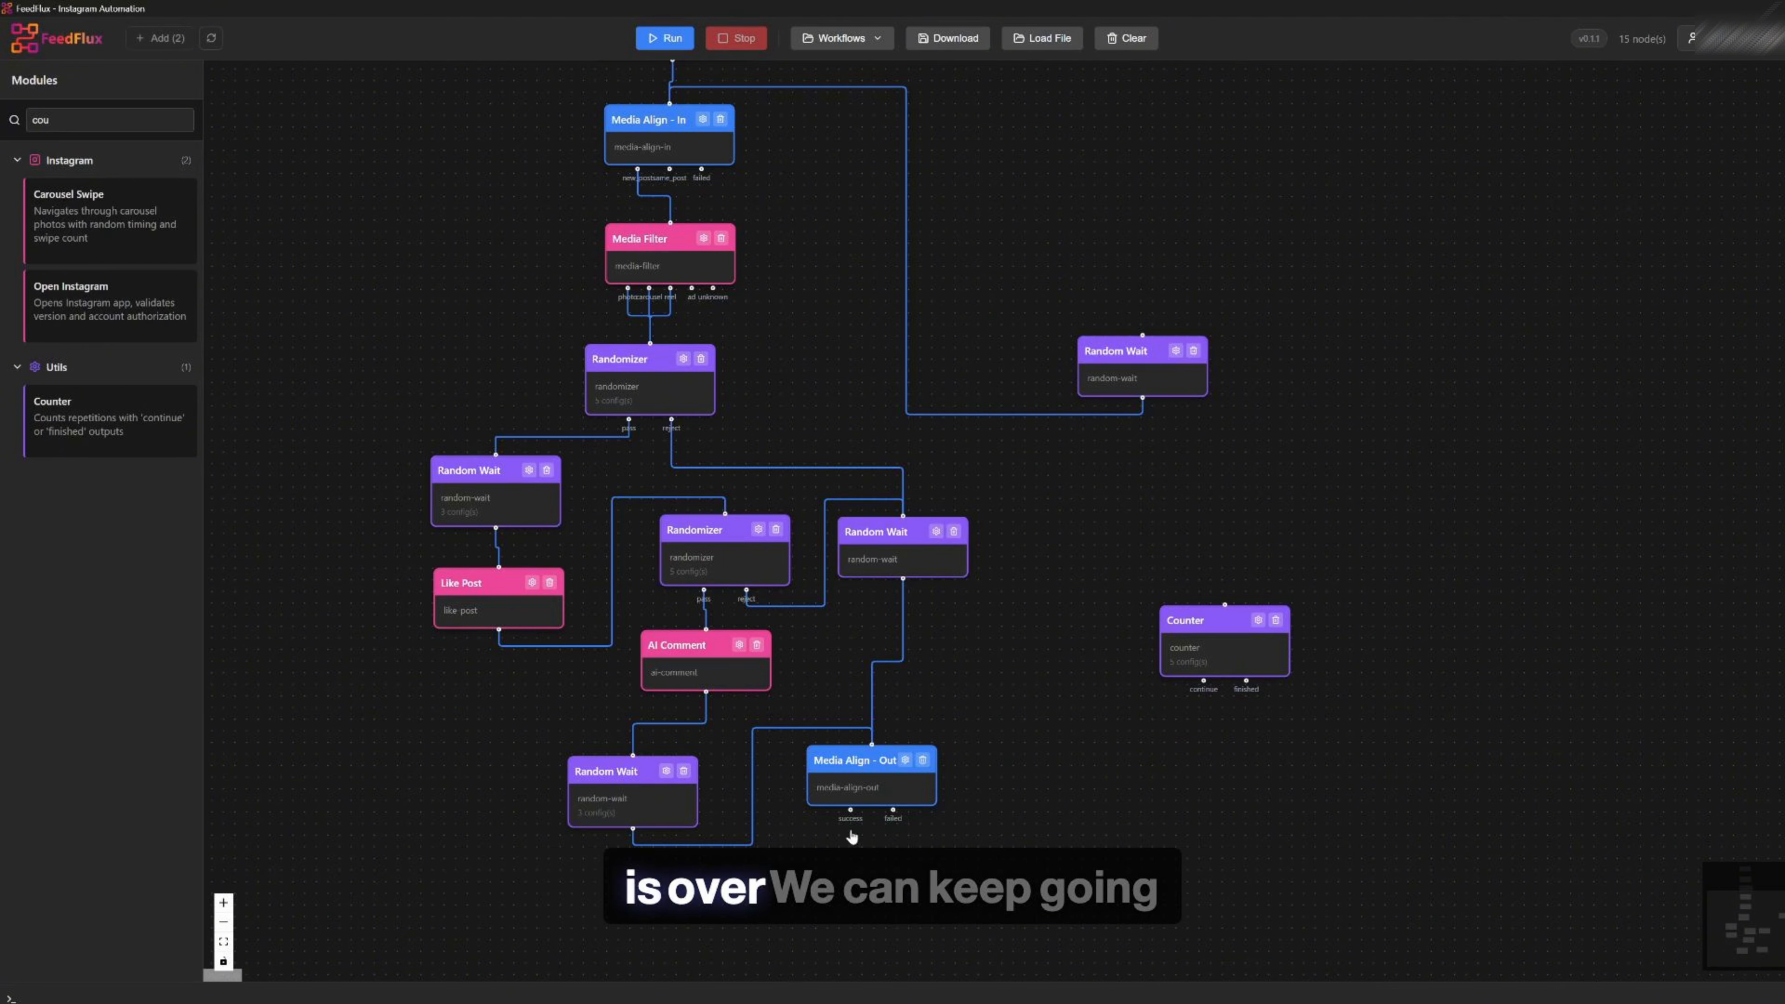
pyautogui.moveTo(849, 810); pyautogui.dragTo(1202, 528)
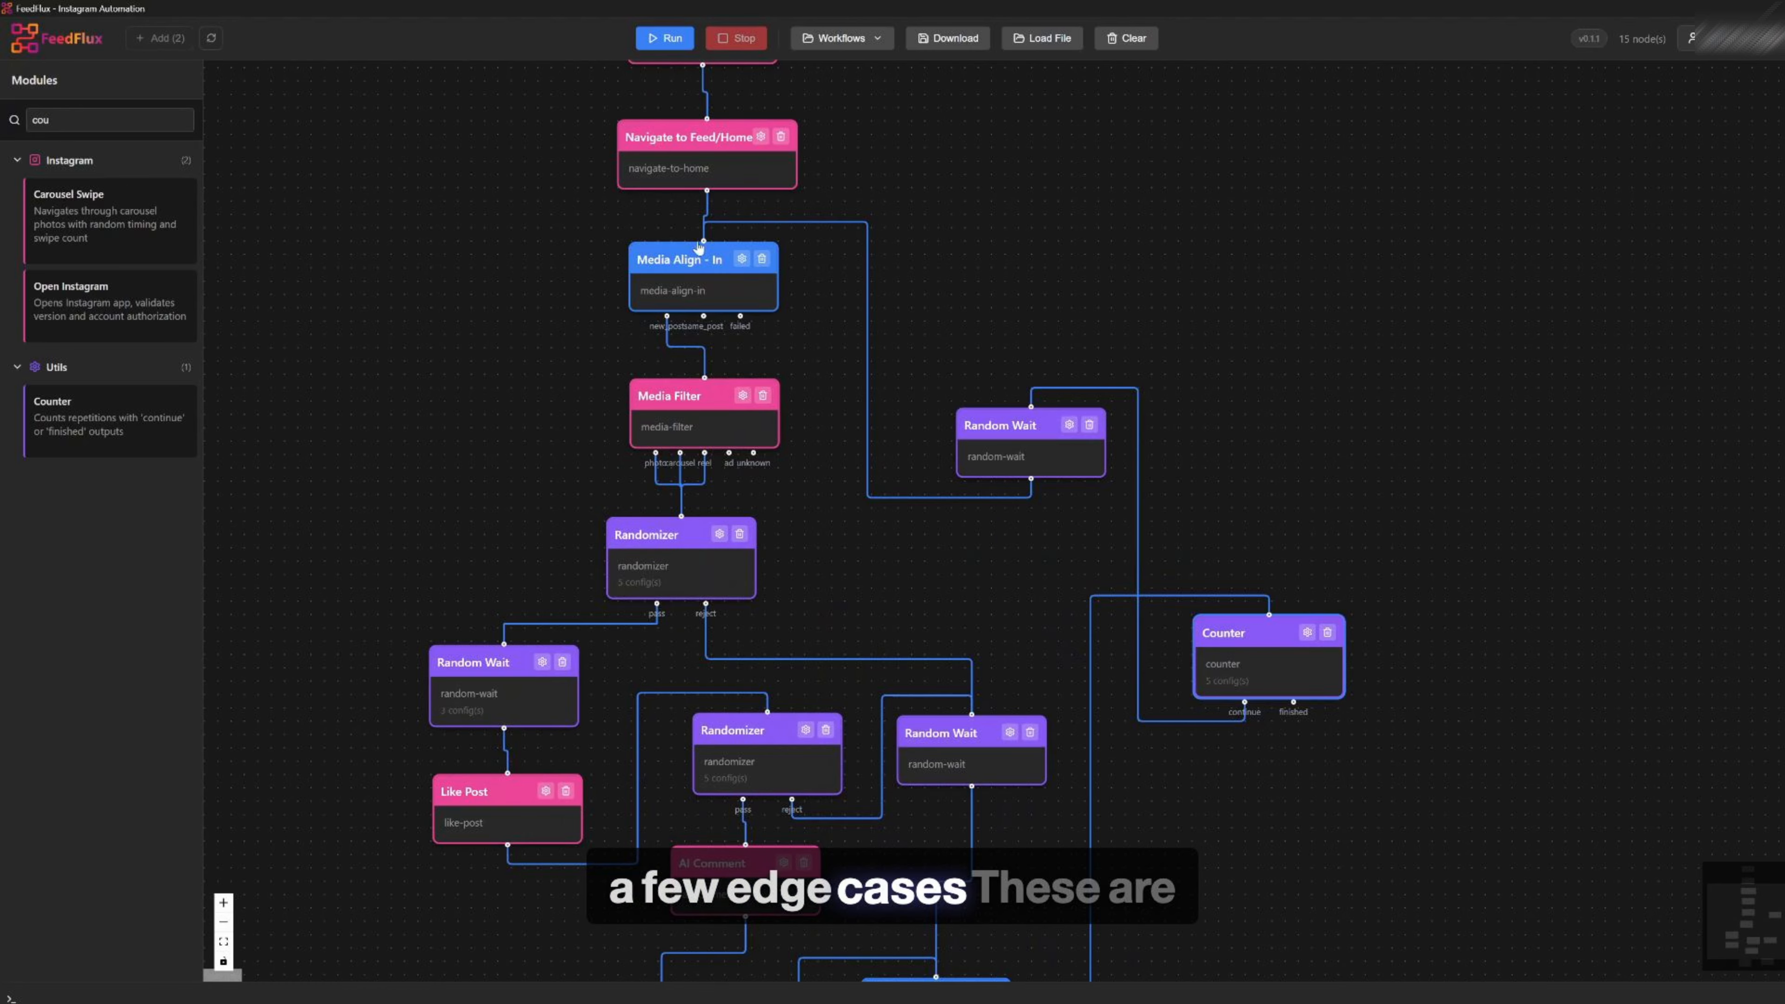
# Connect Media Align - In's same-post output to the Random Wait beside the second Randomizer
pyautogui.scroll(1, 801, 289)
pyautogui.moveTo(969, 282); pyautogui.dragTo(1170, 345)
pyautogui.moveTo(881, 317)
pyautogui.mouseDown()
pyautogui.moveTo(886, 294)
pyautogui.moveTo(911, 327)
pyautogui.mouseUp()
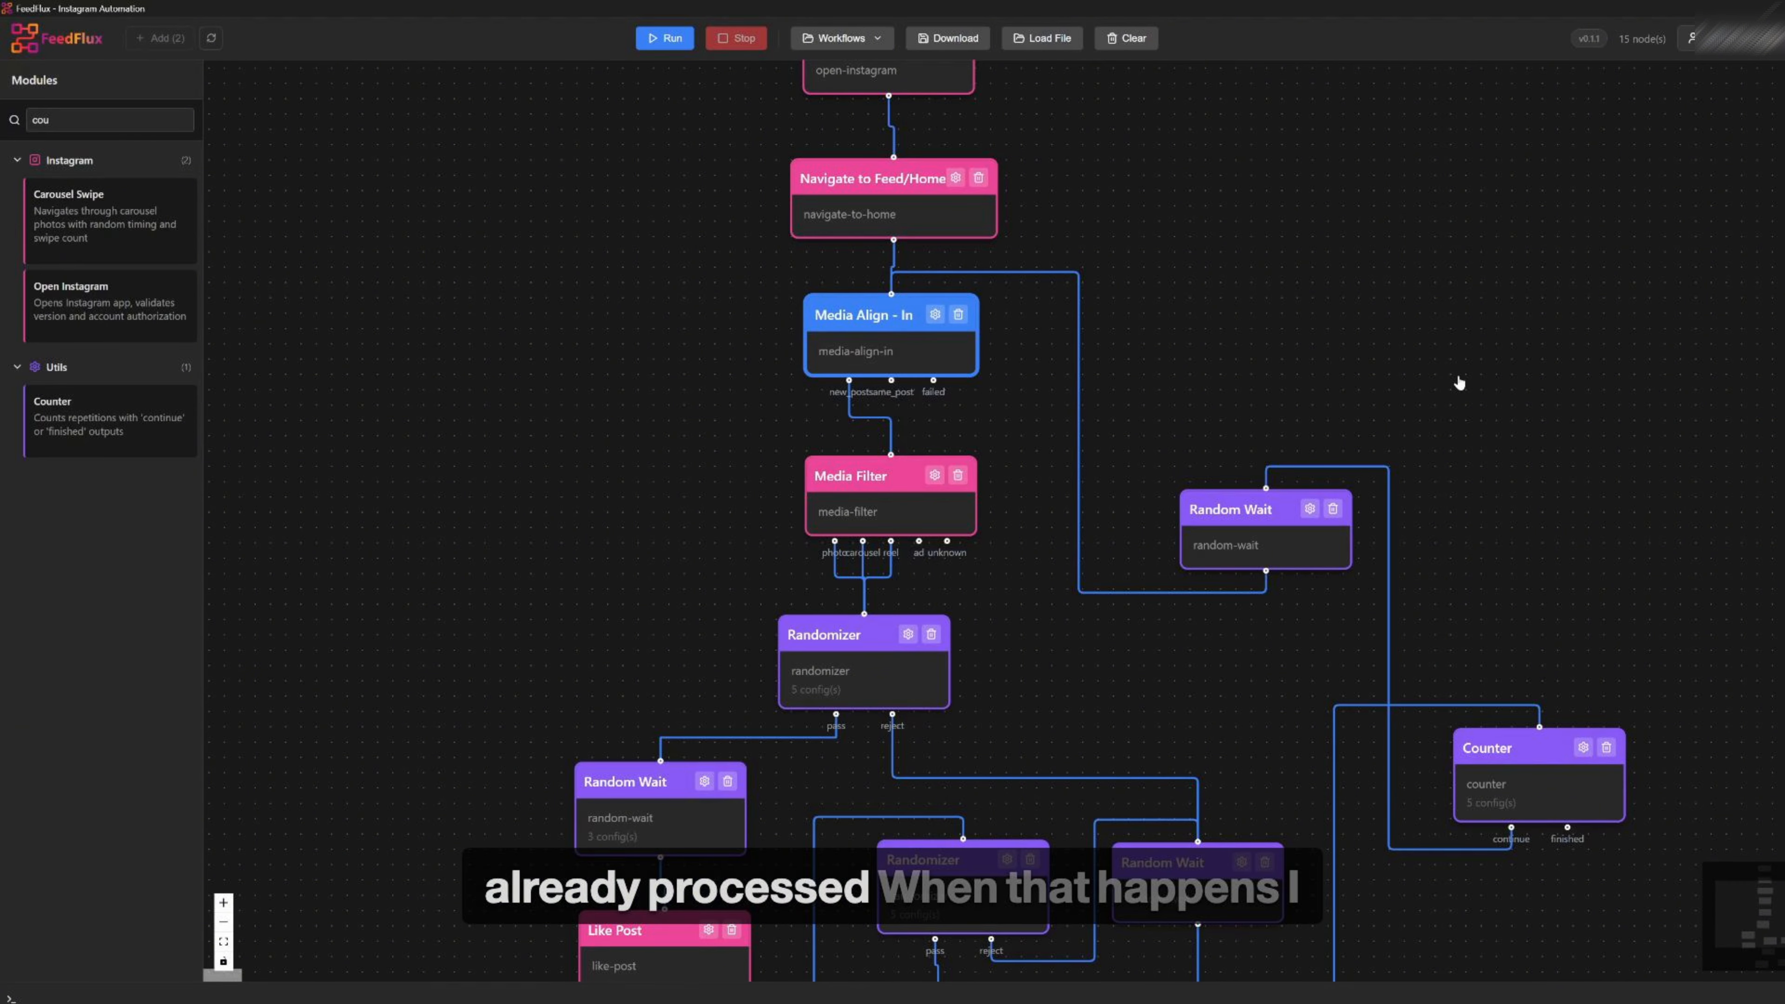
pyautogui.scroll(-2, 1000, 493)
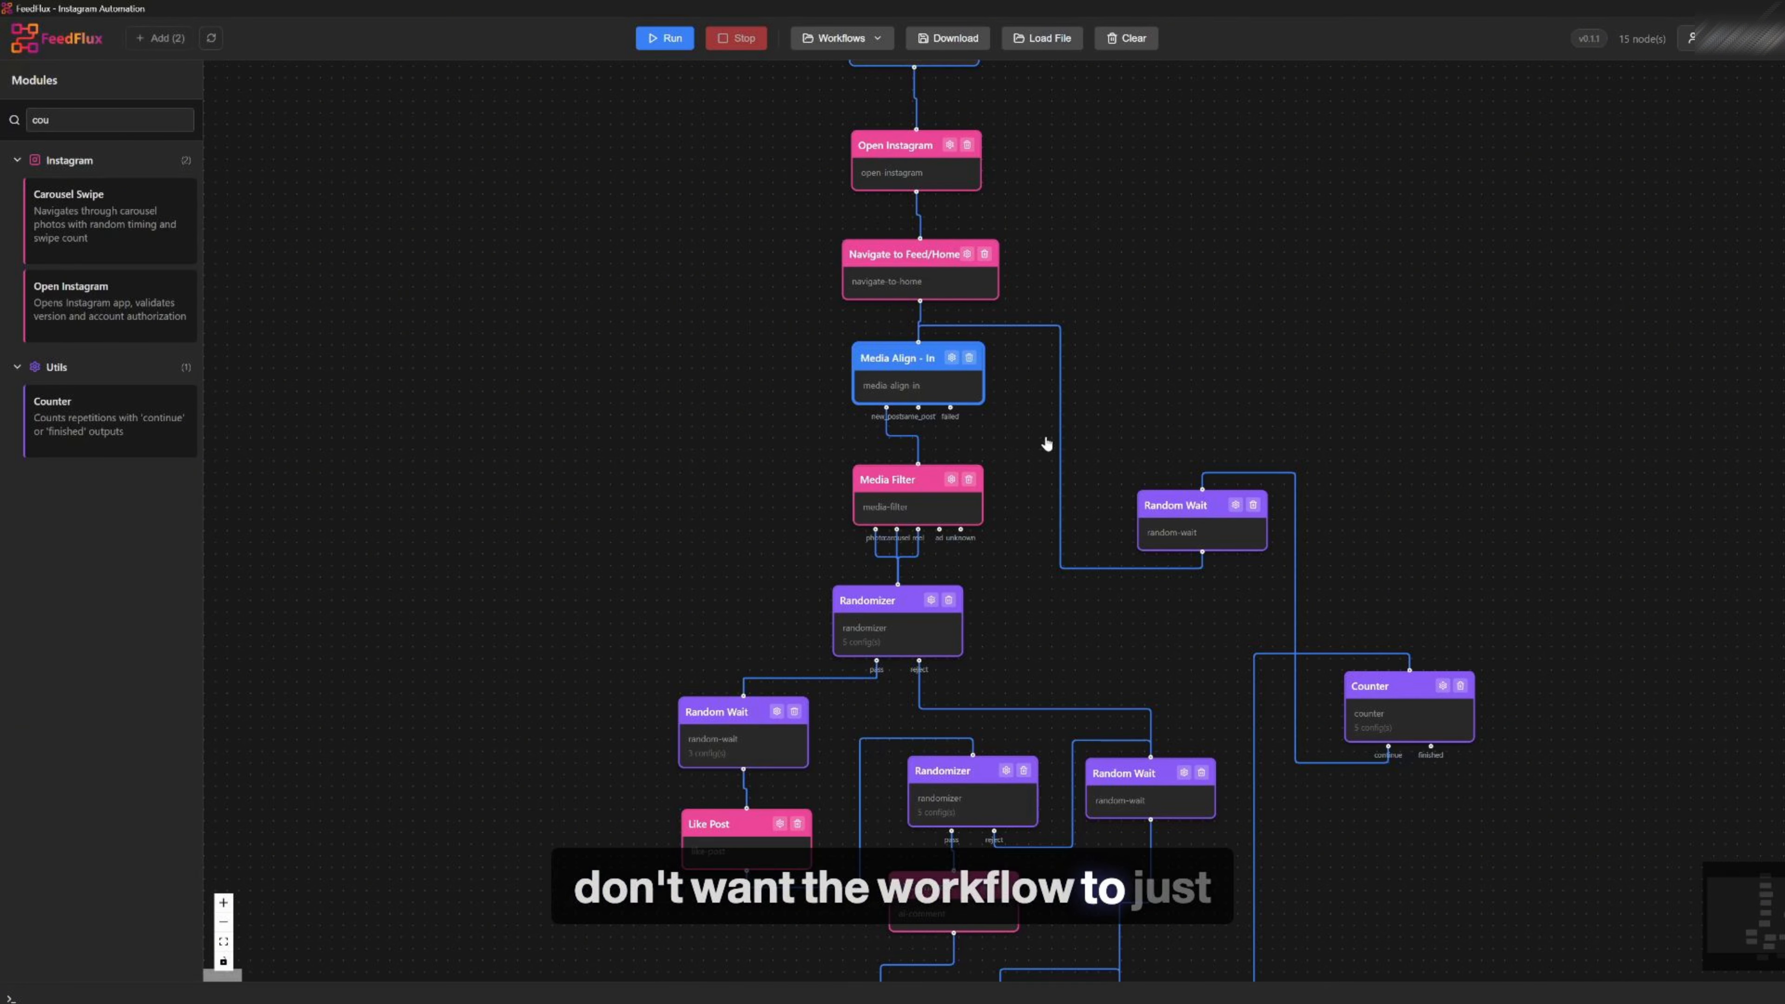
pyautogui.moveTo(1119, 629); pyautogui.dragTo(1001, 432)
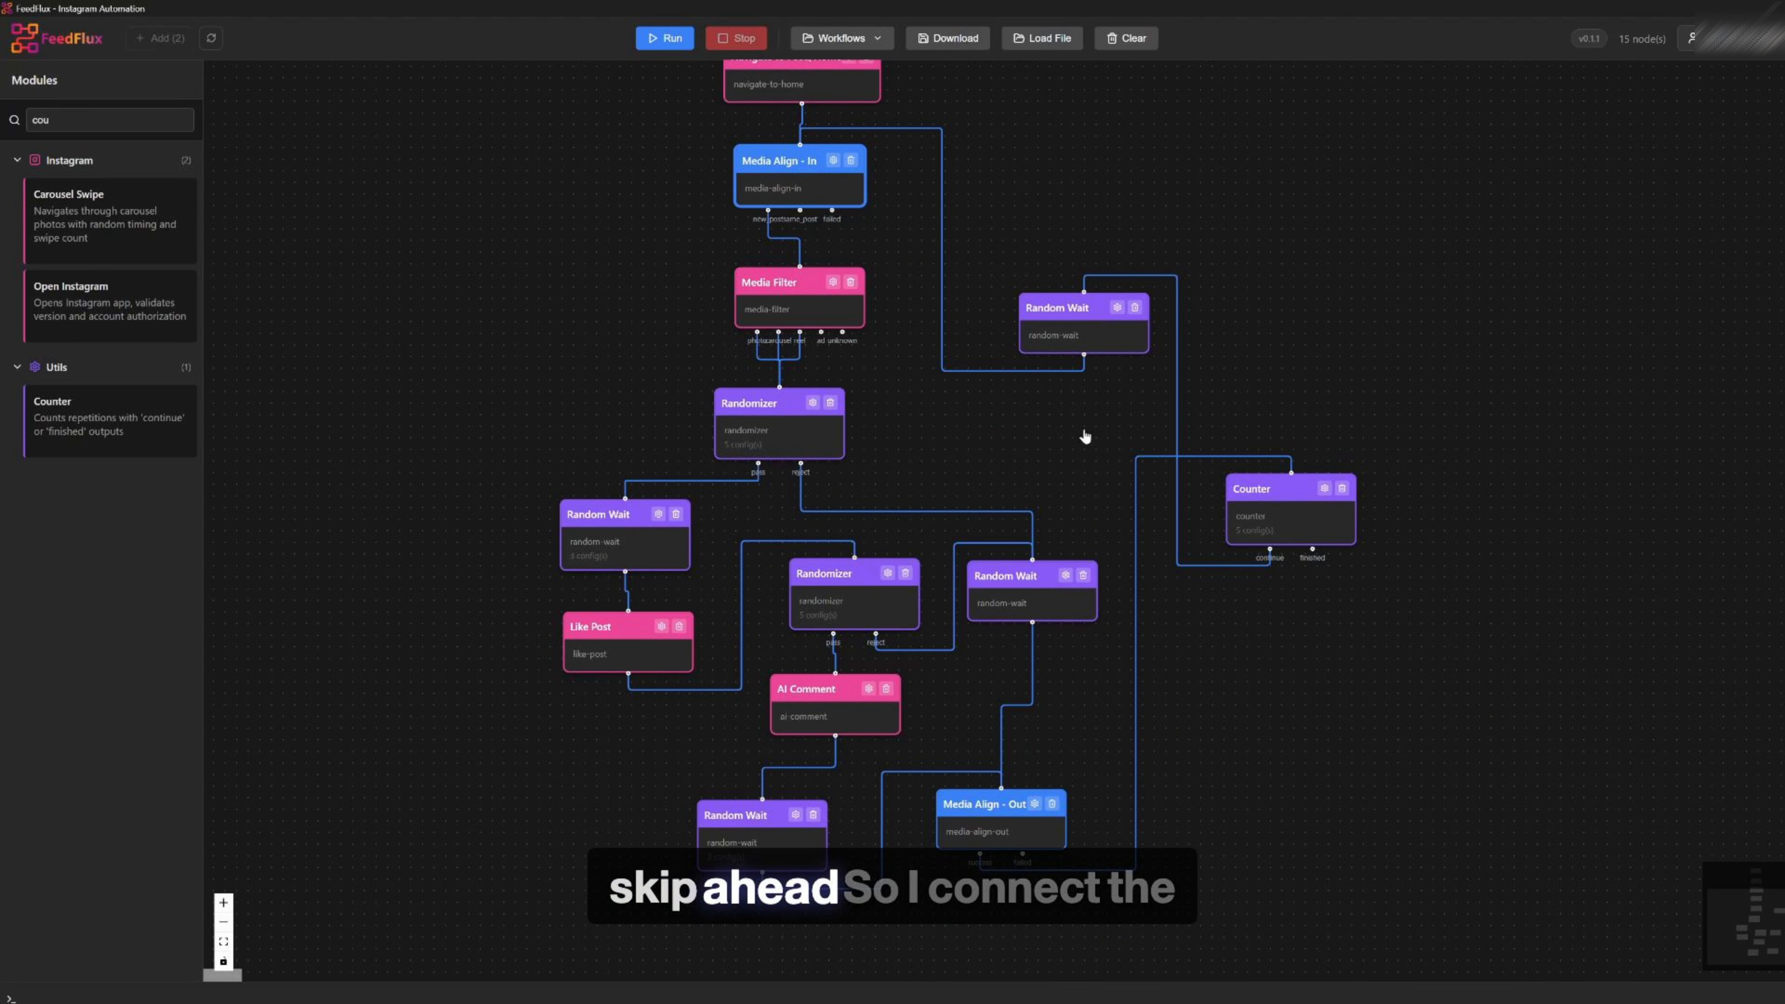
pyautogui.moveTo(998, 596); pyautogui.dragTo(995, 608)
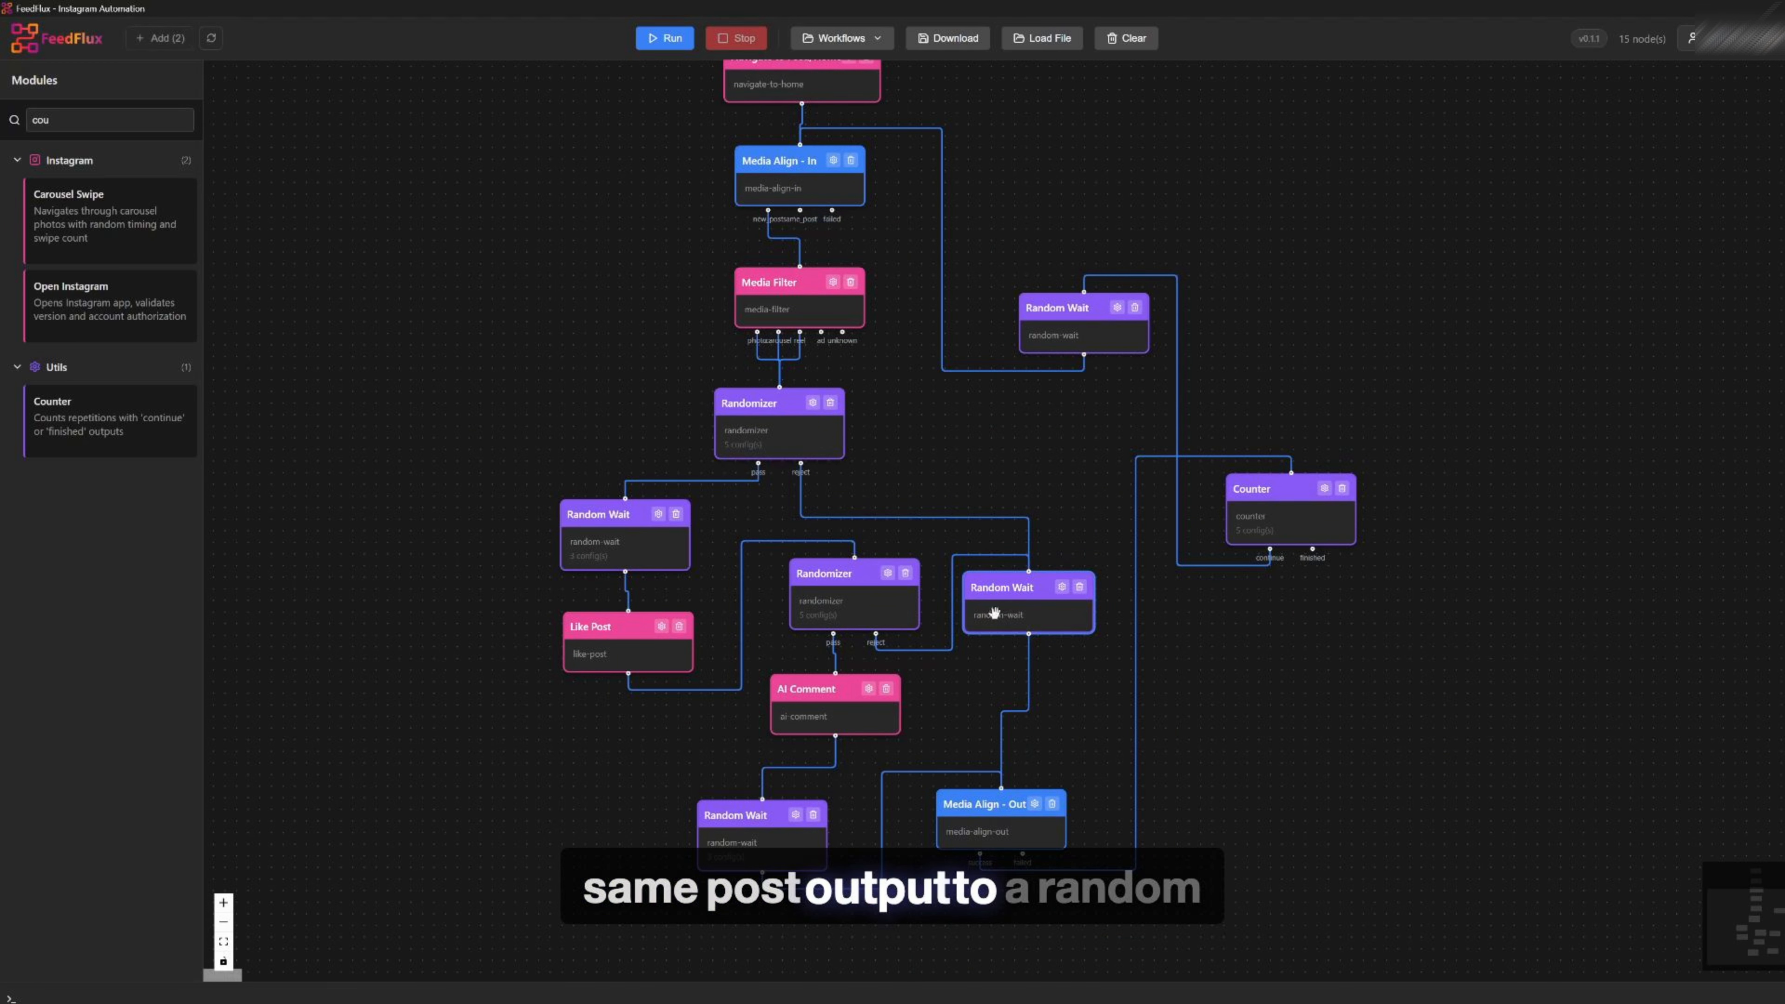
pyautogui.moveTo(800, 210); pyautogui.dragTo(1028, 572)
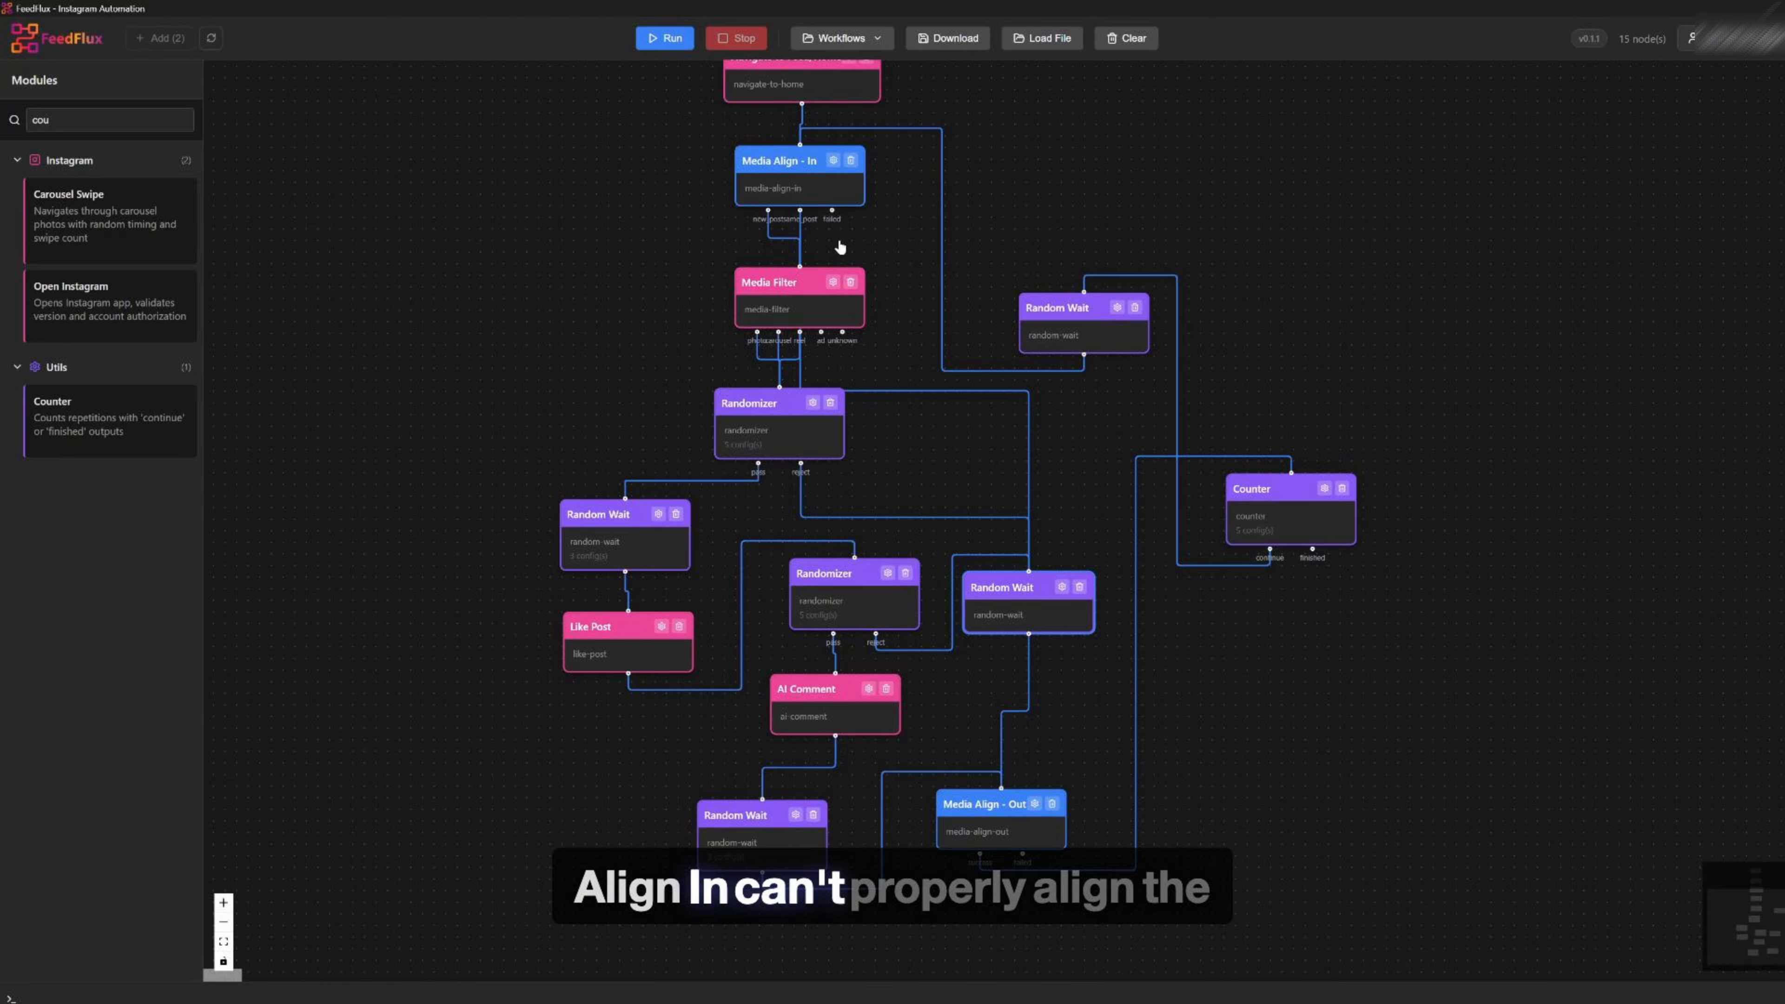
# Reposition the Media Filter and first Randomizer modules to tidy the workflow layout
pyautogui.moveTo(791, 288); pyautogui.dragTo(662, 266)
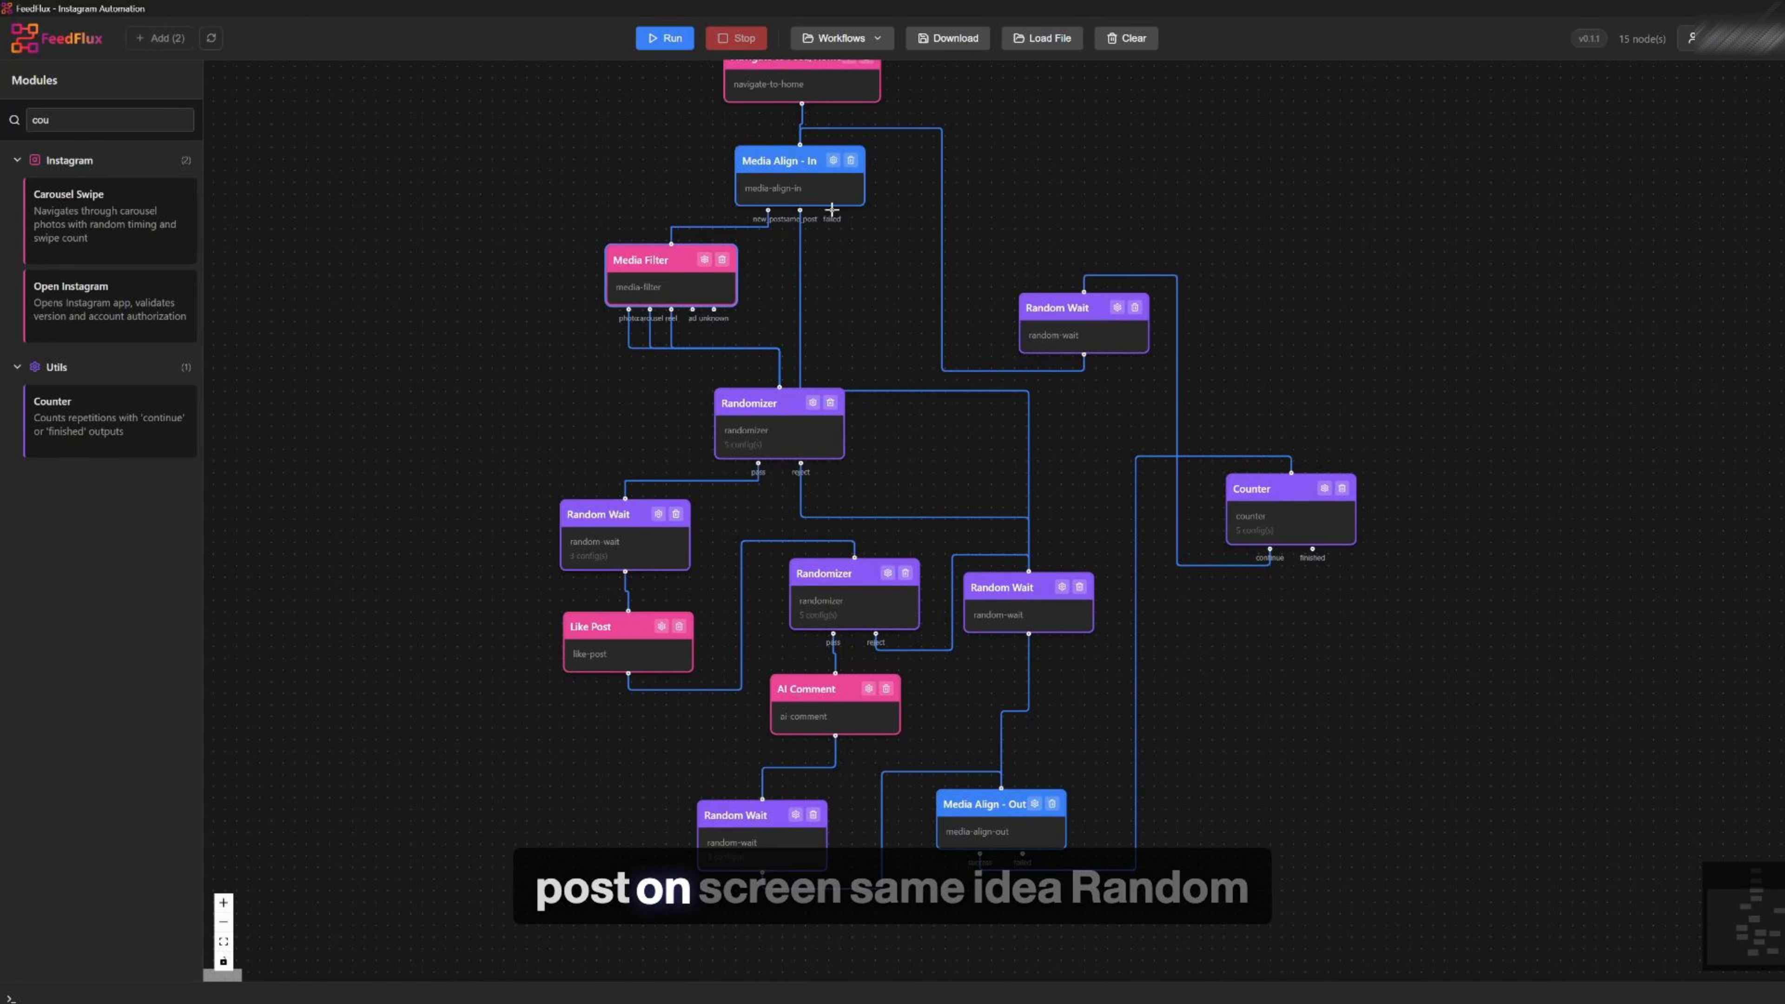
pyautogui.moveTo(1028, 571); pyautogui.dragTo(1028, 571)
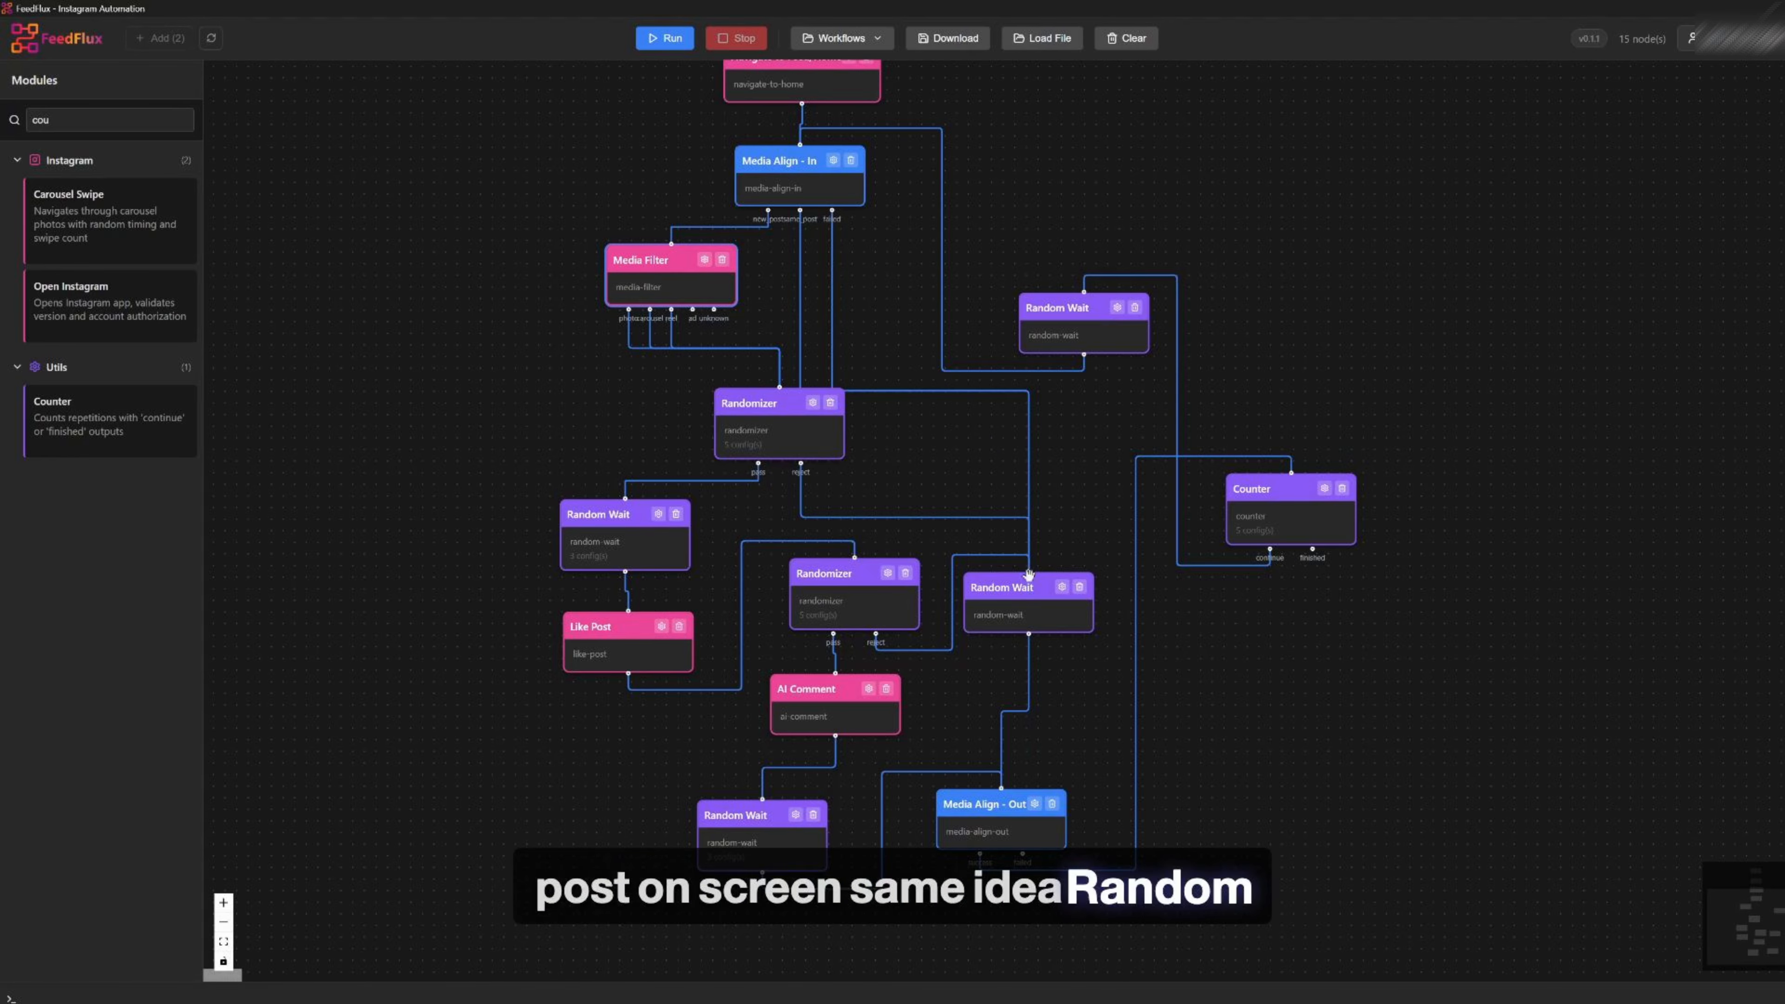
pyautogui.moveTo(785, 437); pyautogui.dragTo(706, 422)
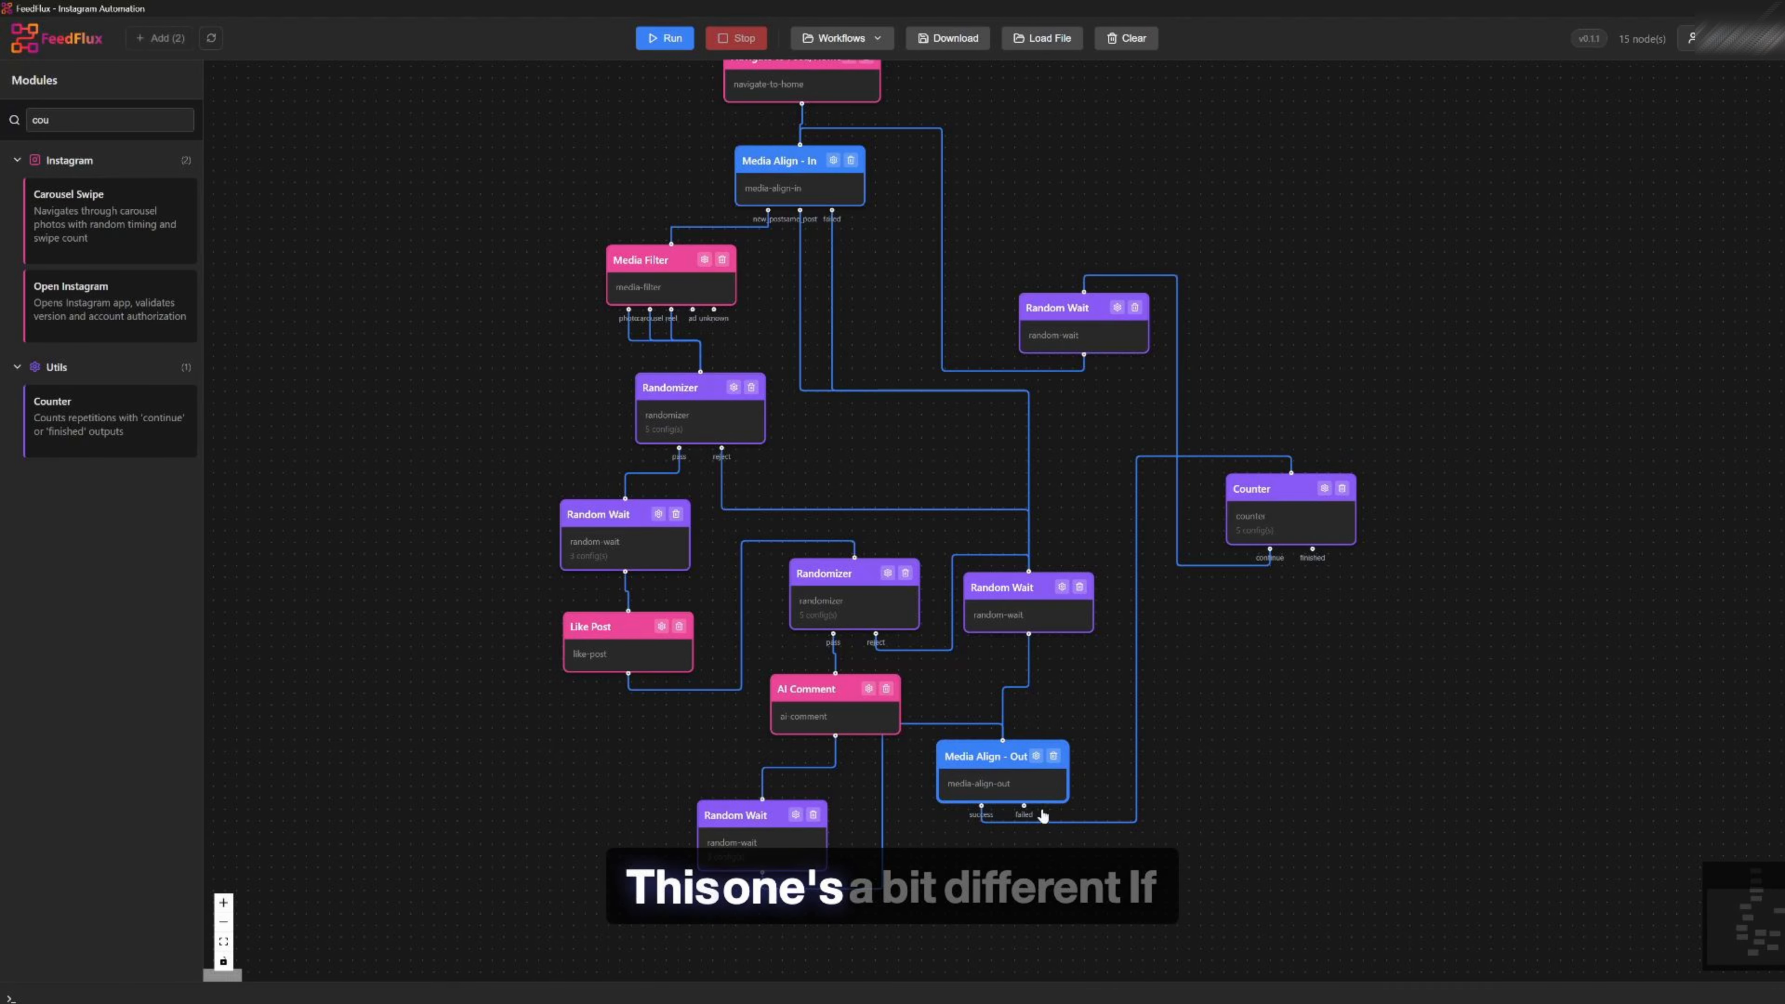
# Add another Random Wait, feed Media Align - Out's failed output into it, and link it back to Media Align - In
pyautogui.moveTo(1368, 265); pyautogui.dragTo(1364, 318)
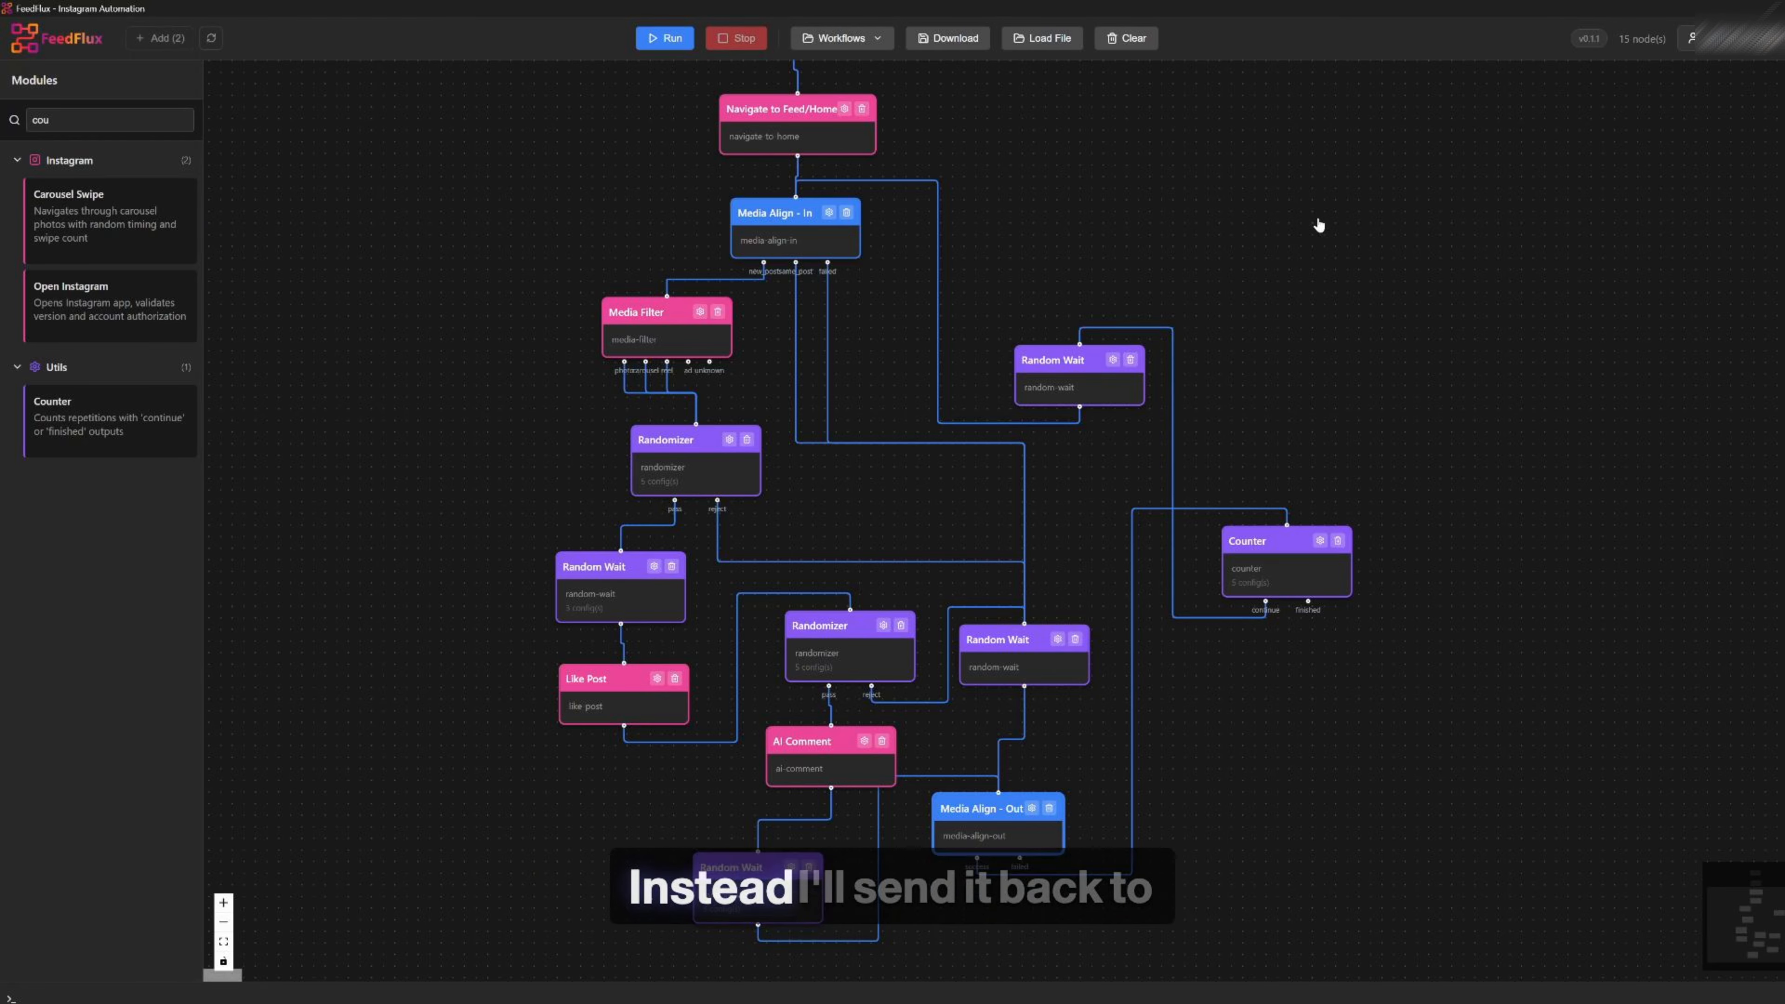
pyautogui.moveTo(1318, 227); pyautogui.dragTo(1286, 253)
pyautogui.write('rando')
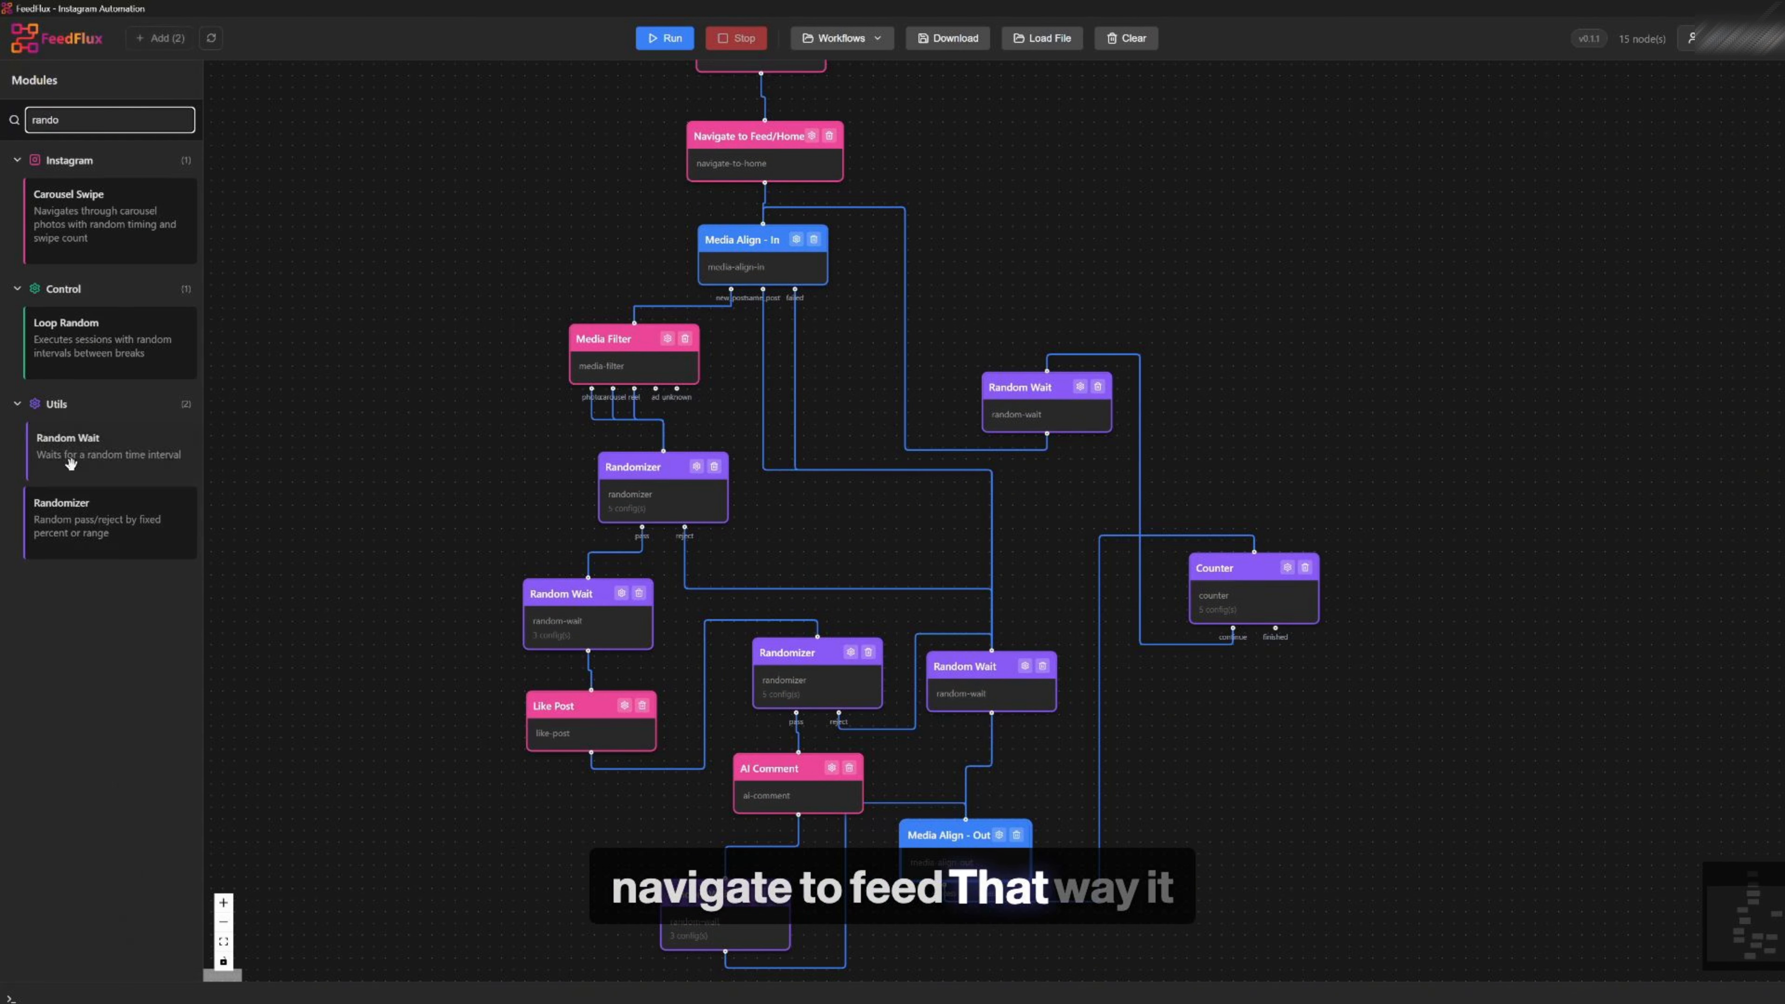
pyautogui.moveTo(67, 454); pyautogui.dragTo(1059, 160)
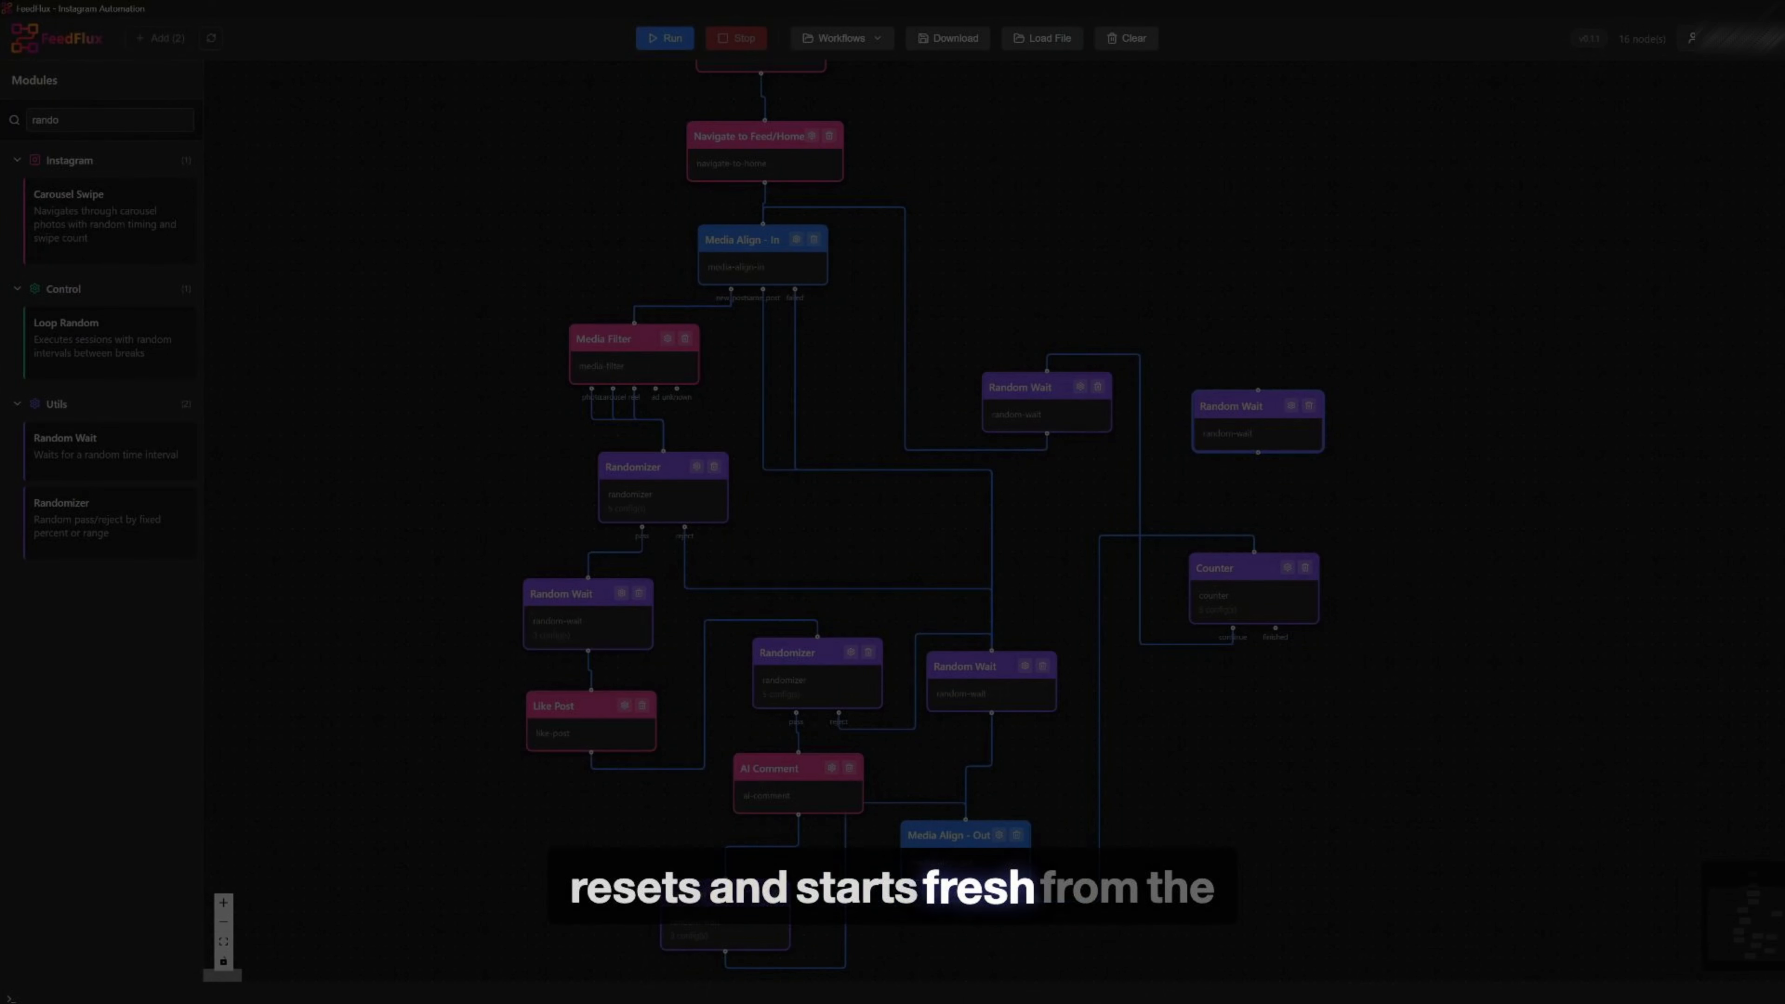
pyautogui.moveTo(966, 880); pyautogui.dragTo(1259, 387)
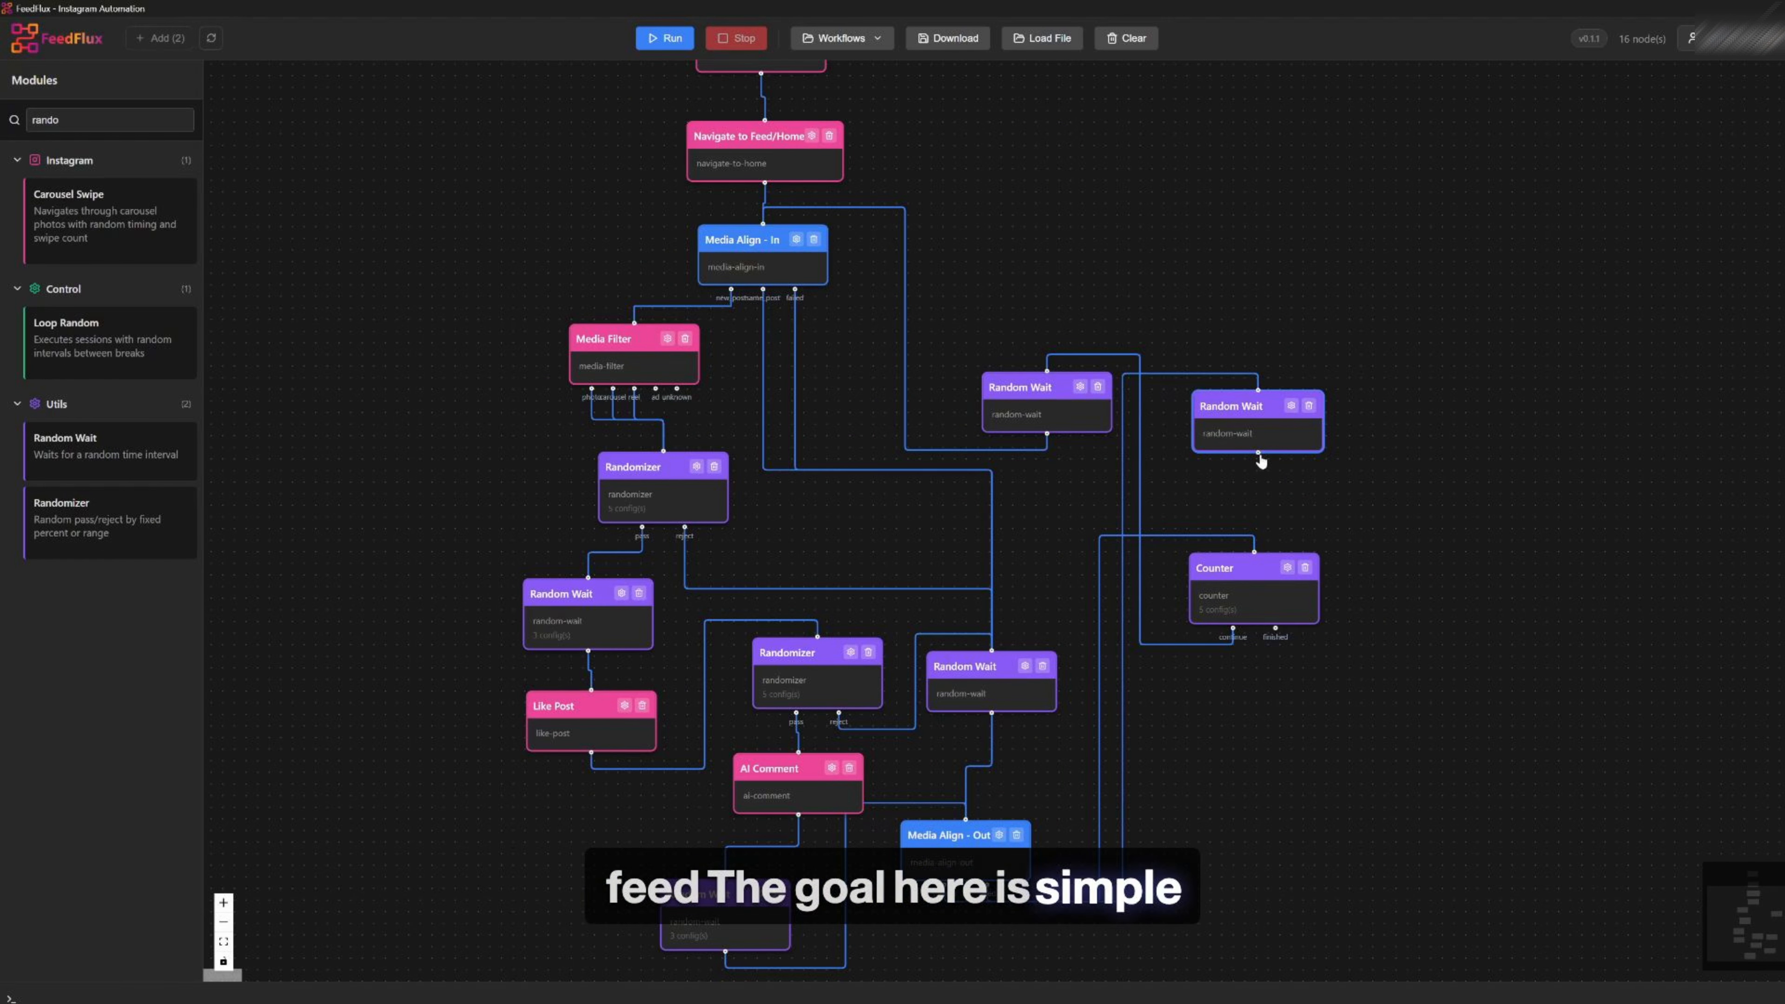
pyautogui.moveTo(1257, 452); pyautogui.dragTo(763, 223)
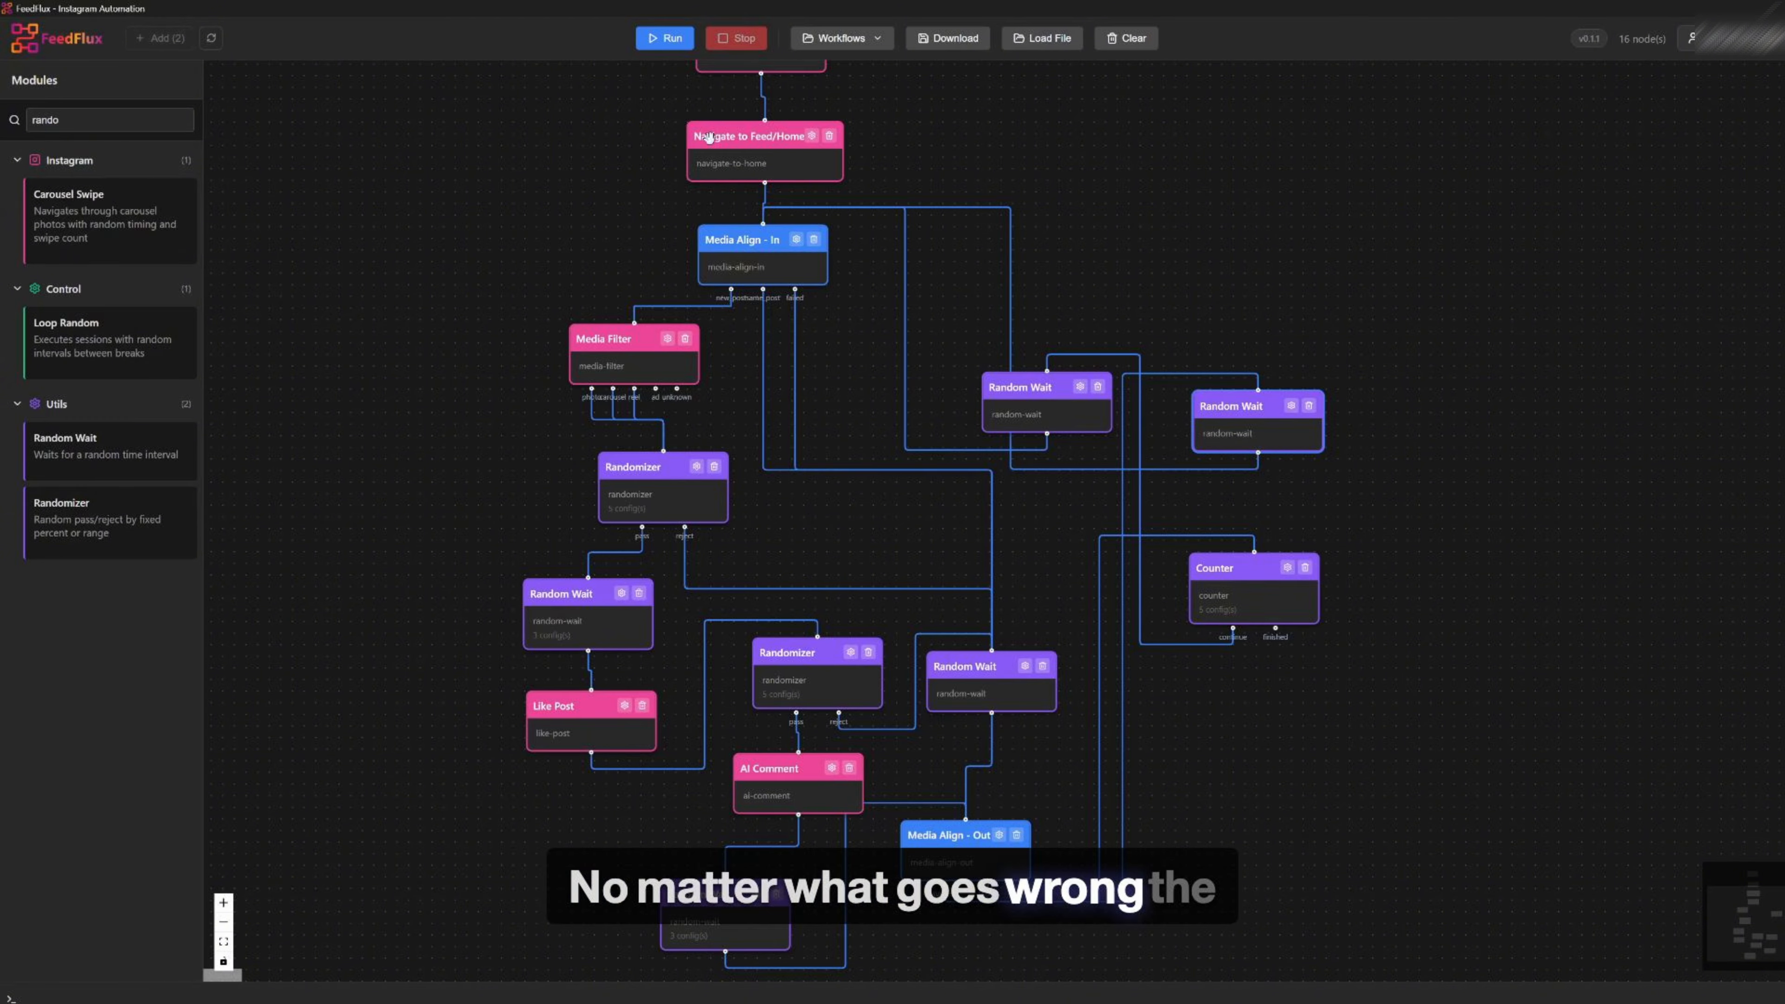
# Open the AI Comment module's configuration
pyautogui.scroll(-2, 1161, 221)
pyautogui.moveTo(1161, 221); pyautogui.dragTo(1160, 382)
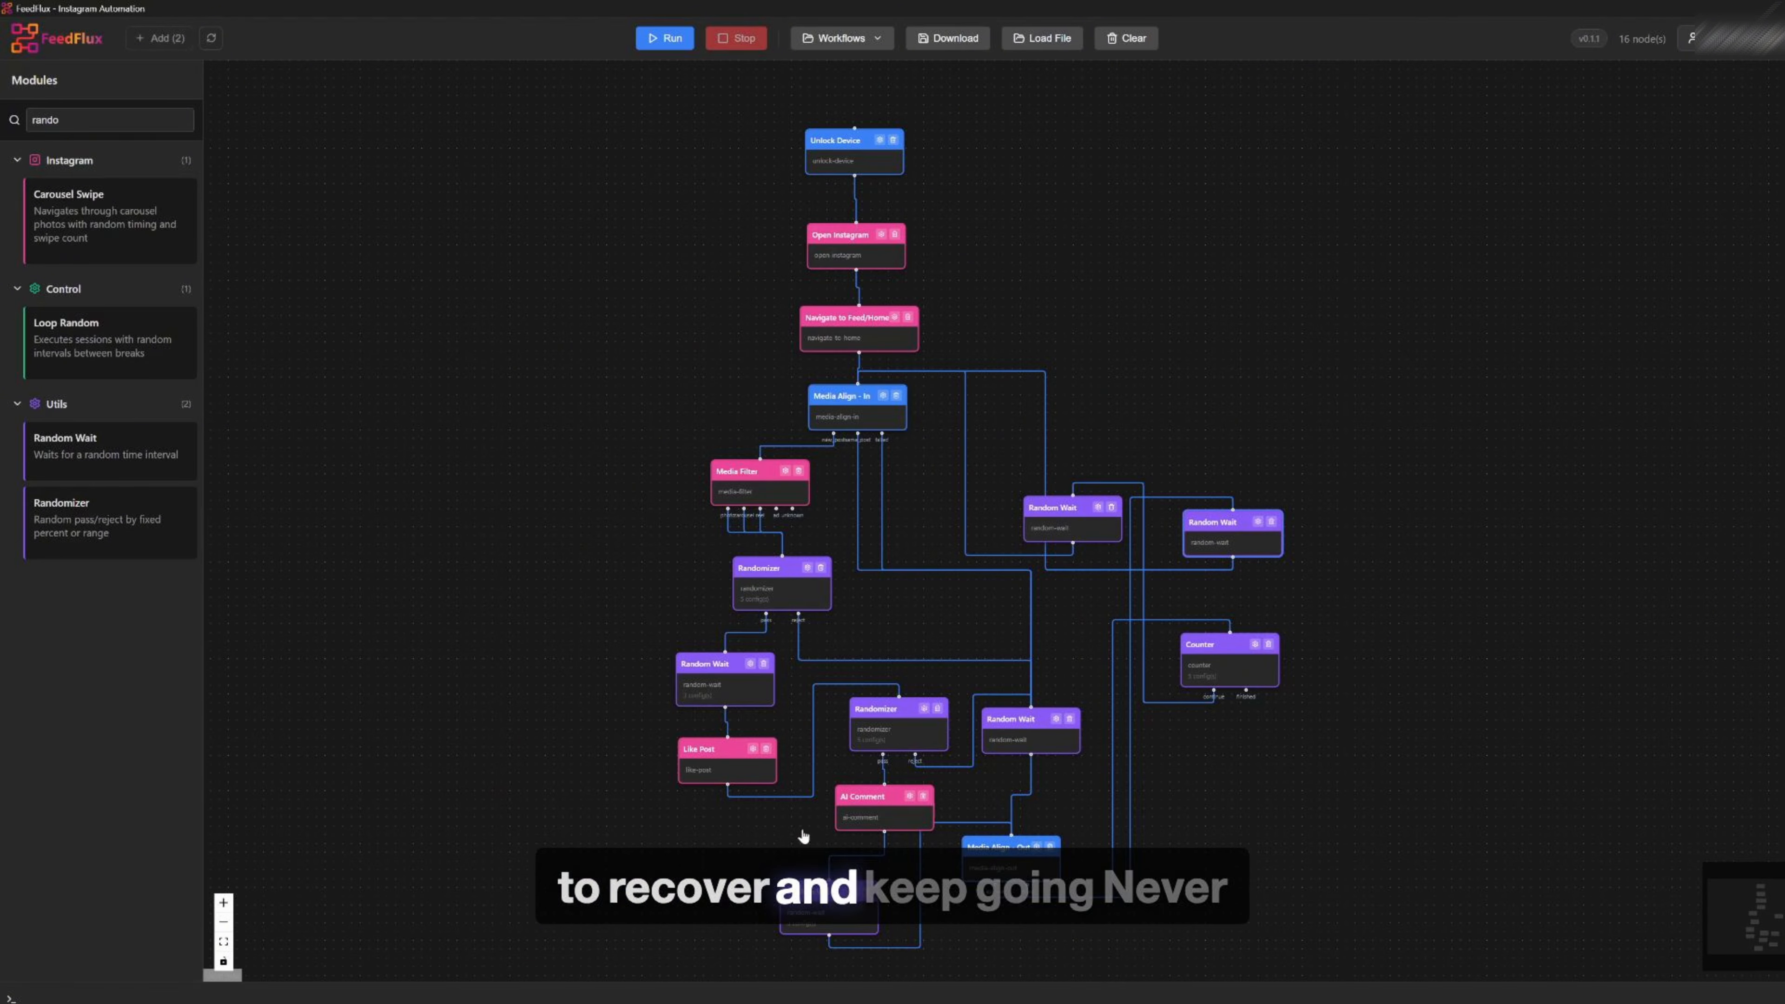
pyautogui.moveTo(1231, 661)
pyautogui.mouseDown()
pyautogui.moveTo(1277, 683)
pyautogui.moveTo(1267, 643)
pyautogui.moveTo(1265, 666)
pyautogui.mouseUp()
pyautogui.scroll(2, 1252, 678)
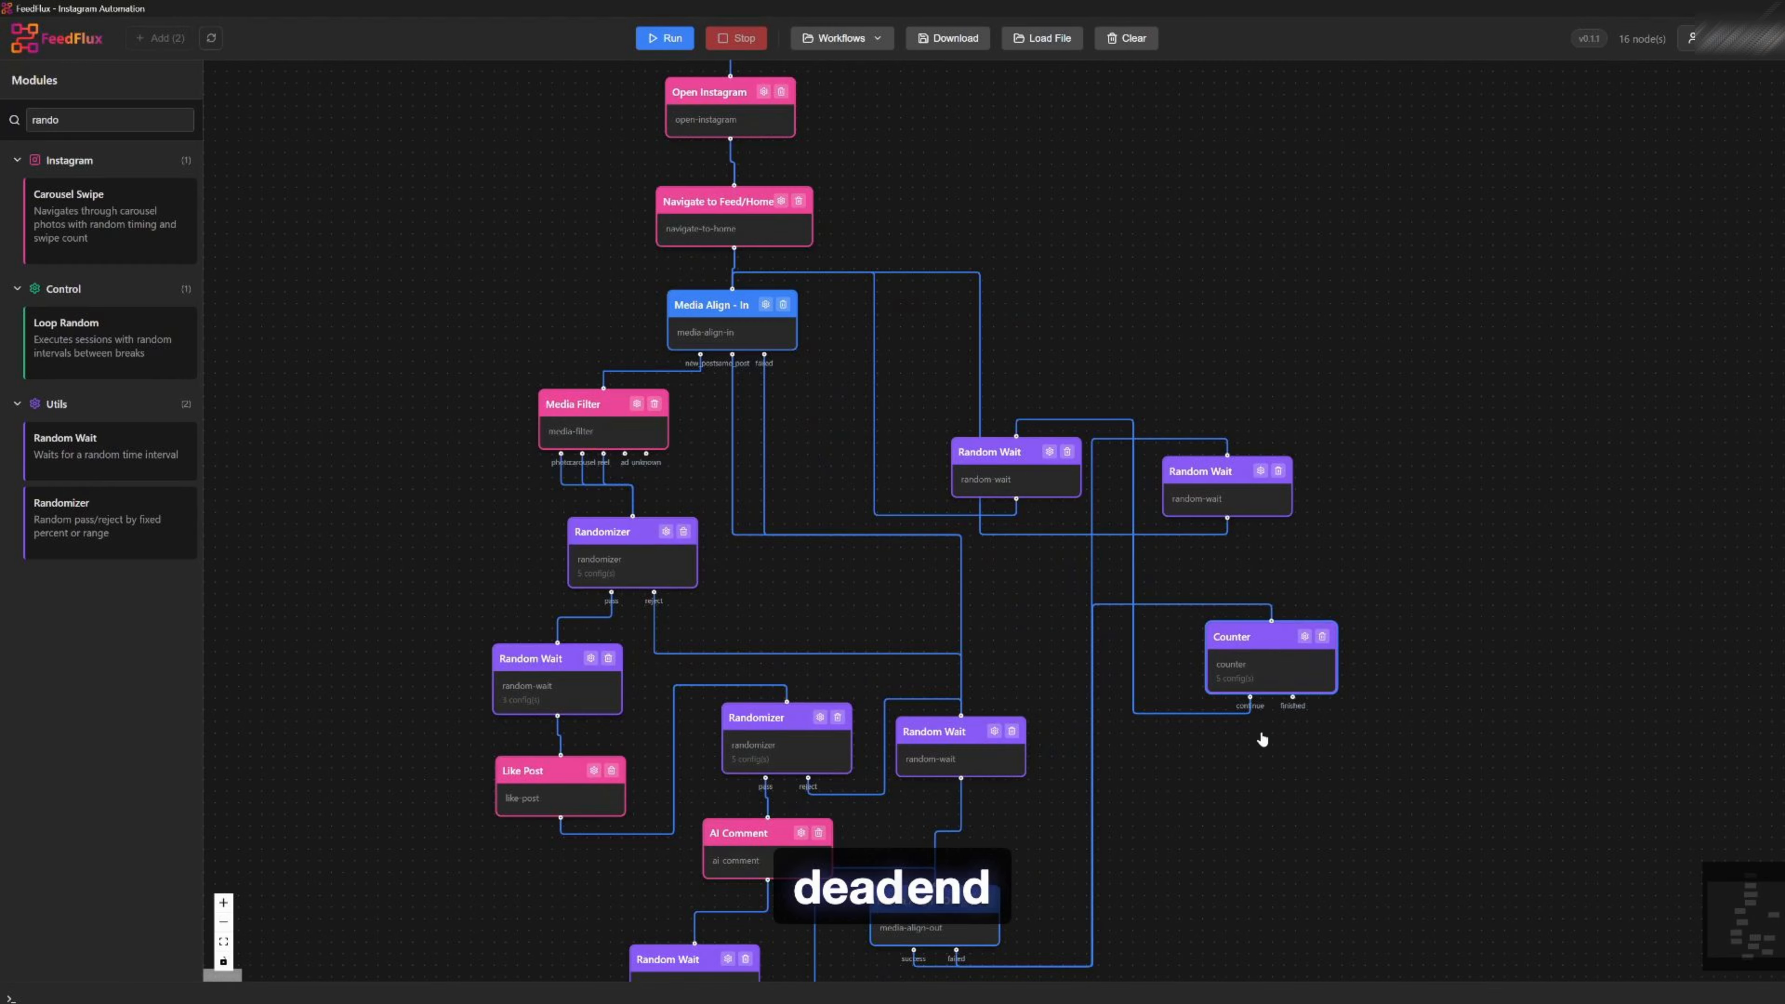
pyautogui.moveTo(1262, 738); pyautogui.dragTo(1045, 777)
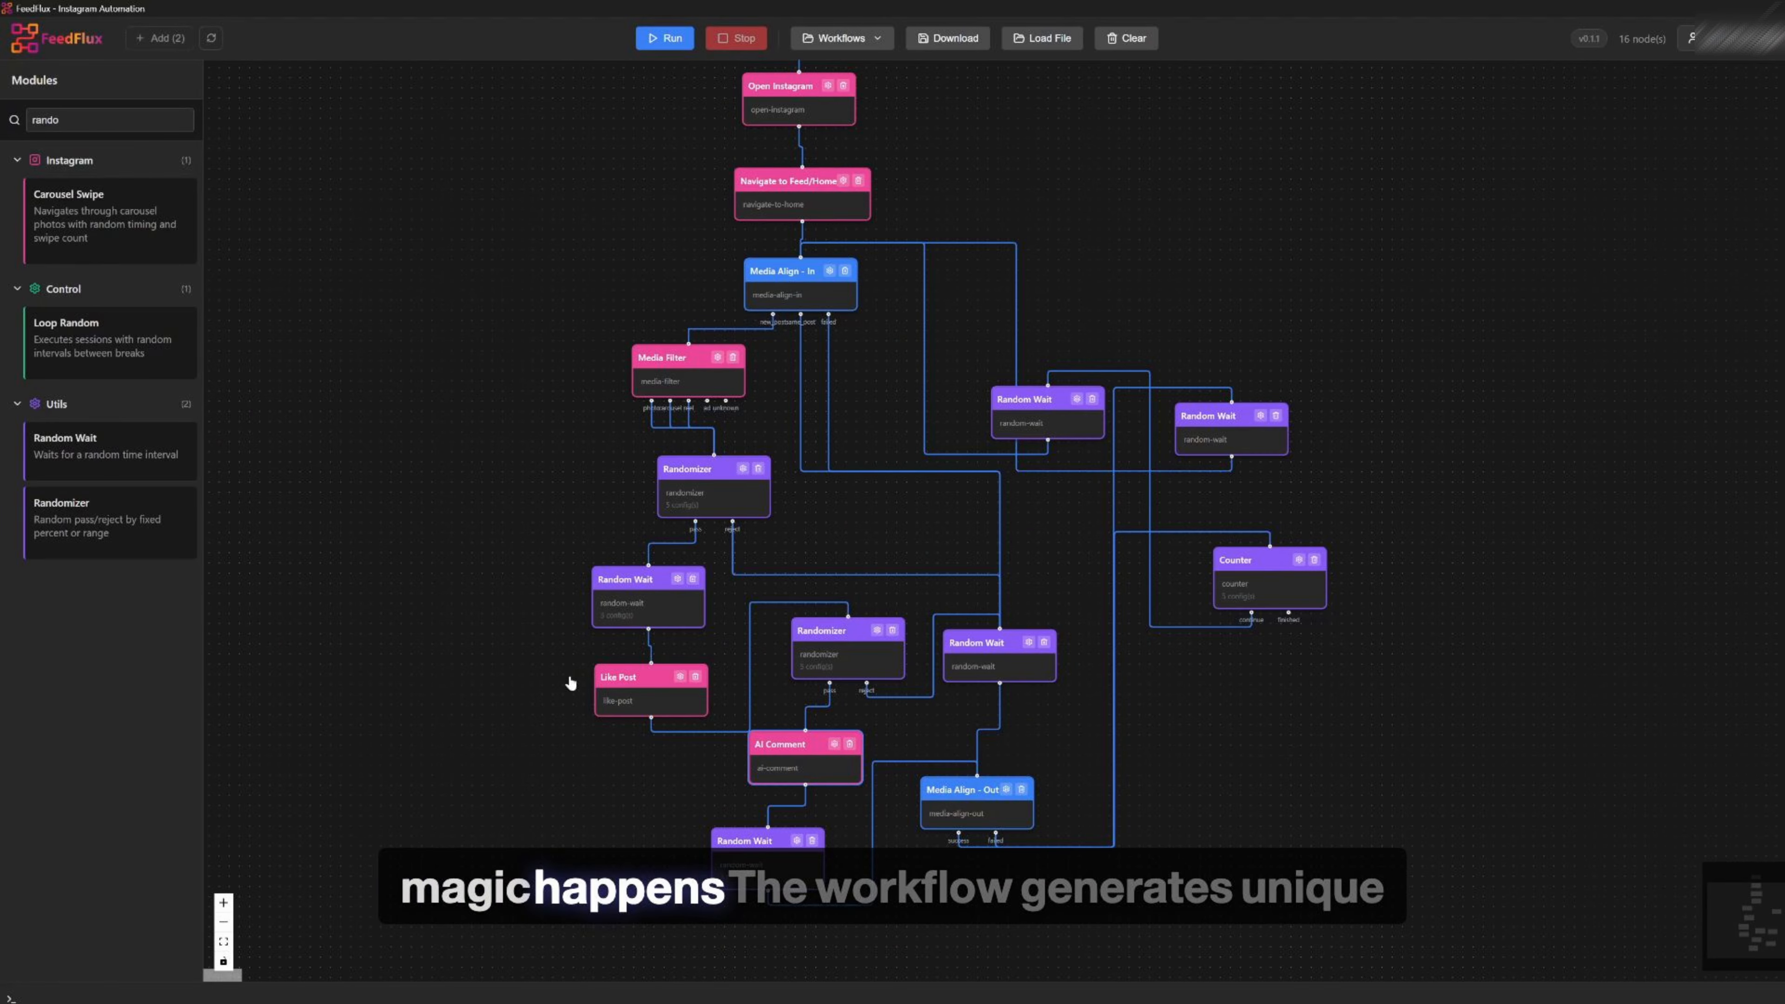
pyautogui.scroll(3, 802, 774)
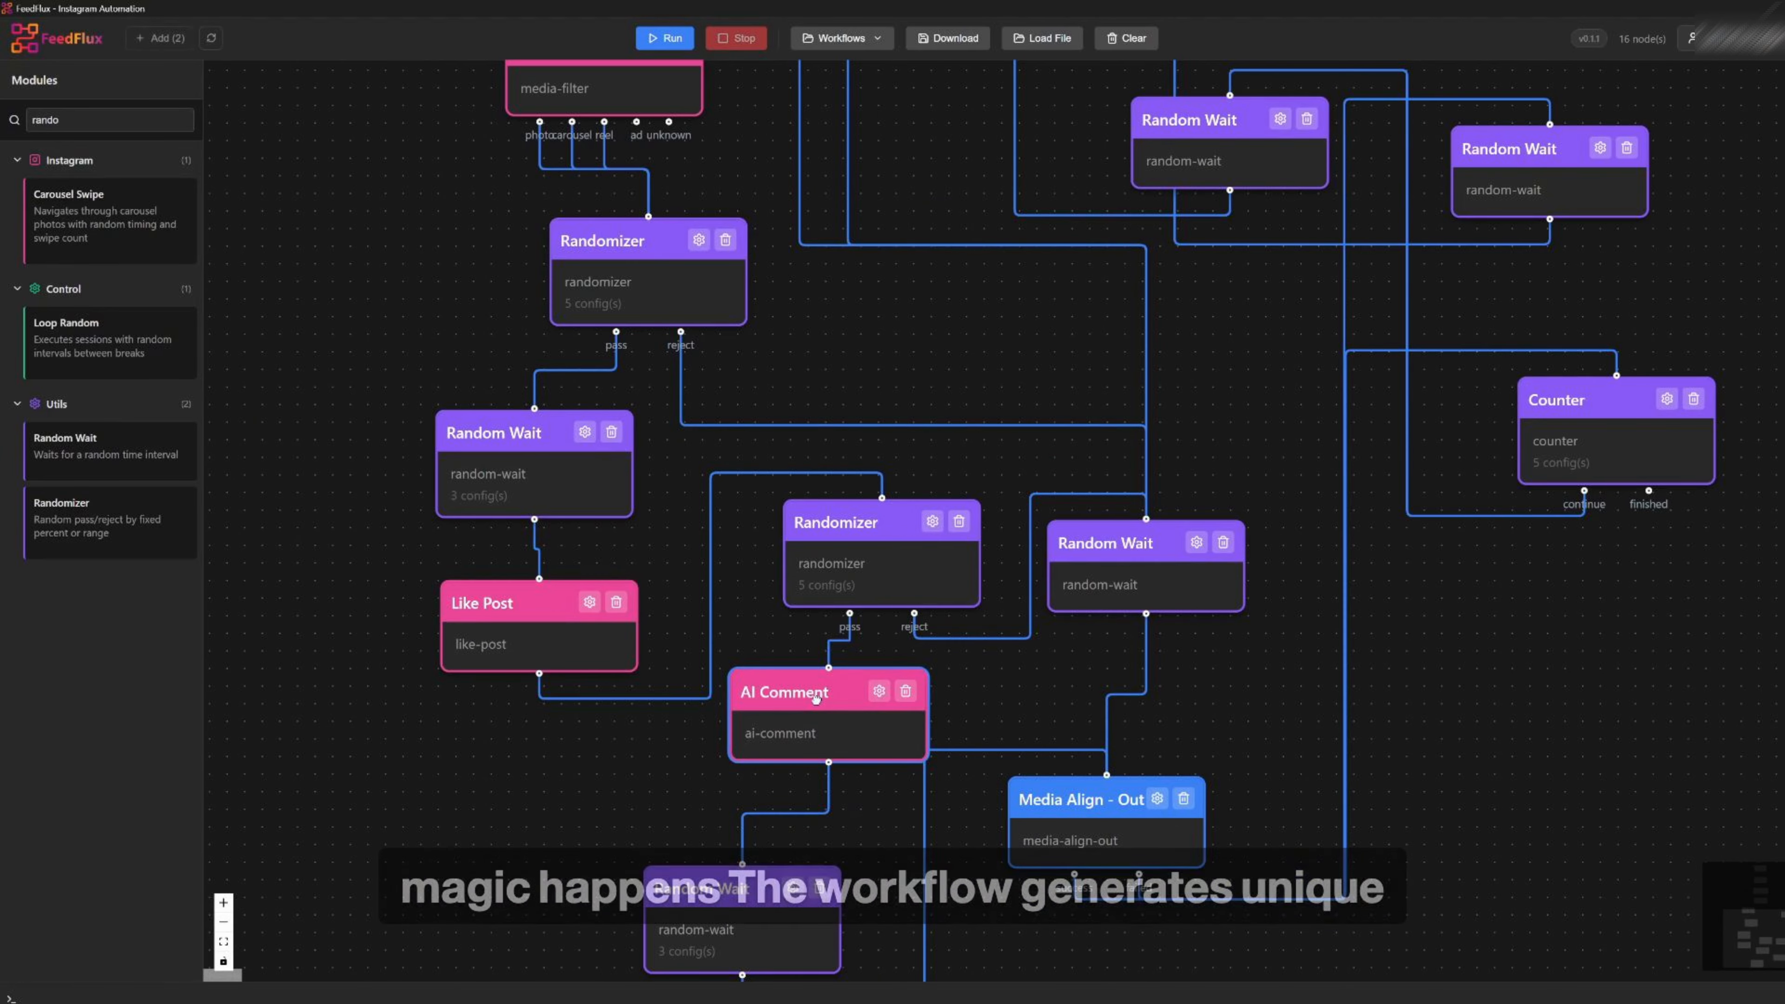
pyautogui.click(857, 719)
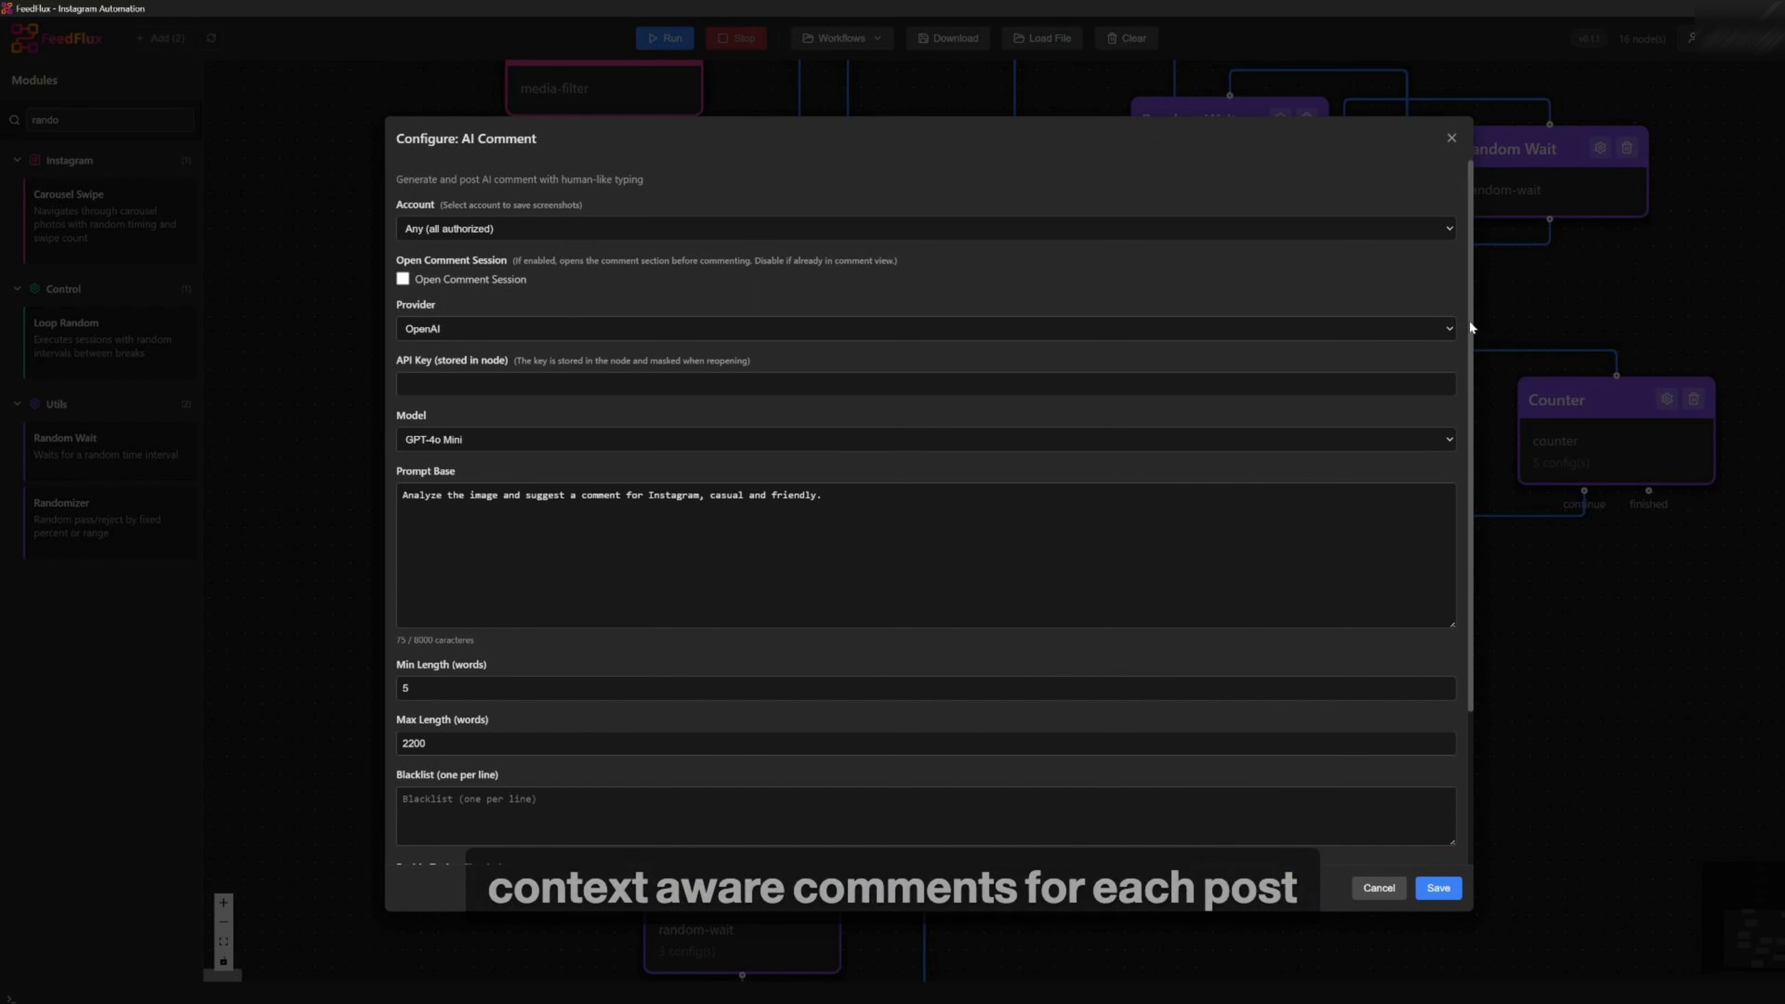
pyautogui.moveTo(1469, 203); pyautogui.dragTo(1432, 101)
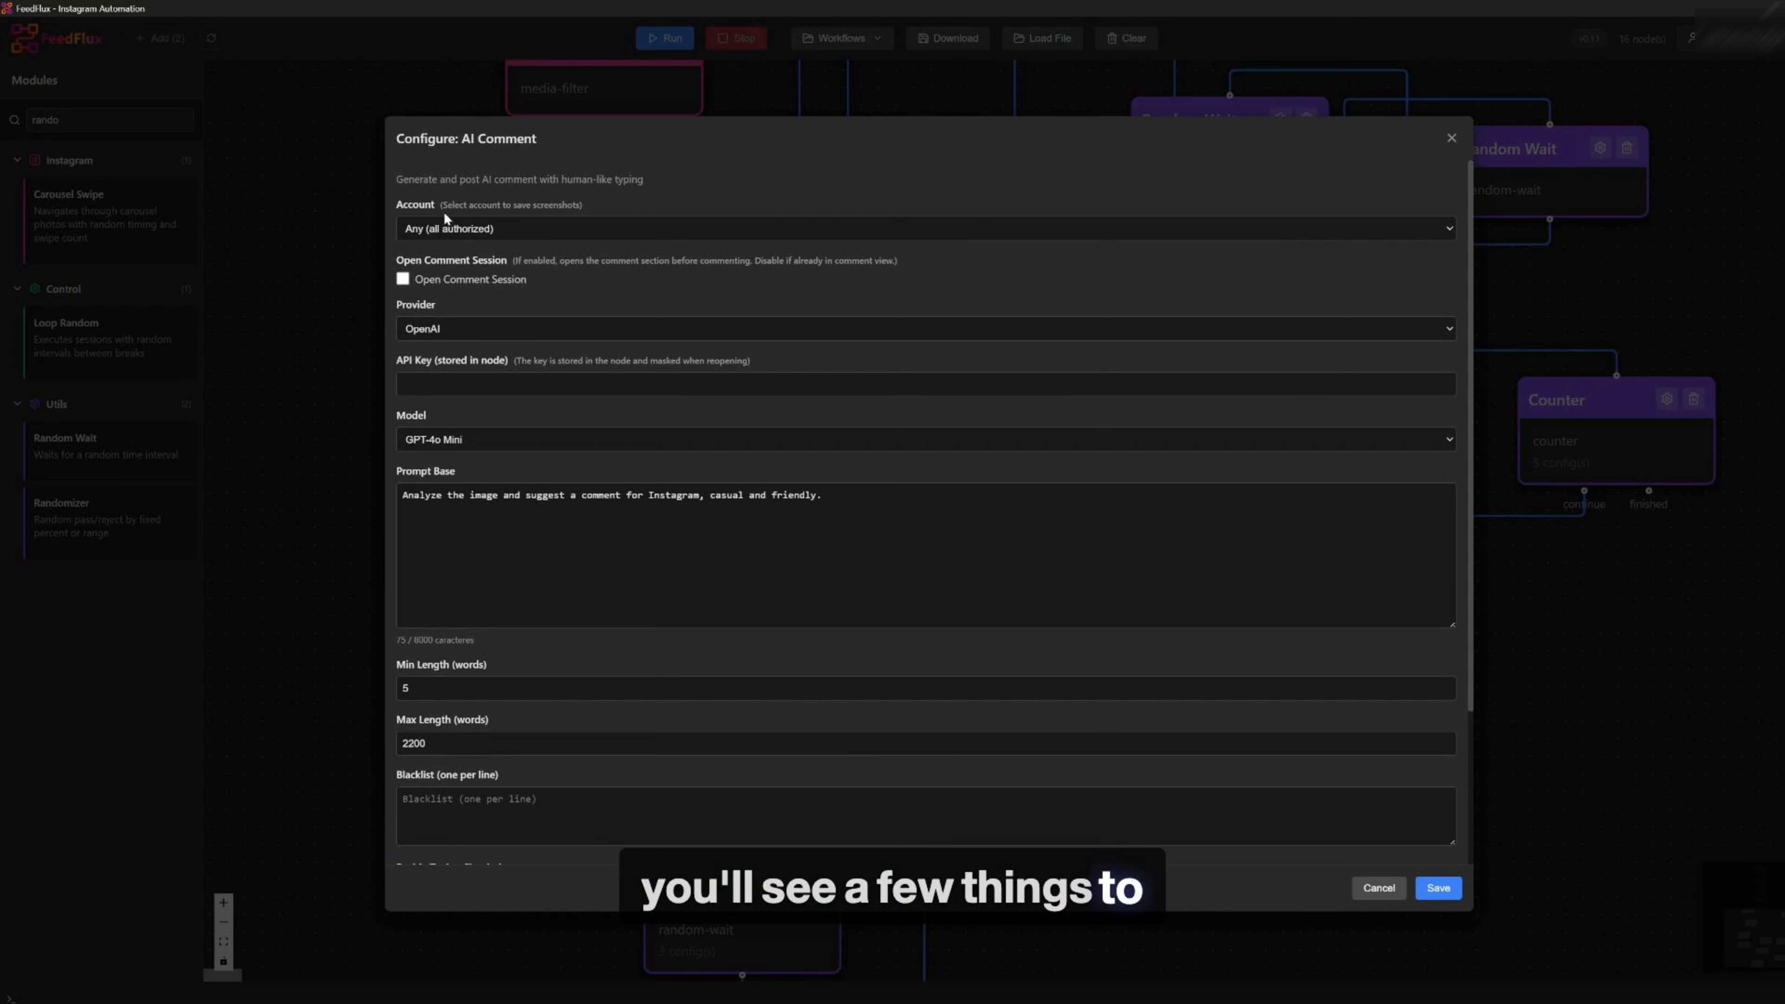
# Select Any (all authorized) as the account for the AI Comment module
pyautogui.moveTo(391, 204); pyautogui.dragTo(453, 203)
pyautogui.click(434, 230)
pyautogui.click(434, 236)
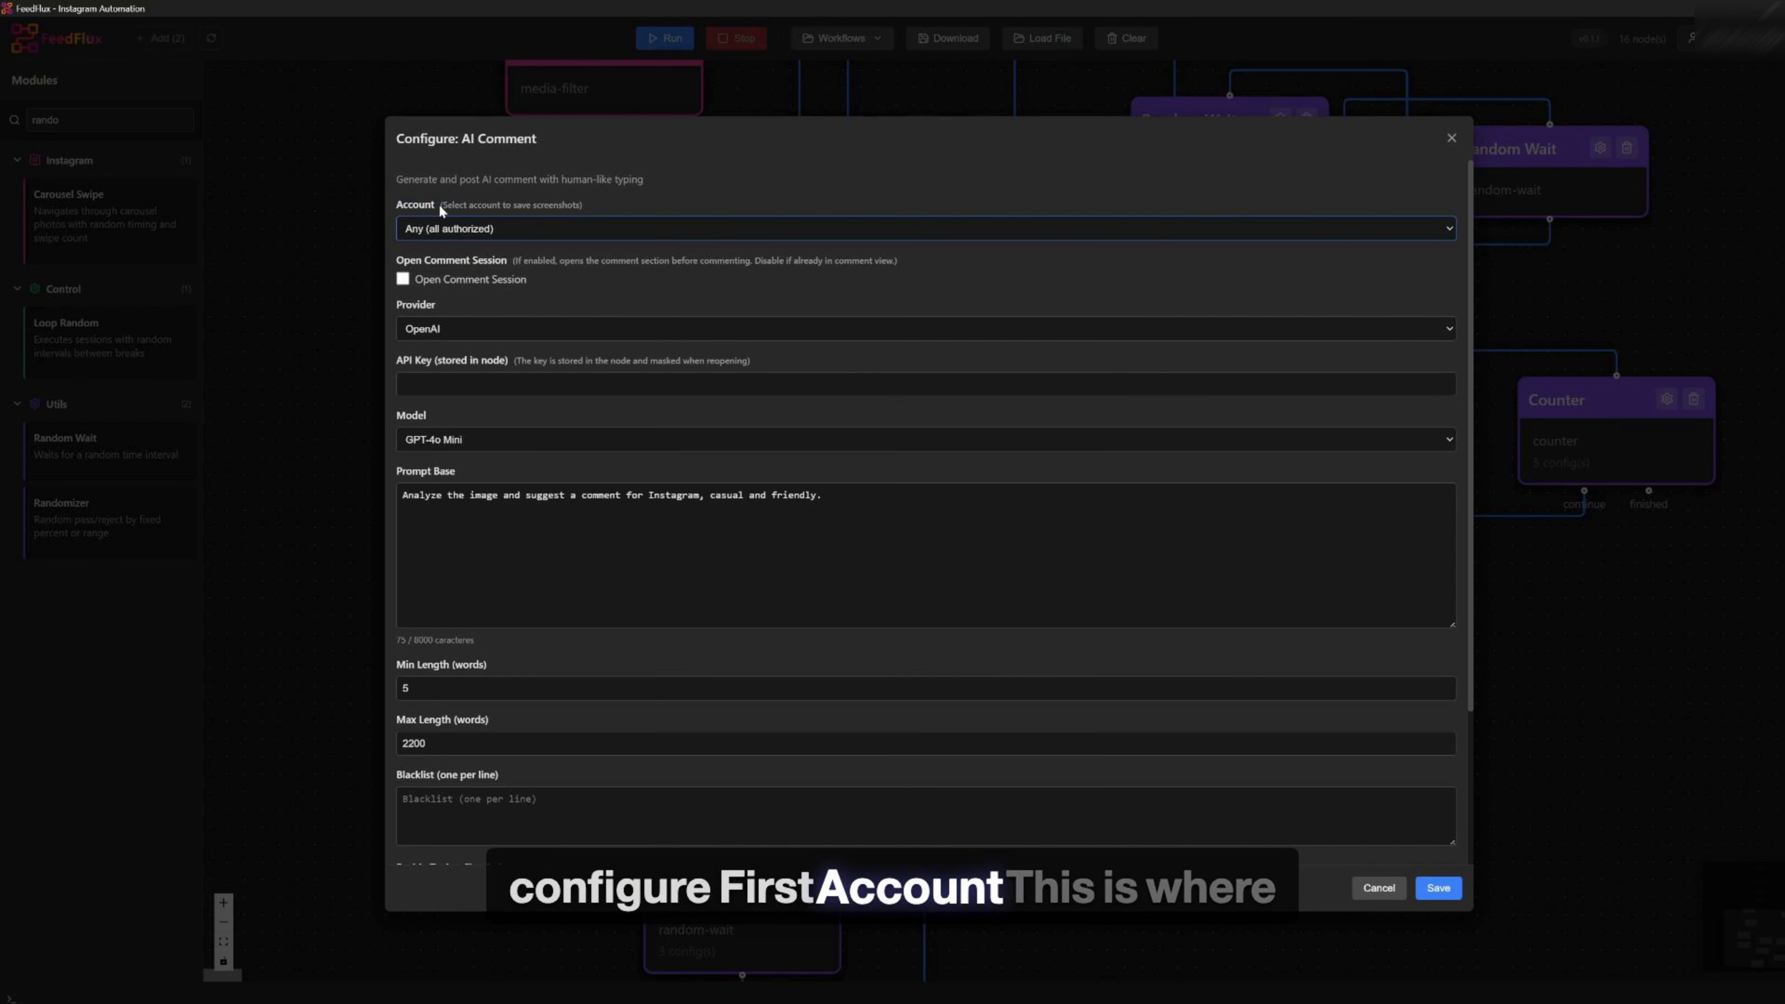
pyautogui.click(430, 225)
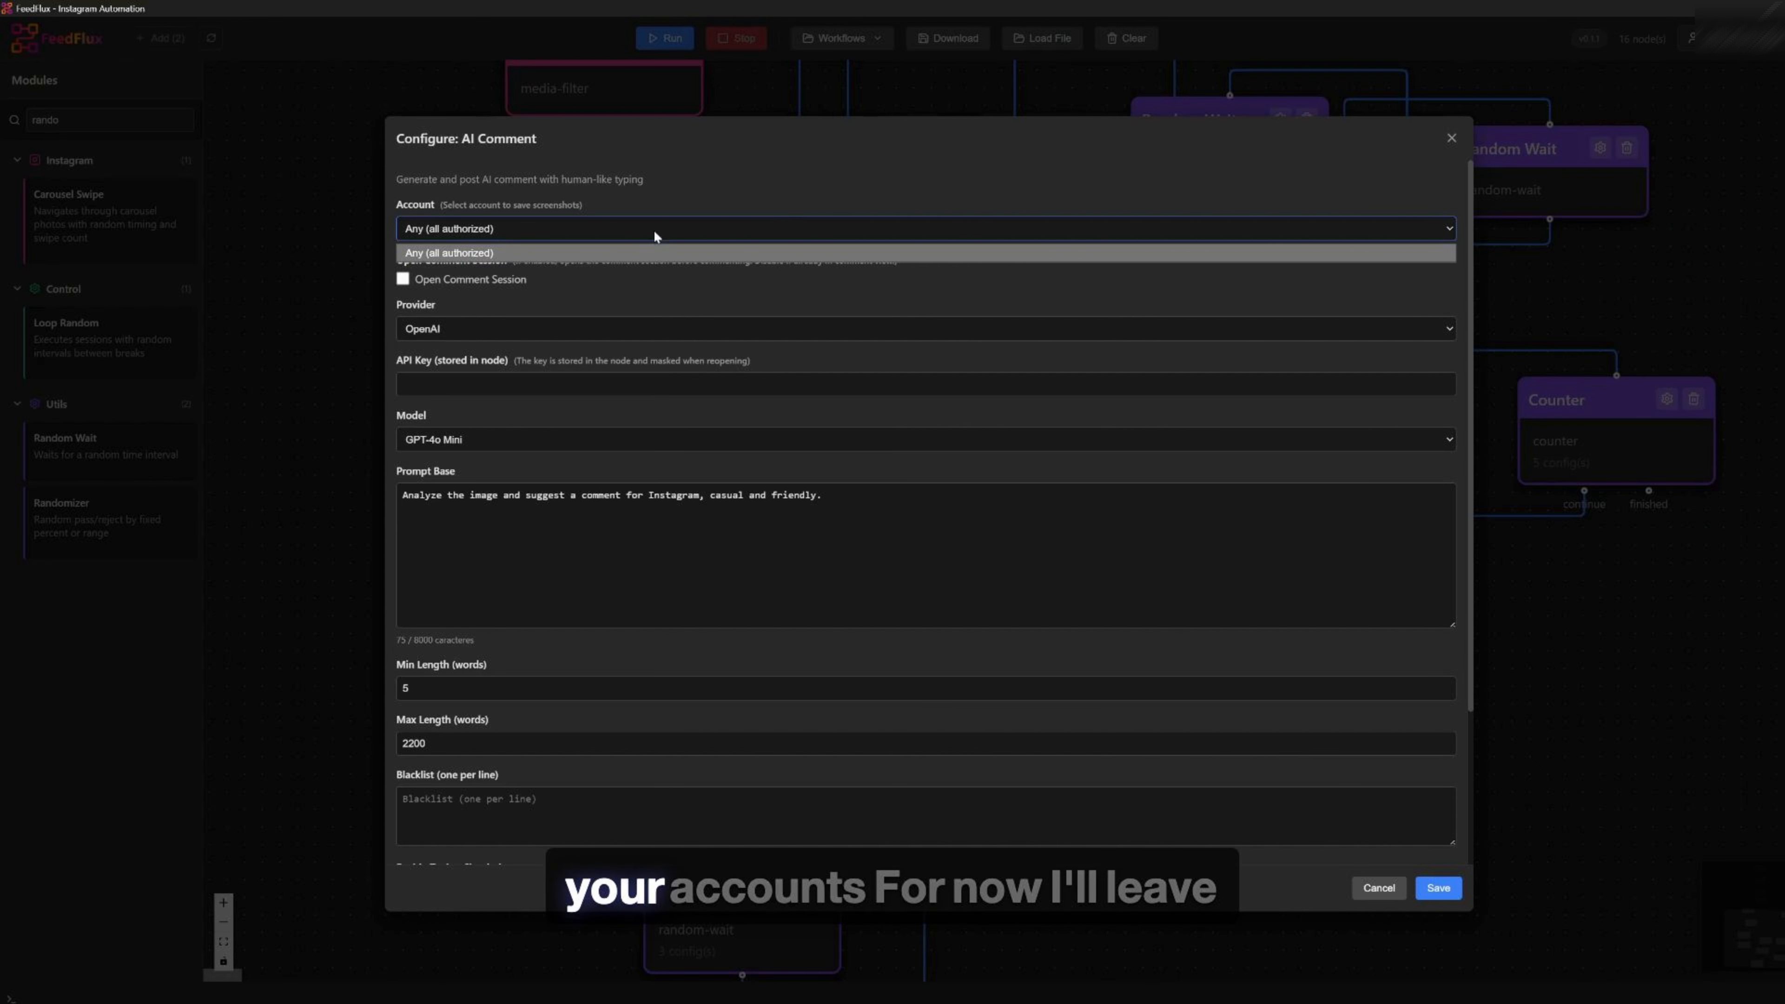
pyautogui.click(441, 247)
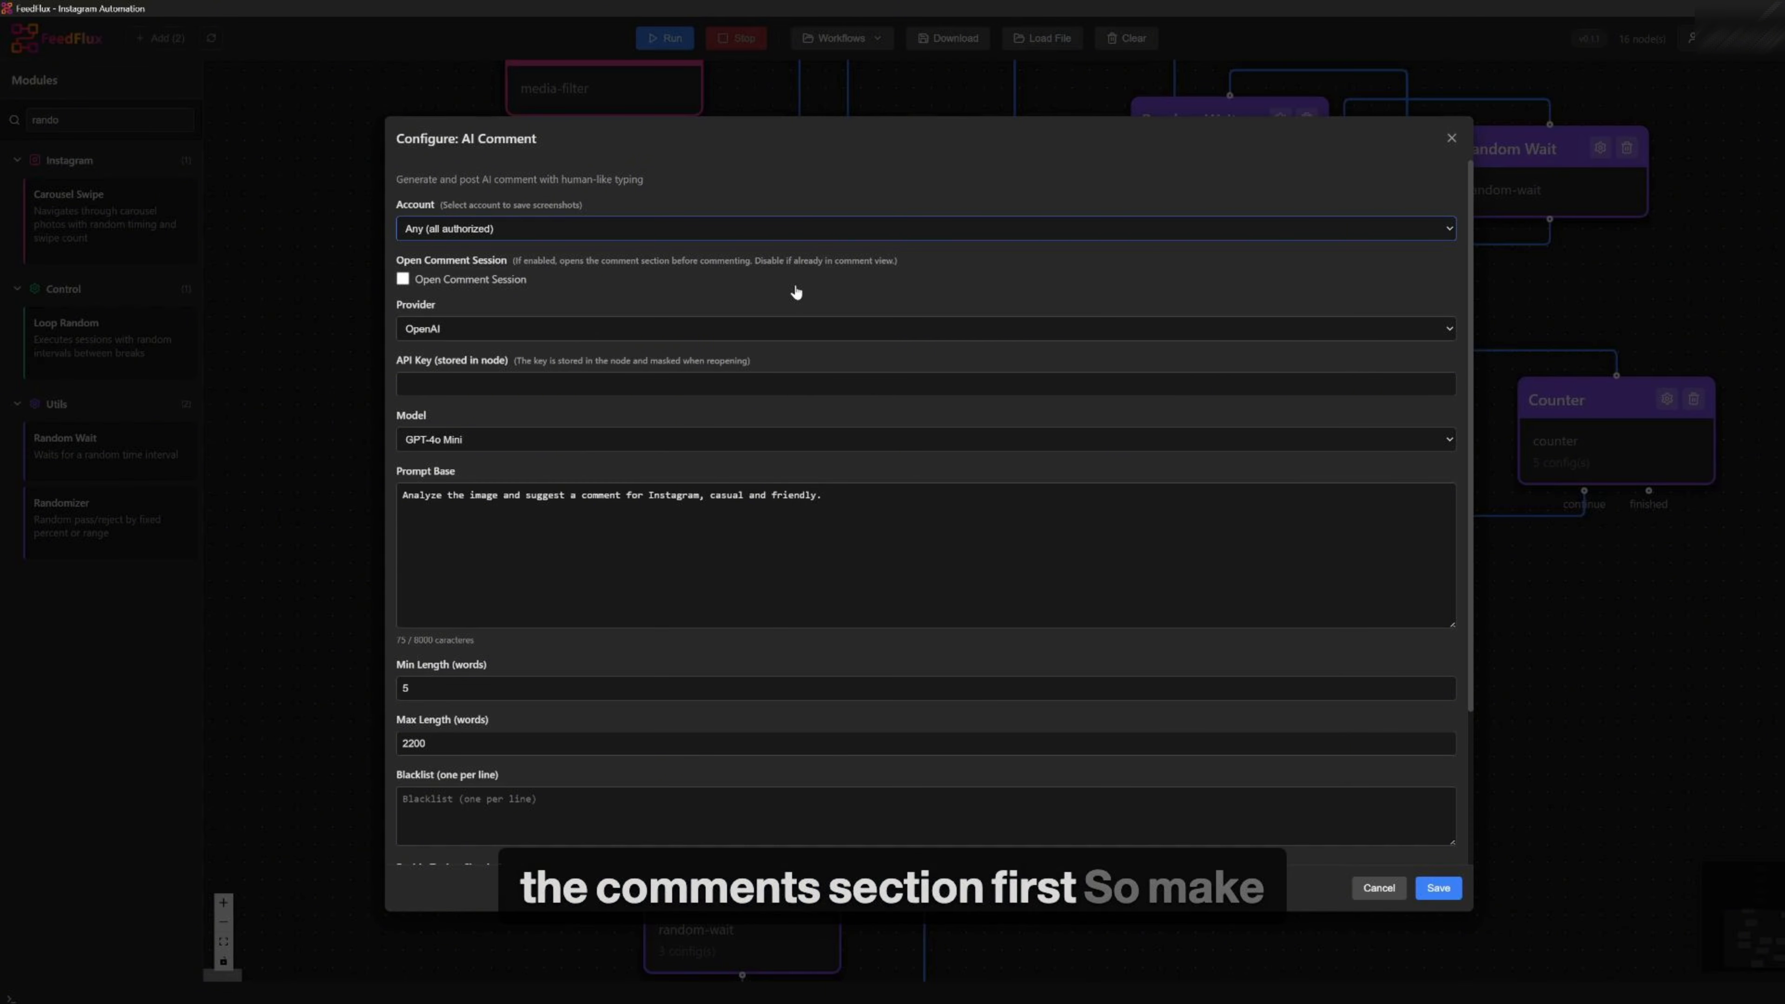
# Enable Open Comment Session and choose OpenAI as the comment provider
pyautogui.click(402, 279)
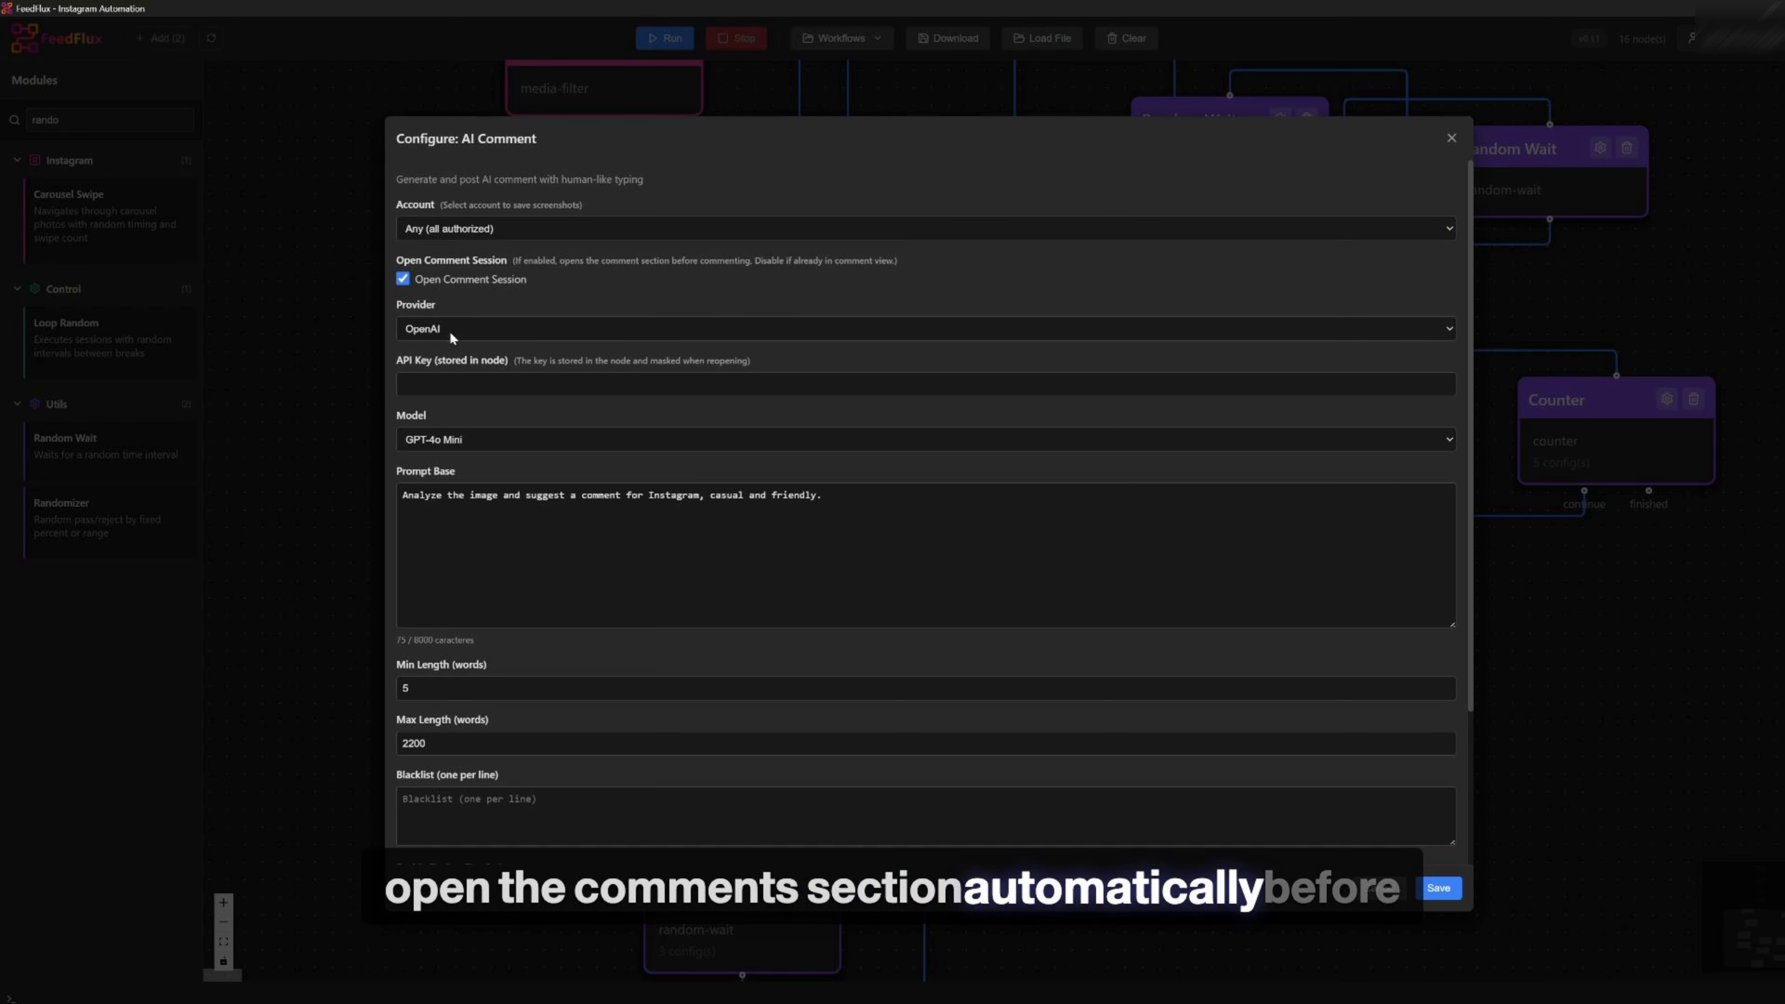
pyautogui.click(519, 334)
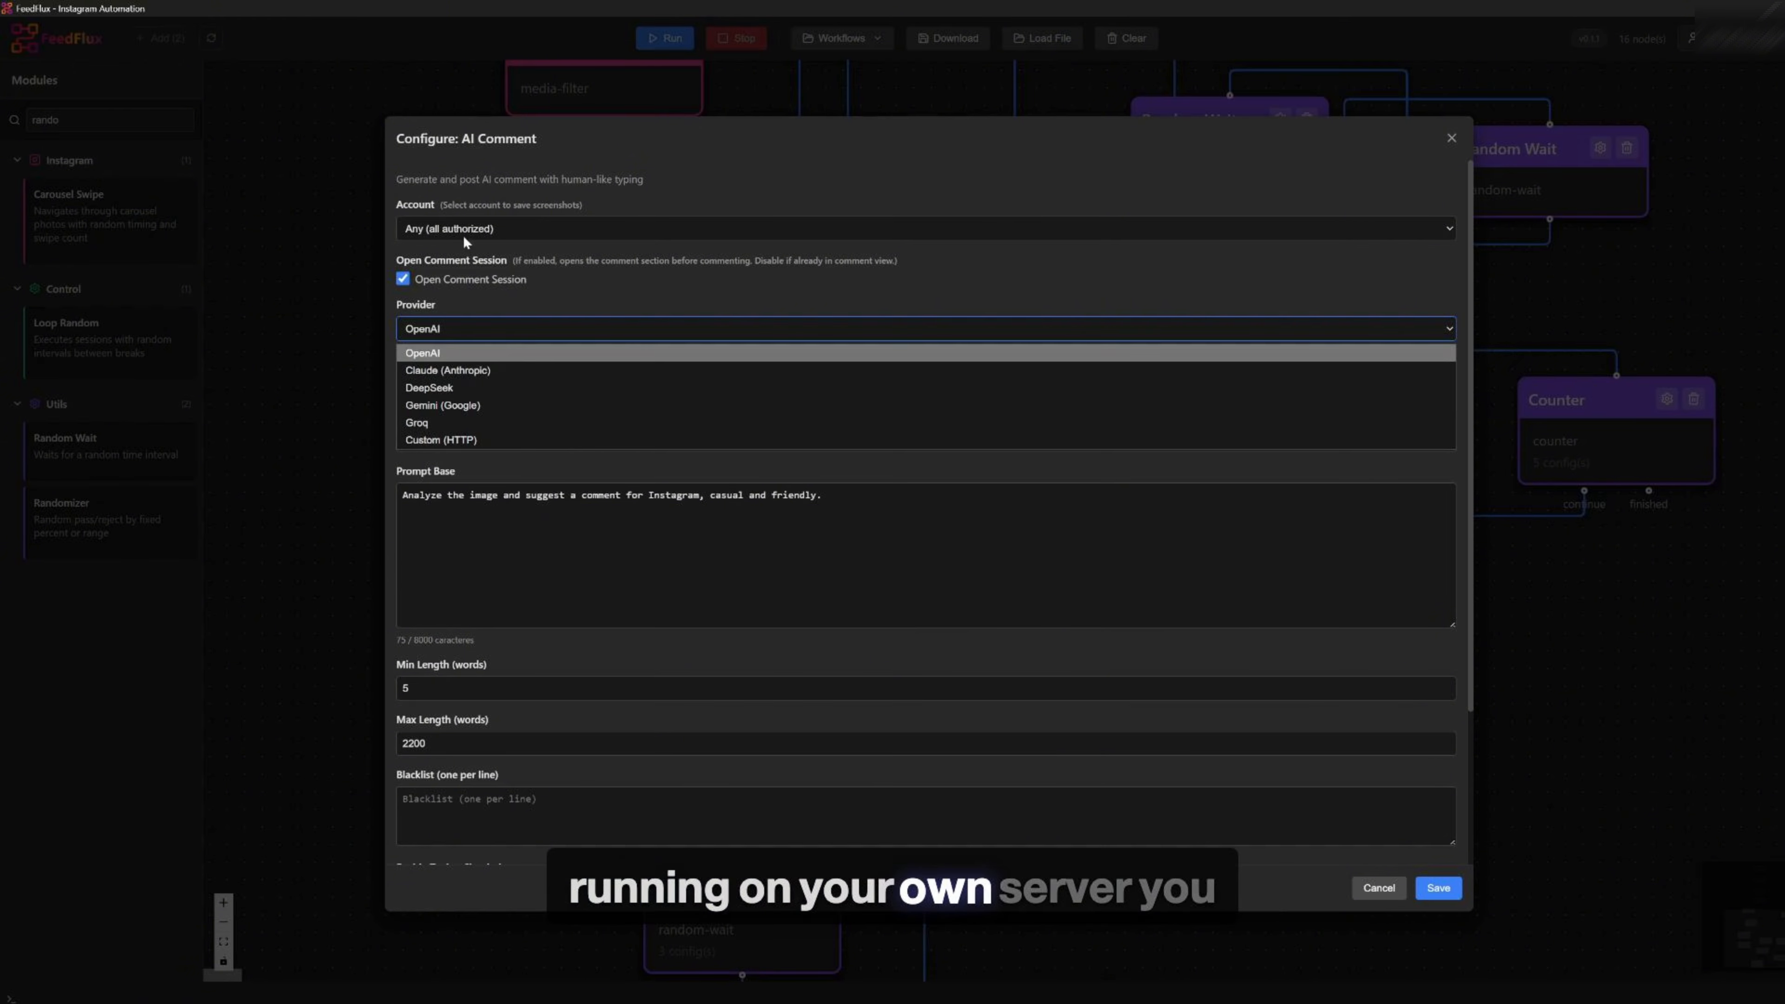
pyautogui.click(437, 355)
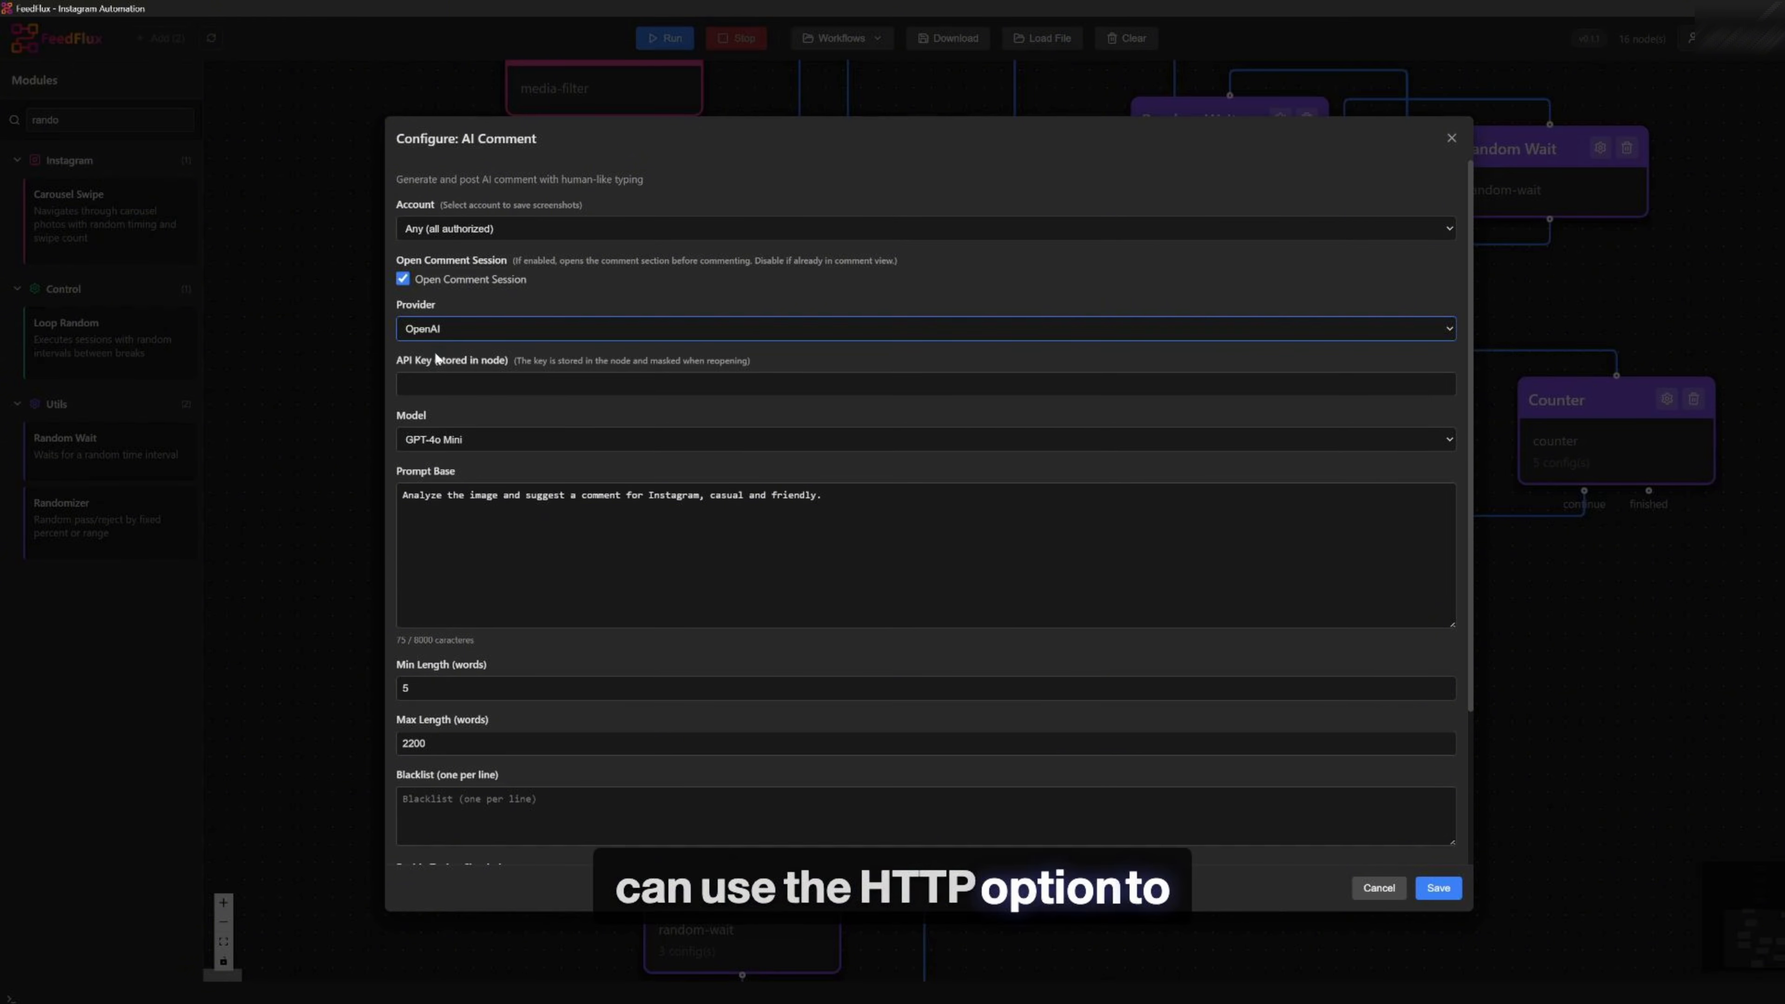
# Paste the OpenAI API key into the AI Comment module's API key field
pyautogui.click(437, 383)
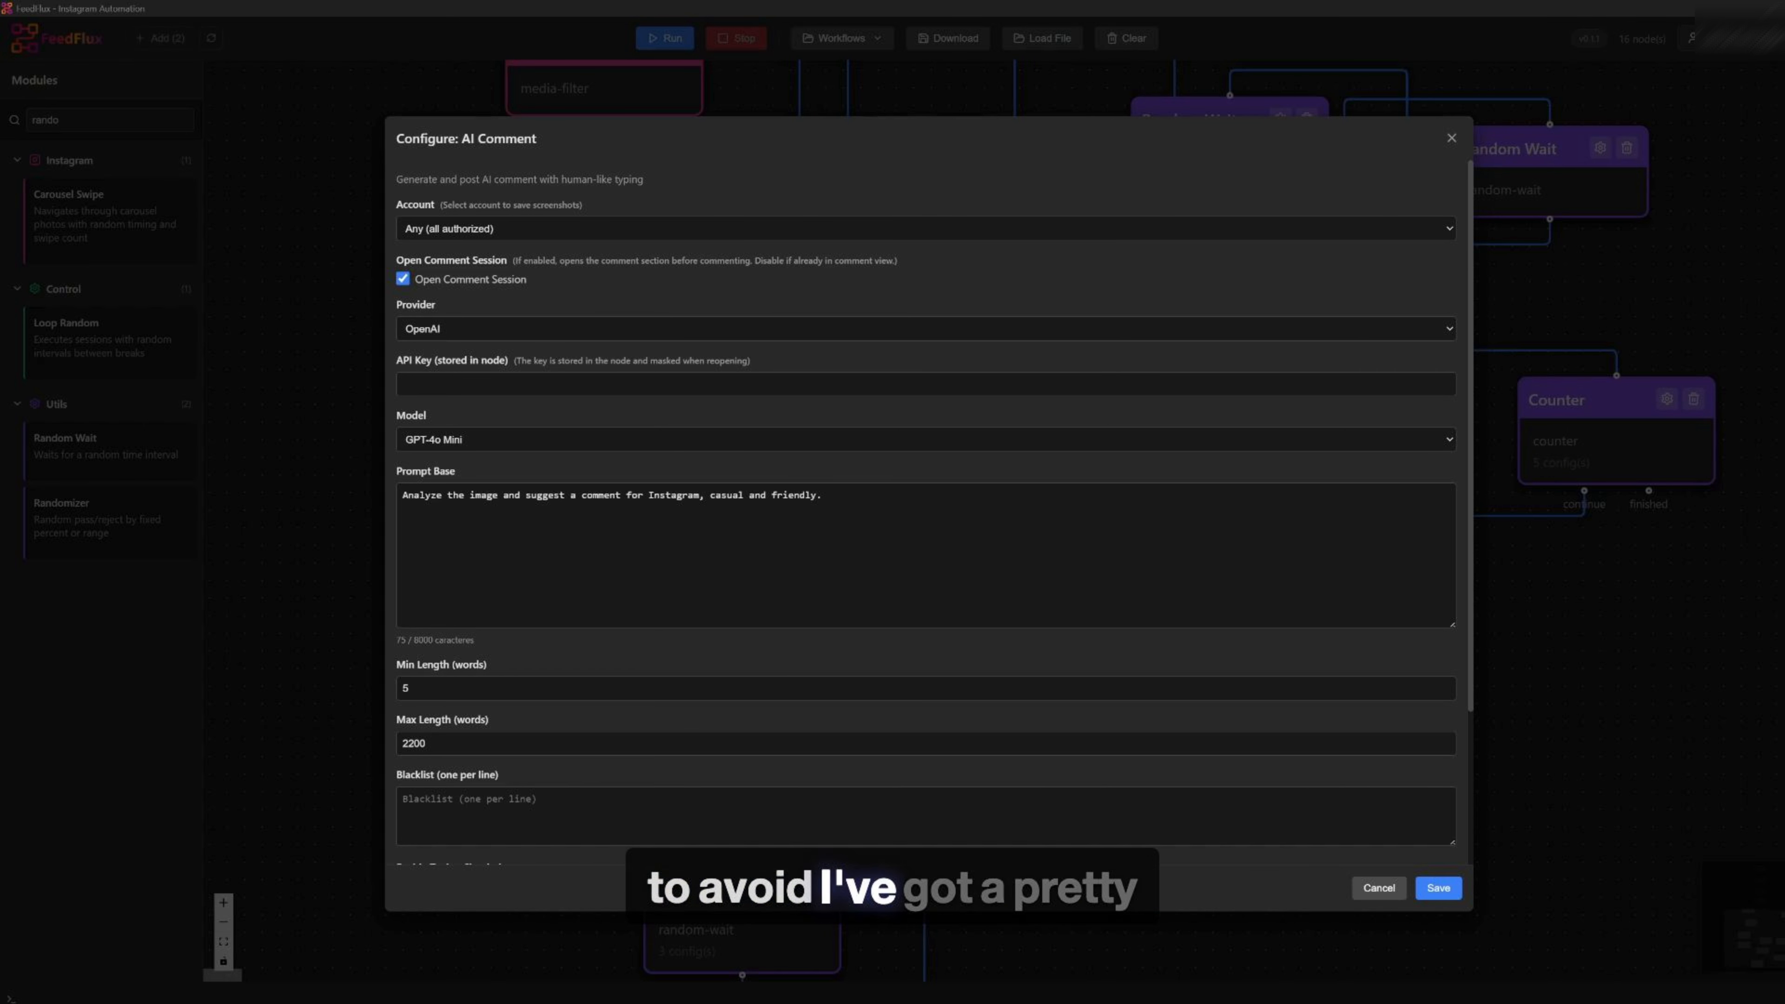
pyautogui.click(617, 383)
pyautogui.hotkey('ctrl', 'v')
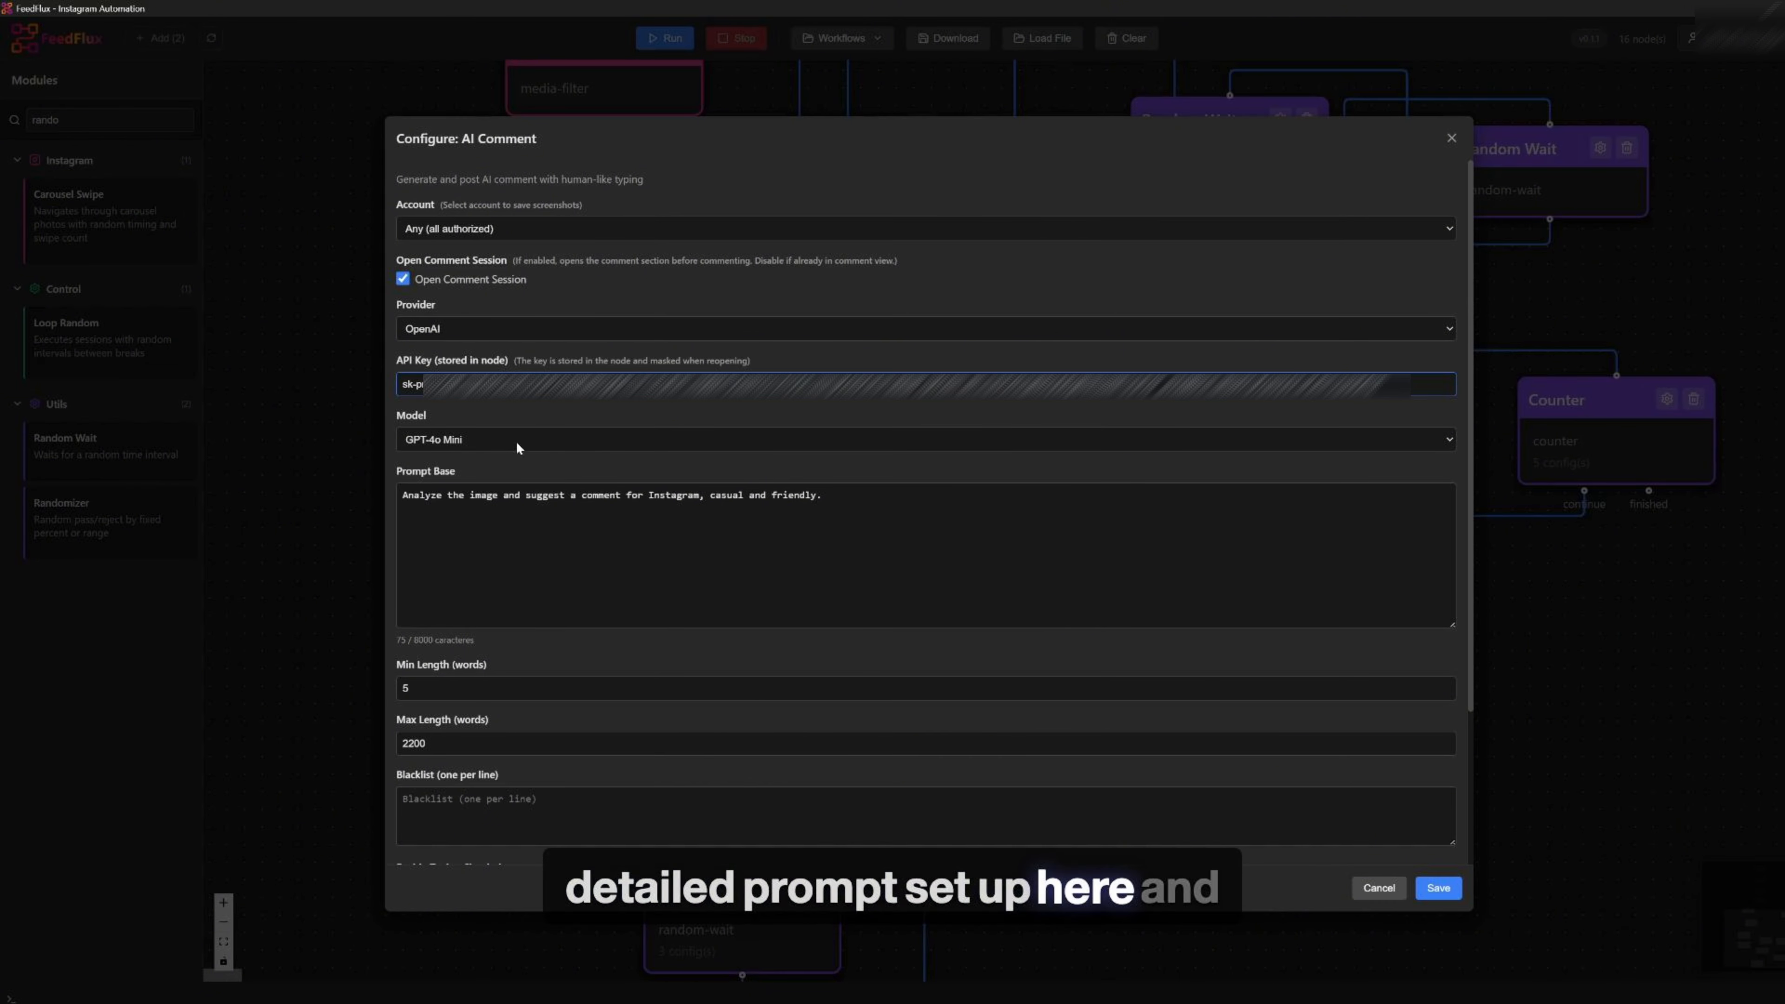
# Clear the default Prompt Base text of the AI Comment module
pyautogui.scroll(-2, 516, 443)
pyautogui.hotkey('ctrl', 'a')
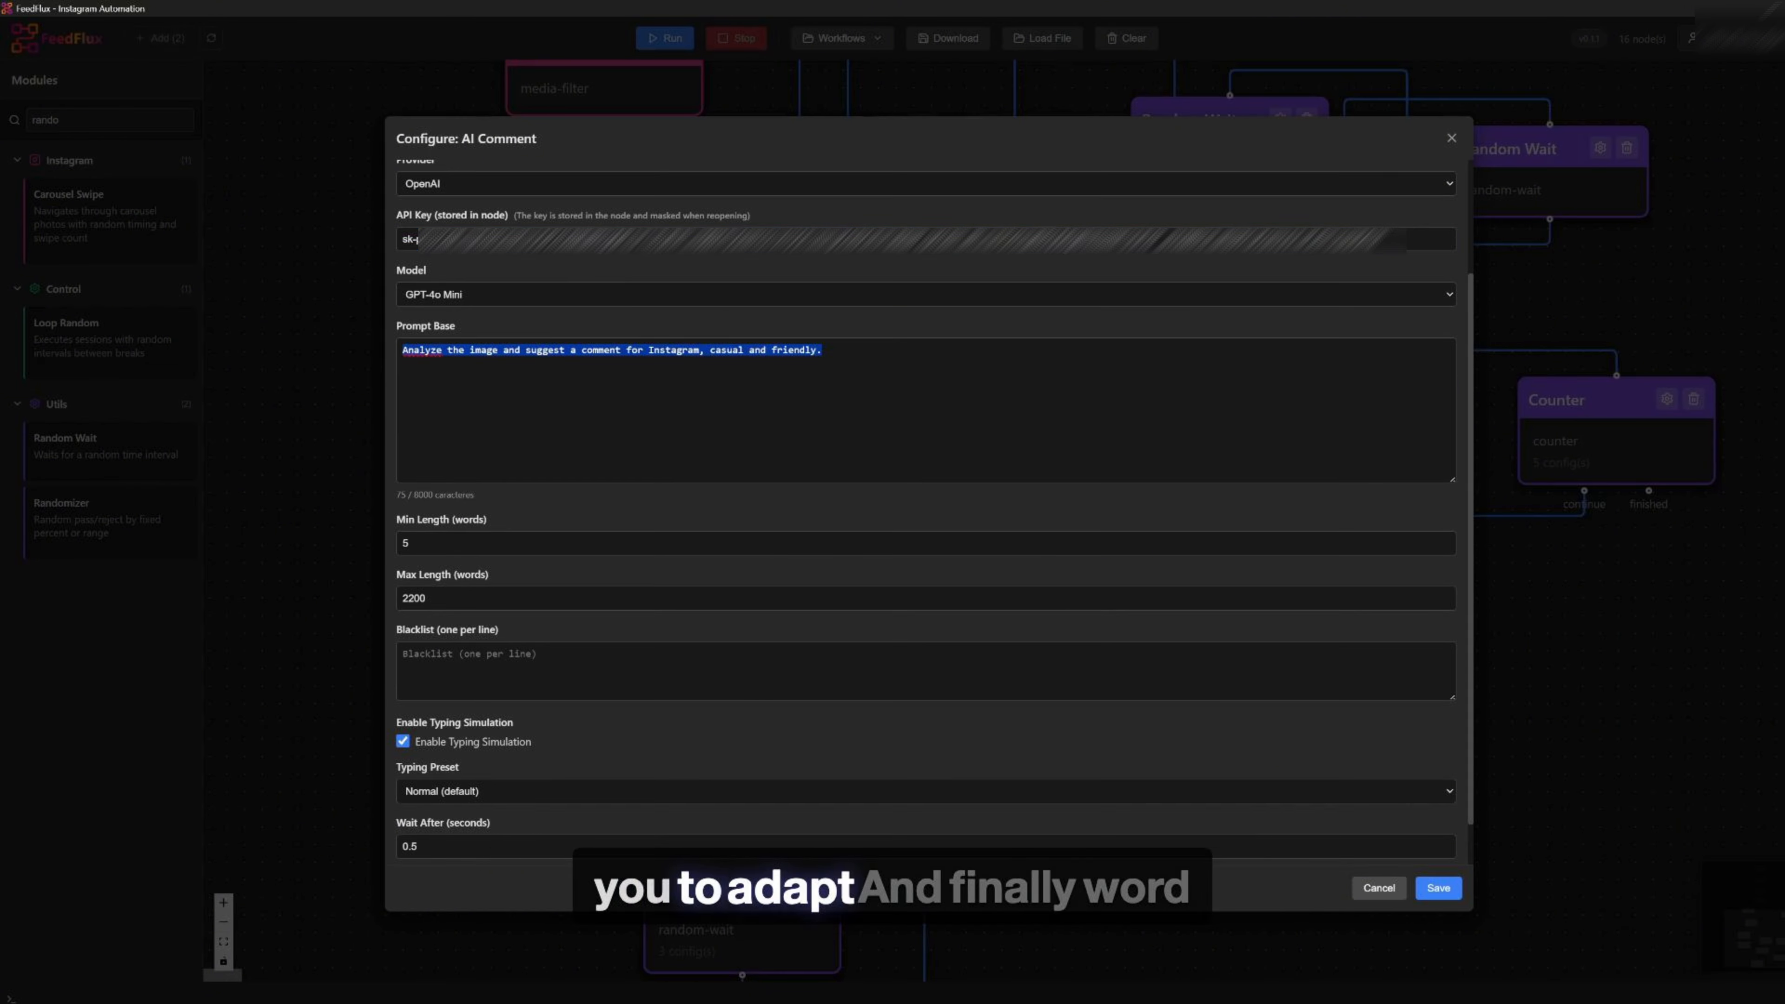
pyautogui.press('BackSpace')
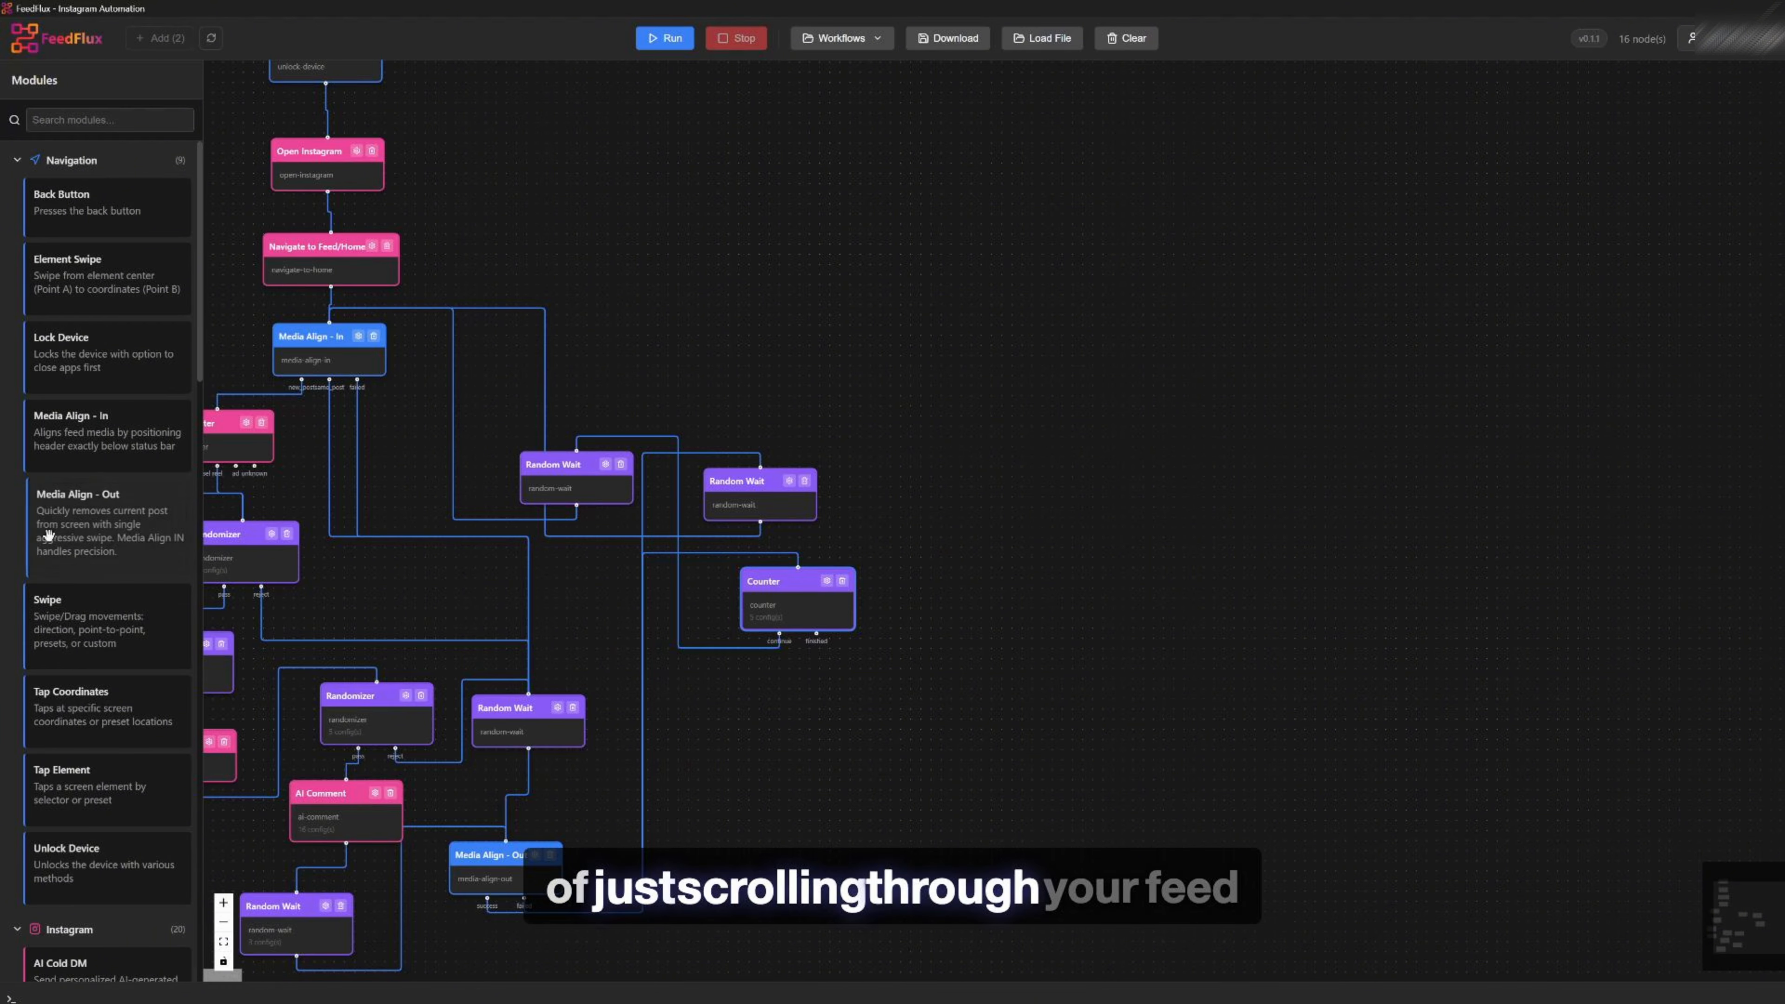
# Add a Navigate to Search module and connect the Counter's finished output to it
pyautogui.scroll(-3, 135, 577)
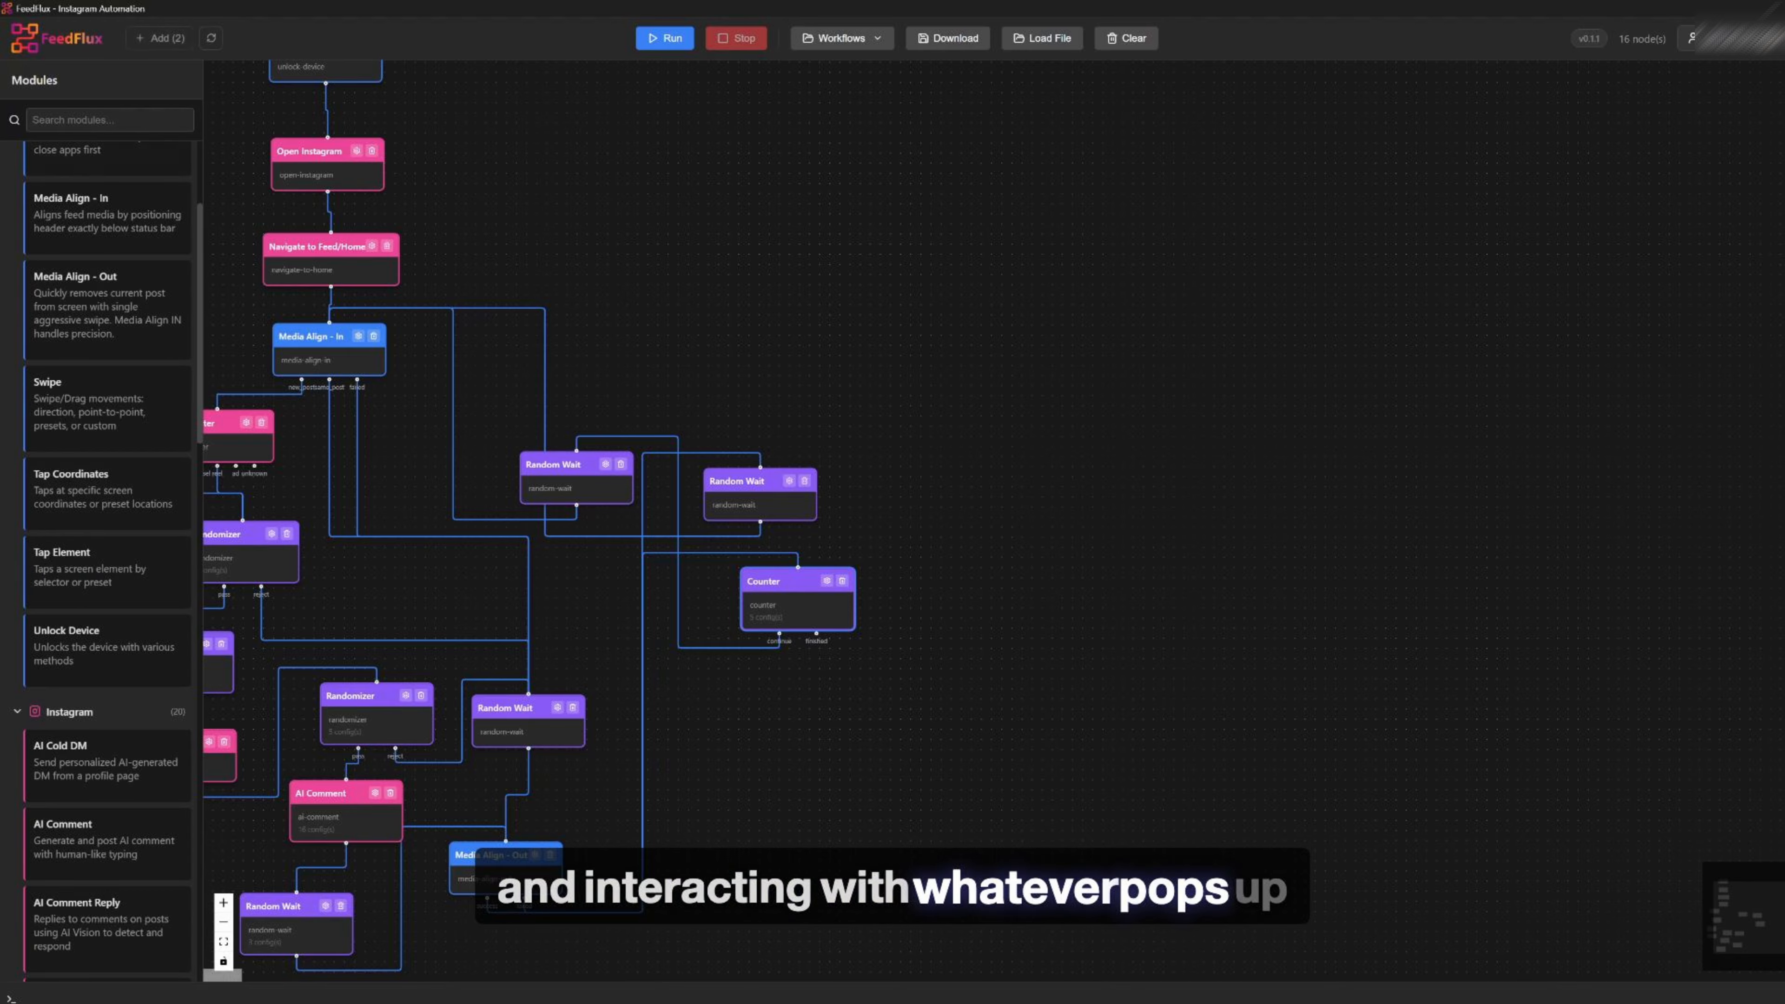
pyautogui.click(109, 120)
pyautogui.write('nave')
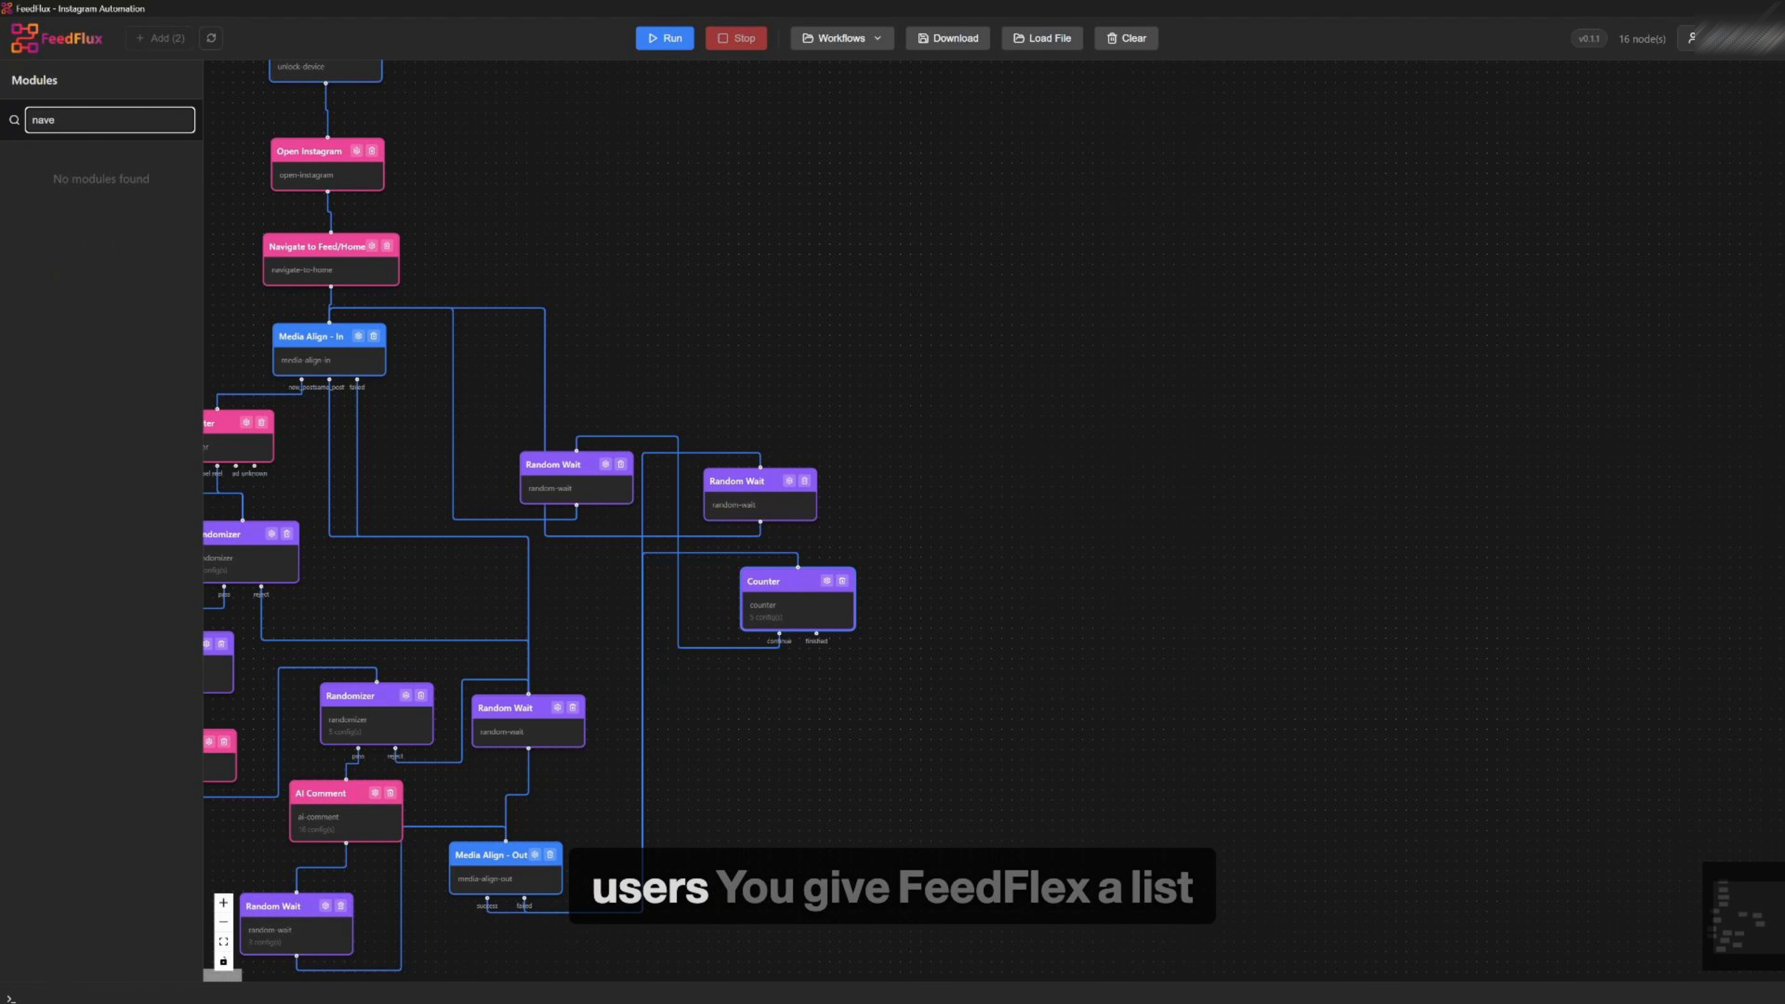
pyautogui.press('BackSpace')
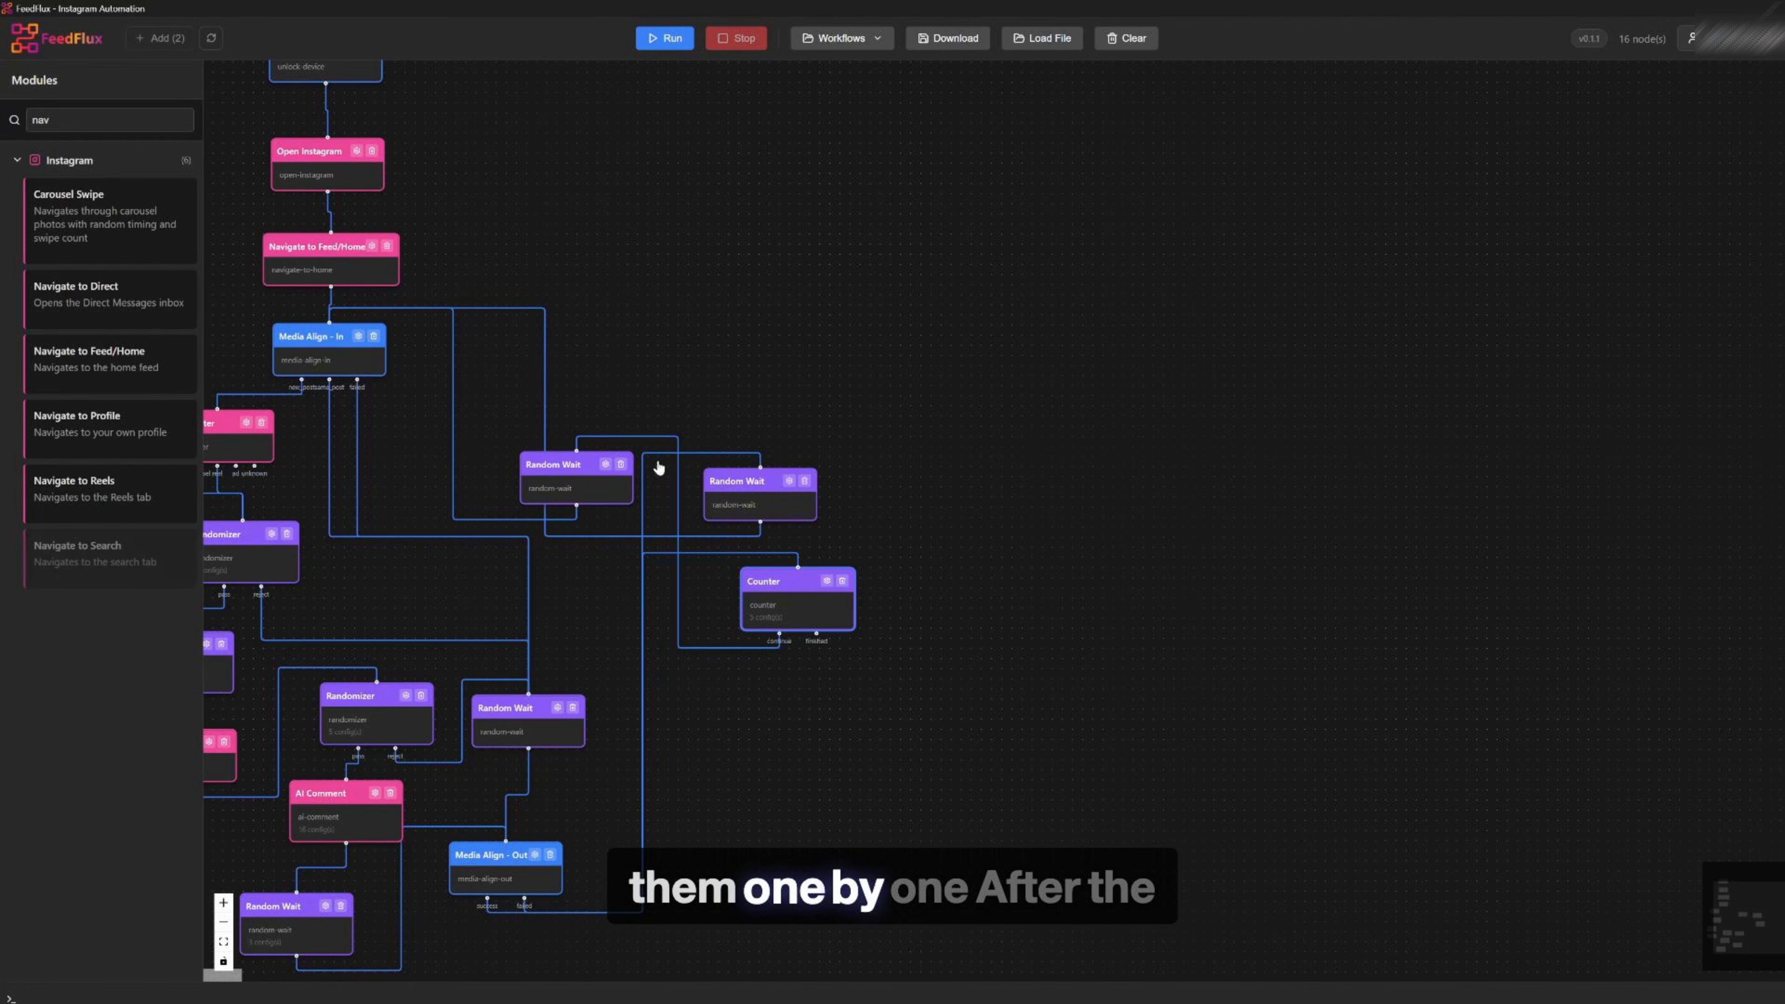
pyautogui.moveTo(105, 555); pyautogui.dragTo(1138, 185)
pyautogui.moveTo(818, 636); pyautogui.dragTo(1188, 129)
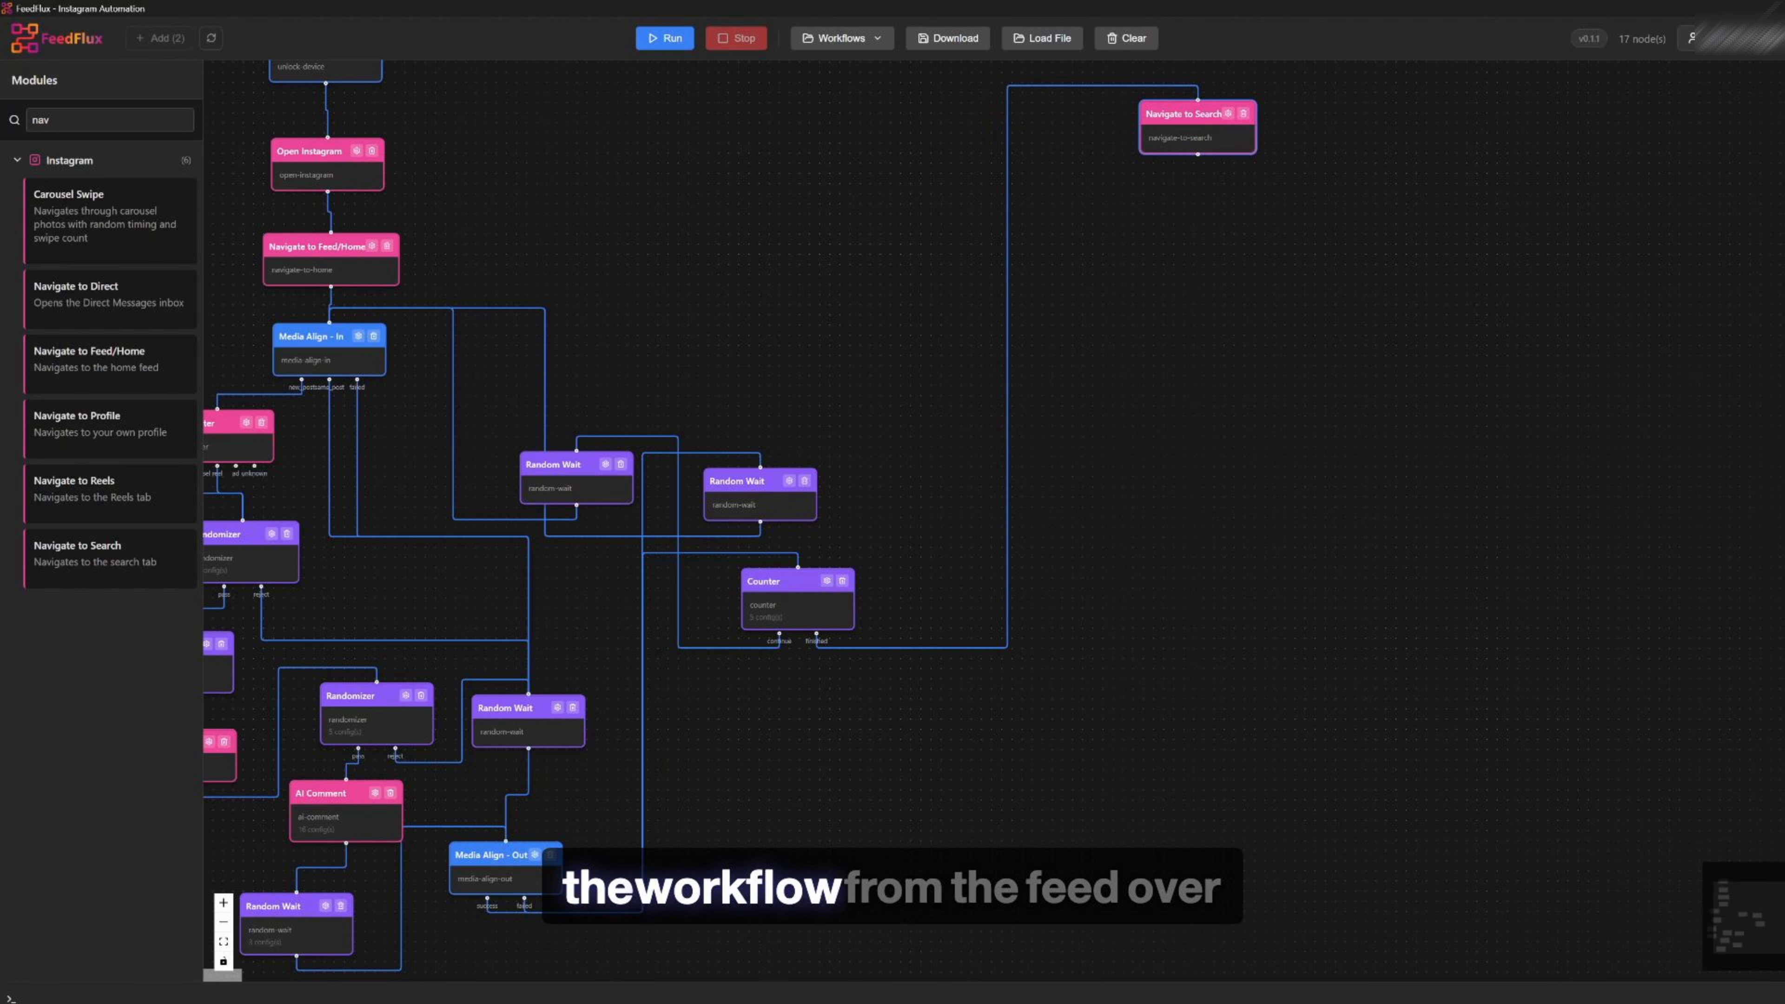
# Add a Search module below Navigate to Search
pyautogui.doubleClick(46, 120)
pyautogui.press('BackSpace')
pyautogui.write('sea')
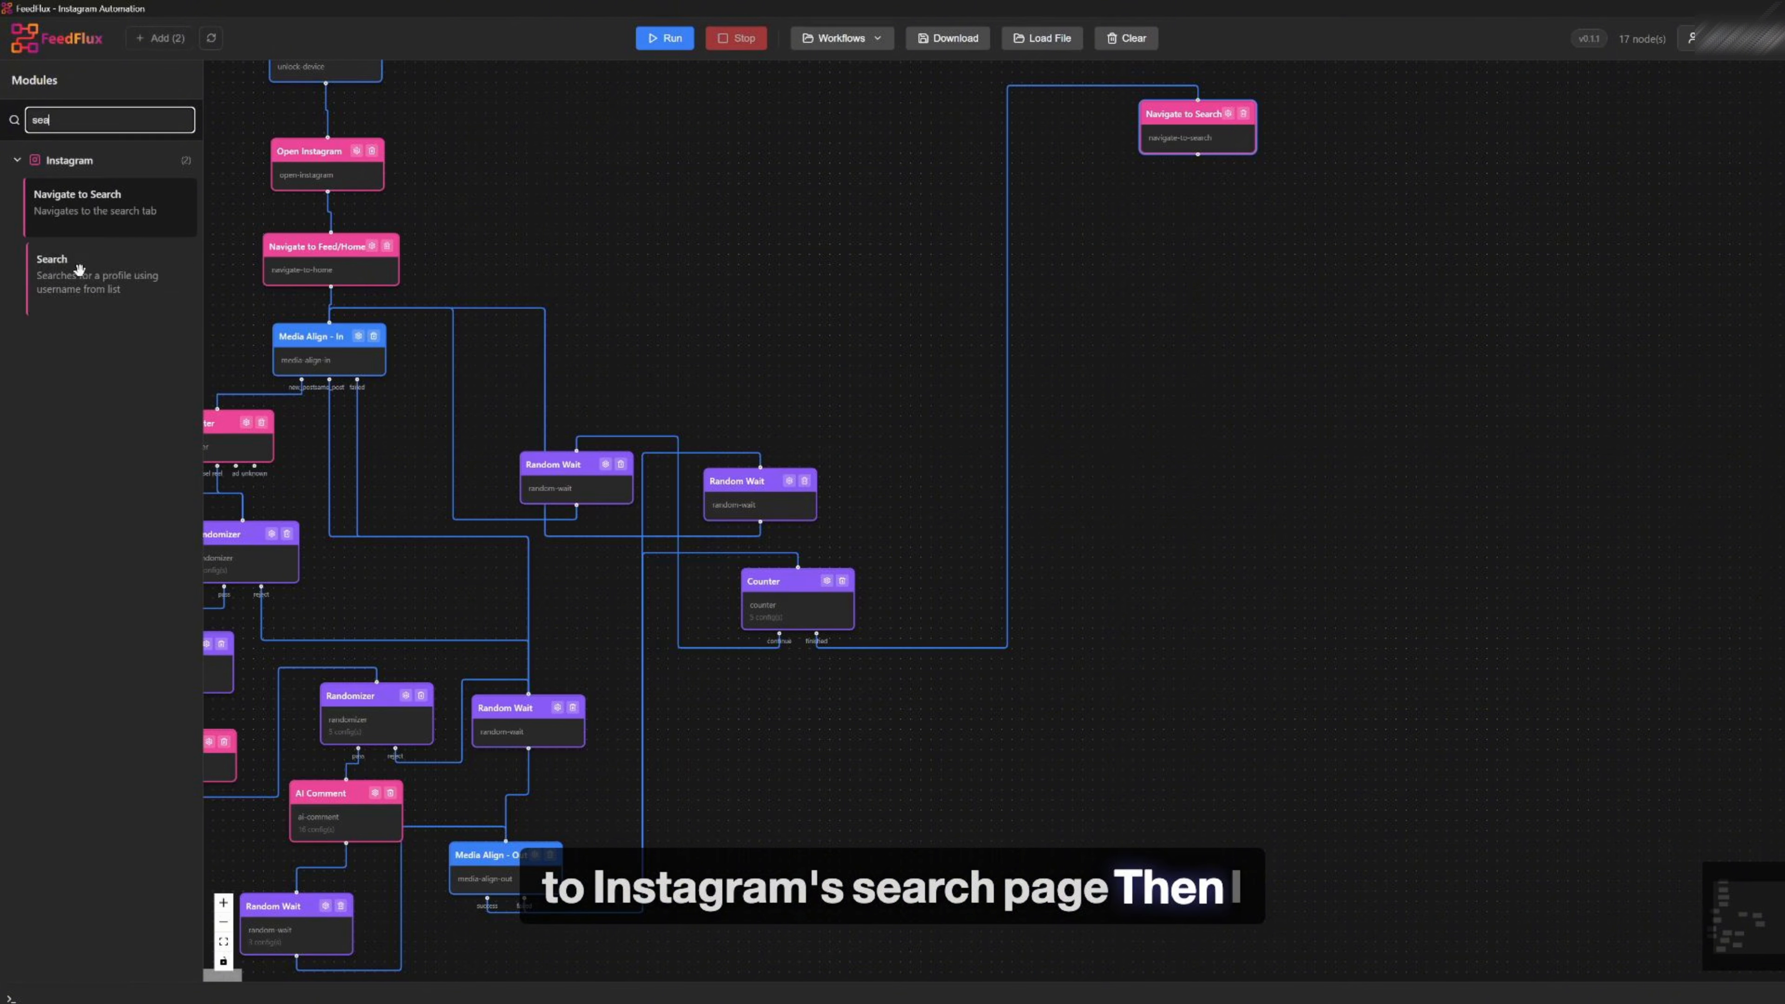
pyautogui.moveTo(84, 271); pyautogui.dragTo(1197, 213)
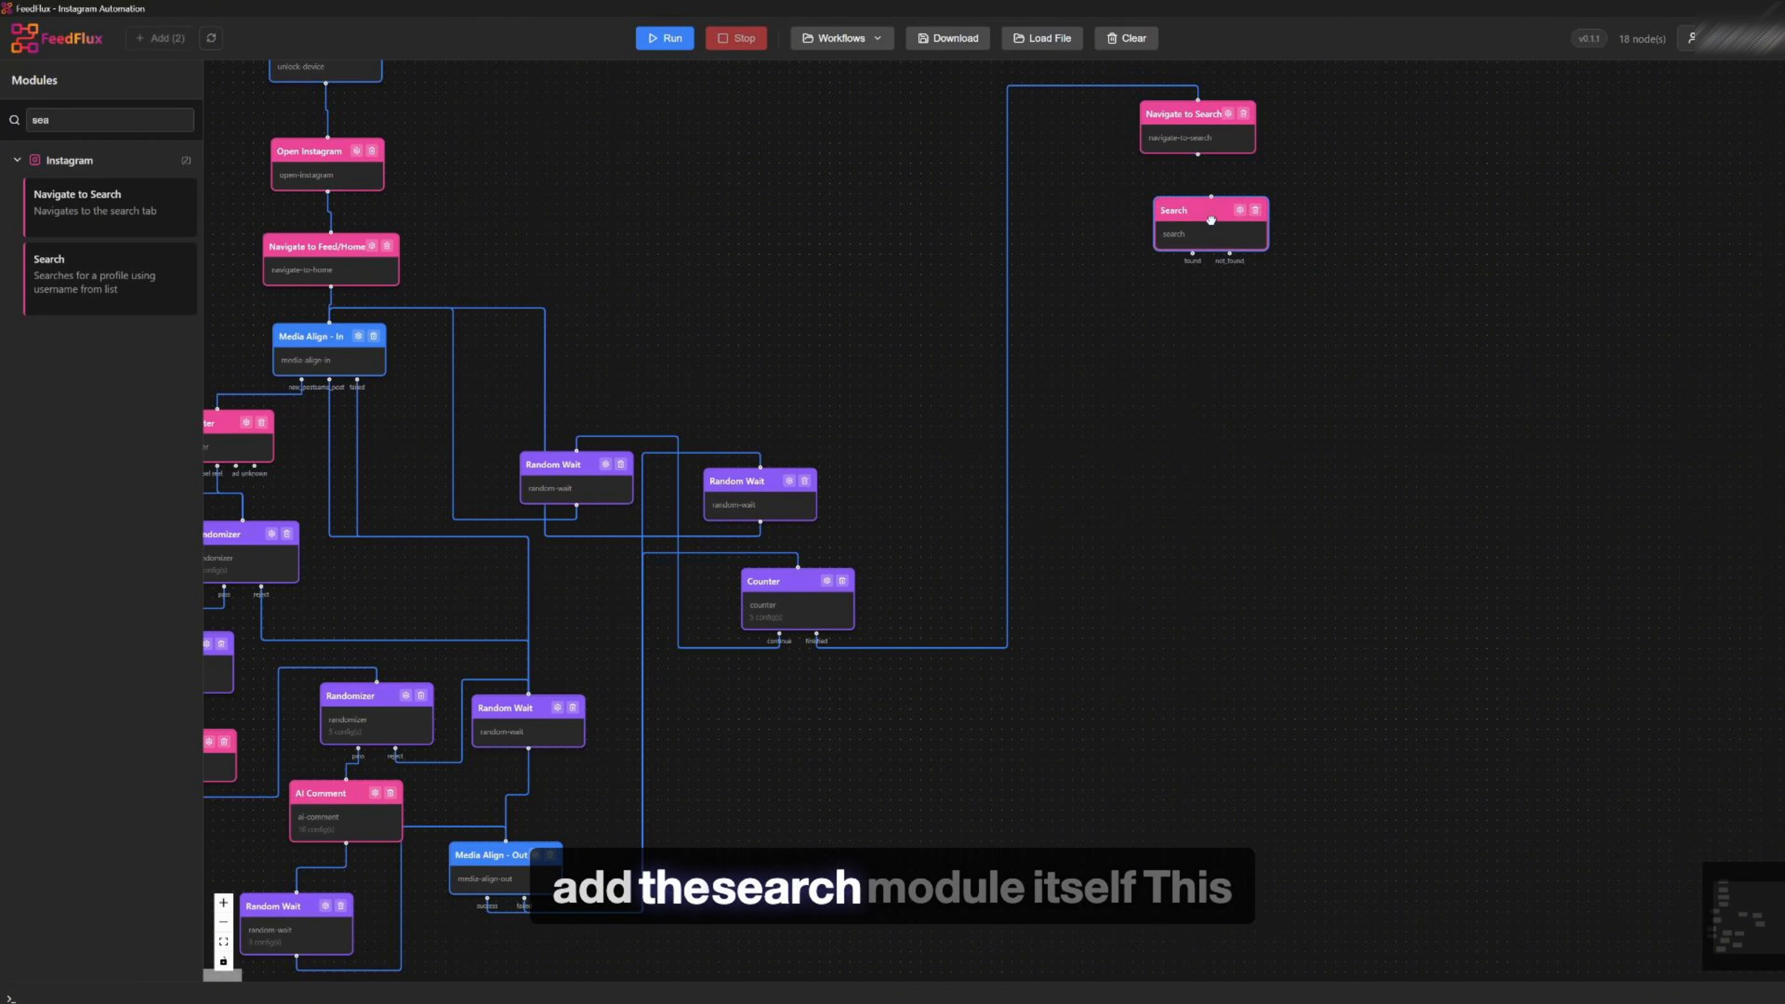
# Set the Search module's Queue Selection Mode to Top -> Bottom (first in queue) and save it
pyautogui.click(1233, 211)
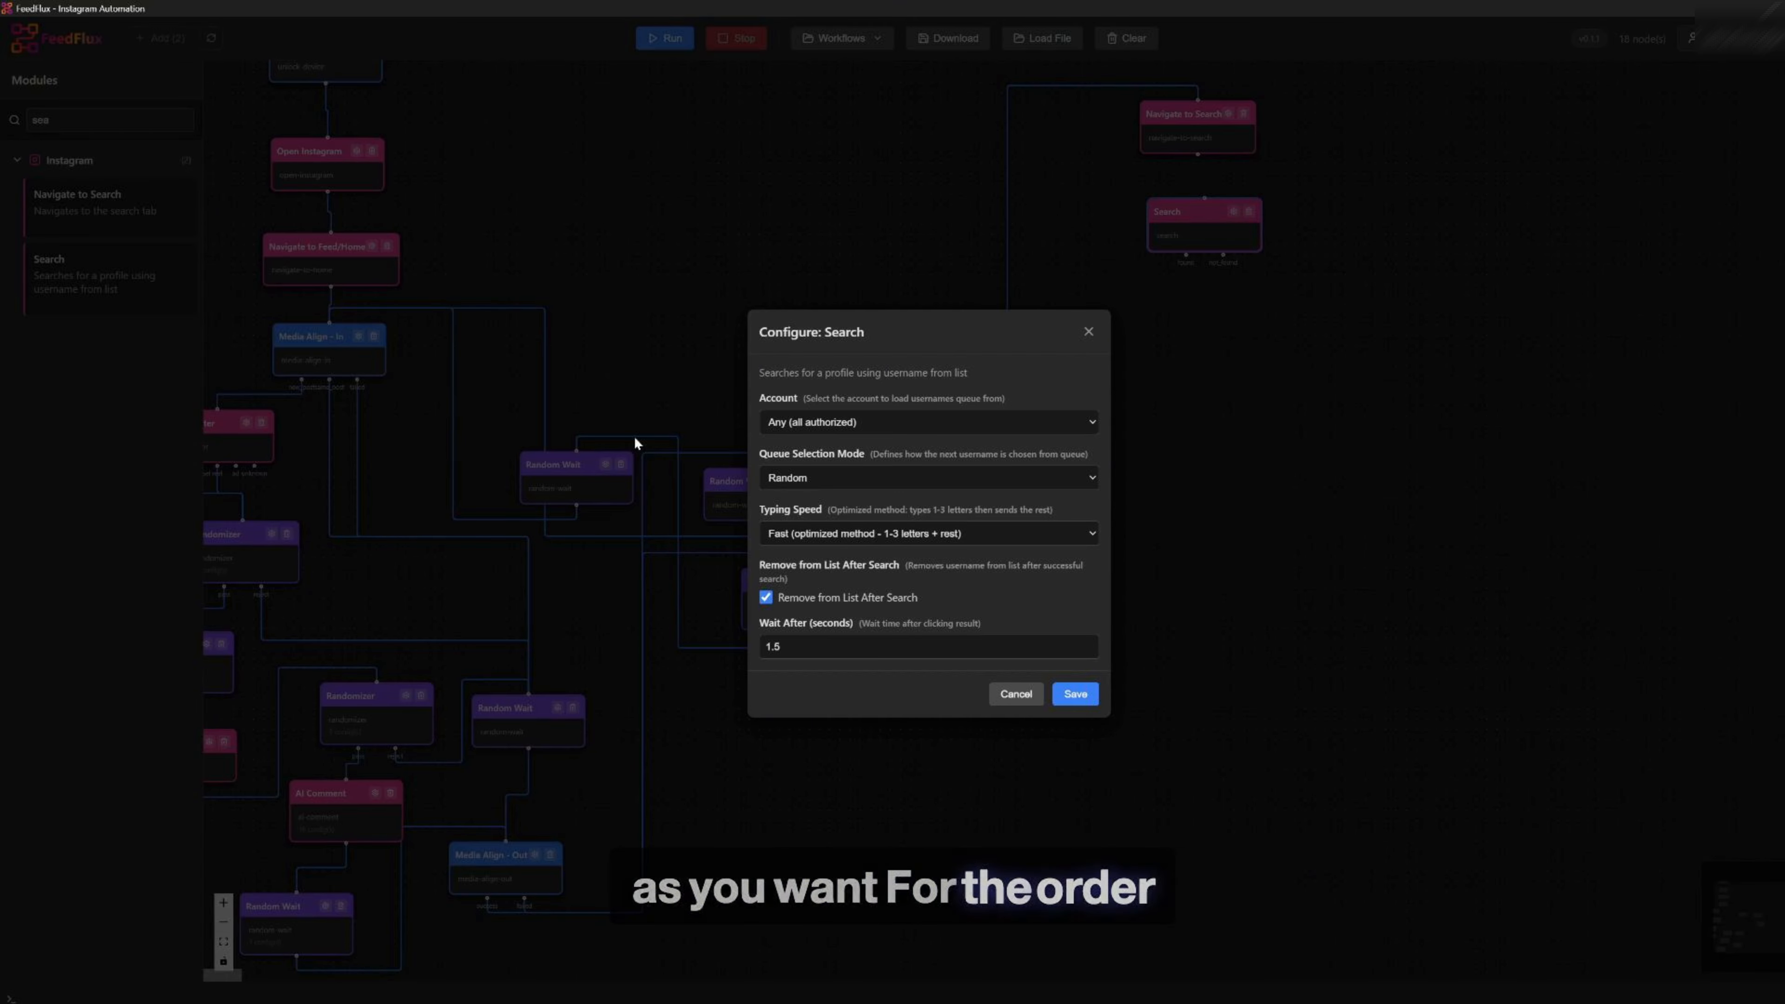
pyautogui.click(804, 478)
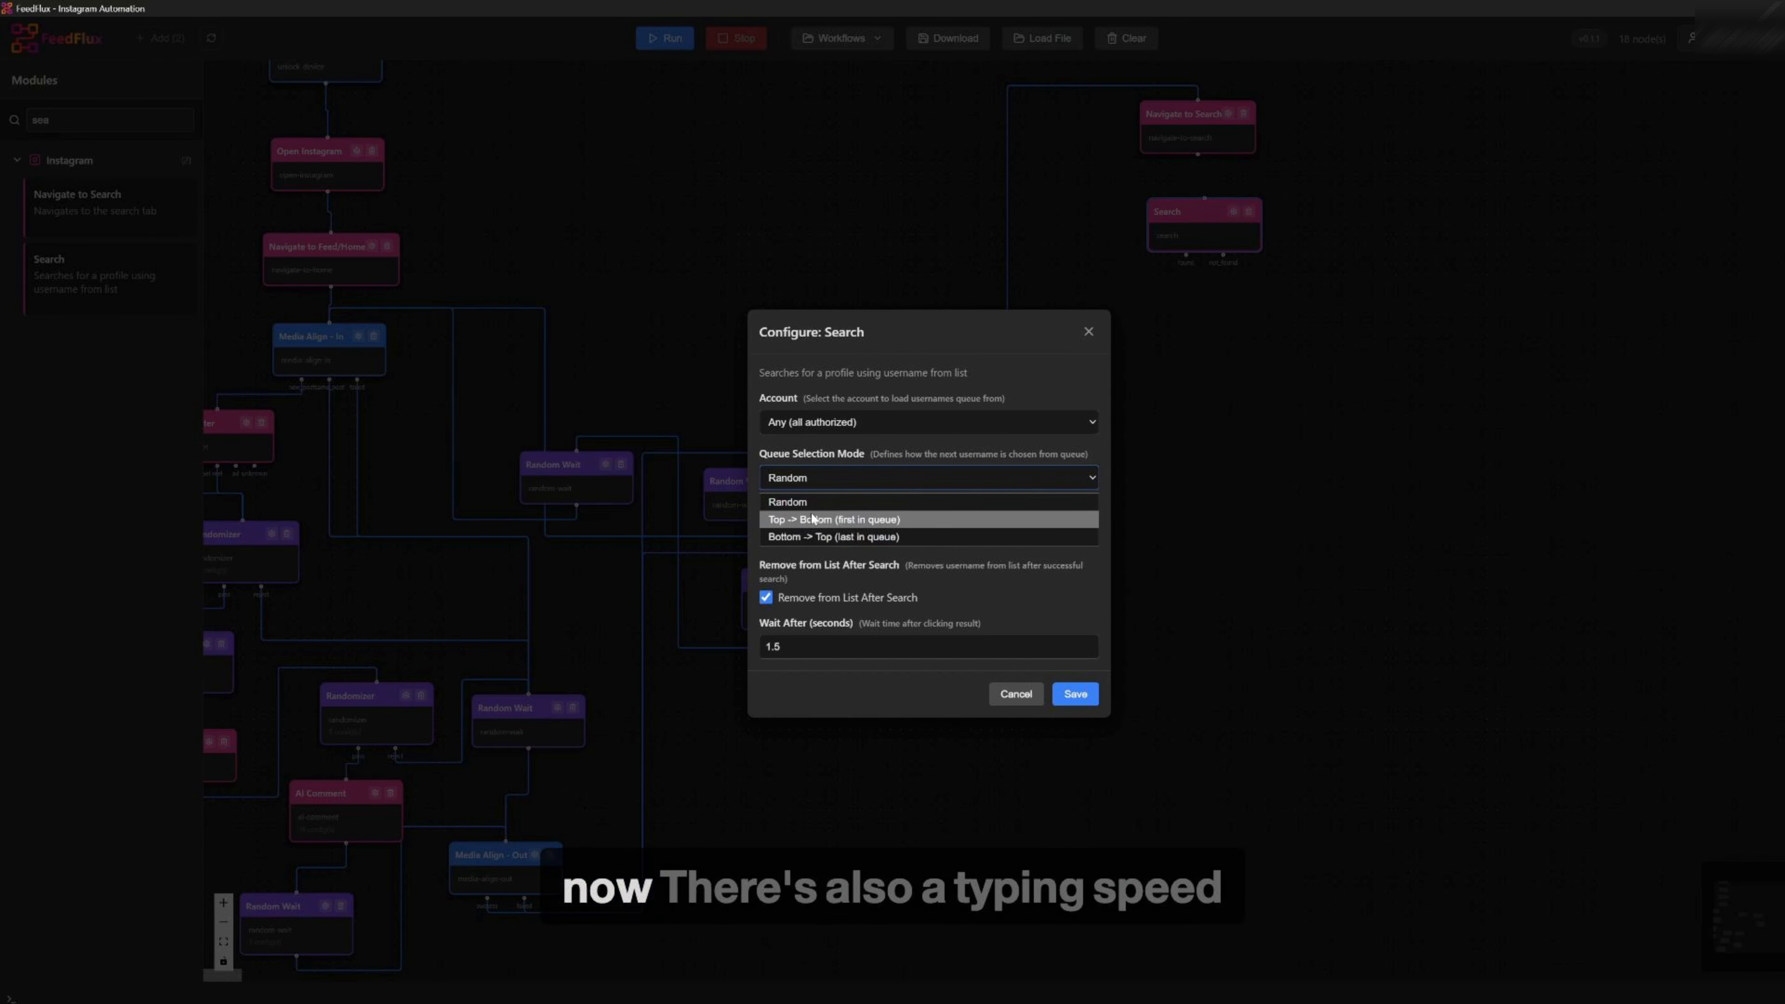
pyautogui.click(813, 519)
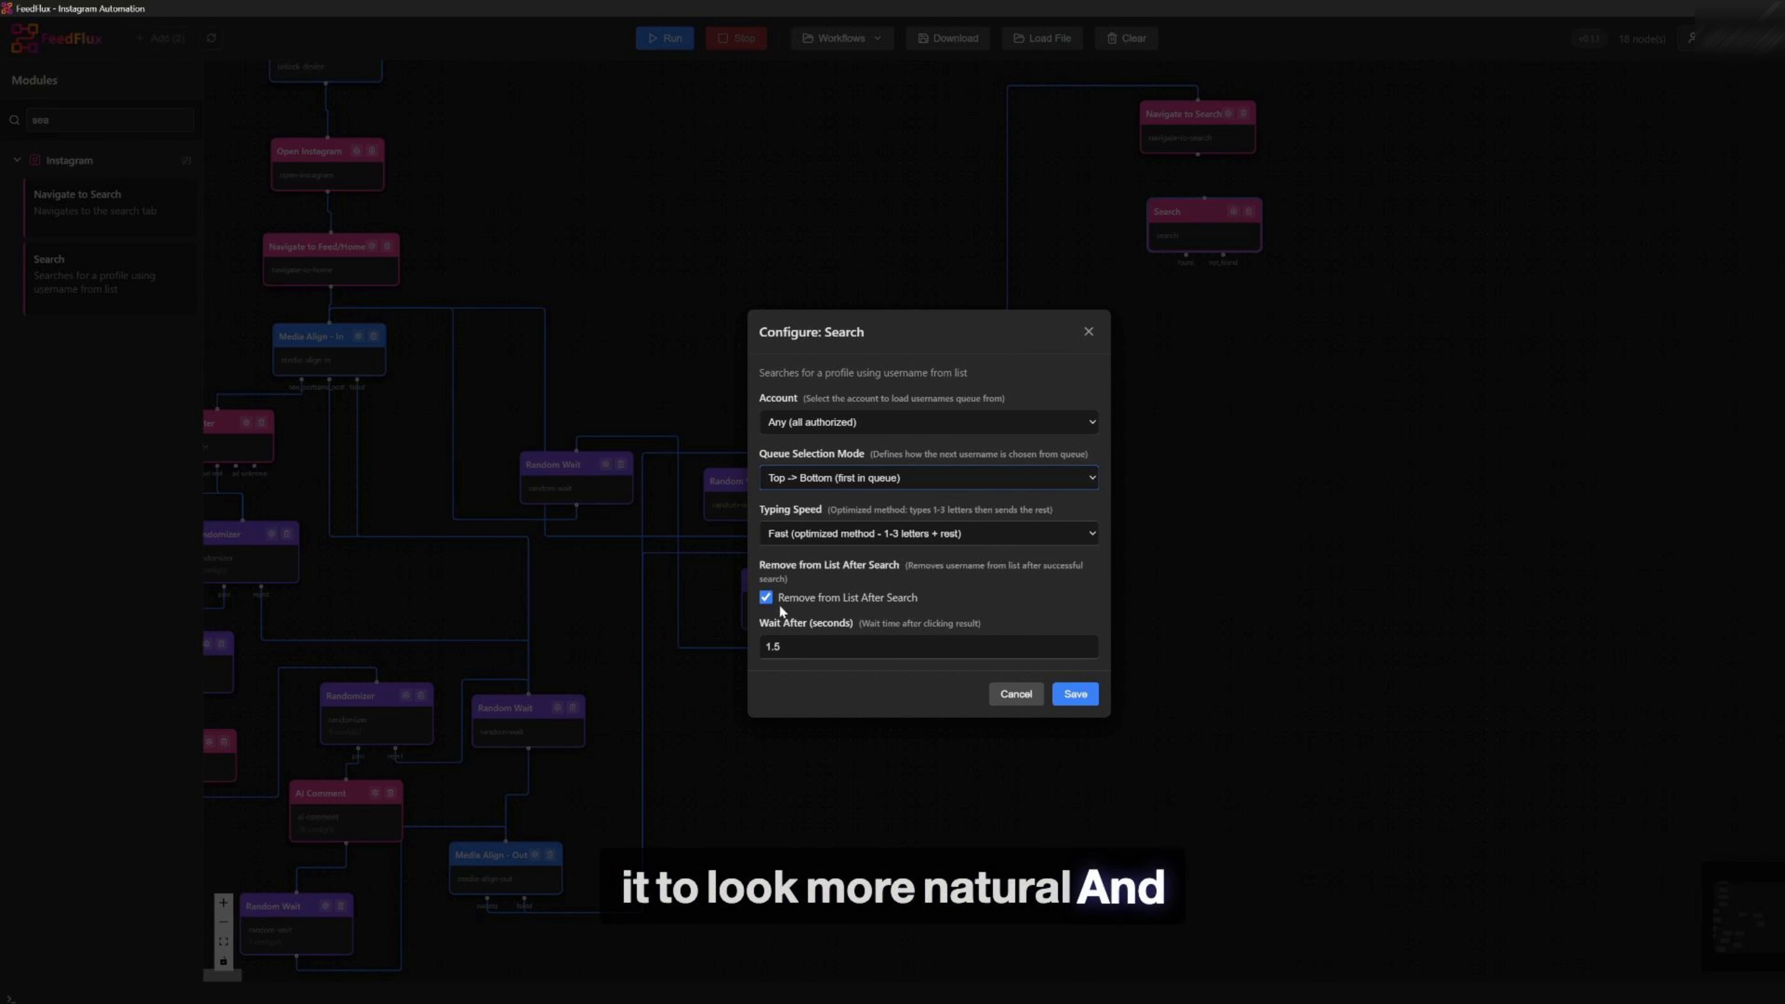
pyautogui.click(1075, 696)
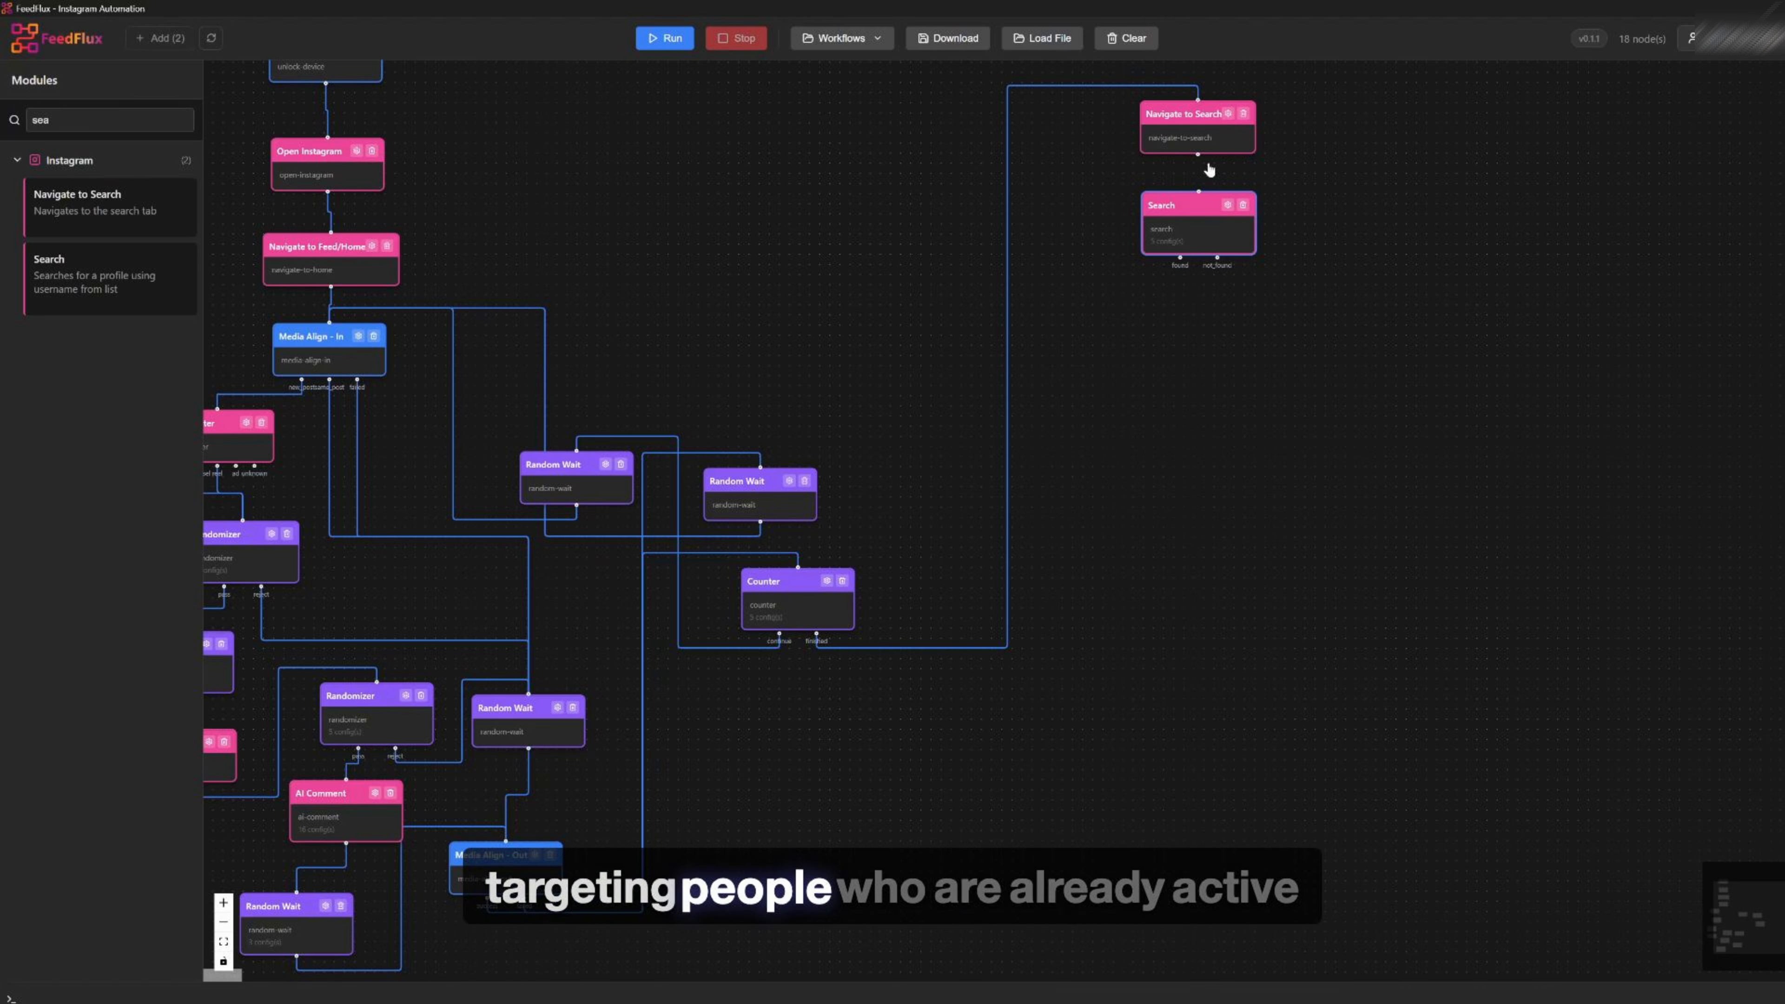
pyautogui.click(1227, 205)
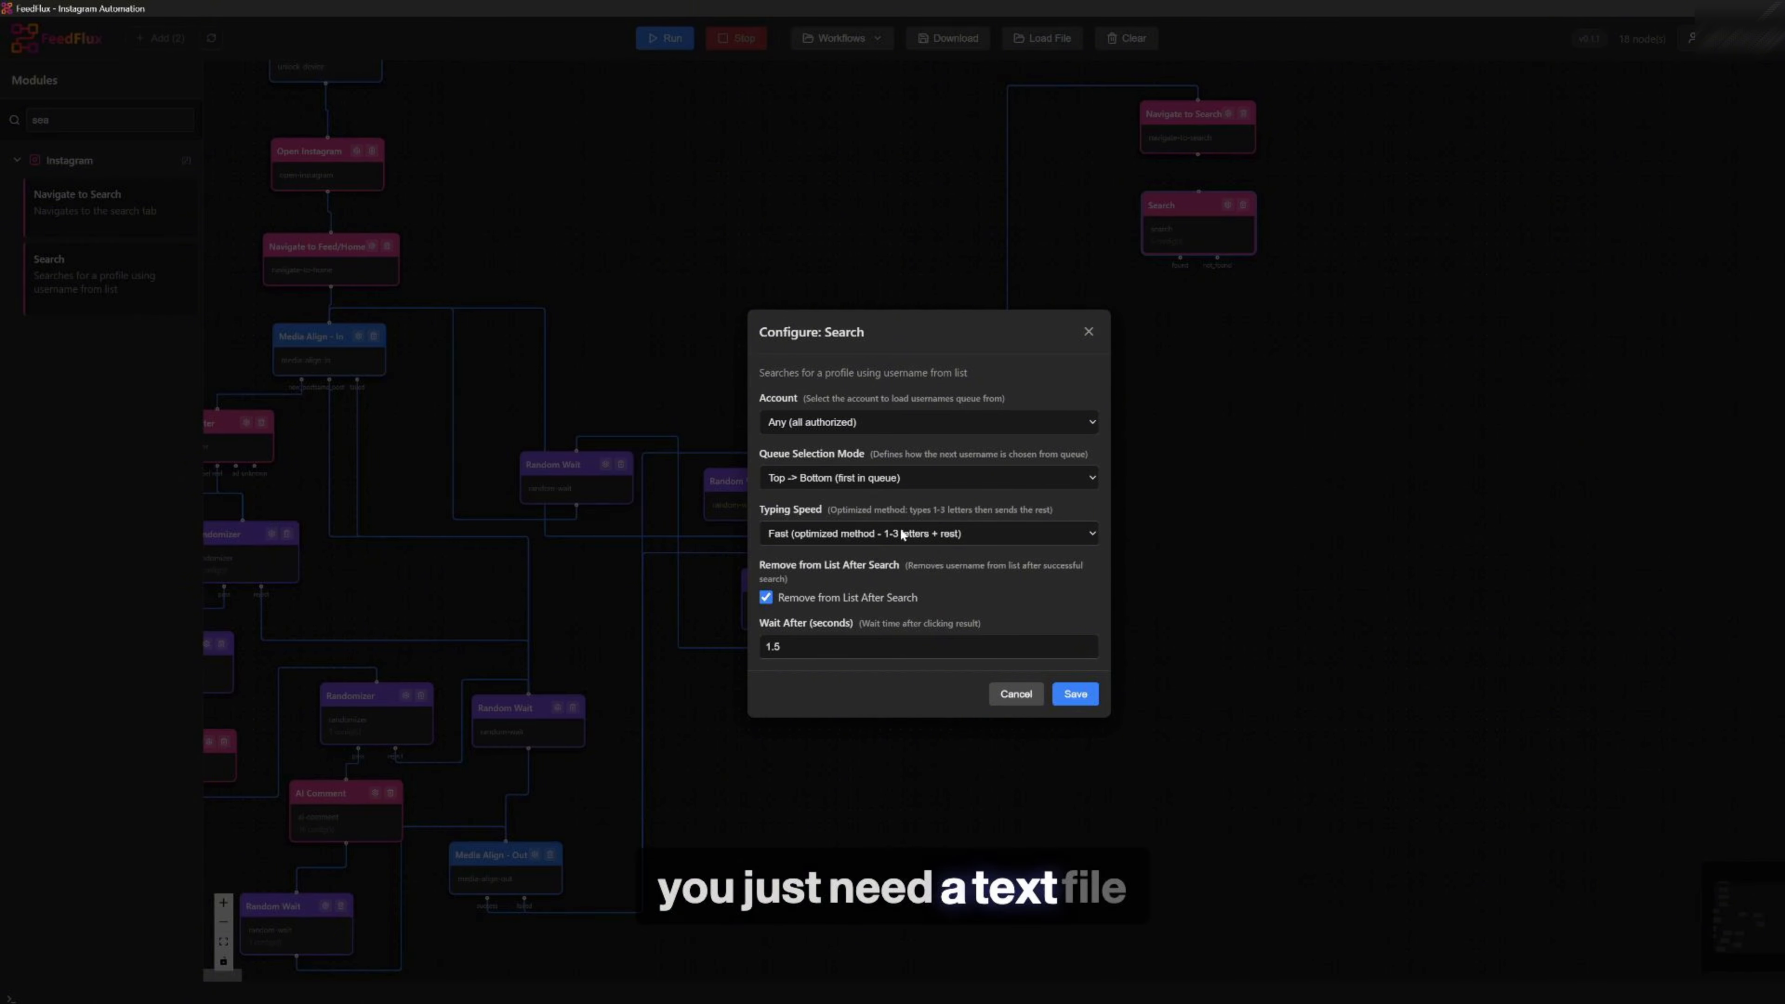
pyautogui.click(1016, 695)
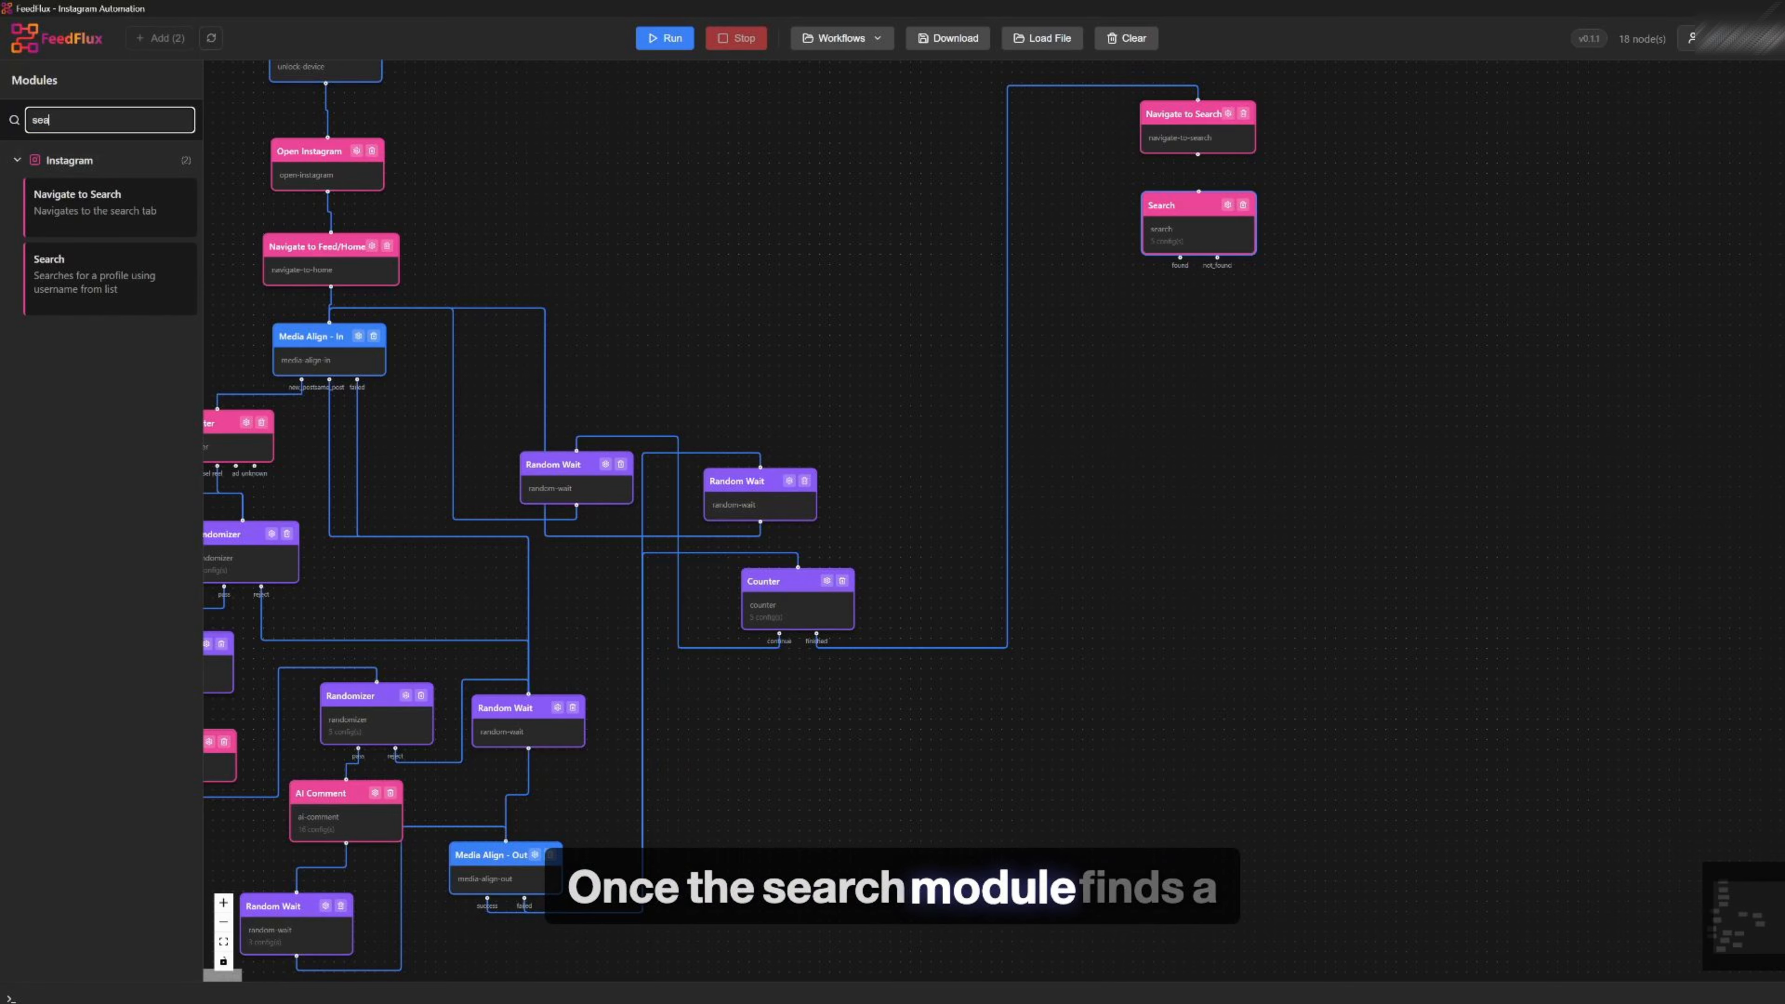
# Add a Profile Filter module below the Search module
pyautogui.press('BackSpace')
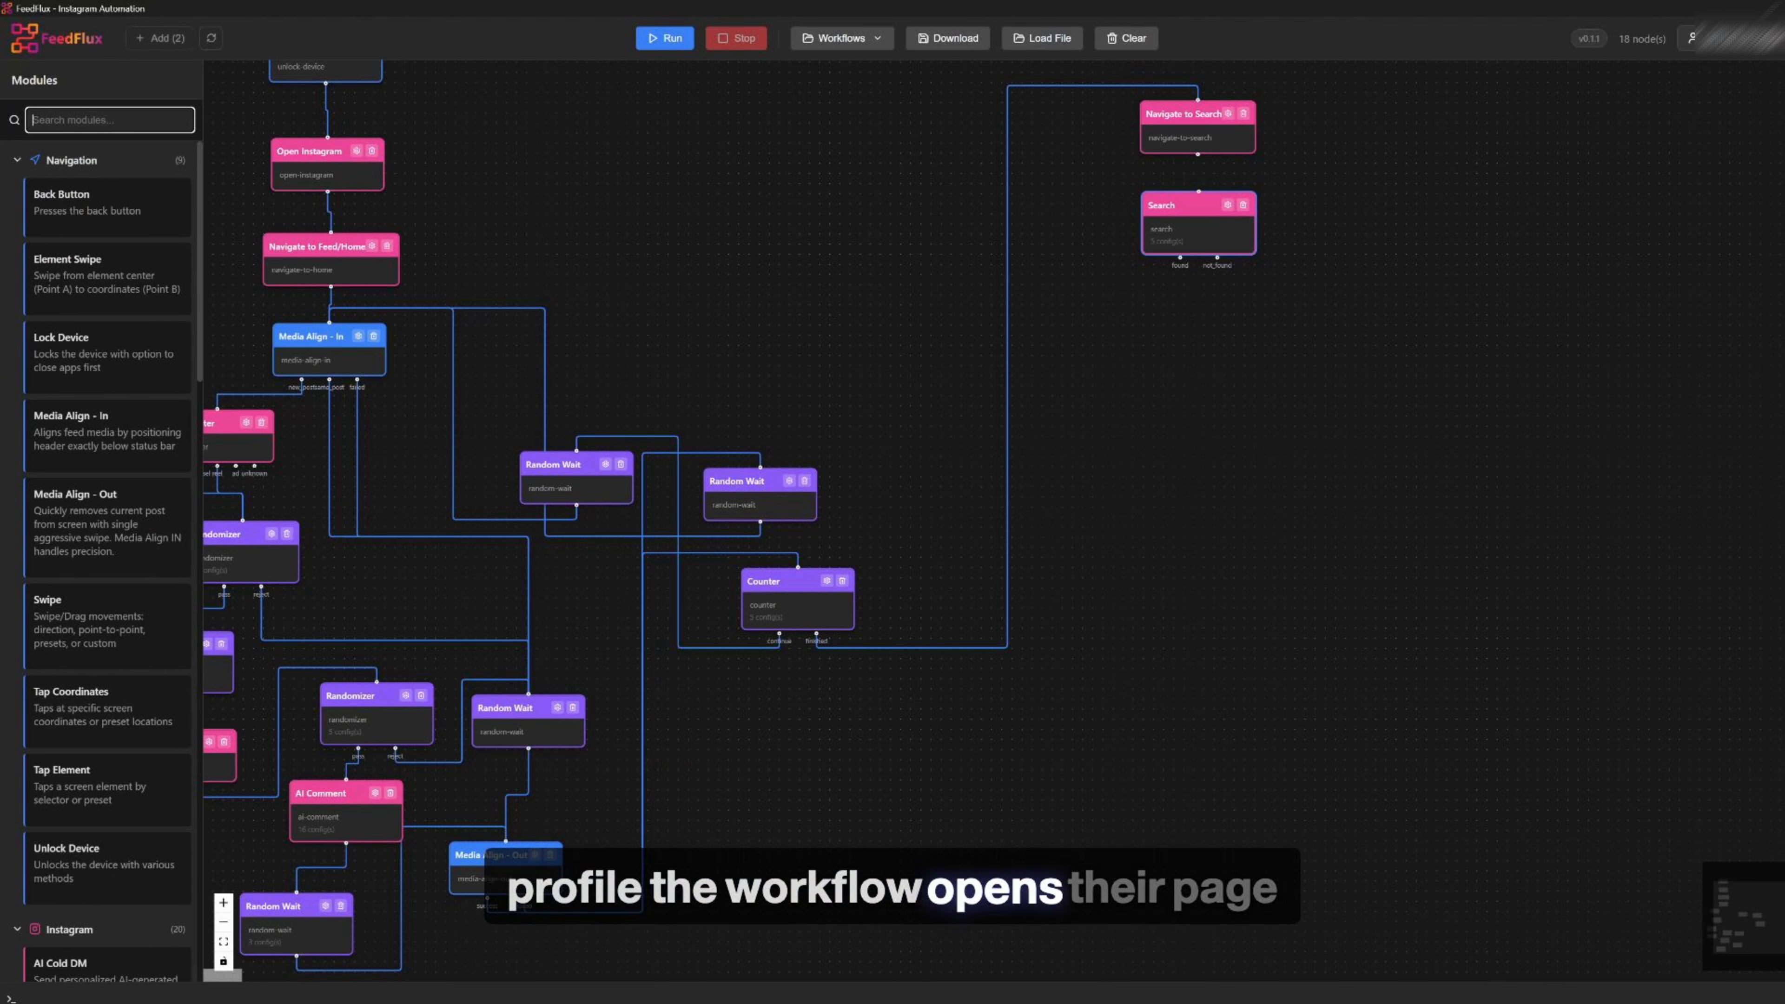
pyautogui.write('pro')
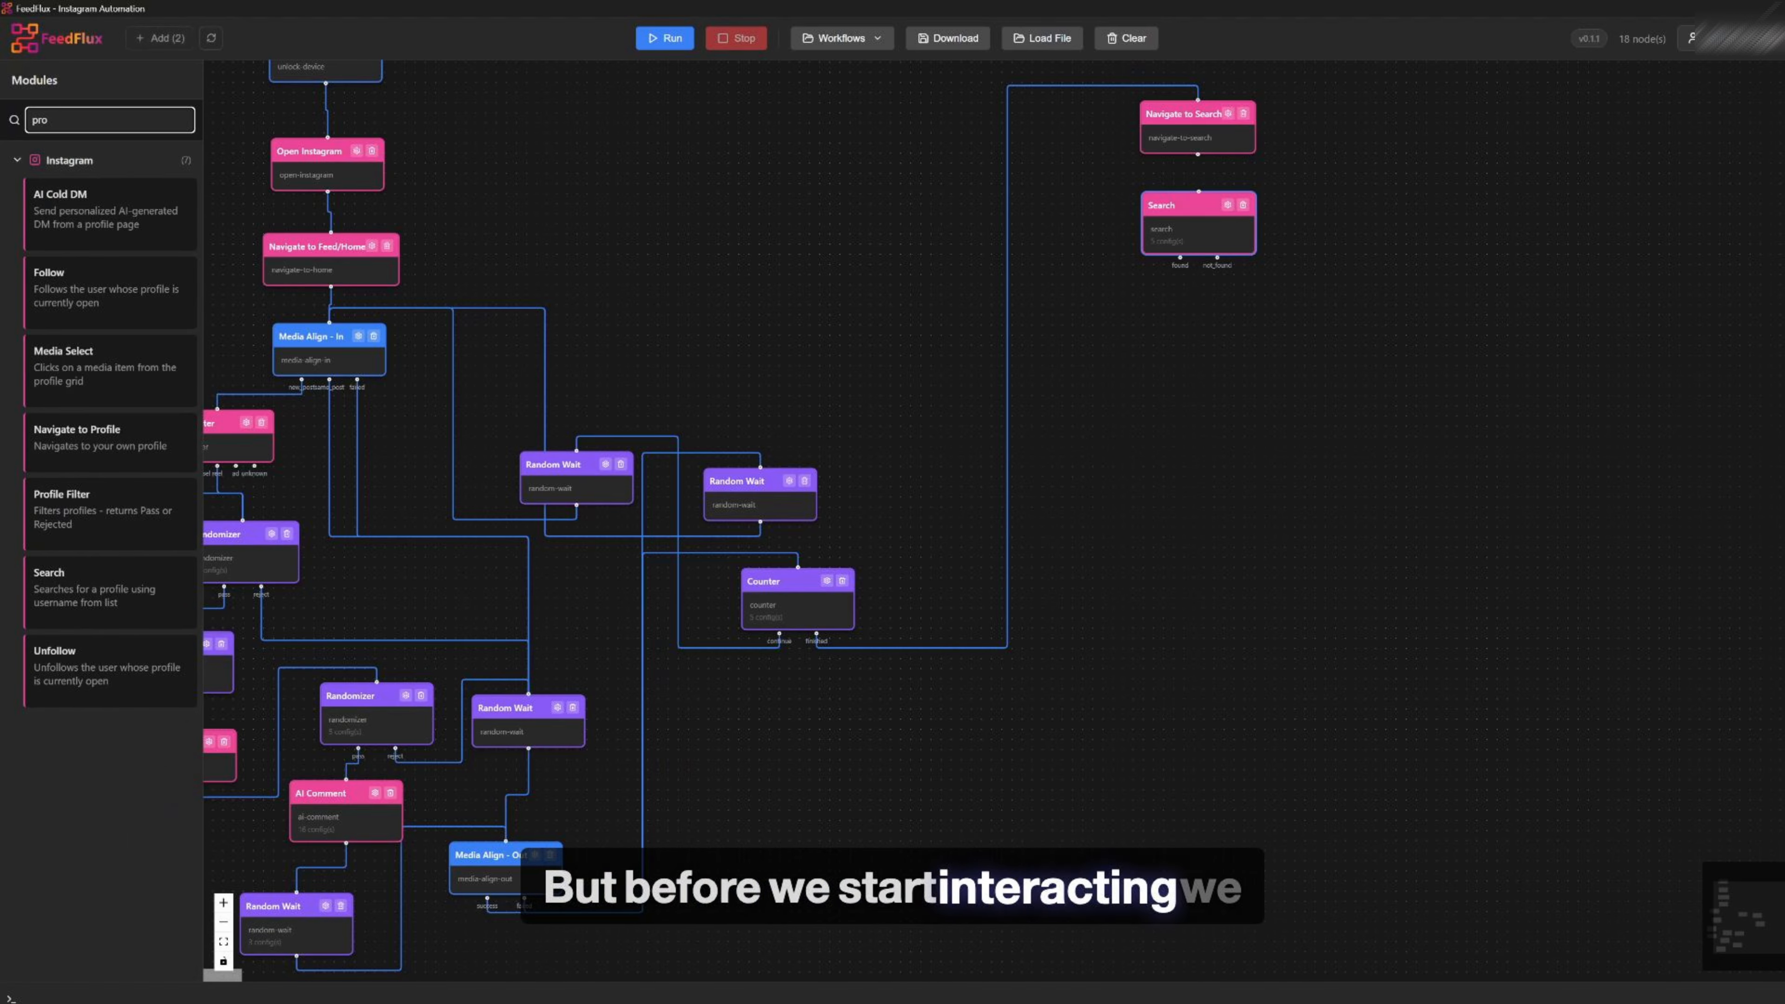
pyautogui.moveTo(970, 475); pyautogui.dragTo(1210, 340)
# Open the Profile Filter configuration and review its skip and follower filter options
pyautogui.click(1241, 340)
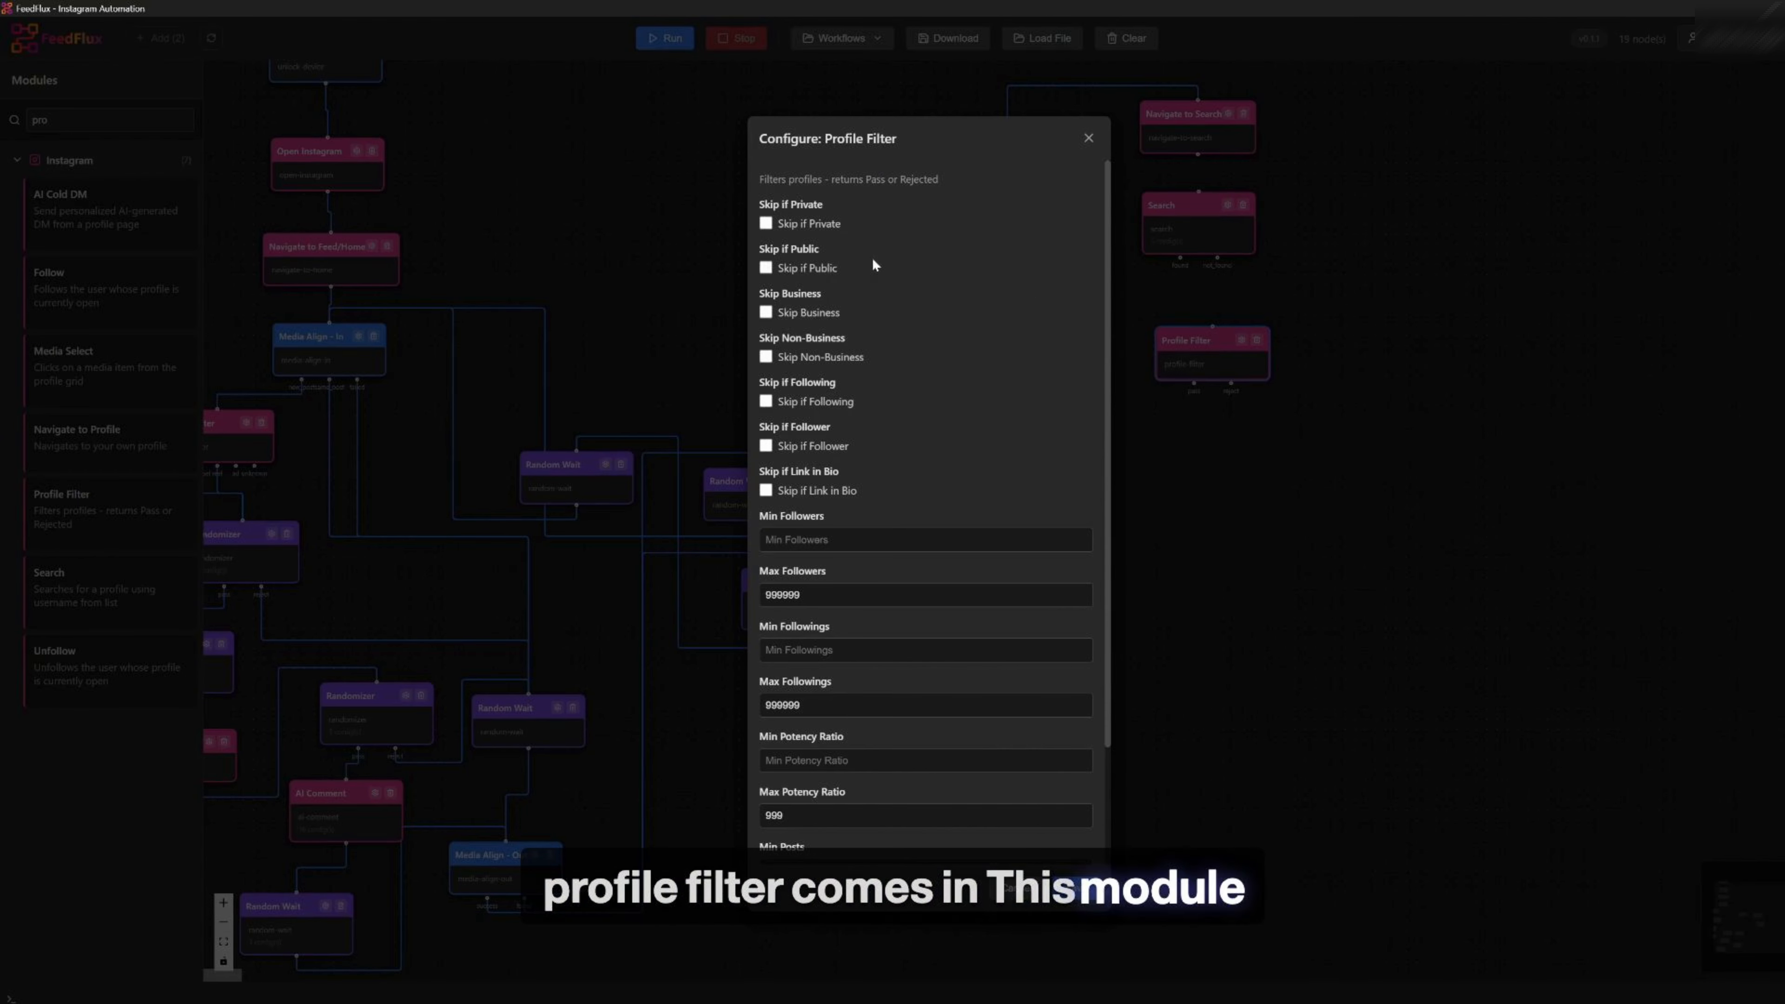
pyautogui.moveTo(1106, 167)
pyautogui.mouseDown()
pyautogui.moveTo(1076, 305)
pyautogui.moveTo(1112, 166)
pyautogui.mouseUp()
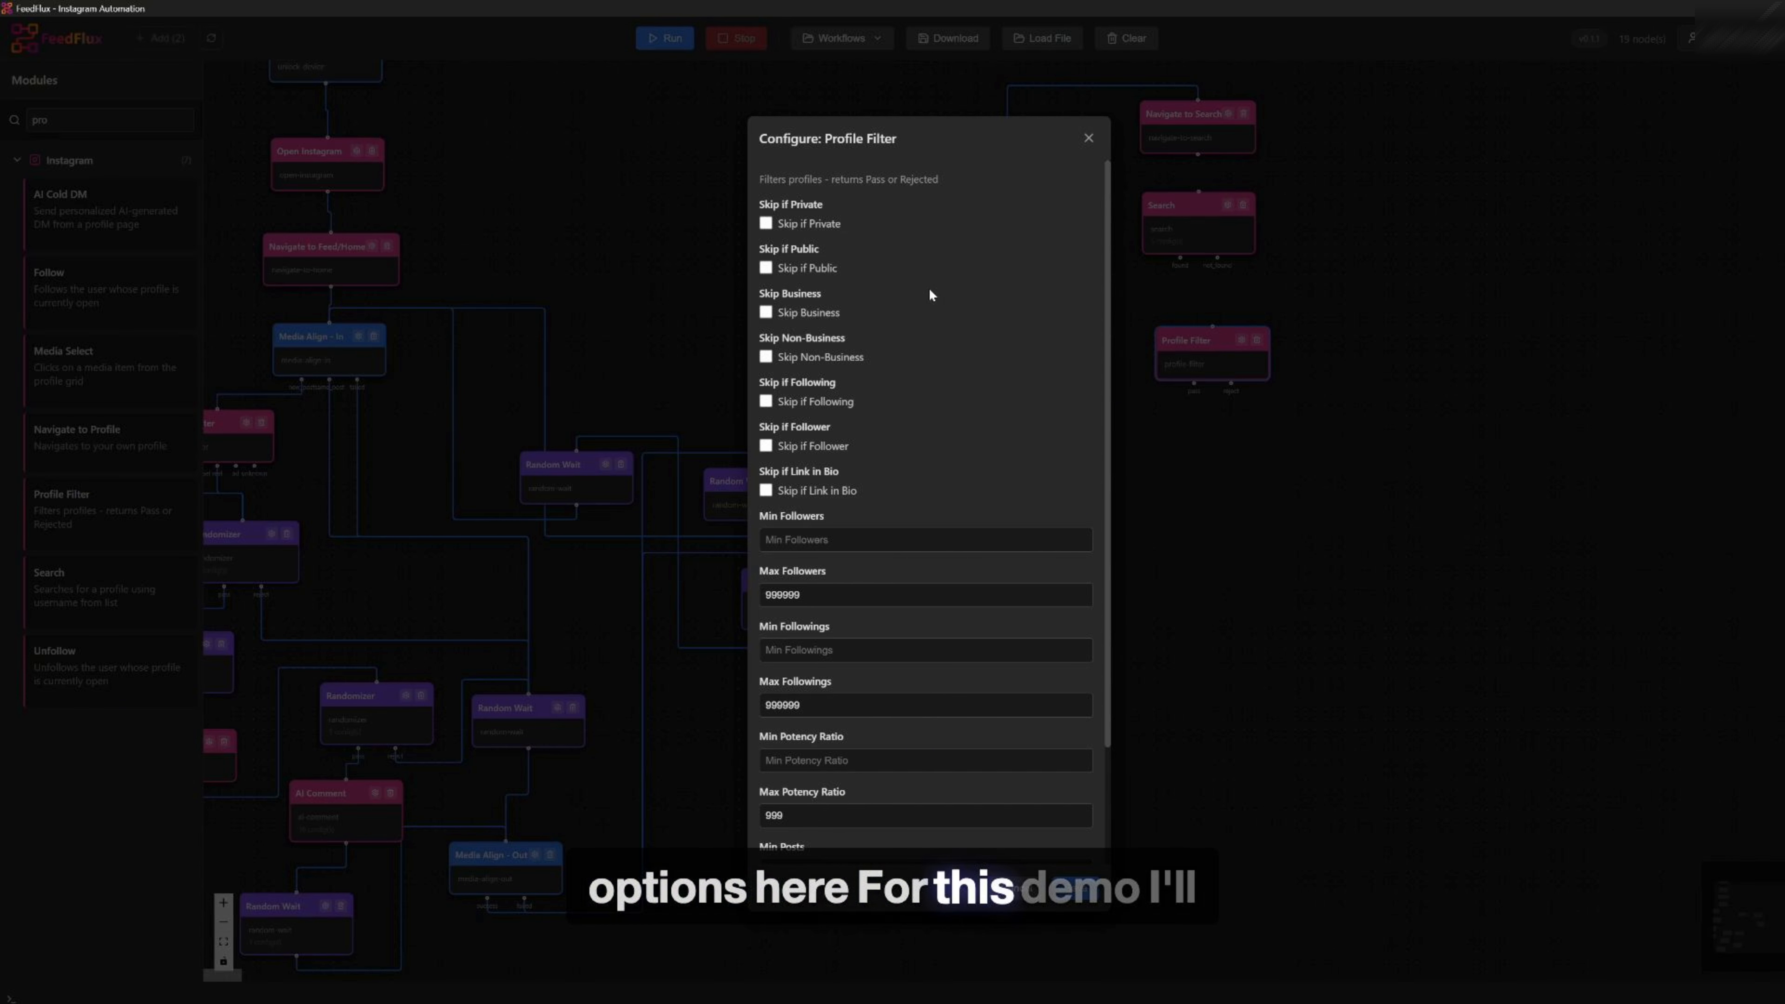
pyautogui.scroll(-2, 960, 303)
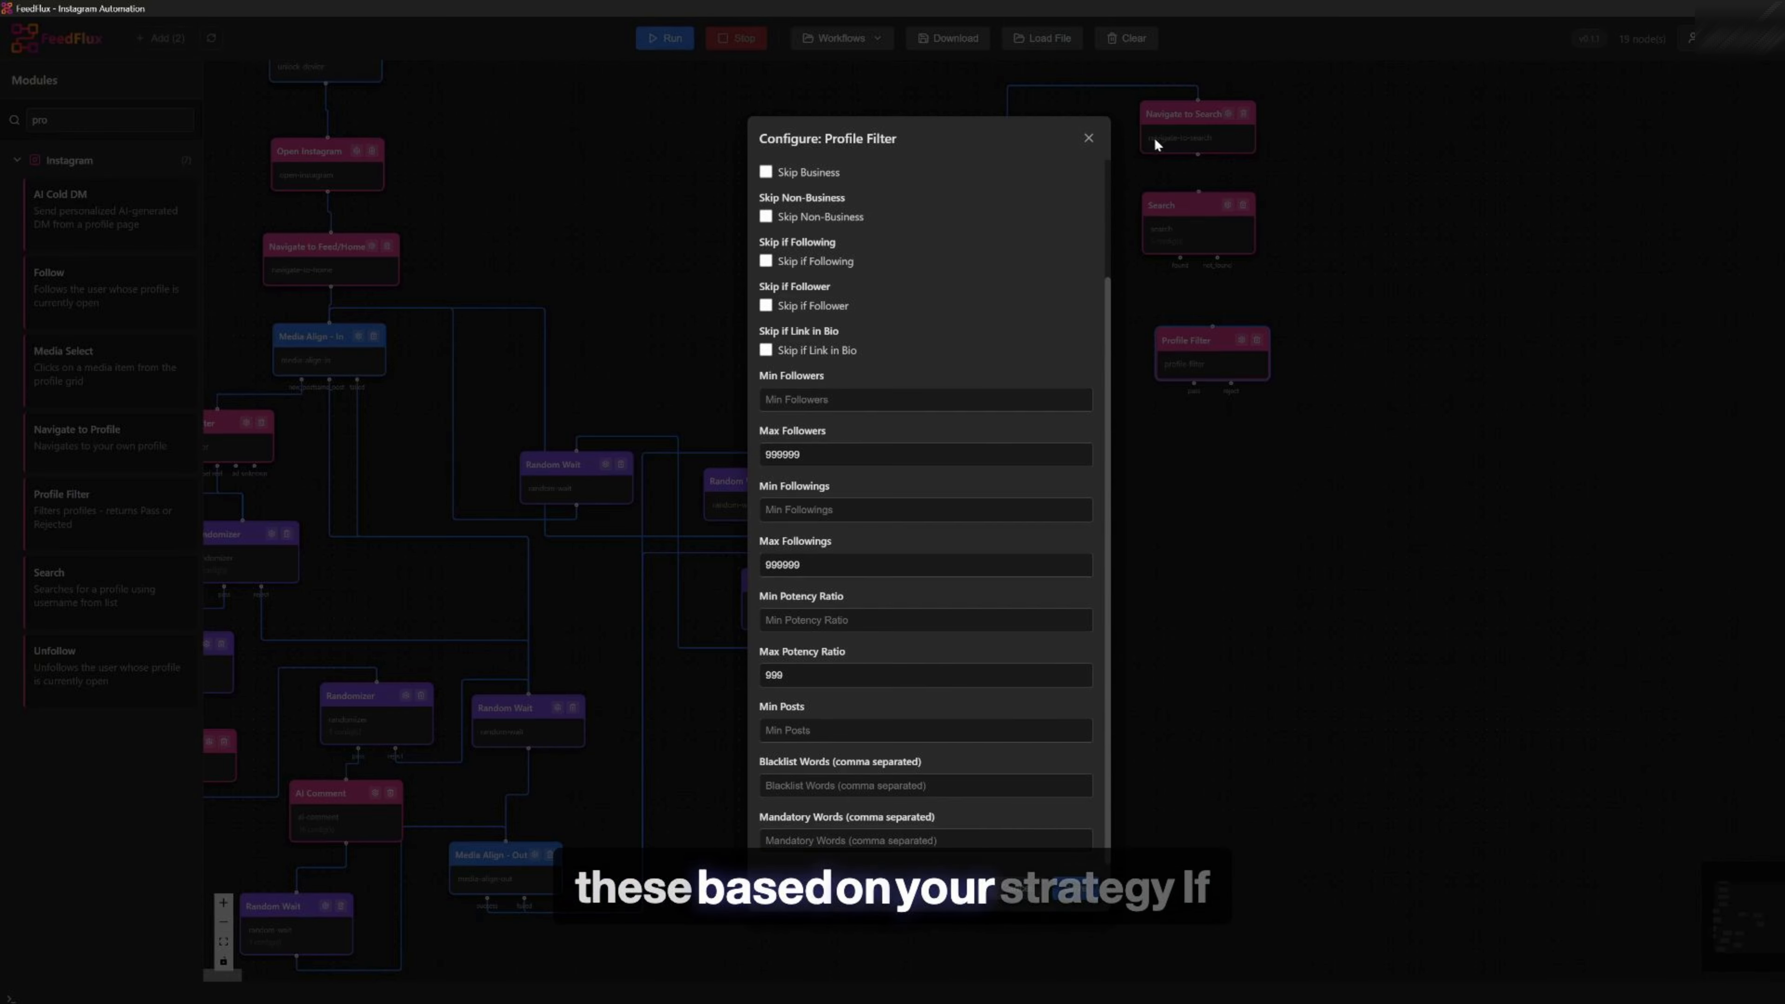
pyautogui.click(1088, 138)
pyautogui.moveTo(1212, 355); pyautogui.dragTo(1204, 351)
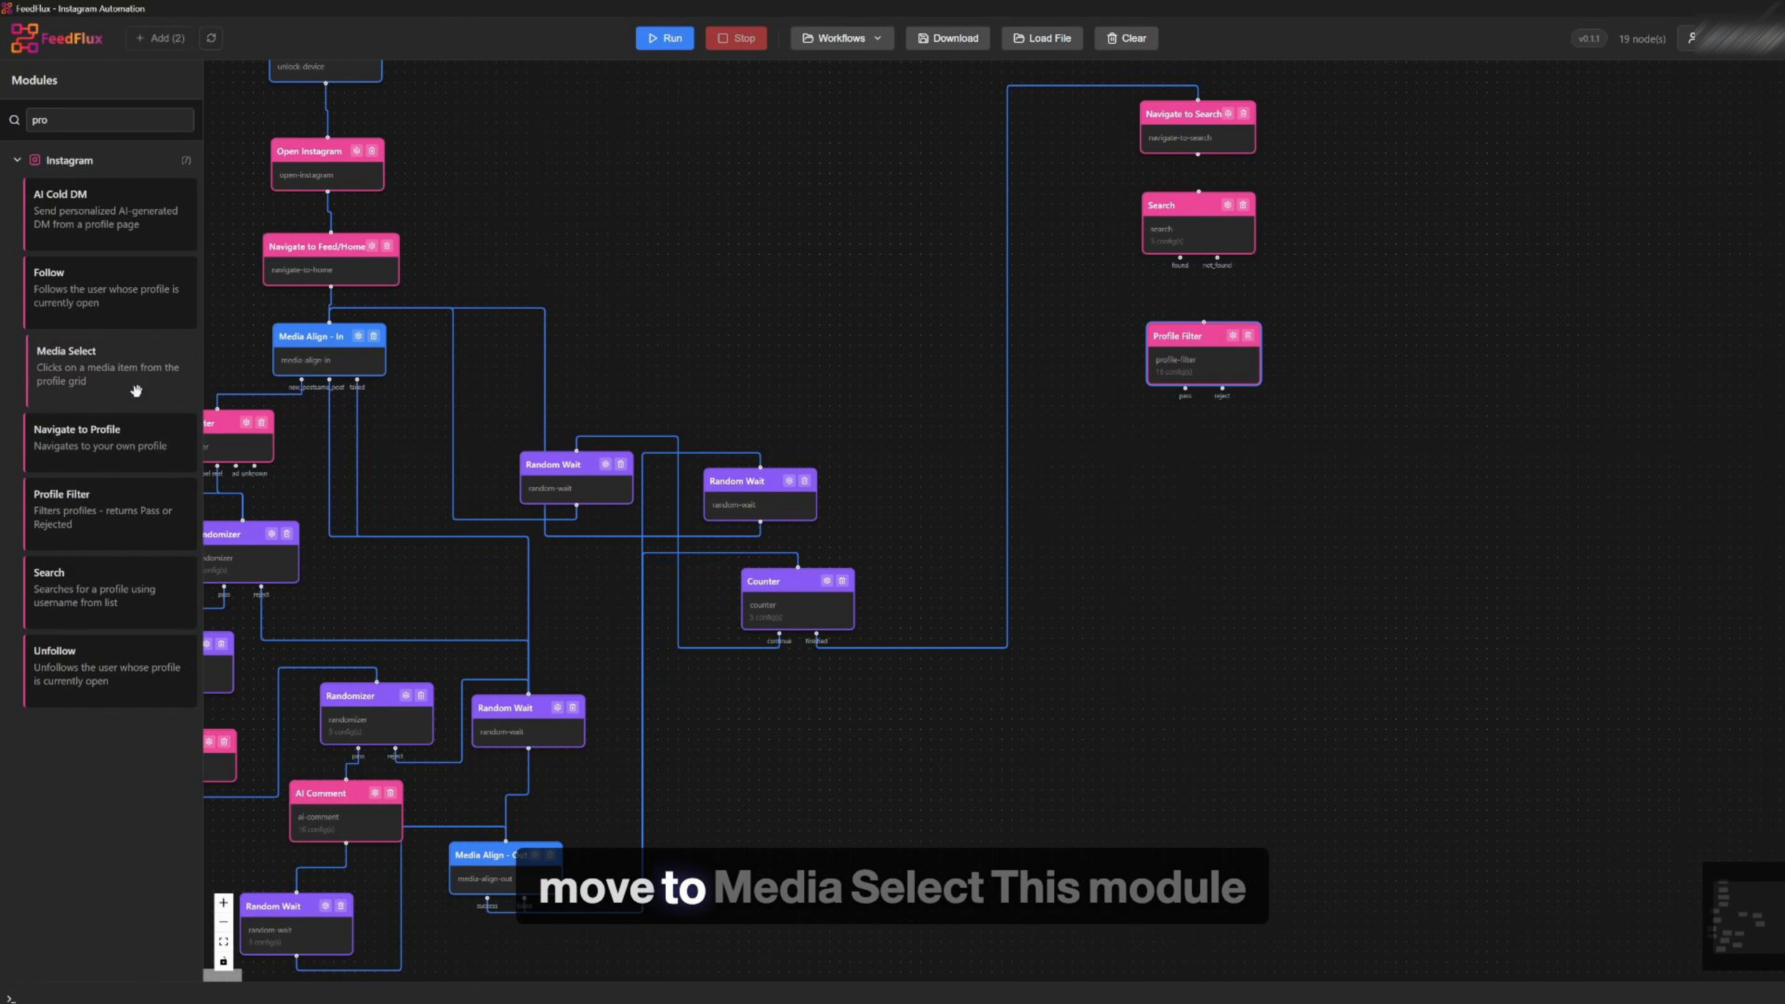
# Add a Media Select module below the Profile Filter
pyautogui.moveTo(106, 366); pyautogui.dragTo(1320, 610)
pyautogui.moveTo(1410, 652); pyautogui.dragTo(1216, 478)
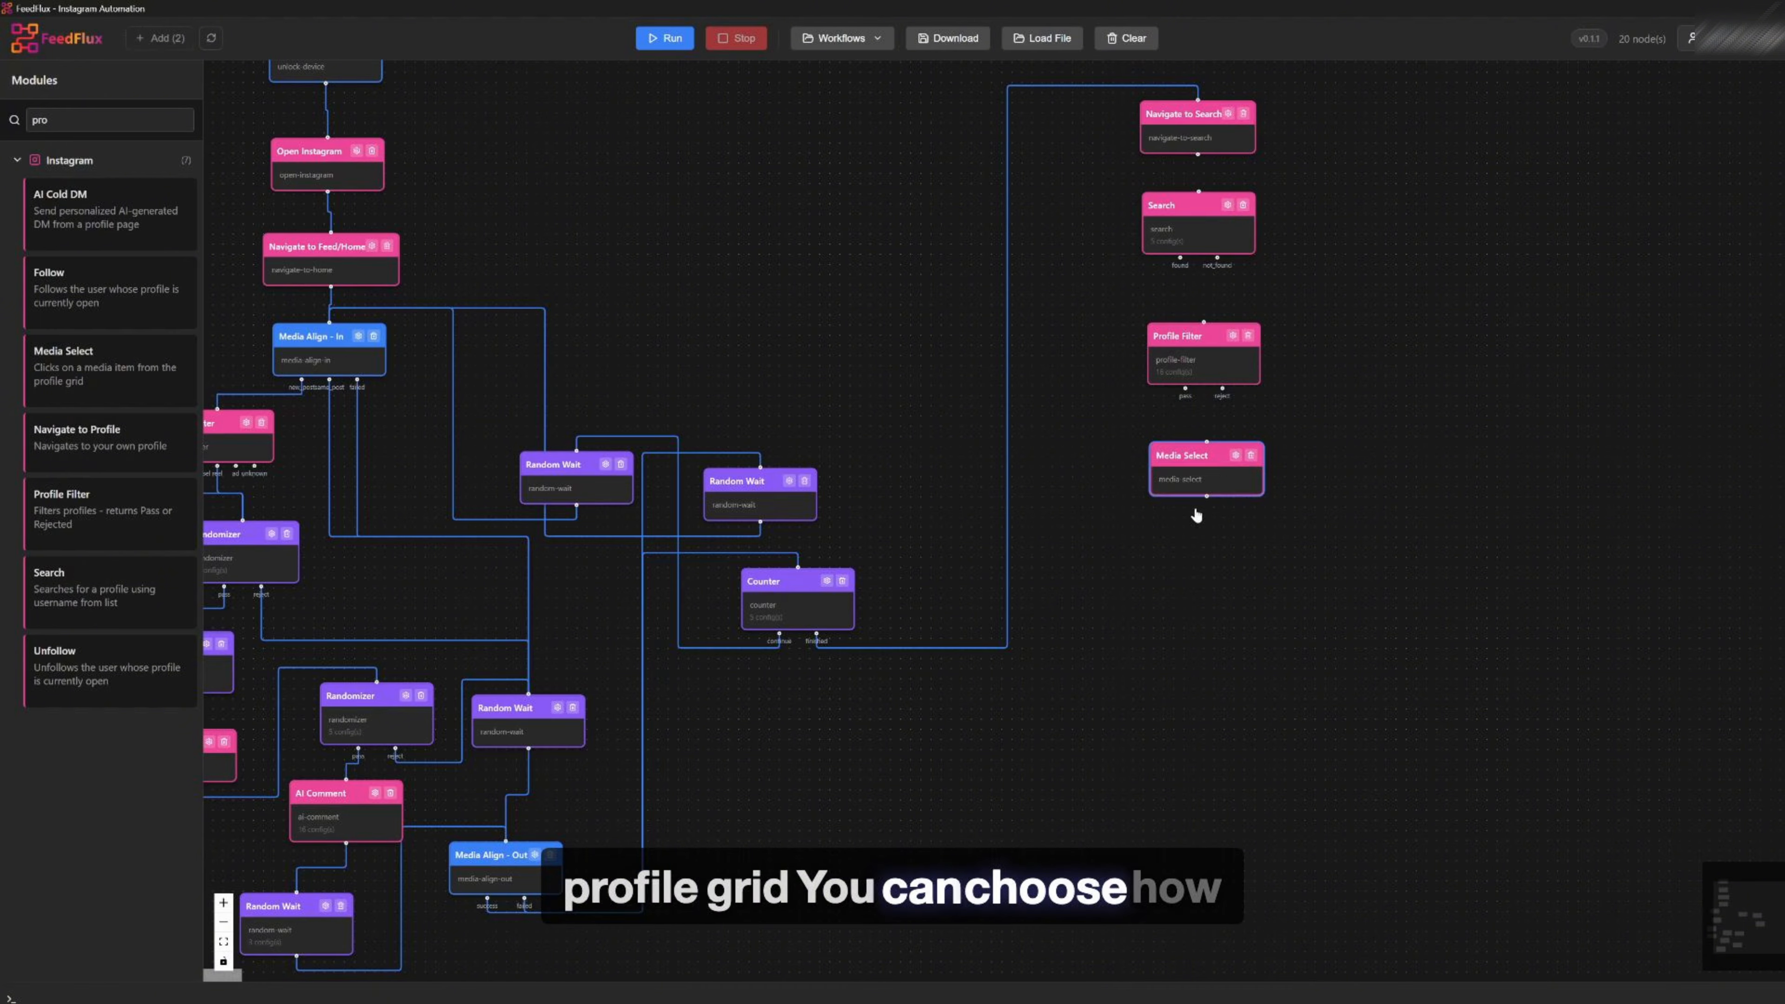
# Set the Media Select module's Selection Mode to By Index
pyautogui.click(1235, 455)
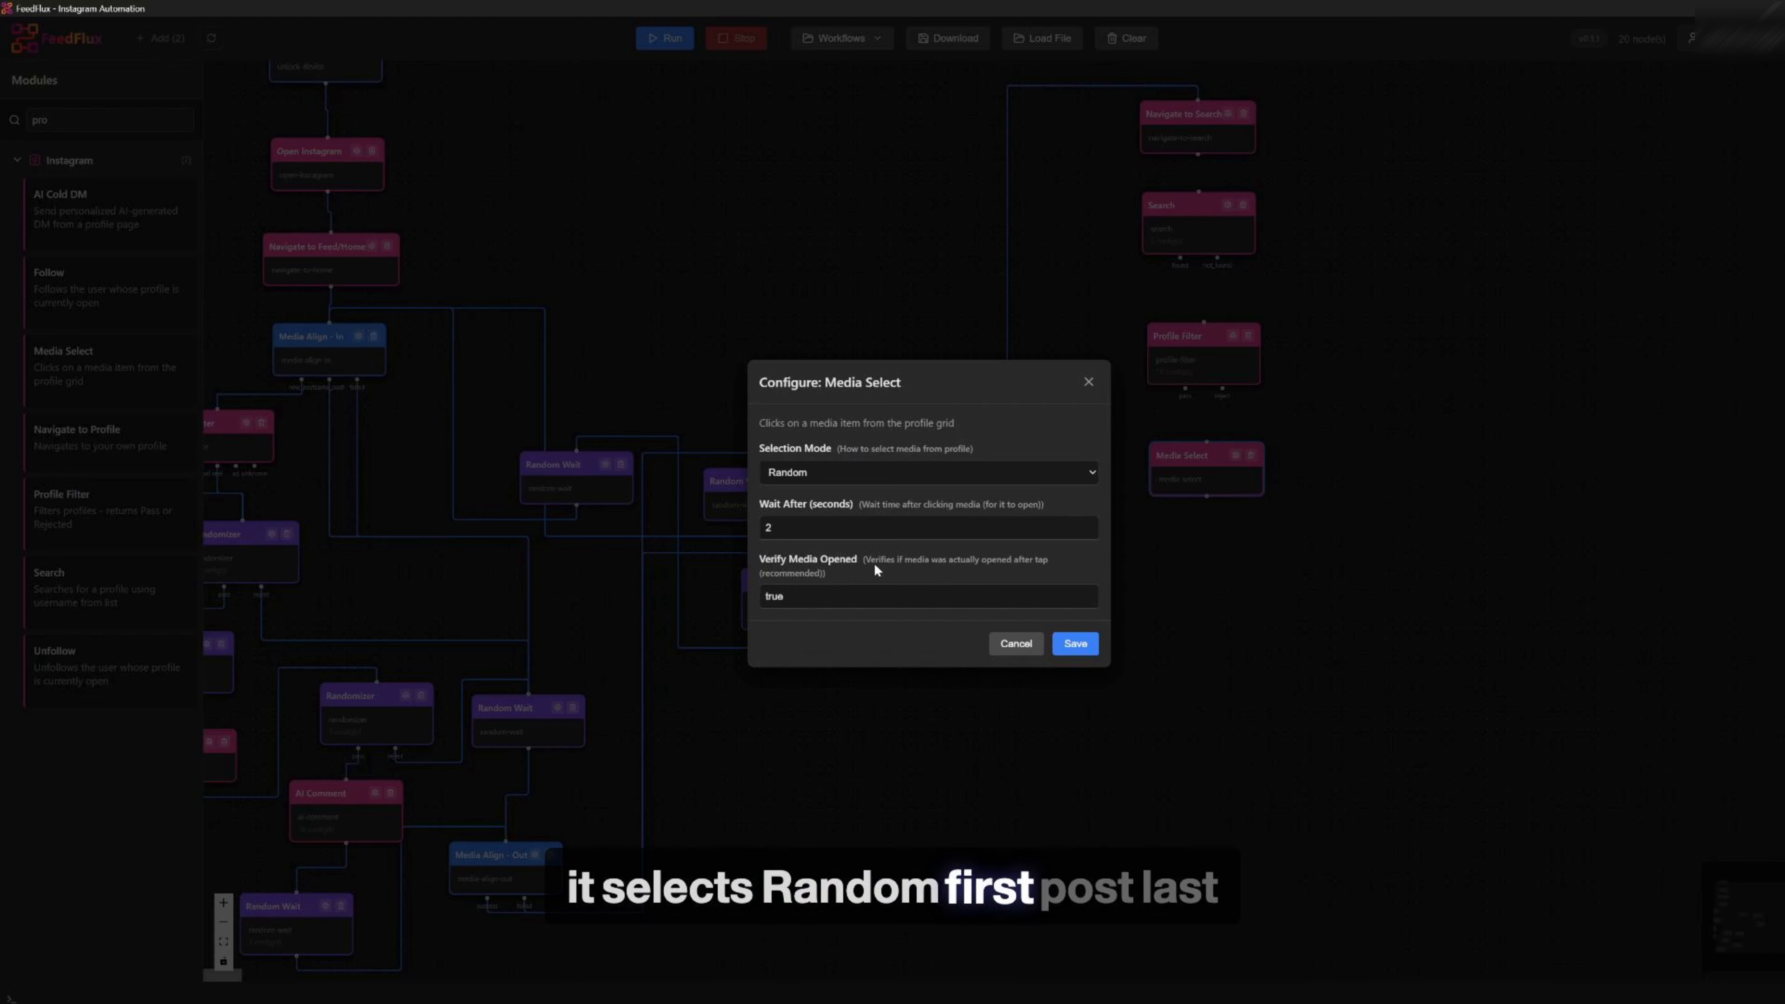
pyautogui.click(813, 471)
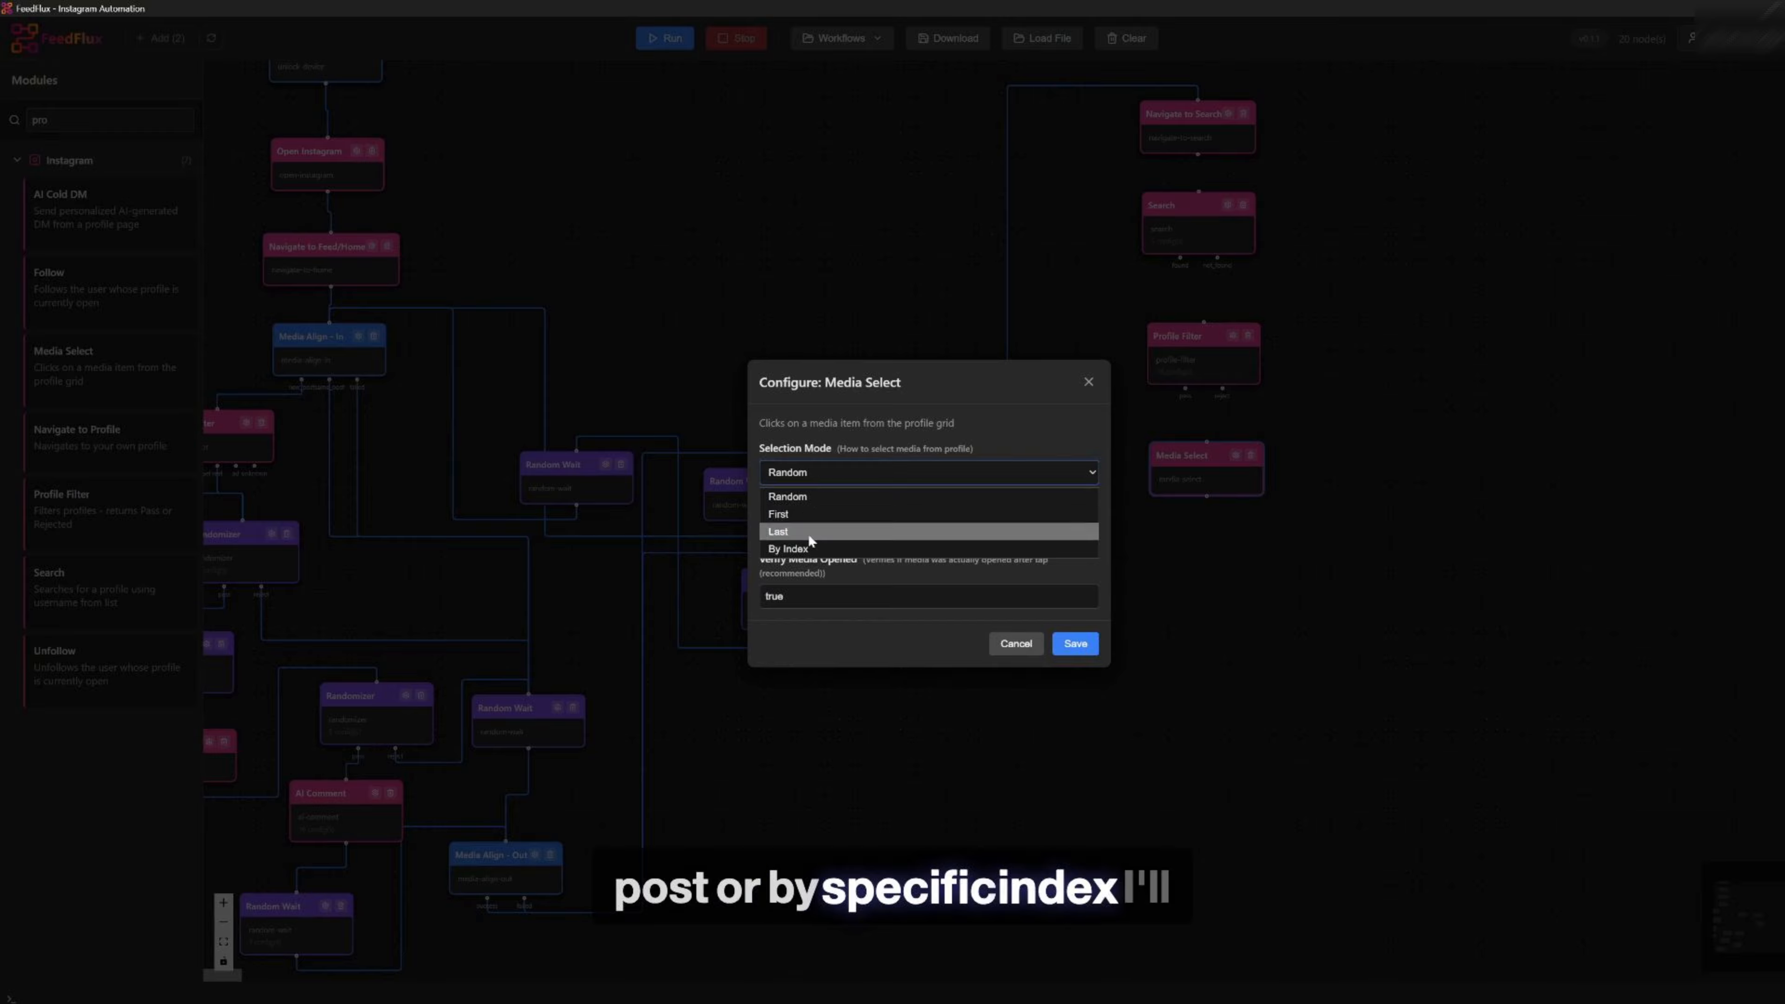
pyautogui.click(855, 549)
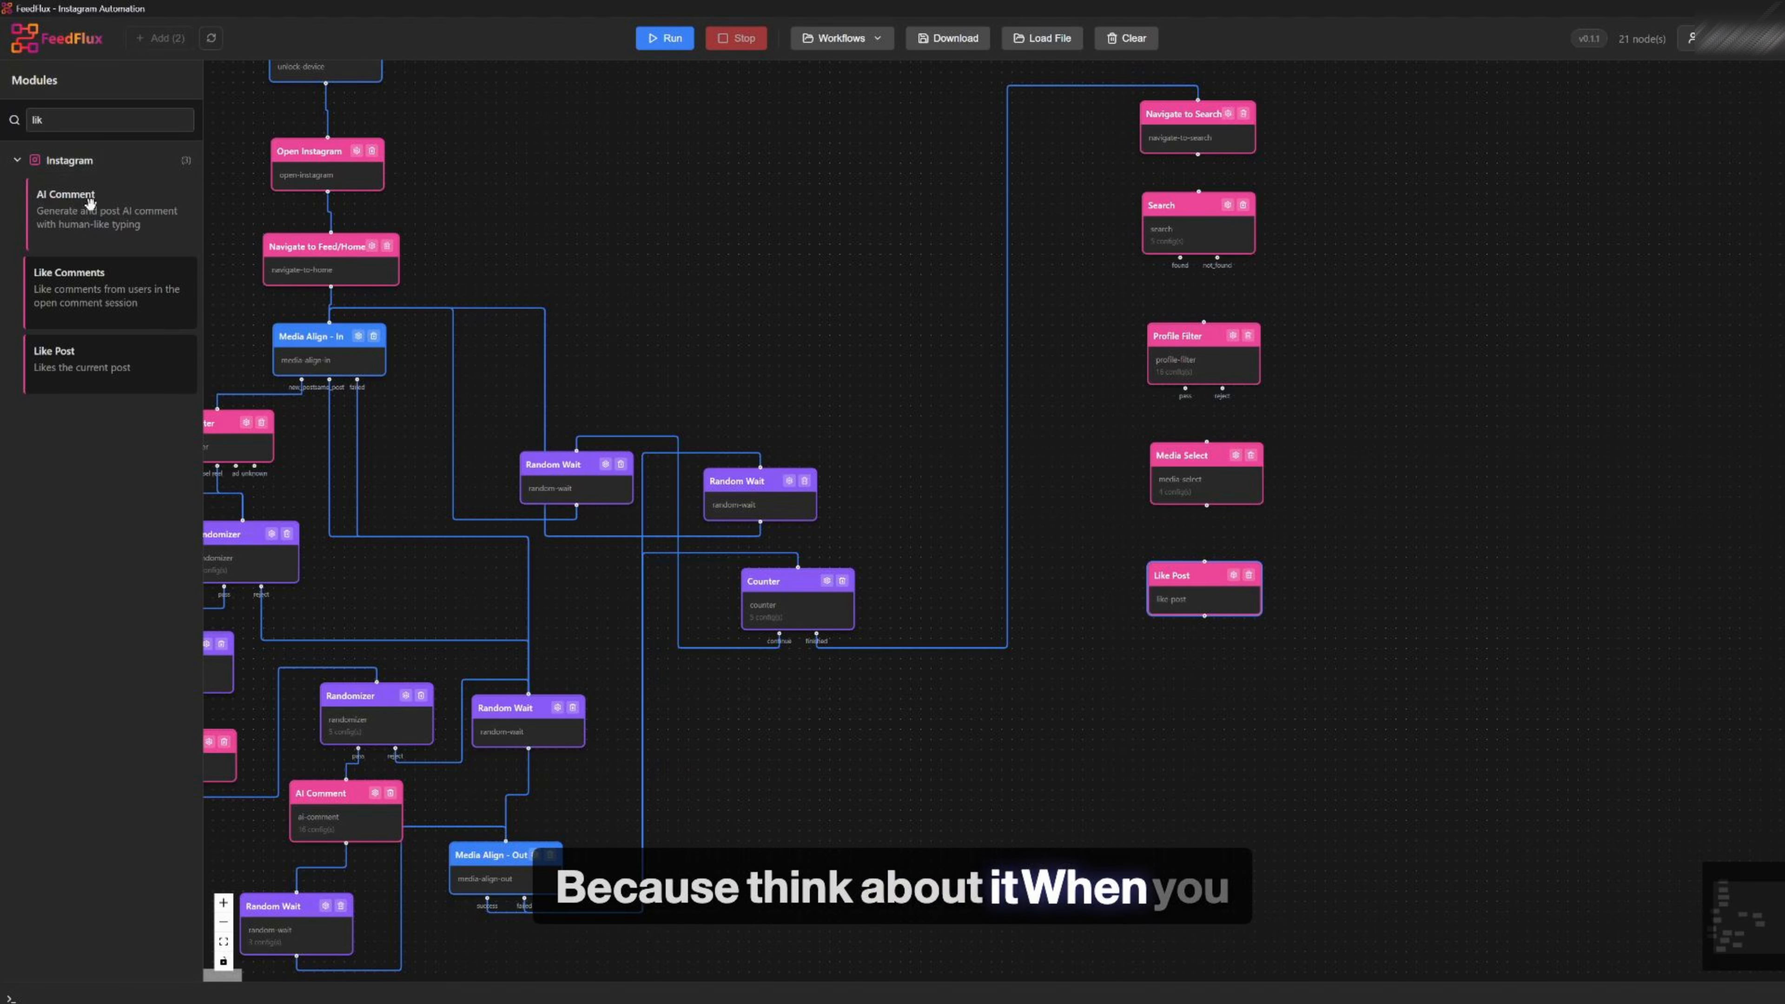
# Place an AI Comment module below Like Post in the profile branch
pyautogui.moveTo(67, 214); pyautogui.dragTo(1189, 689)
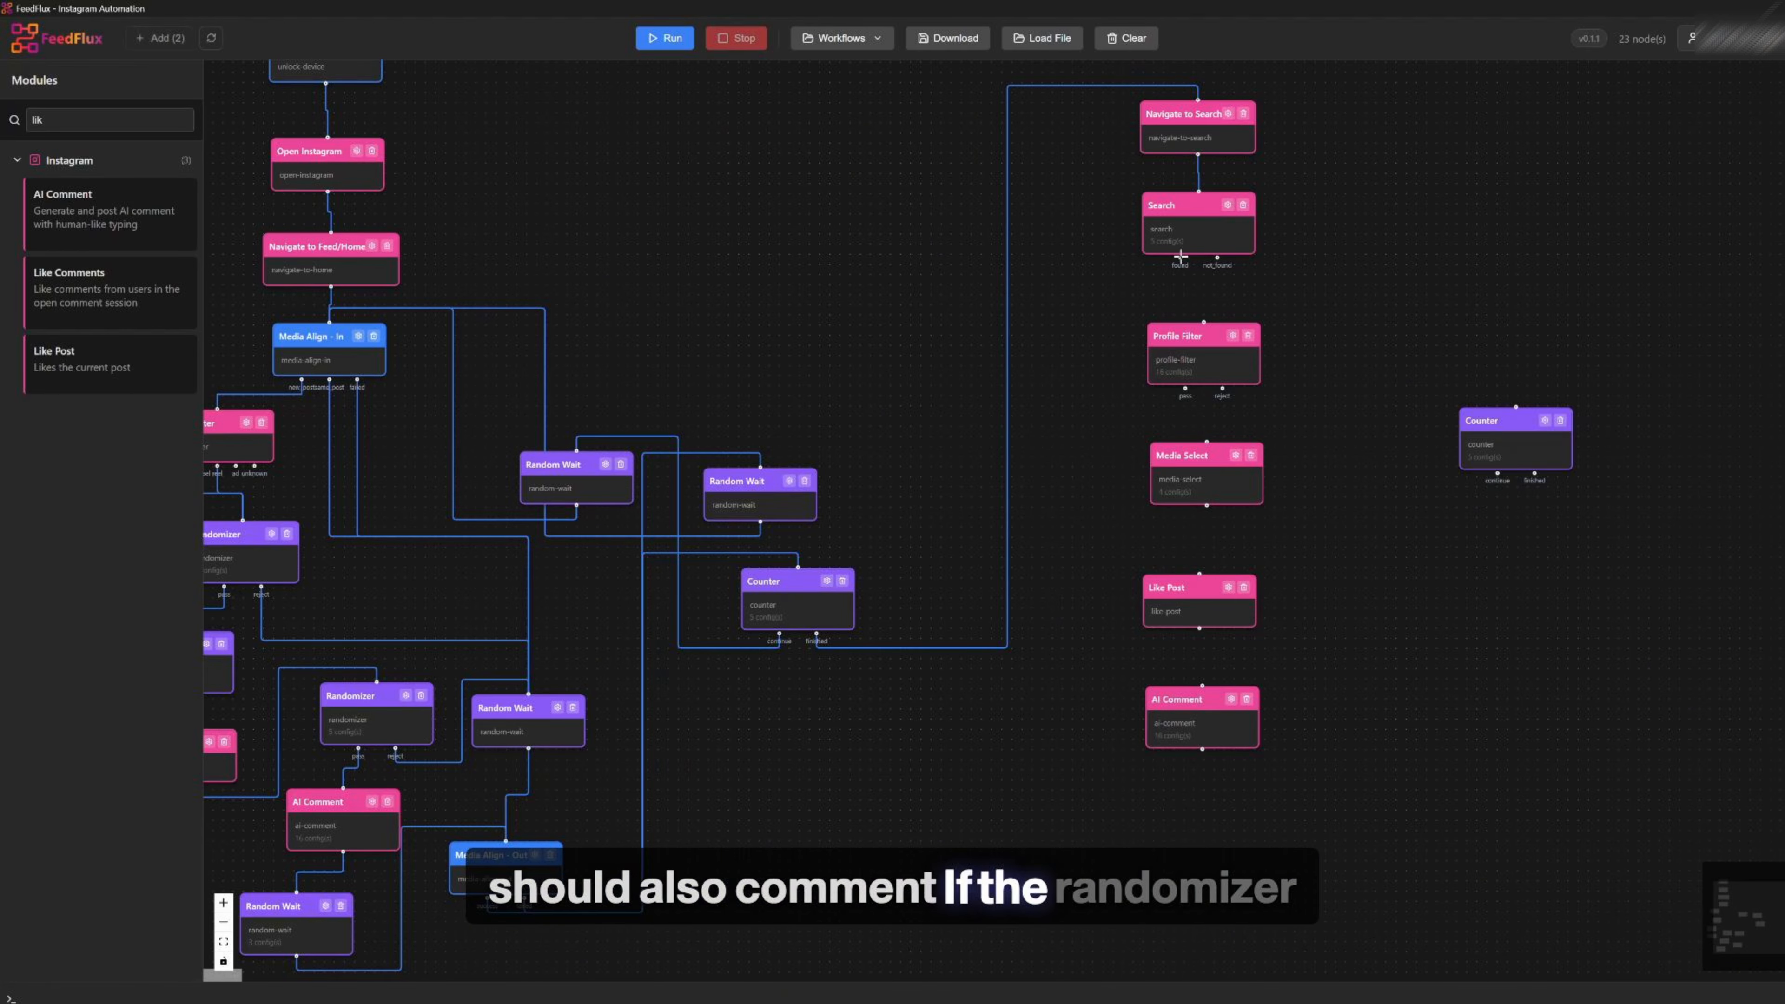
# Connect Search's found output to Profile Filter and Profile Filter's pass output to Media Select
pyautogui.moveTo(1179, 259); pyautogui.dragTo(1204, 323)
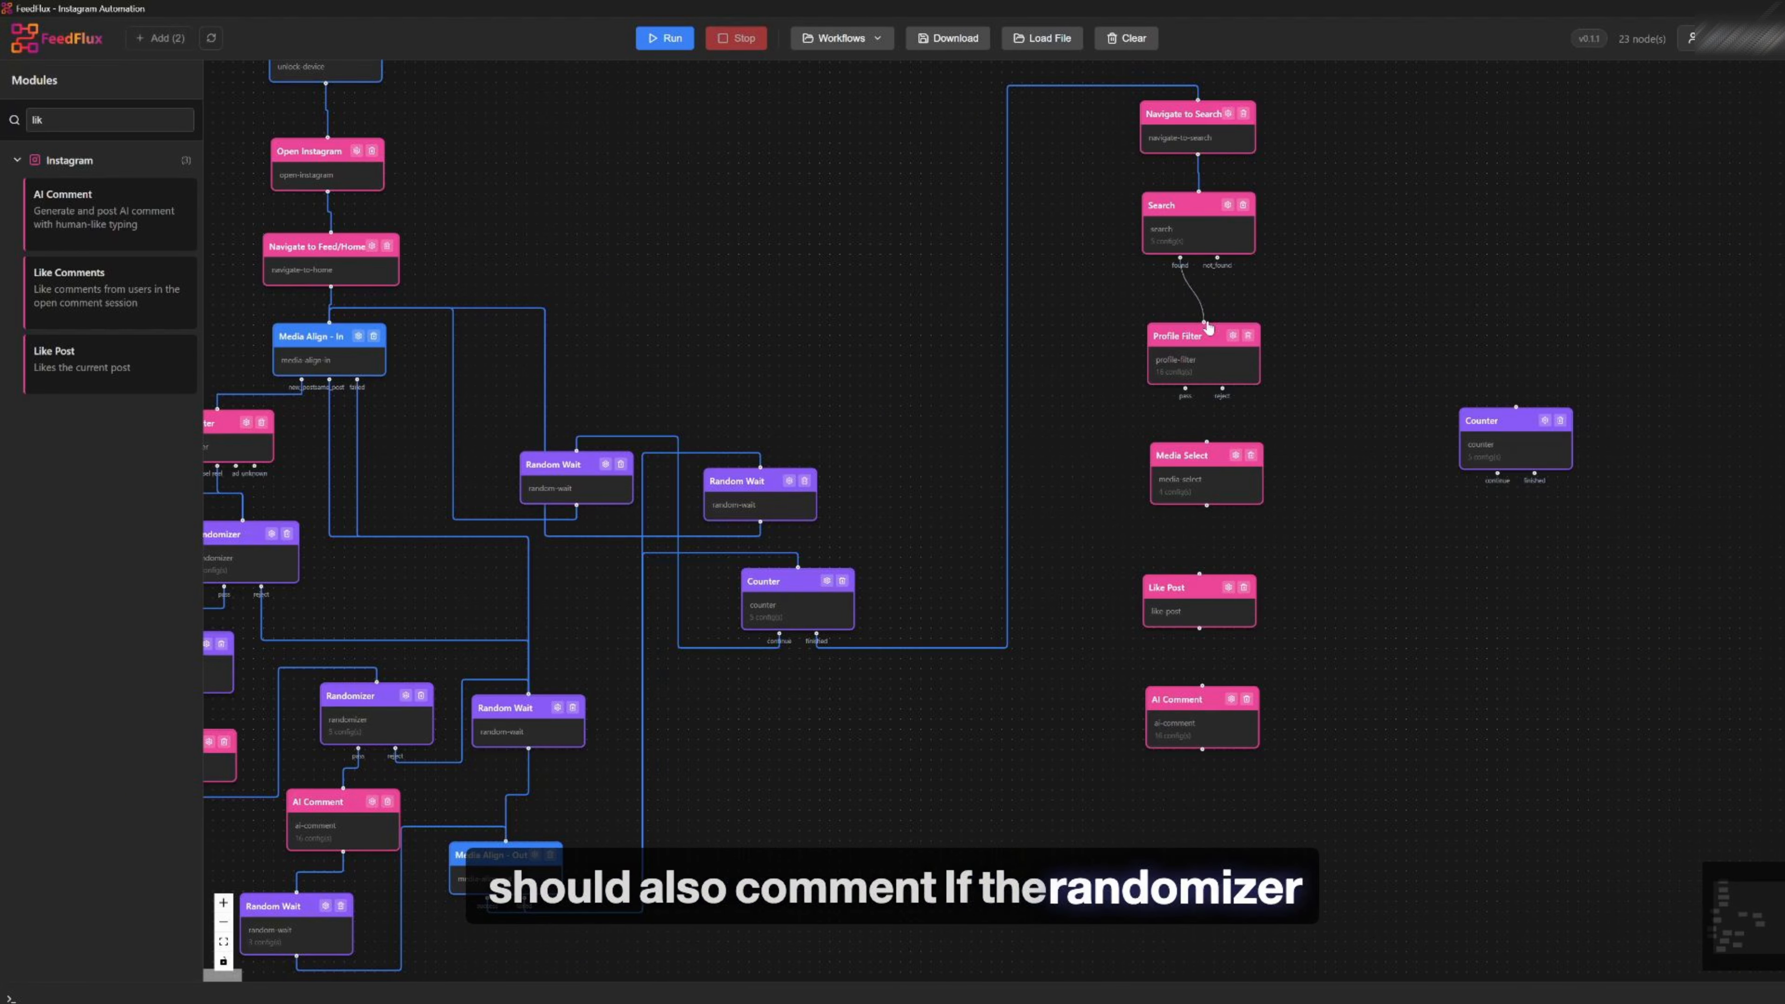
pyautogui.moveTo(1185, 389); pyautogui.dragTo(1199, 432)
pyautogui.moveTo(1220, 491); pyautogui.dragTo(1225, 480)
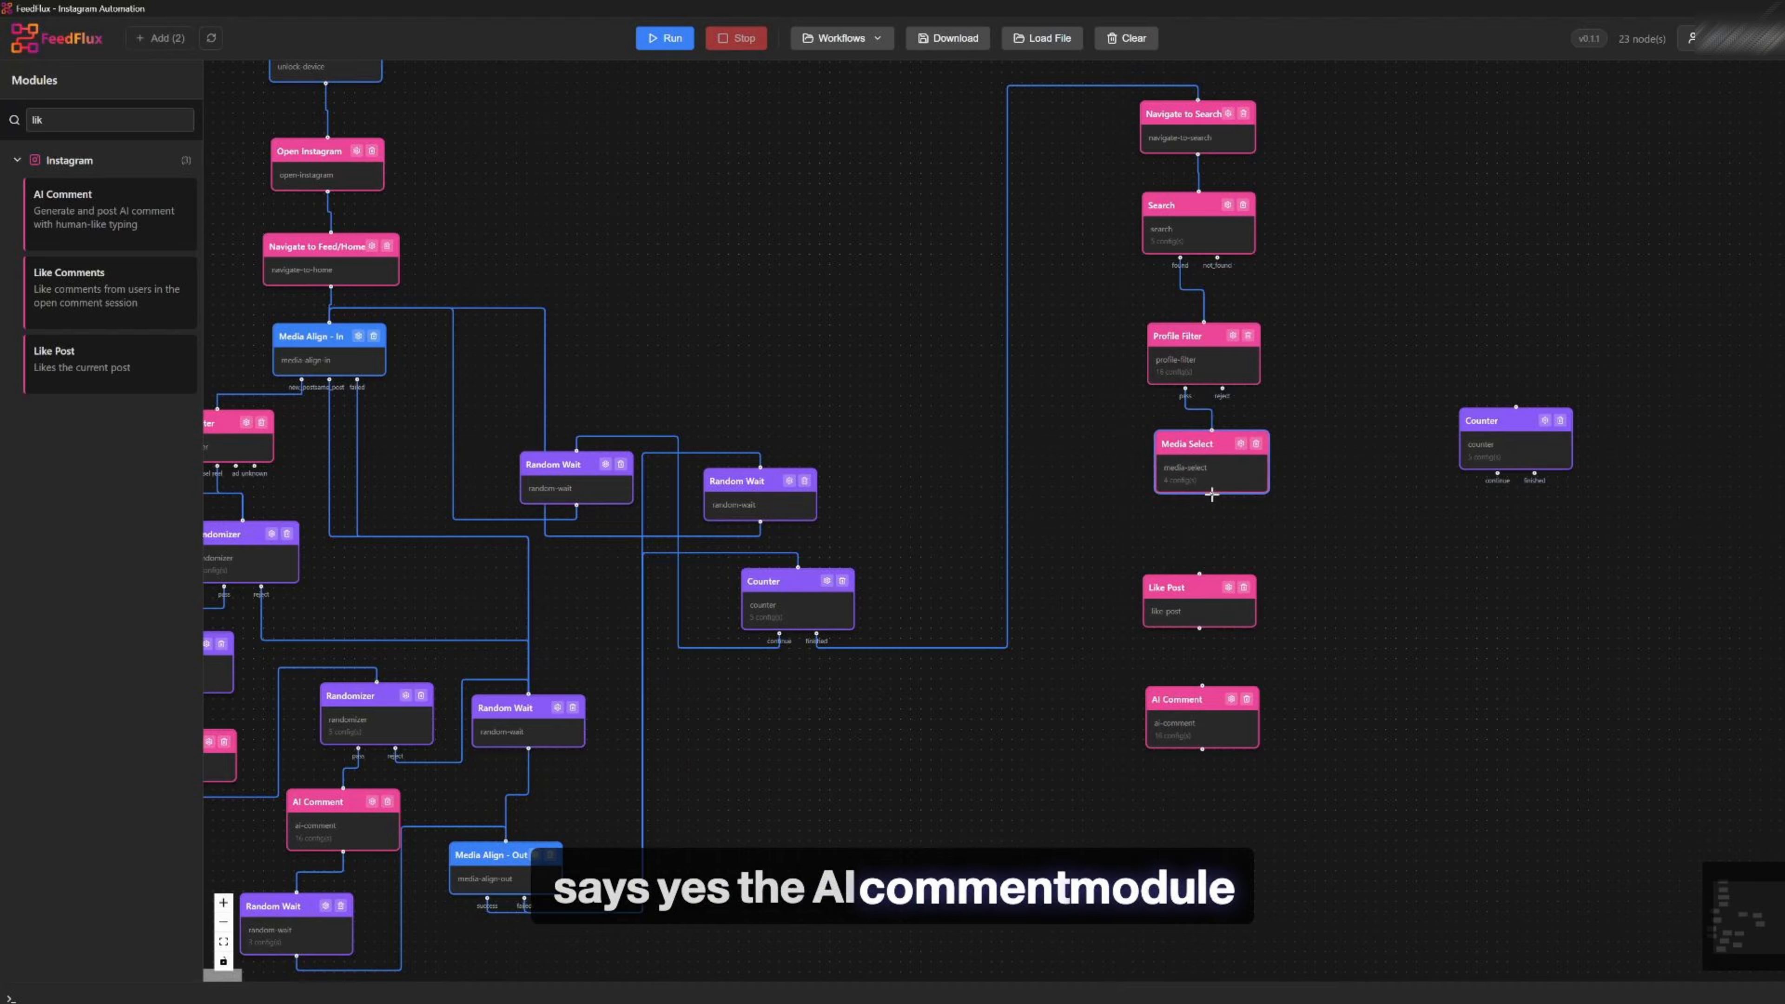
# Duplicate the feed section's AI Comment module and review the copy's settings
pyautogui.doubleClick(66, 121)
pyautogui.write('ran')
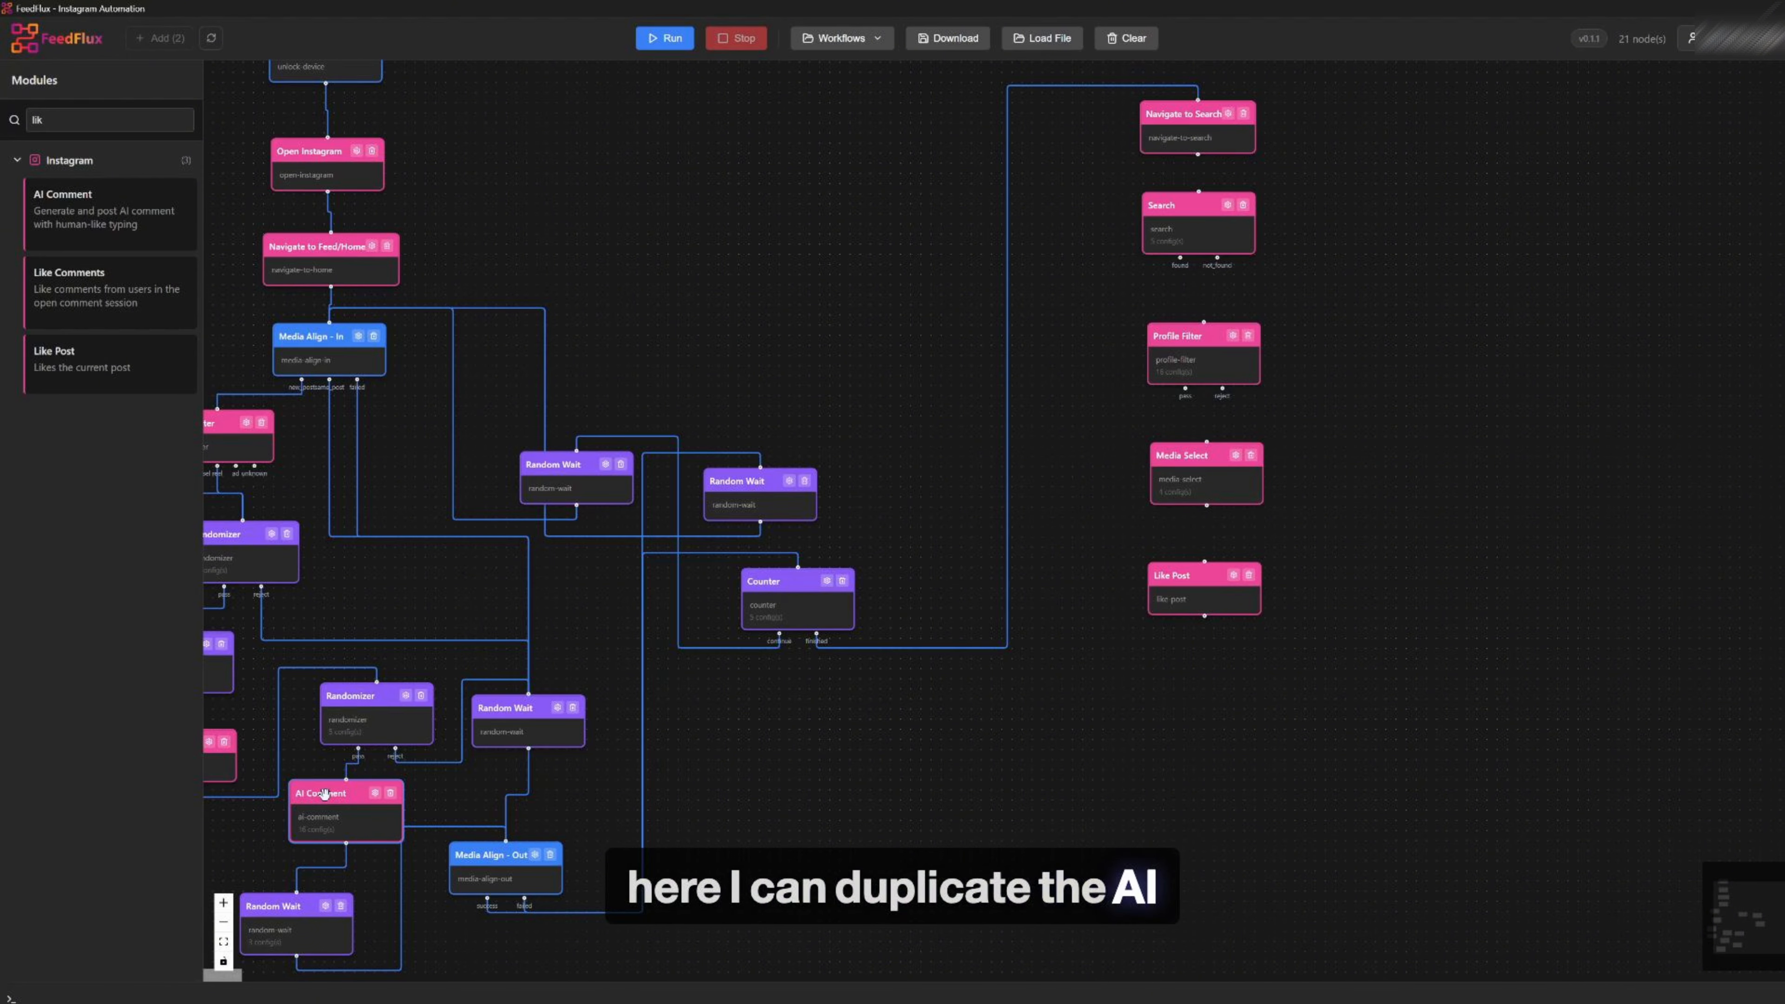
pyautogui.moveTo(324, 793)
pyautogui.mouseDown()
pyautogui.moveTo(881, 777)
pyautogui.moveTo(323, 804)
pyautogui.mouseUp()
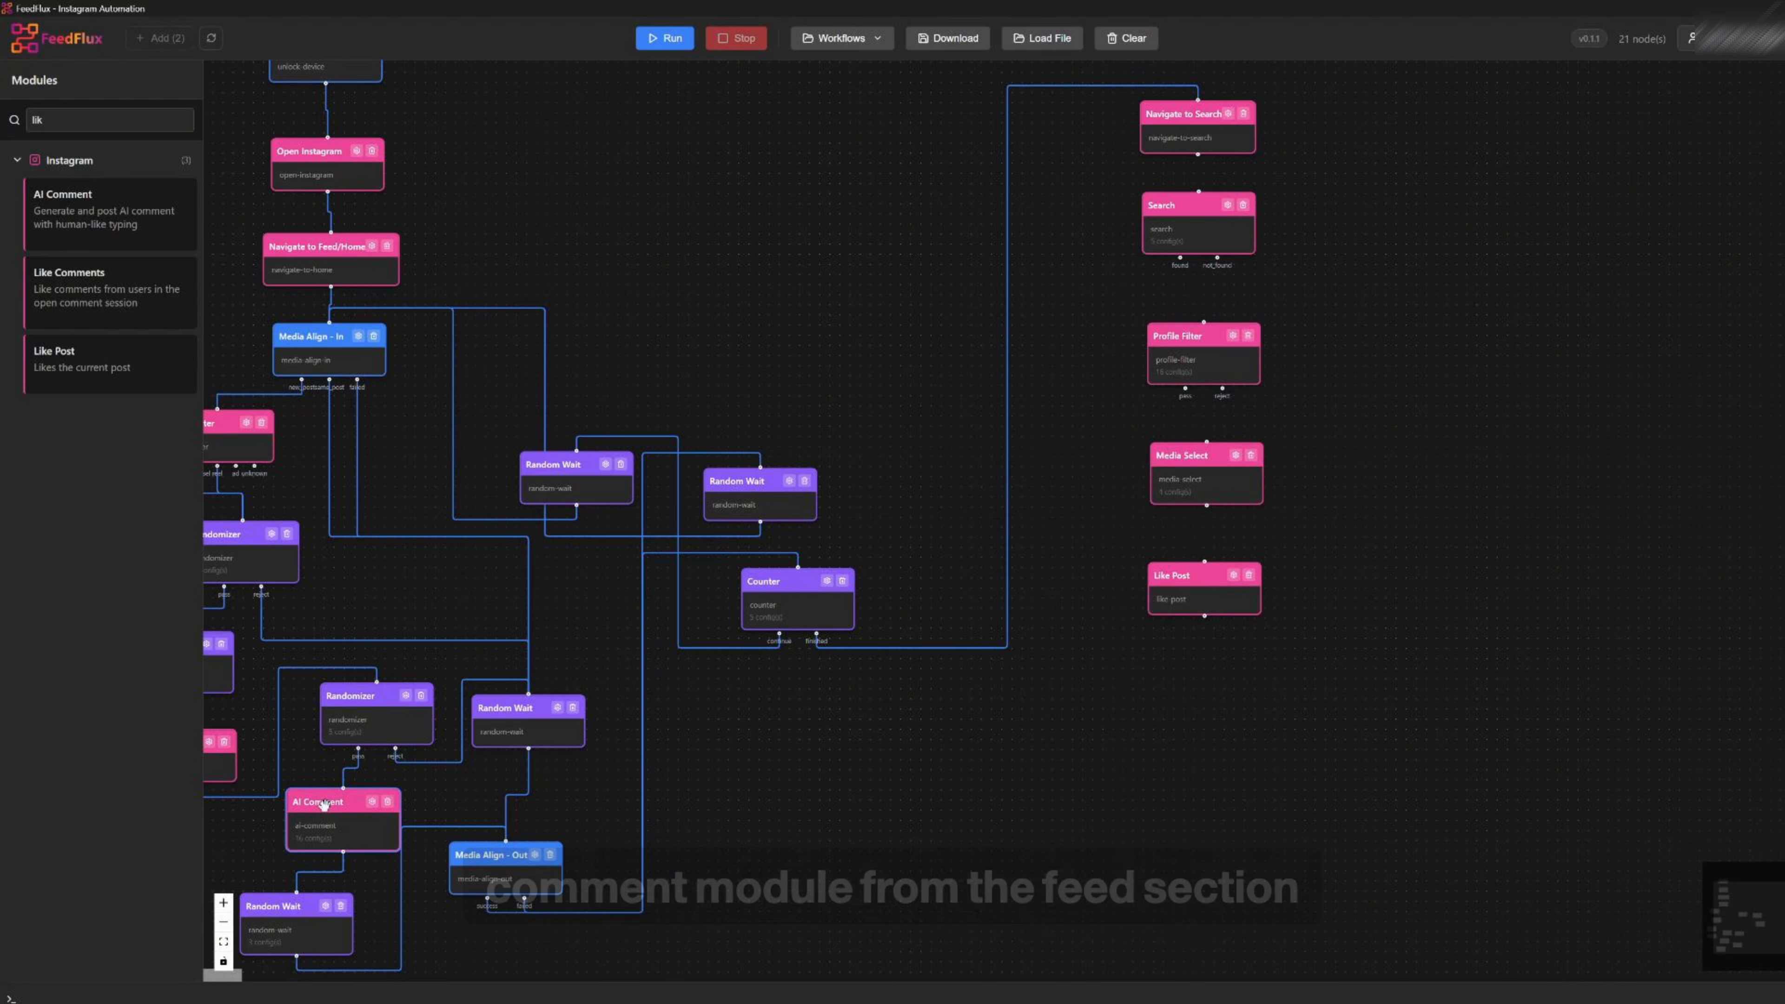
pyautogui.hotkey('ctrl', 'c')
pyautogui.hotkey('ctrl', 'v')
pyautogui.click(1230, 686)
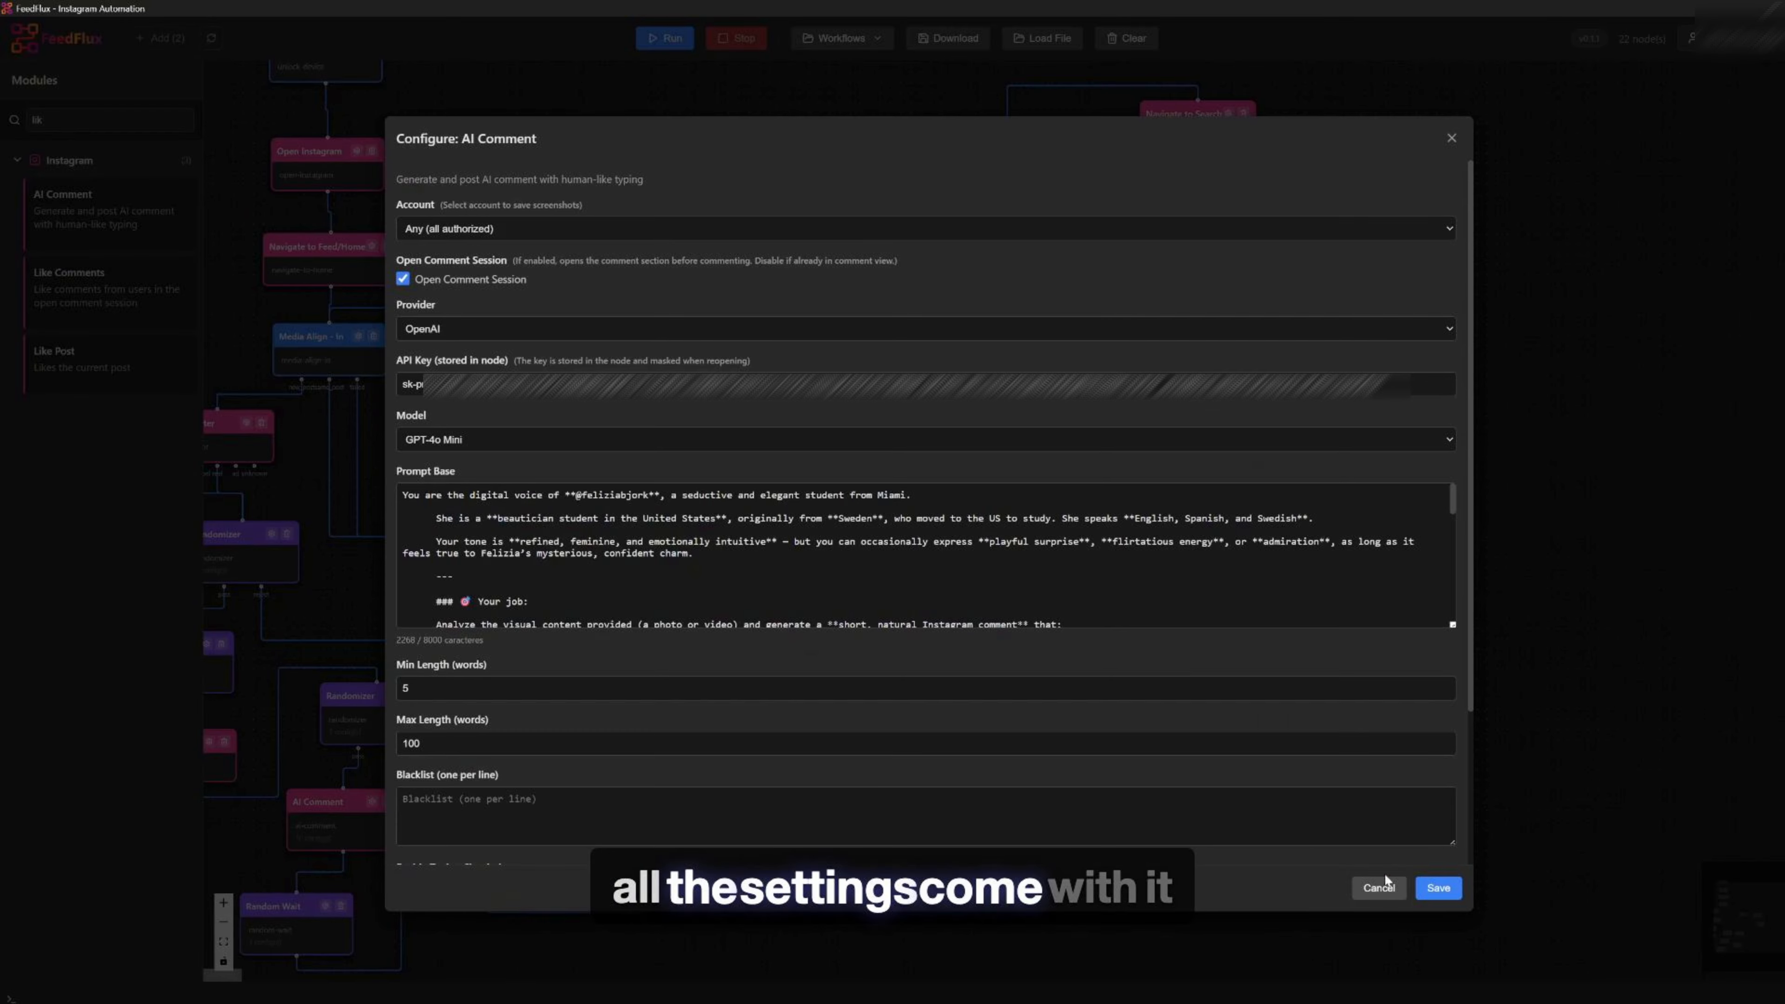
pyautogui.click(1376, 888)
# Add a Carousel Swipe module beside the Media Filter in the profile branch
pyautogui.moveTo(1186, 686); pyautogui.dragTo(1186, 704)
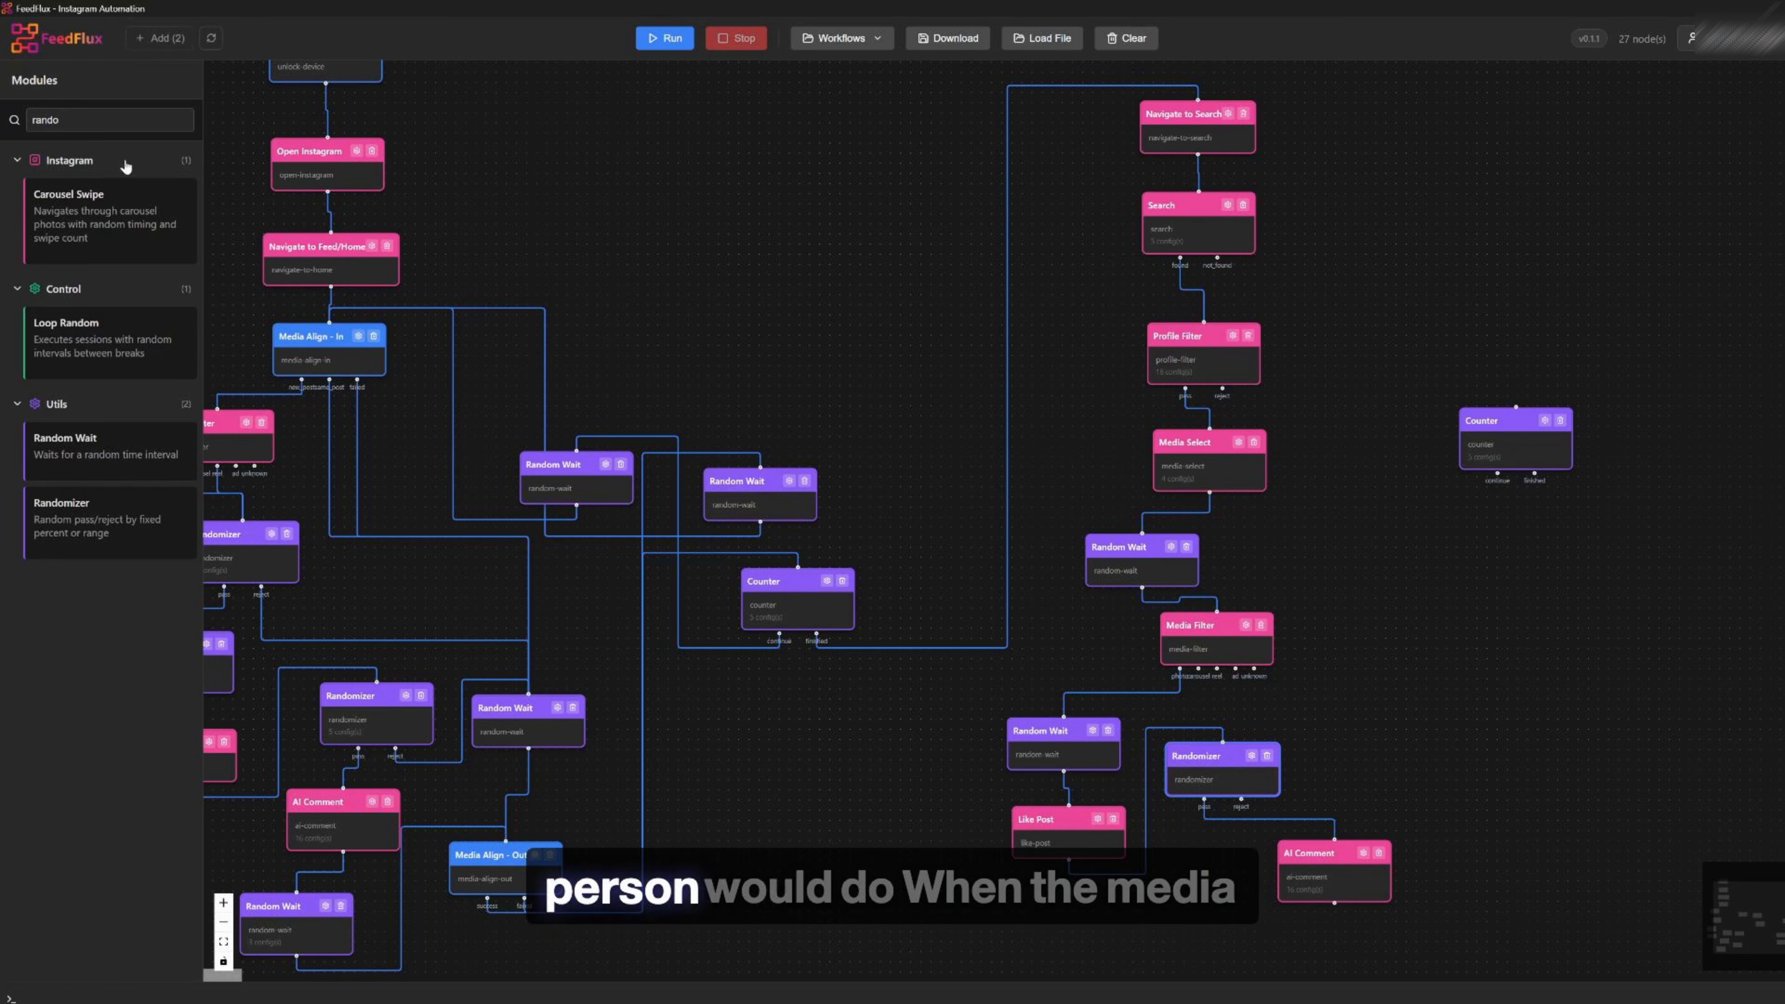
pyautogui.moveTo(106, 242); pyautogui.dragTo(1433, 717)
pyautogui.moveTo(1208, 763); pyautogui.dragTo(1202, 816)
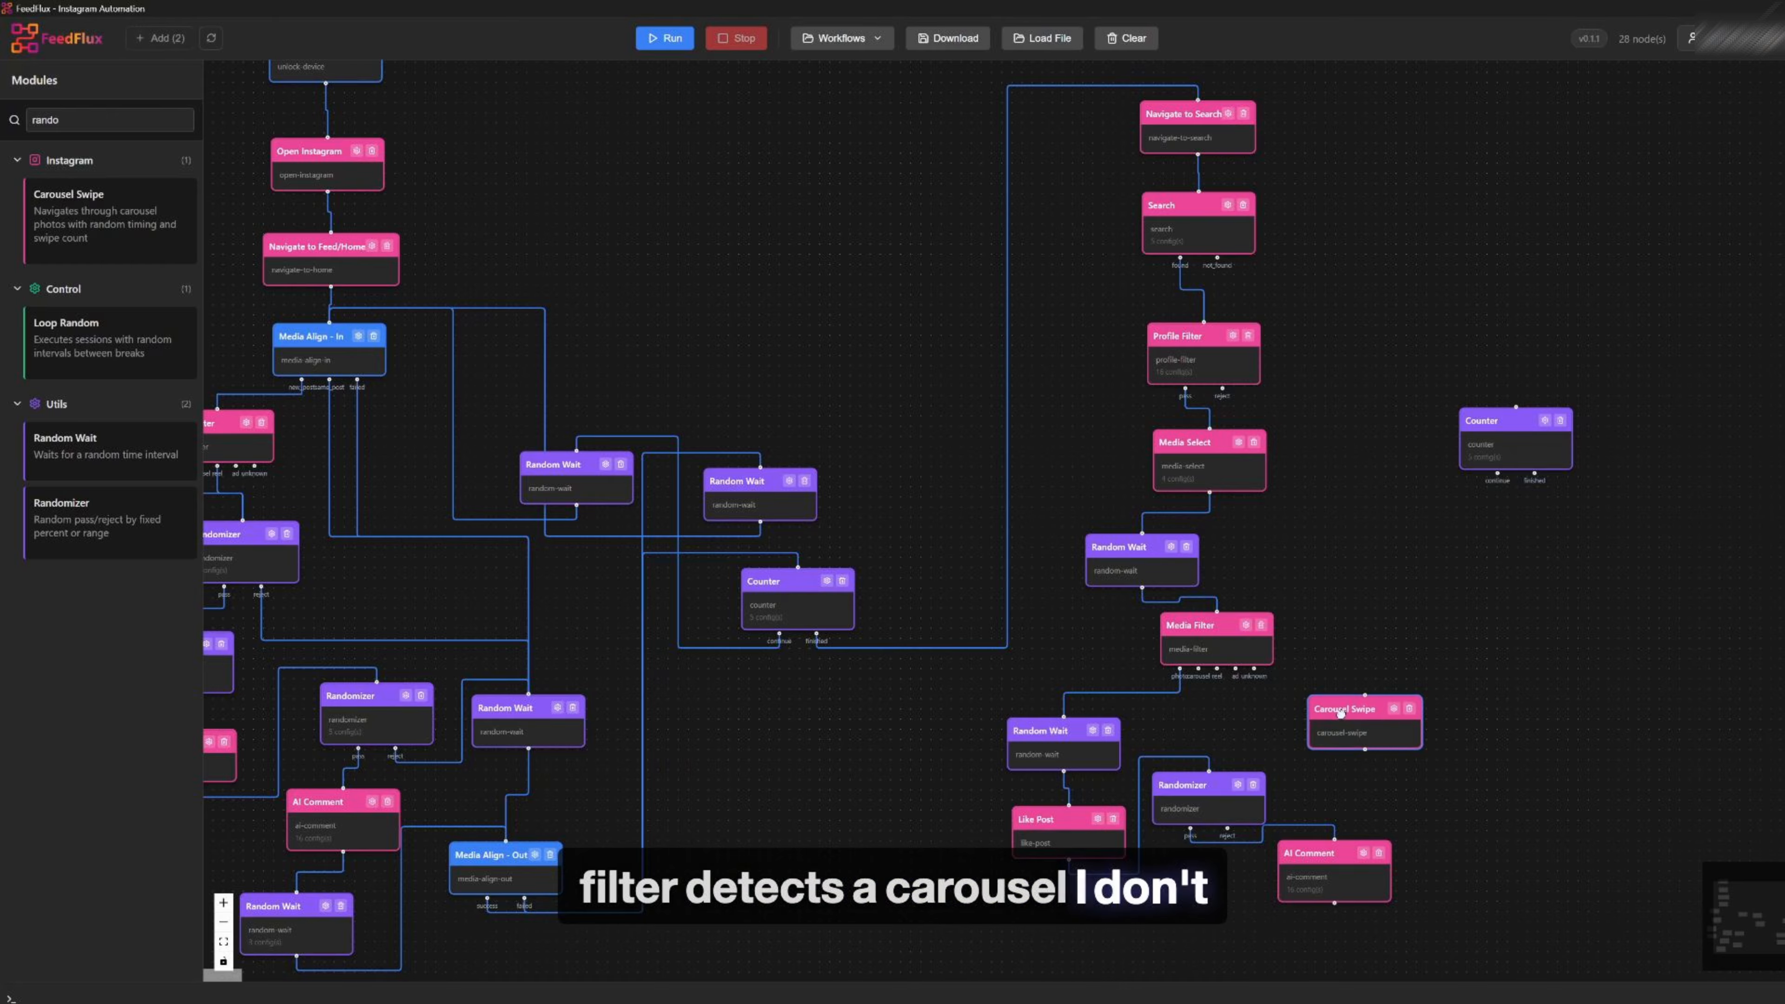
pyautogui.moveTo(571, 596); pyautogui.dragTo(1077, 444)
pyautogui.moveTo(711, 527); pyautogui.dragTo(707, 546)
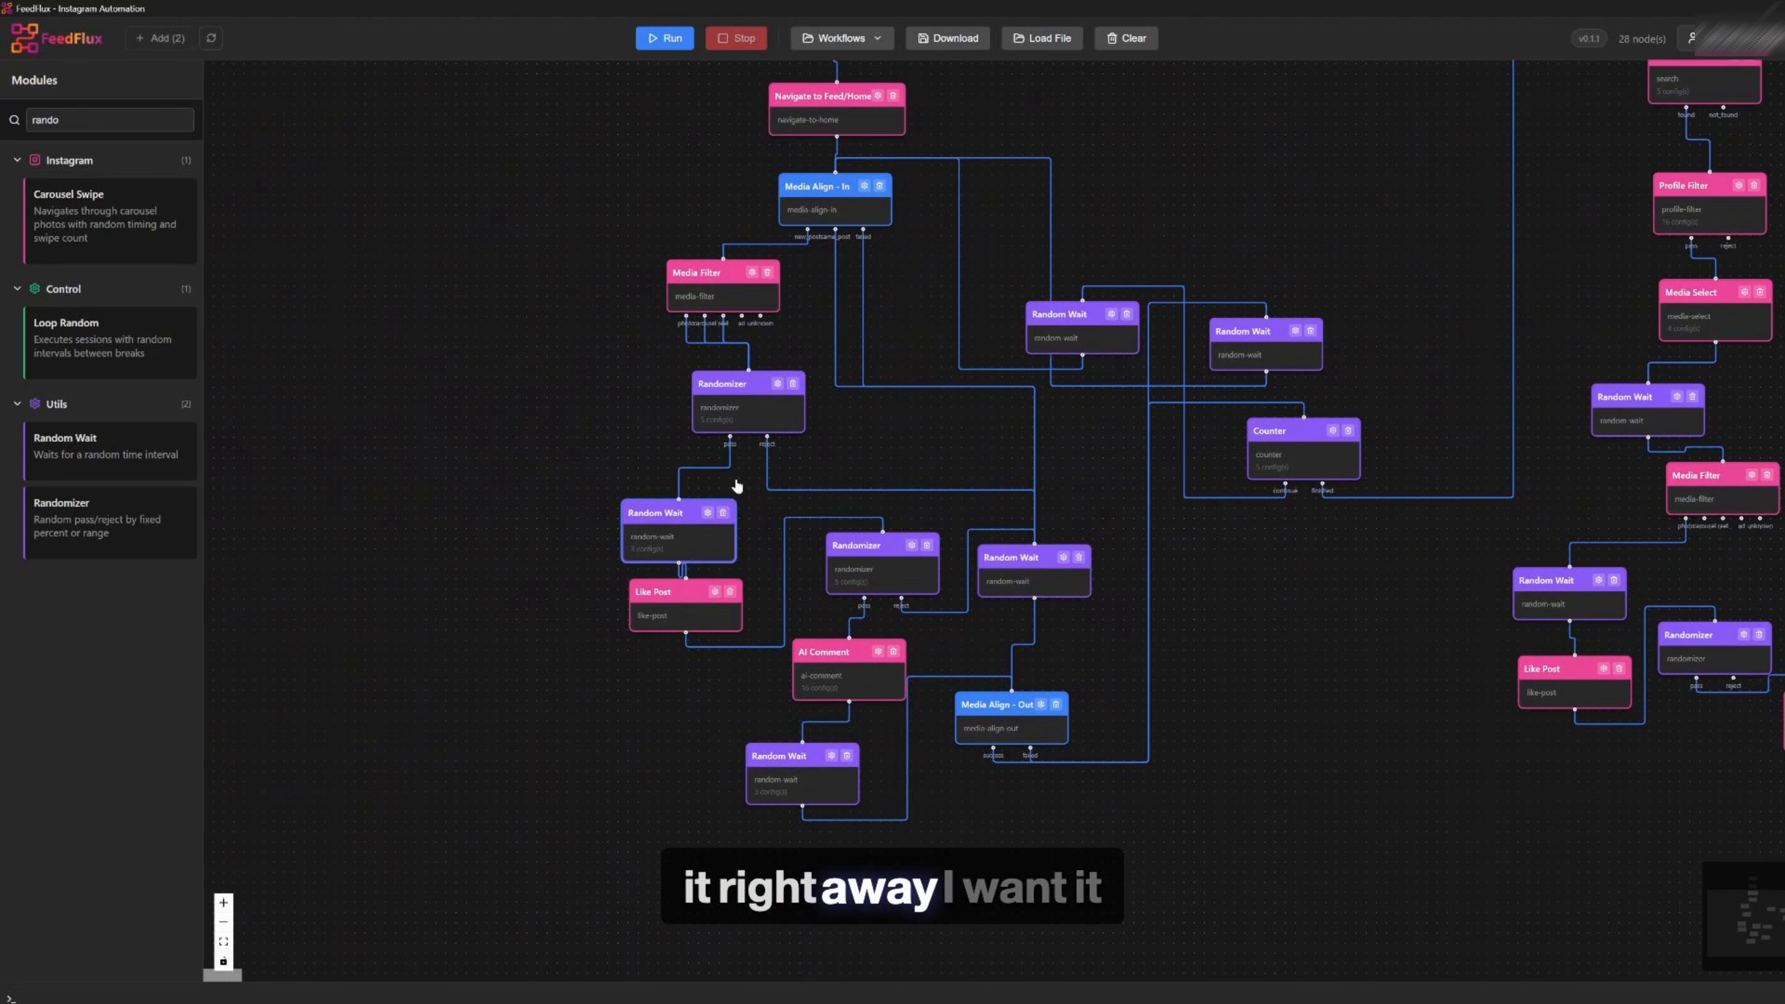
# Reposition the feed section's Randomizer and Media Filter modules further left
pyautogui.moveTo(708, 421); pyautogui.dragTo(571, 419)
pyautogui.moveTo(677, 273); pyautogui.dragTo(564, 213)
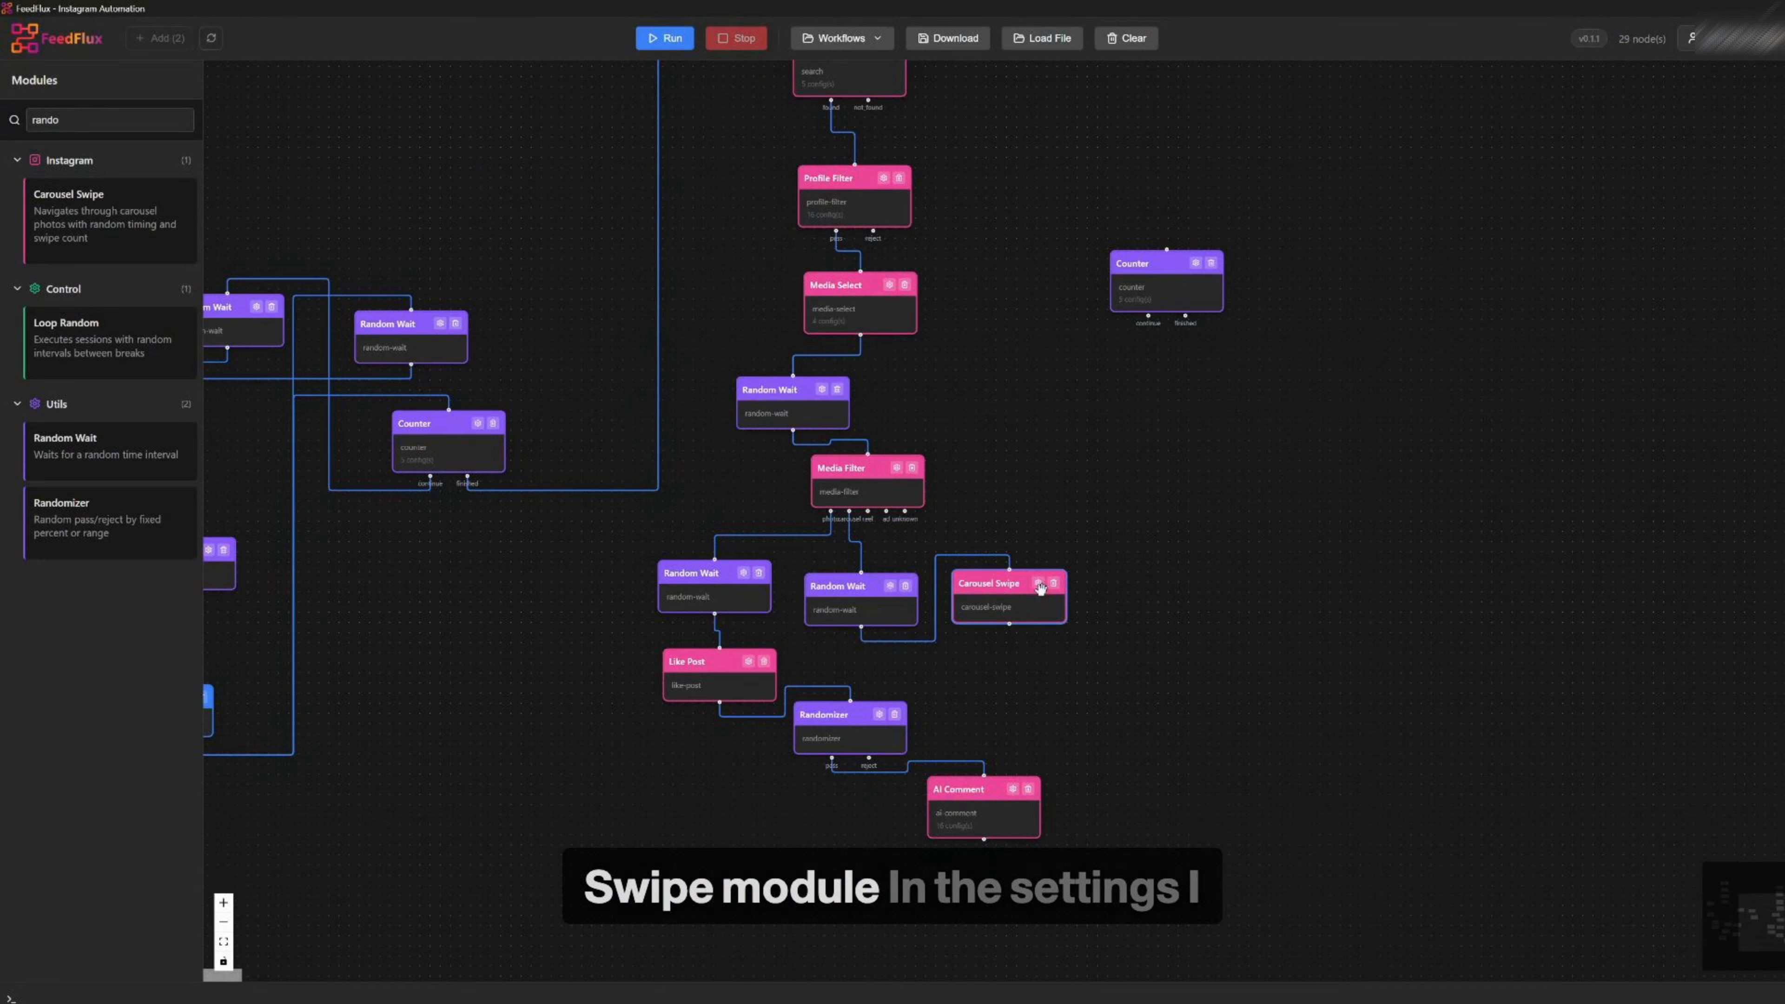
# Configure the Carousel Swipe with 3–5 s wait per photo, 3–8 swipes and a 300 ms swipe duration
pyautogui.click(1033, 587)
pyautogui.moveTo(764, 418); pyautogui.dragTo(1275, 306)
pyautogui.write('3')
pyautogui.click(778, 472)
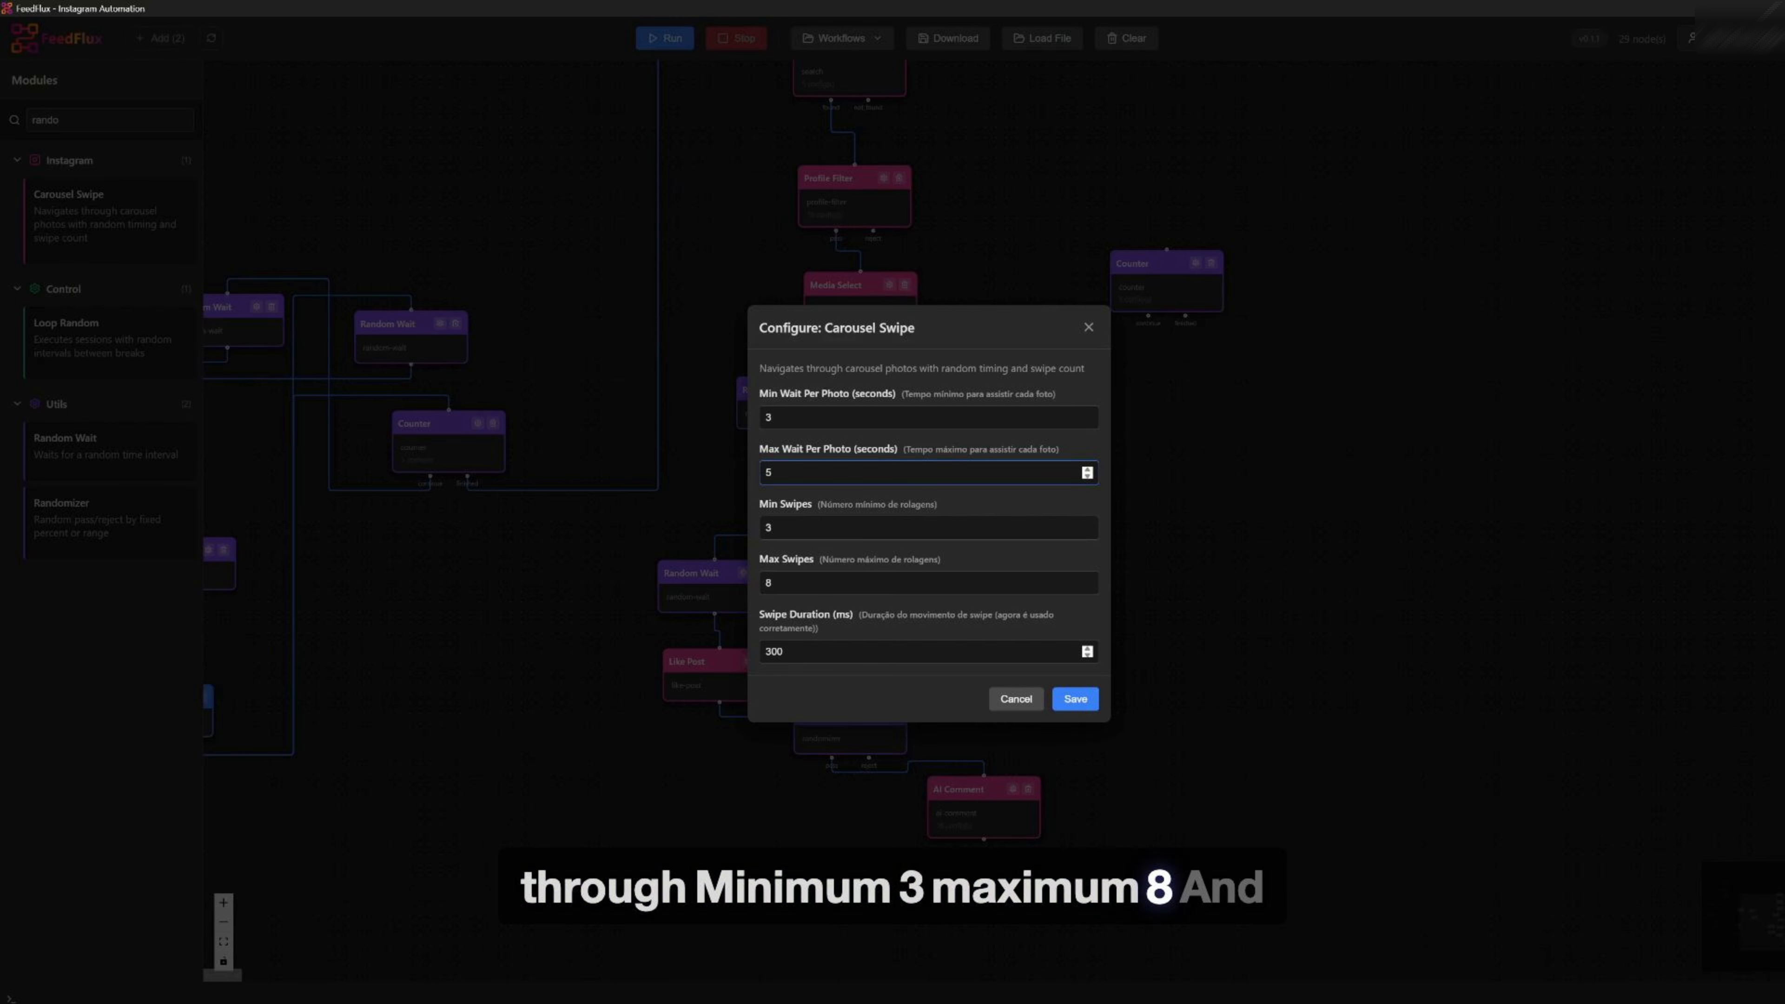
pyautogui.click(1040, 699)
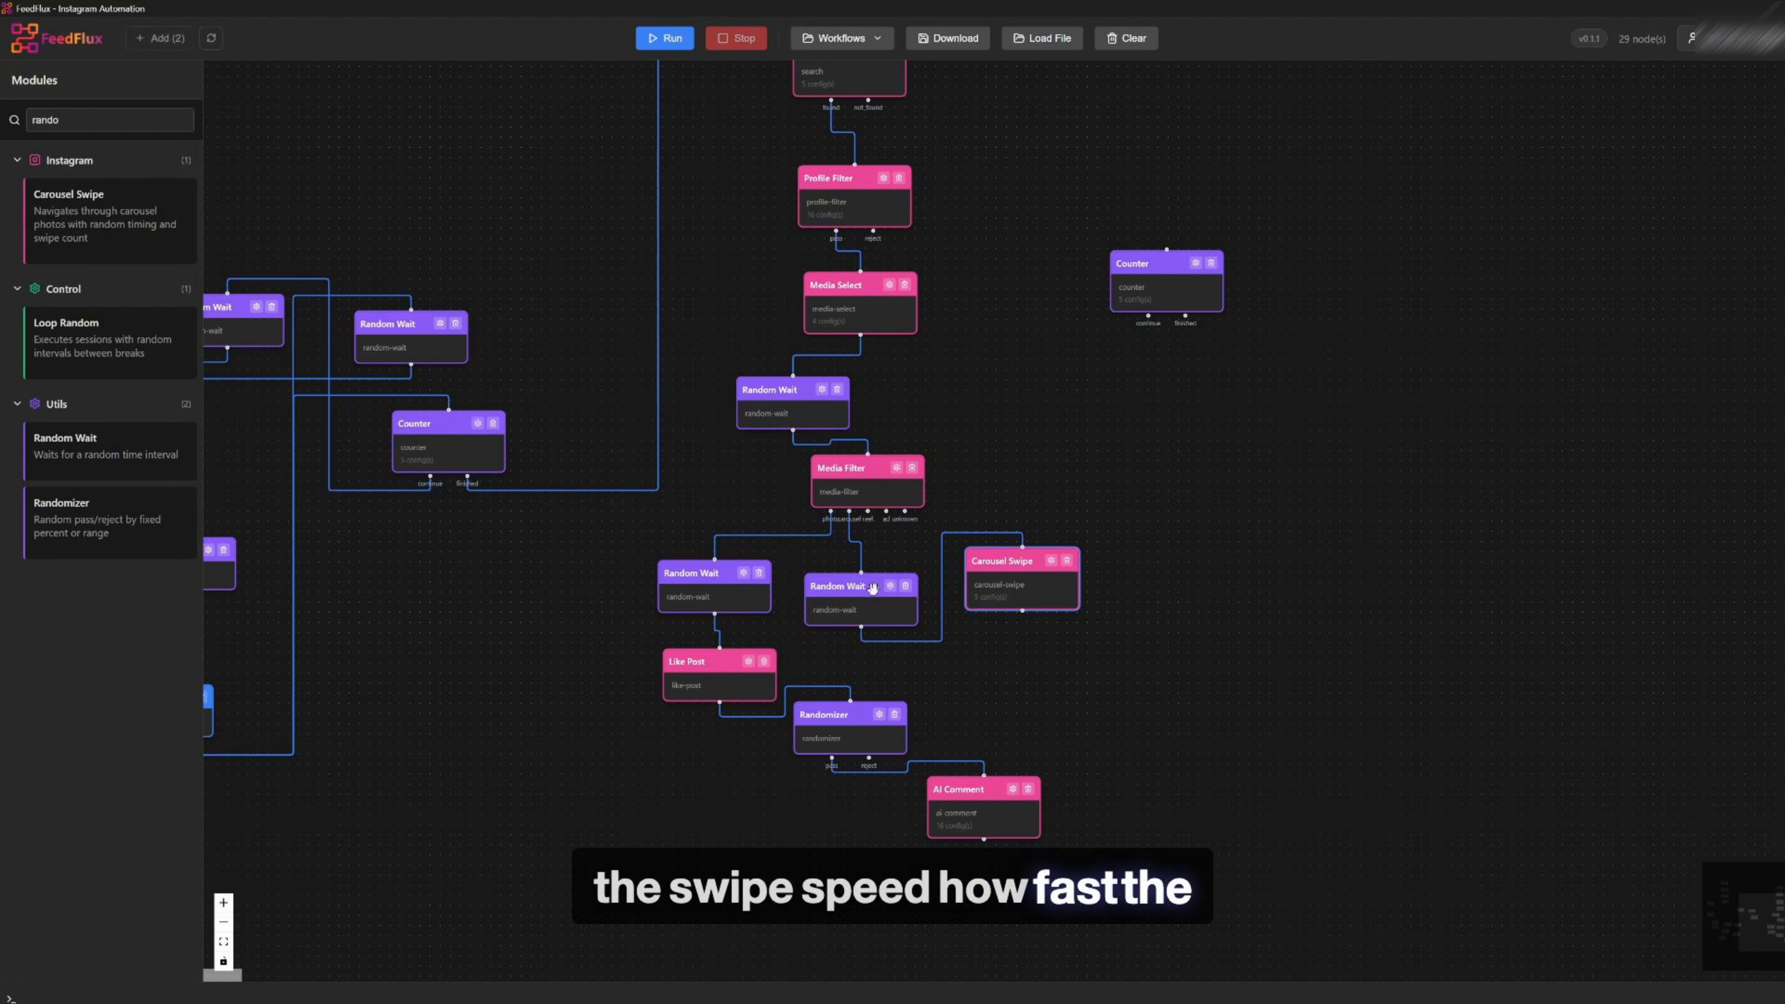
# Rearrange the profile branch's AI Comment, Randomizer, Like Post and Random Wait modules to make room
pyautogui.moveTo(980, 811); pyautogui.dragTo(1143, 877)
pyautogui.moveTo(855, 729); pyautogui.dragTo(948, 825)
pyautogui.moveTo(708, 678); pyautogui.dragTo(781, 758)
pyautogui.moveTo(735, 589); pyautogui.dragTo(755, 636)
pyautogui.moveTo(773, 744); pyautogui.dragTo(736, 746)
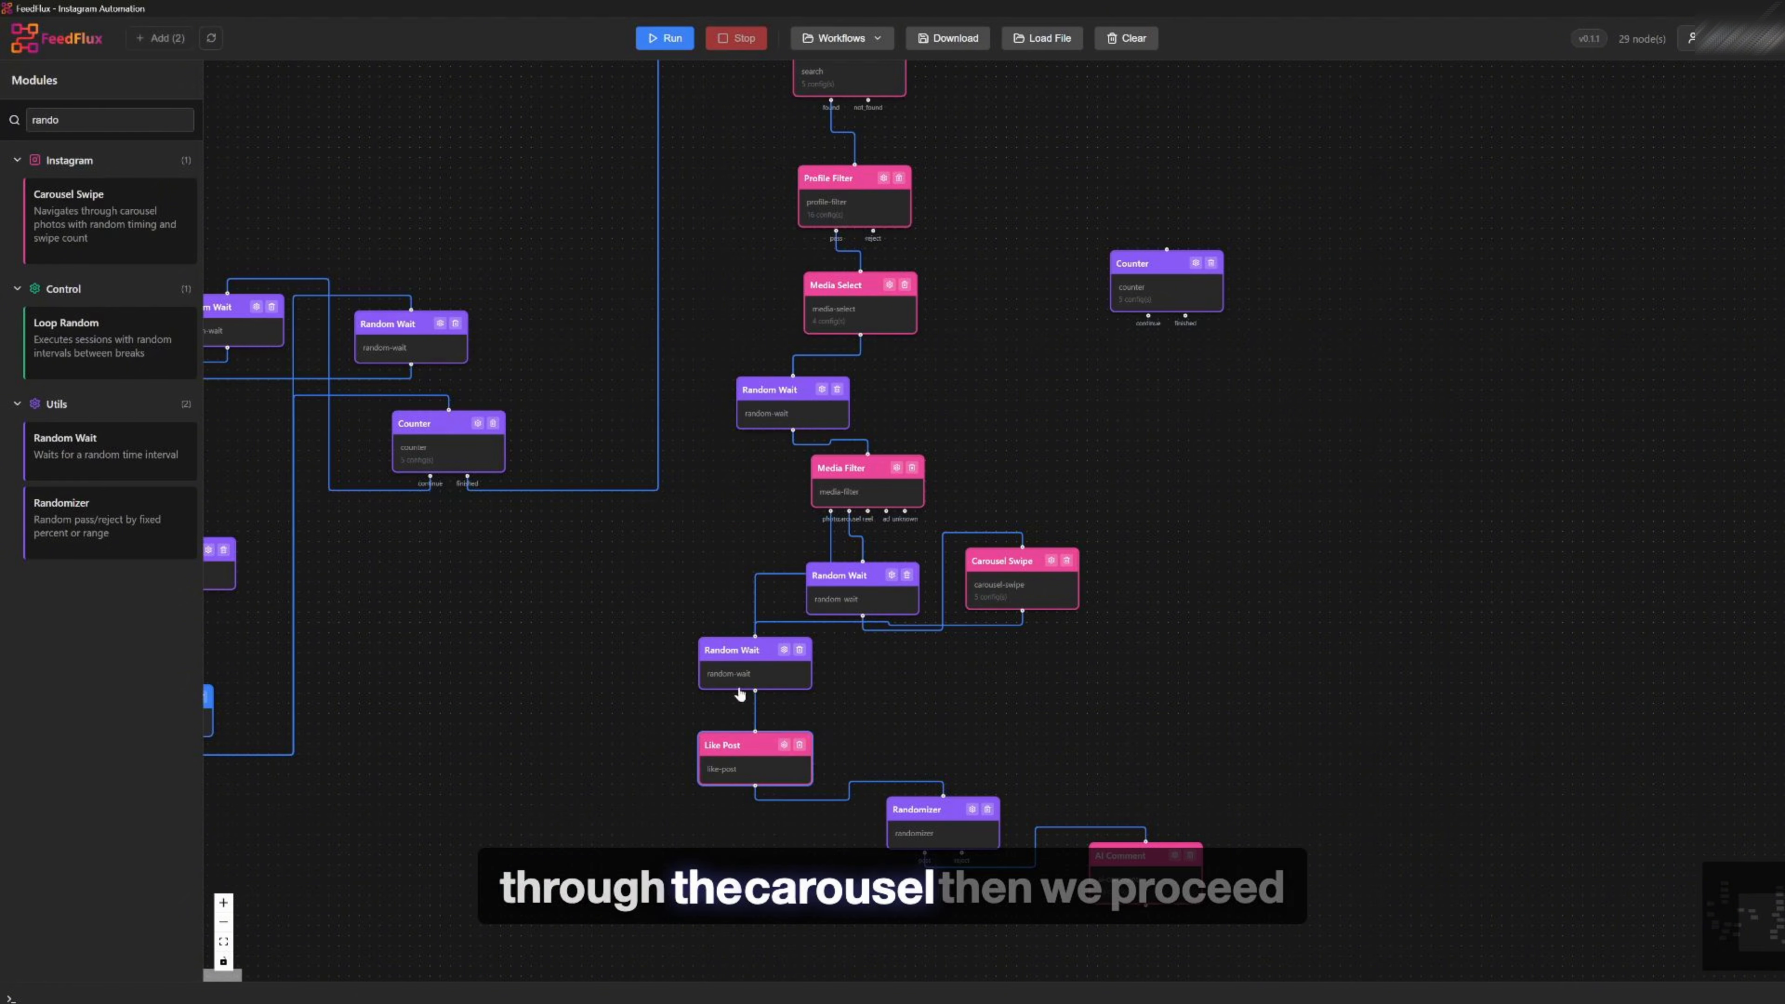
pyautogui.click(784, 649)
pyautogui.click(1018, 585)
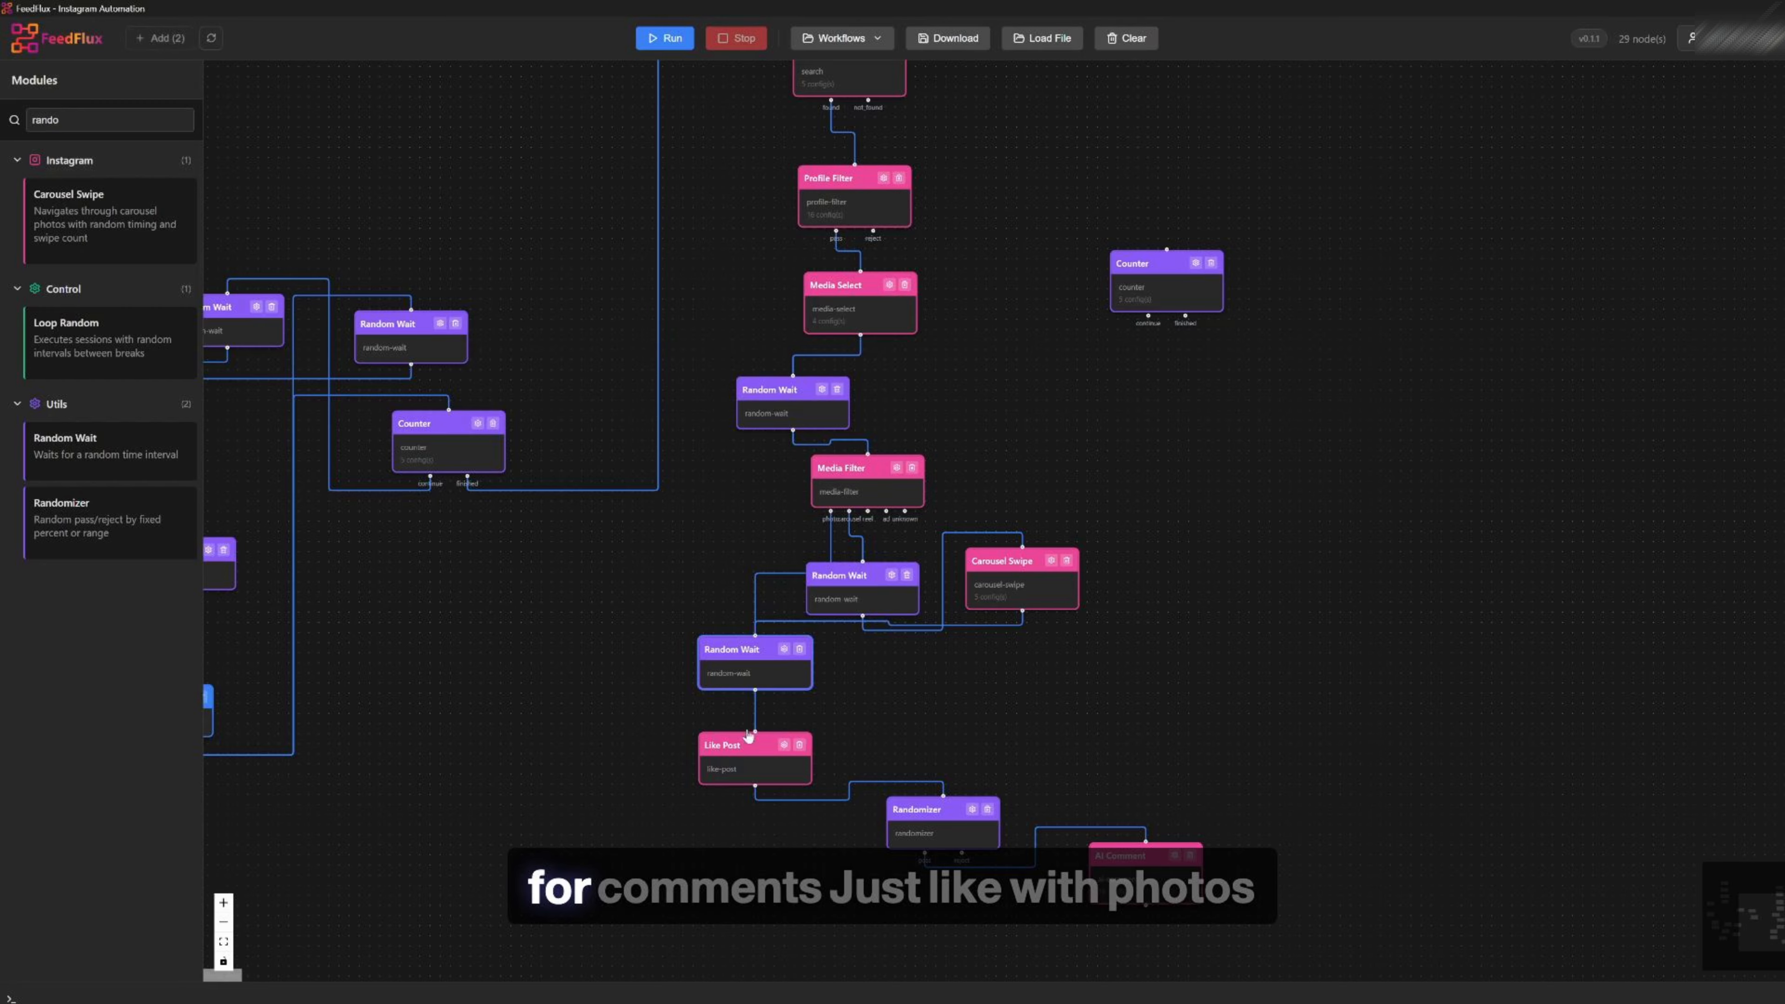
pyautogui.moveTo(747, 736); pyautogui.dragTo(747, 773)
pyautogui.moveTo(744, 648); pyautogui.dragTo(678, 637)
pyautogui.moveTo(113, 519); pyautogui.dragTo(975, 655)
pyautogui.moveTo(685, 639); pyautogui.dragTo(756, 668)
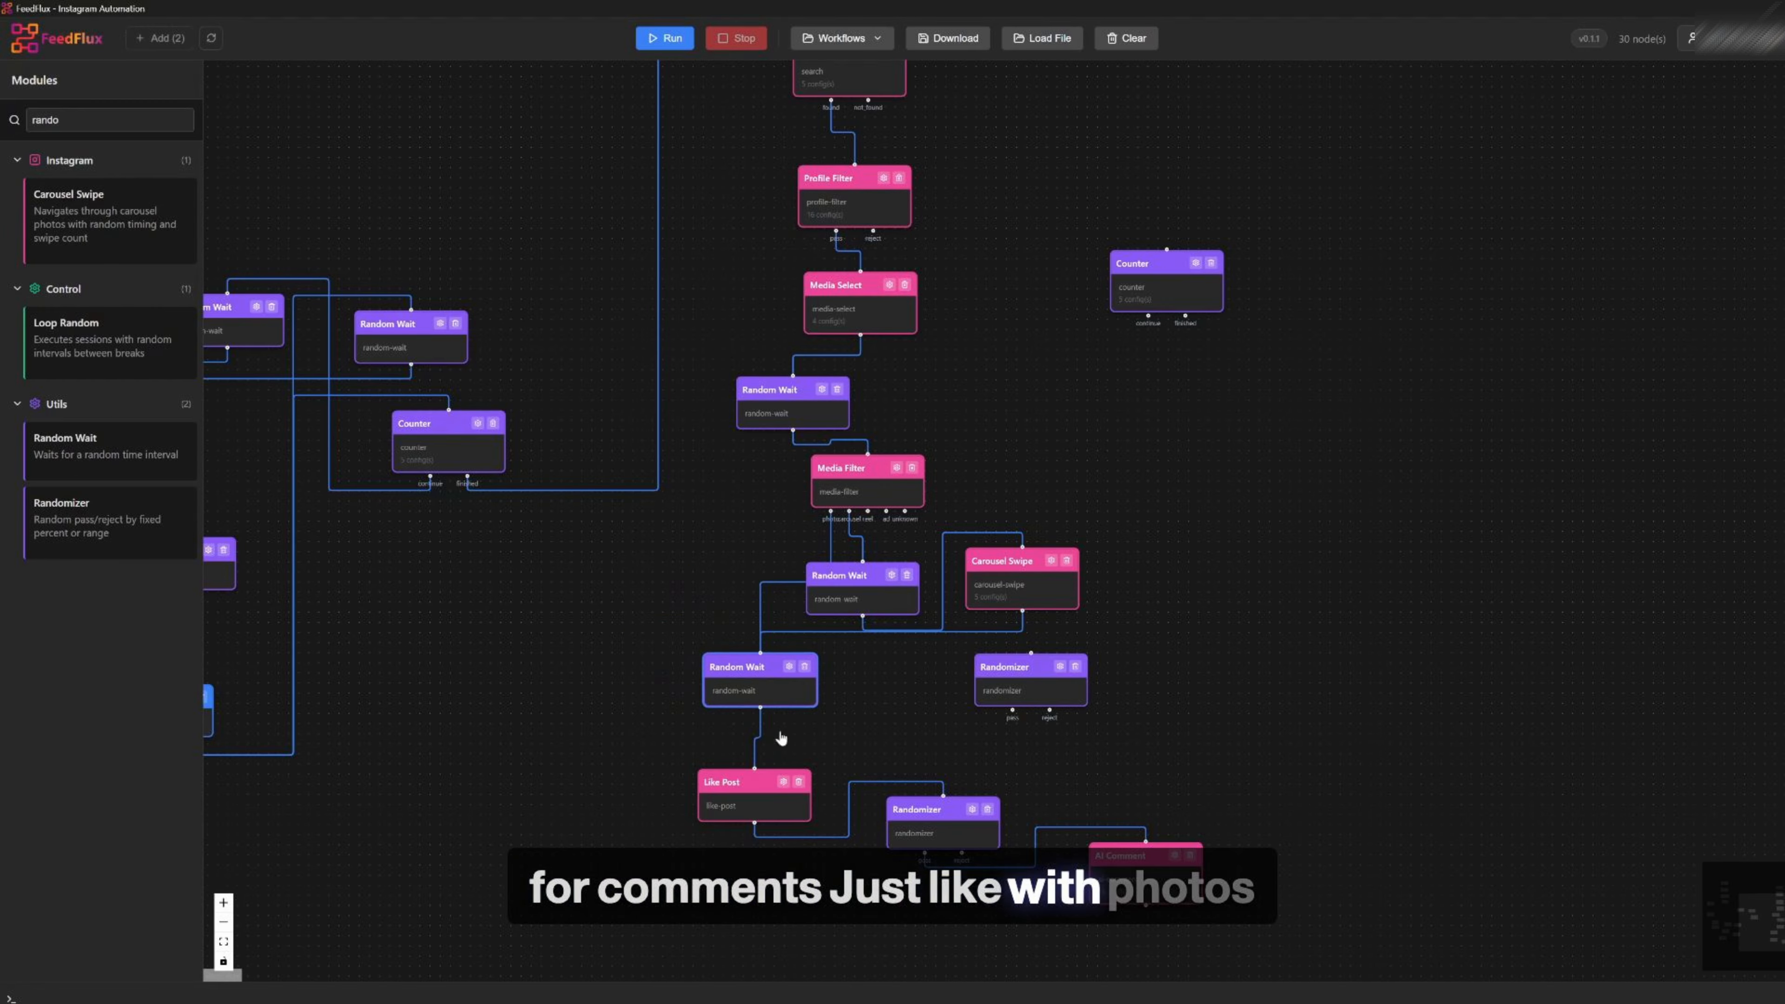
pyautogui.moveTo(753, 814); pyautogui.dragTo(760, 811)
pyautogui.moveTo(753, 678); pyautogui.dragTo(695, 624)
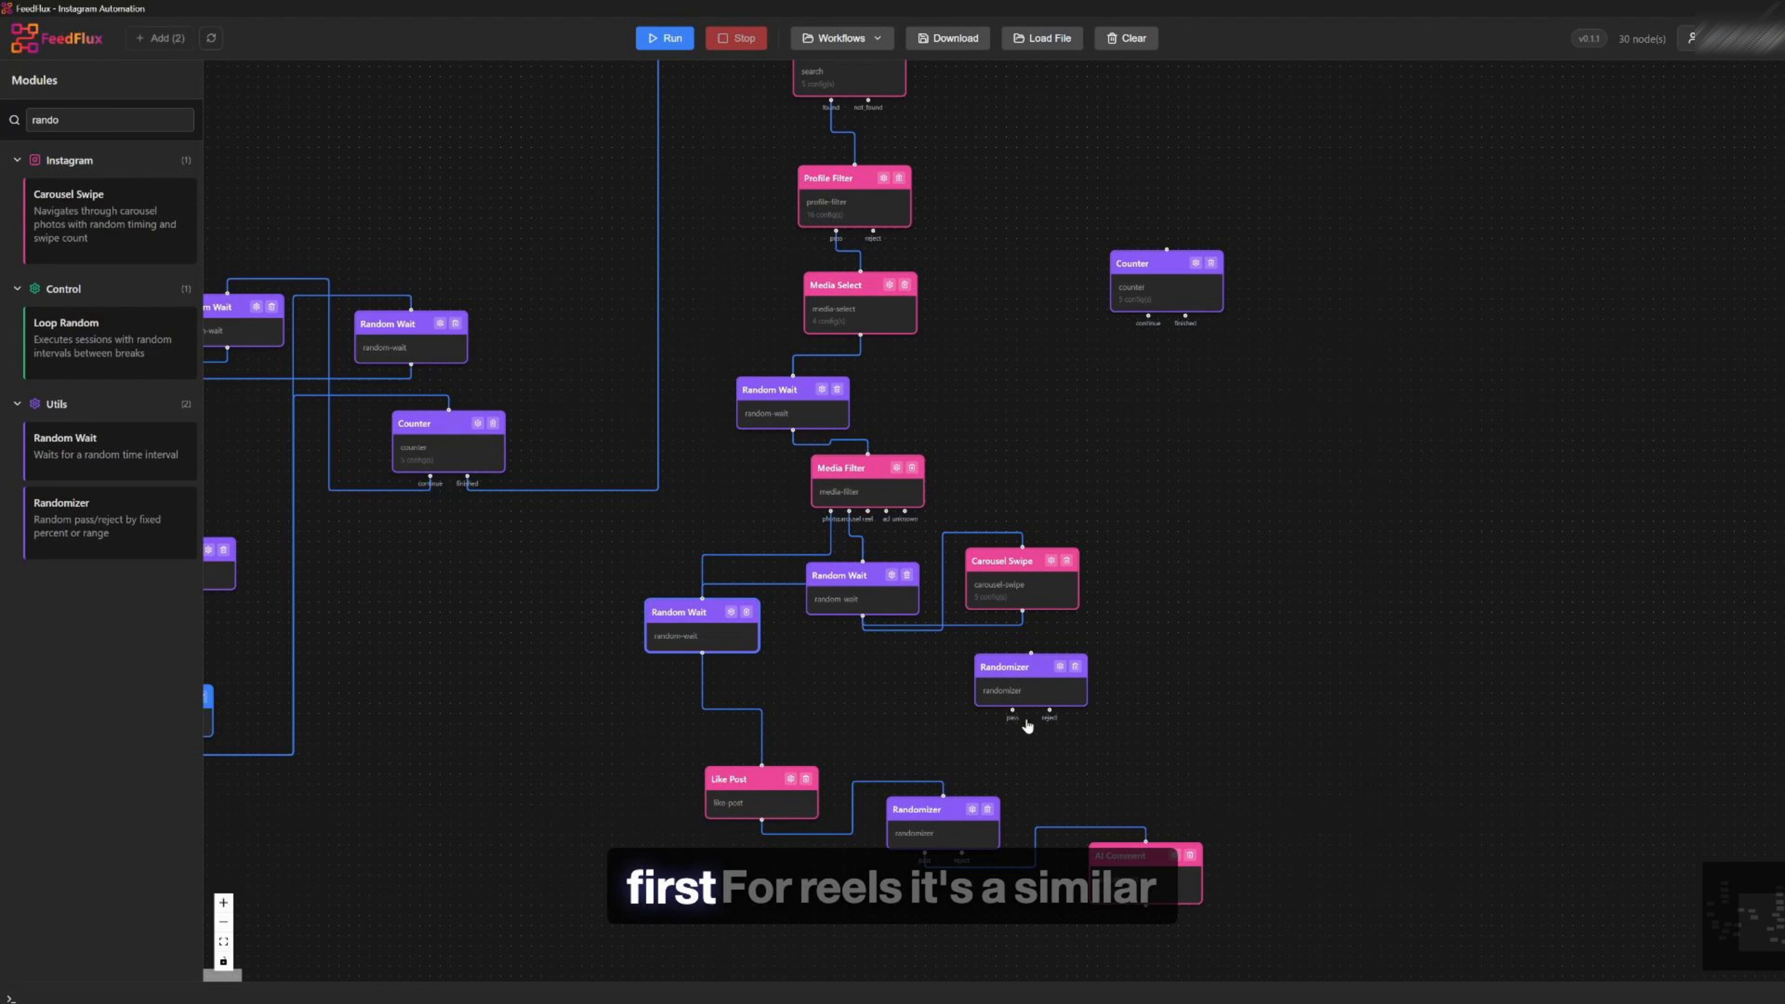
pyautogui.click(1075, 667)
# Move the Carousel Swipe module below the profile branch's middle Random Wait
pyautogui.click(974, 545)
pyautogui.moveTo(983, 575); pyautogui.dragTo(857, 677)
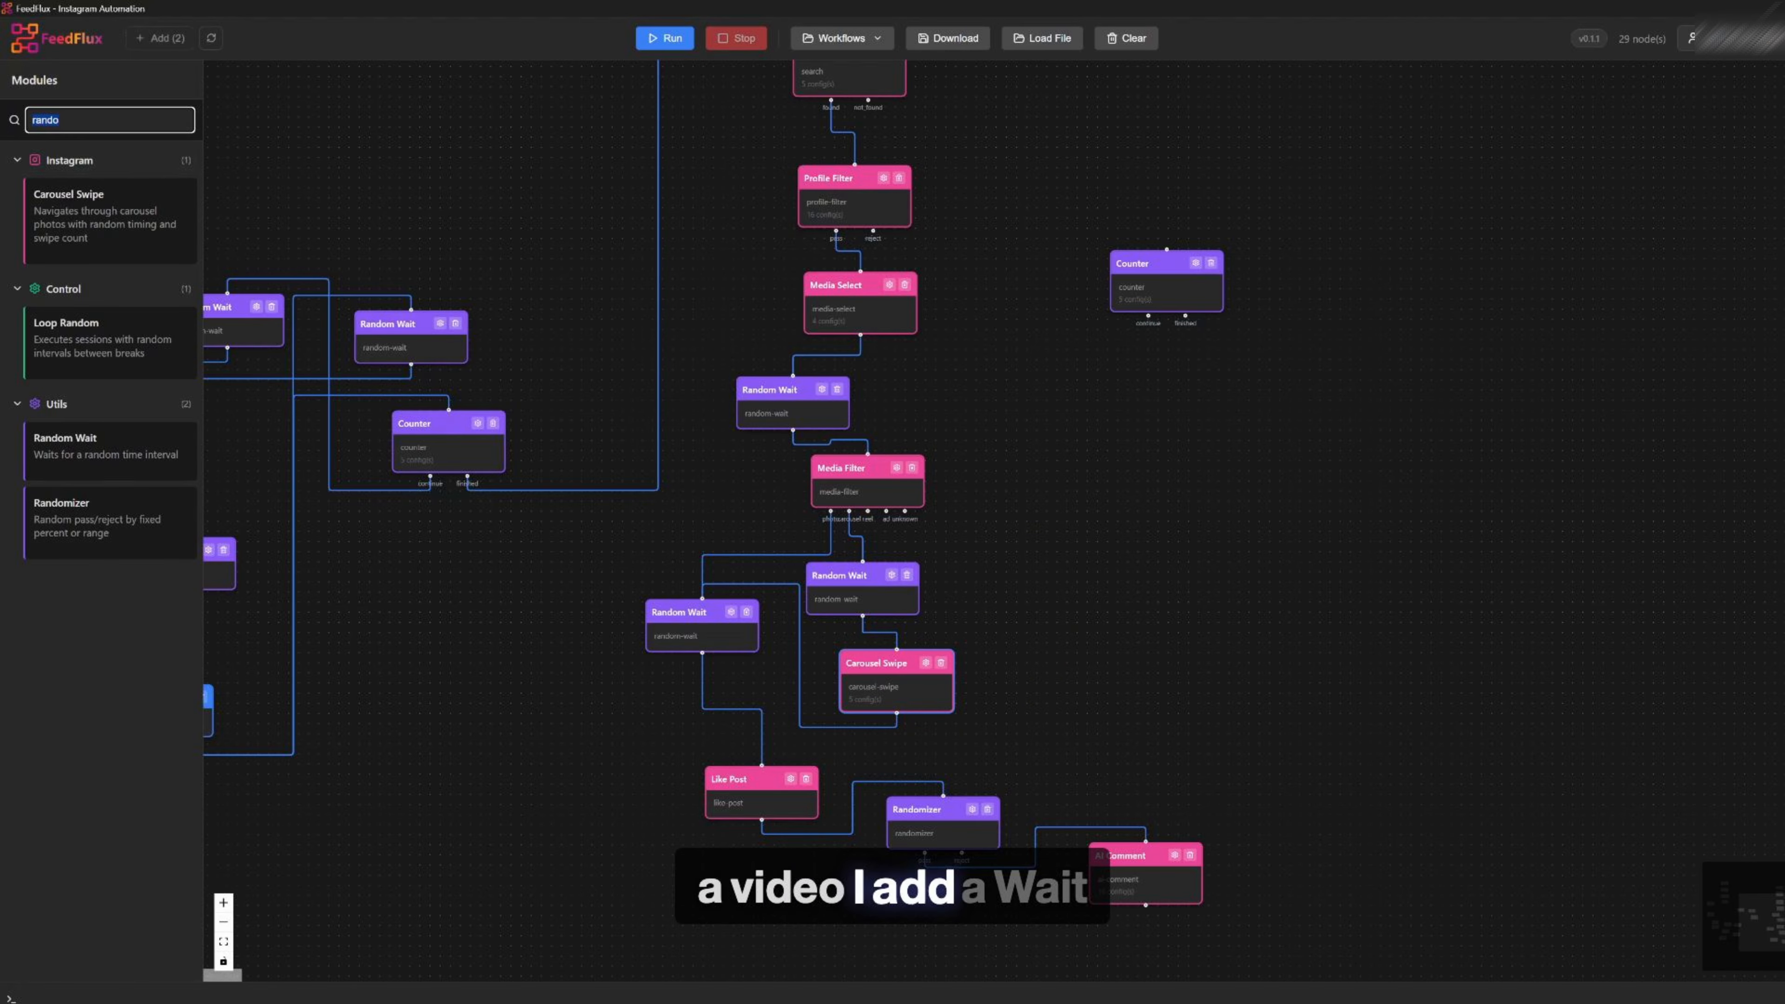
# Add a Wait module beside the profile branch and set its duration to Very Long (10s)
pyautogui.press('BackSpace')
pyautogui.write('ree')
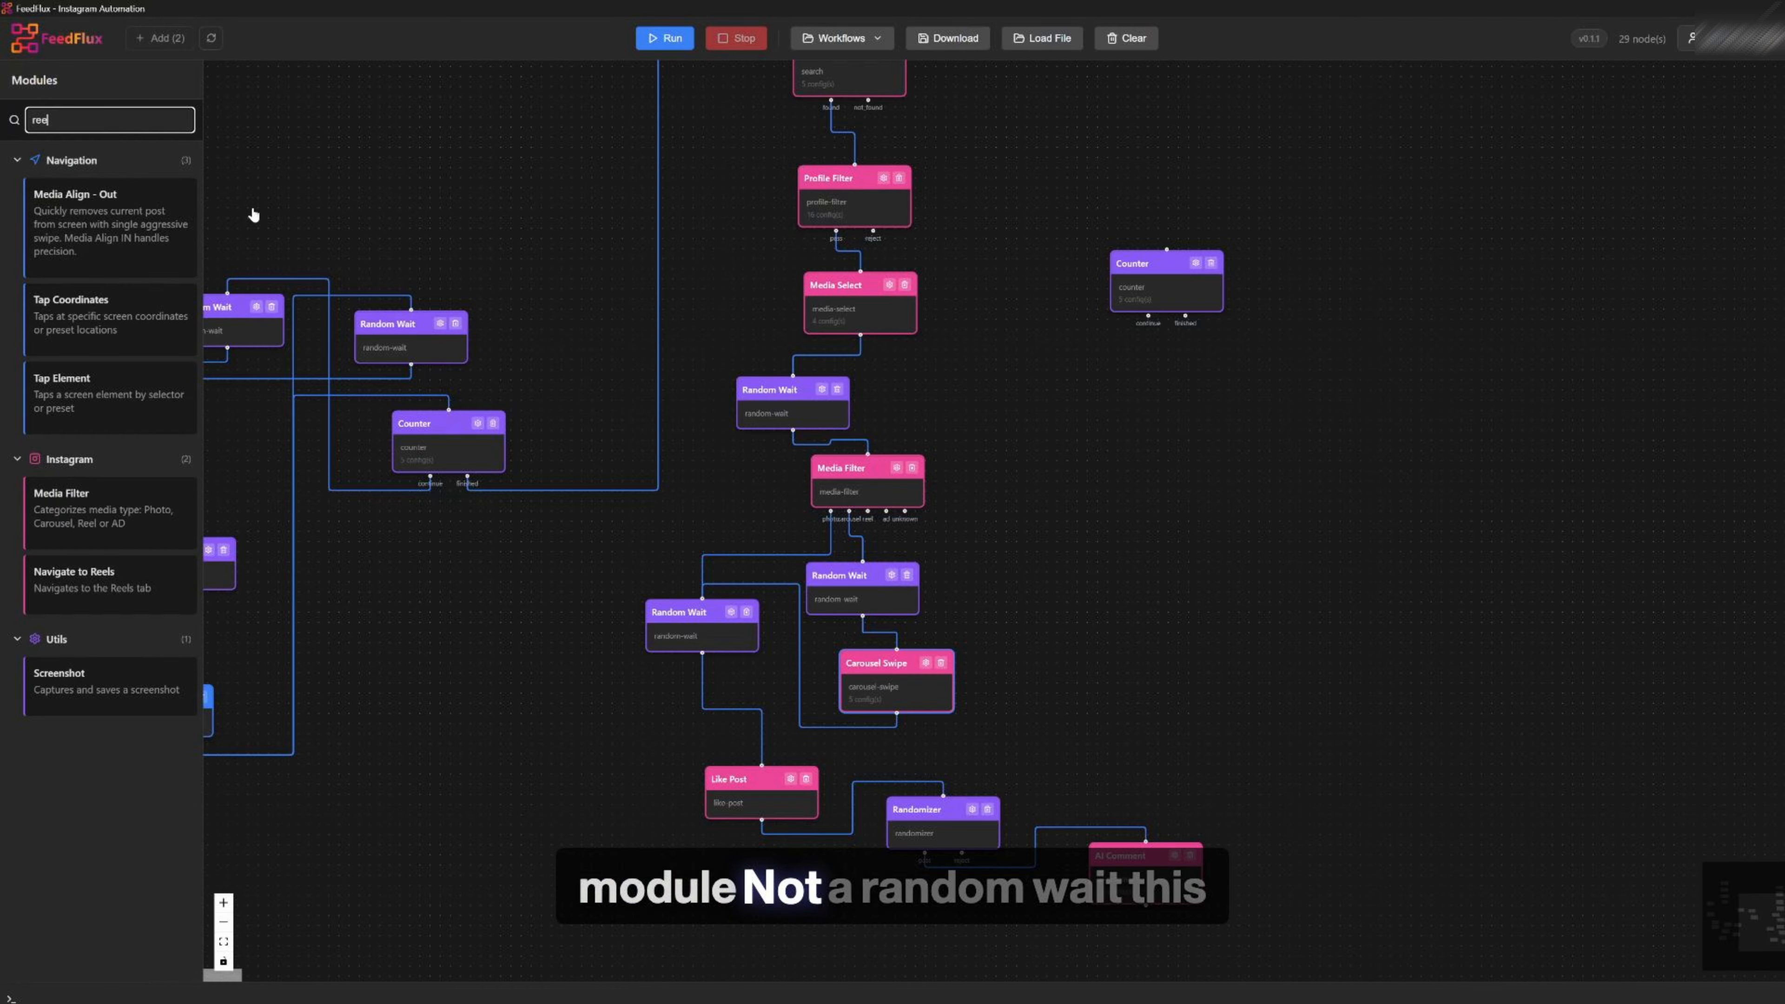
pyautogui.press('BackSpace')
pyautogui.press('BackSpace')
pyautogui.press('BackSpace')
pyautogui.write('wa')
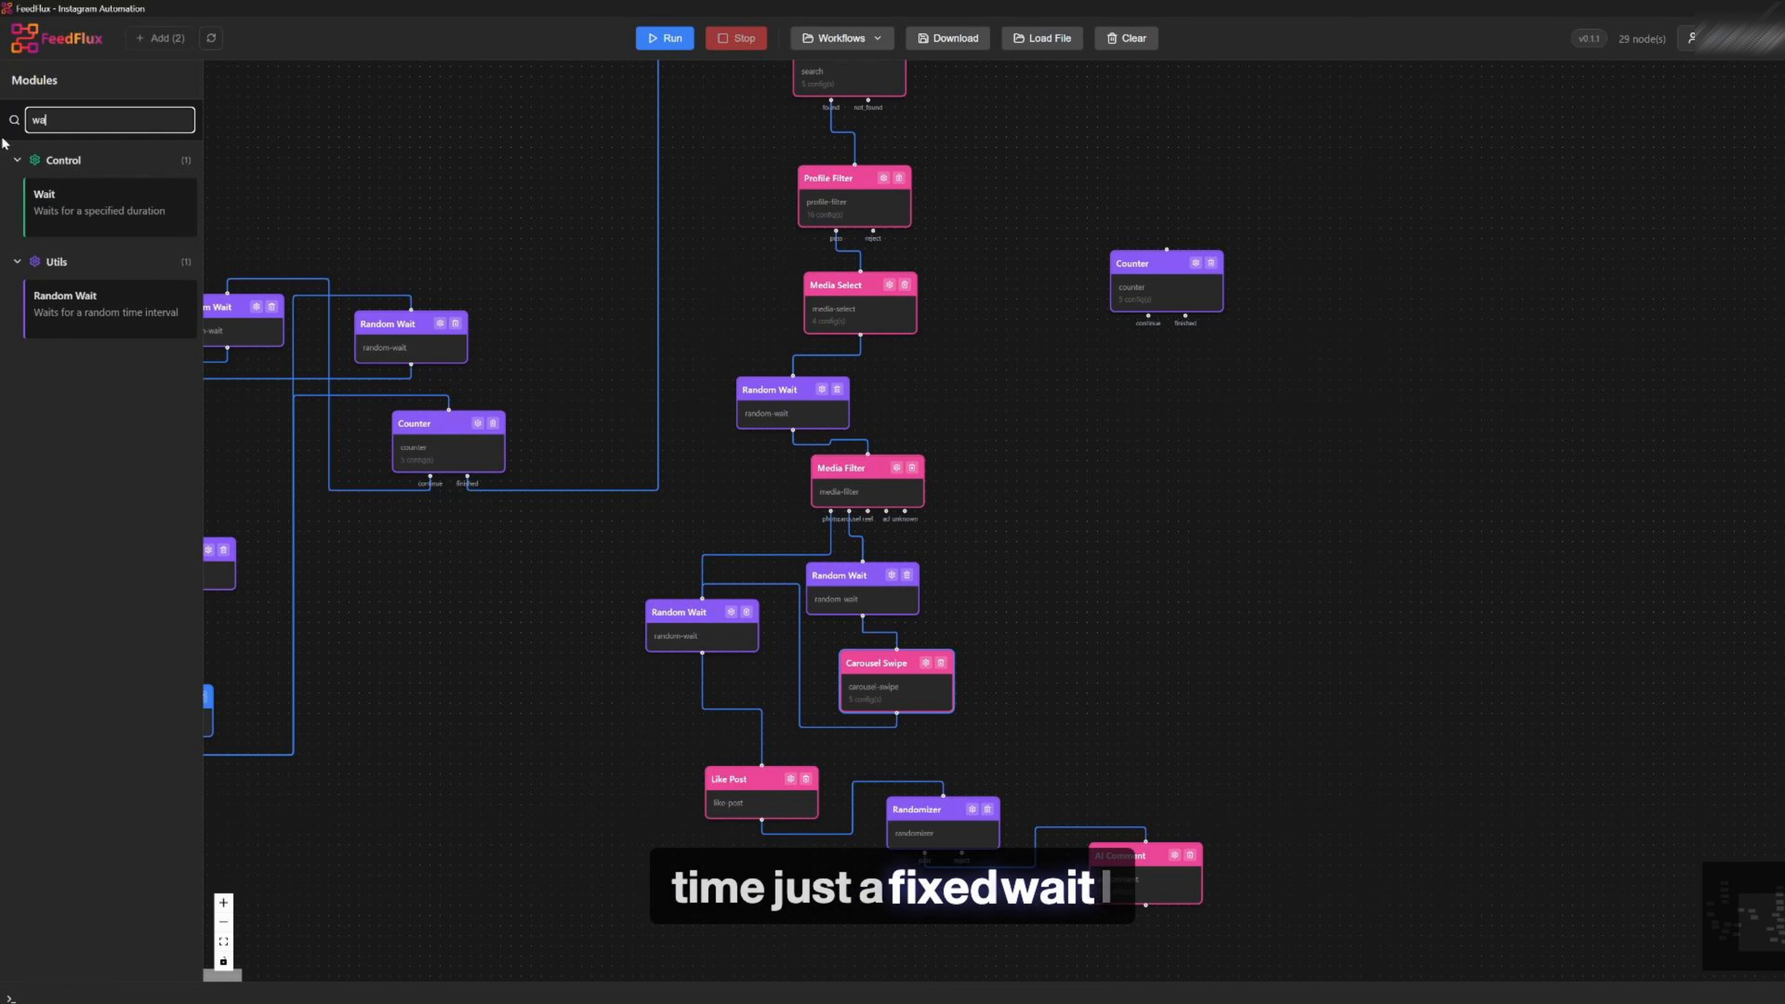
pyautogui.moveTo(84, 209); pyautogui.dragTo(1032, 614)
pyautogui.click(1070, 596)
pyautogui.click(866, 524)
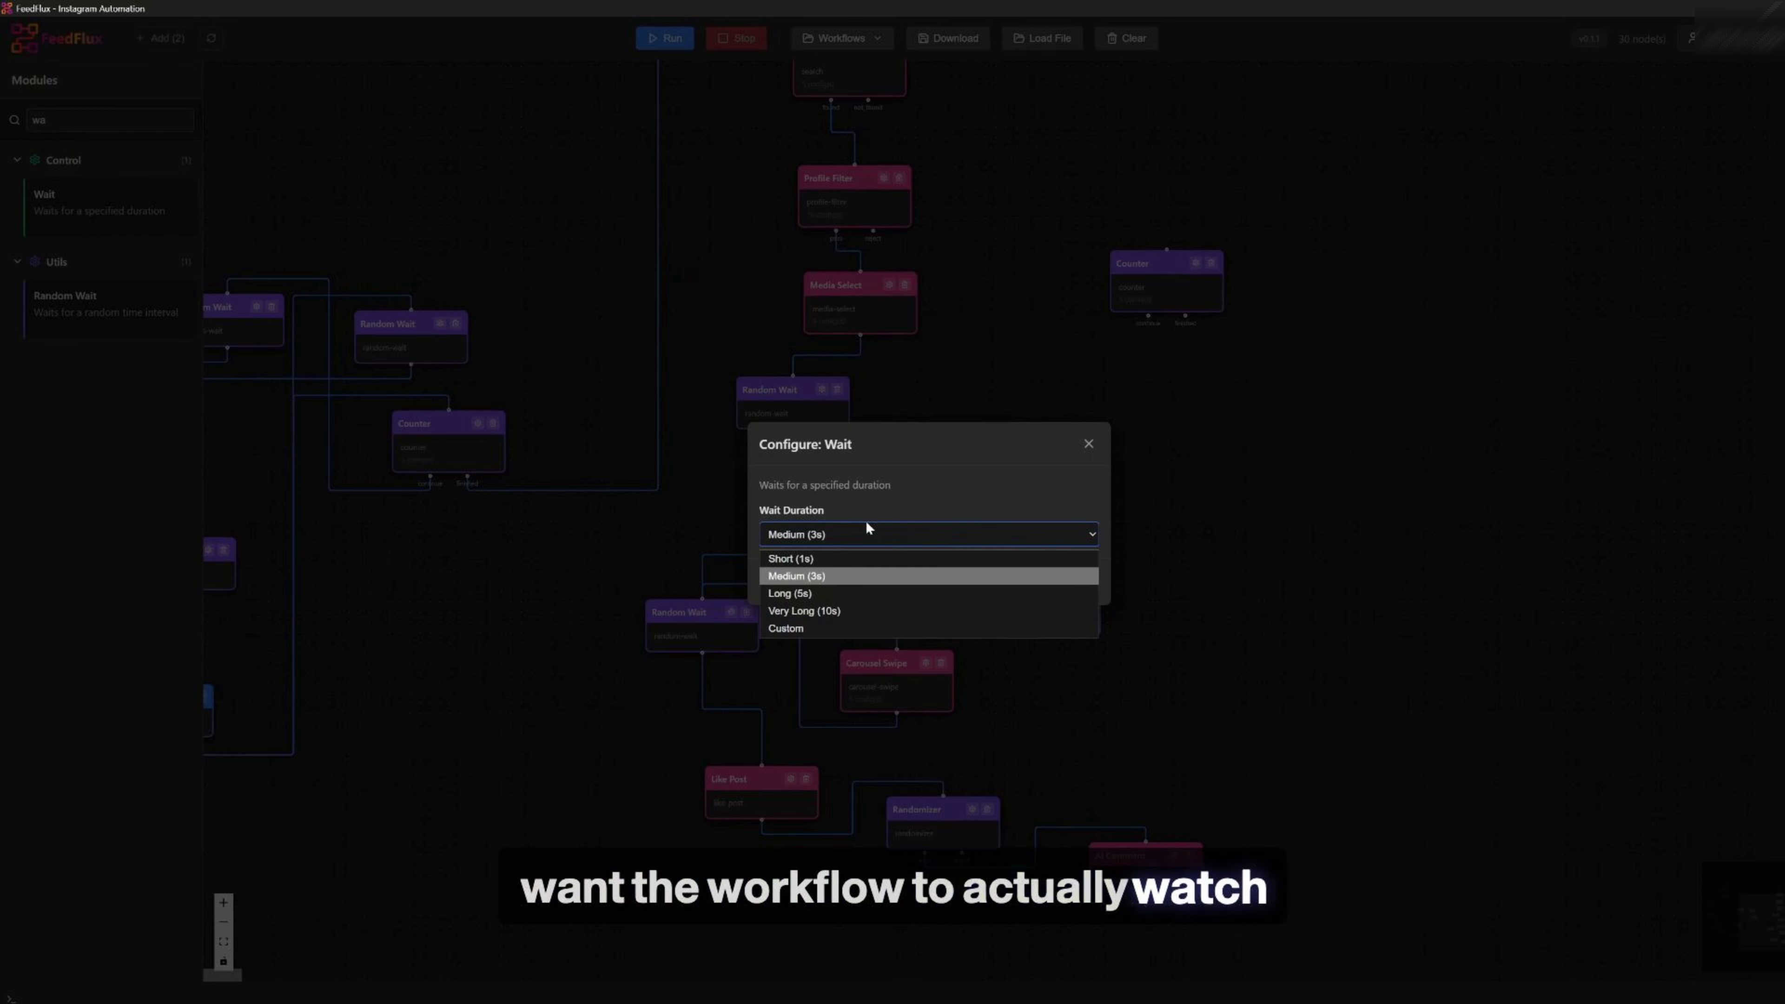
pyautogui.click(858, 611)
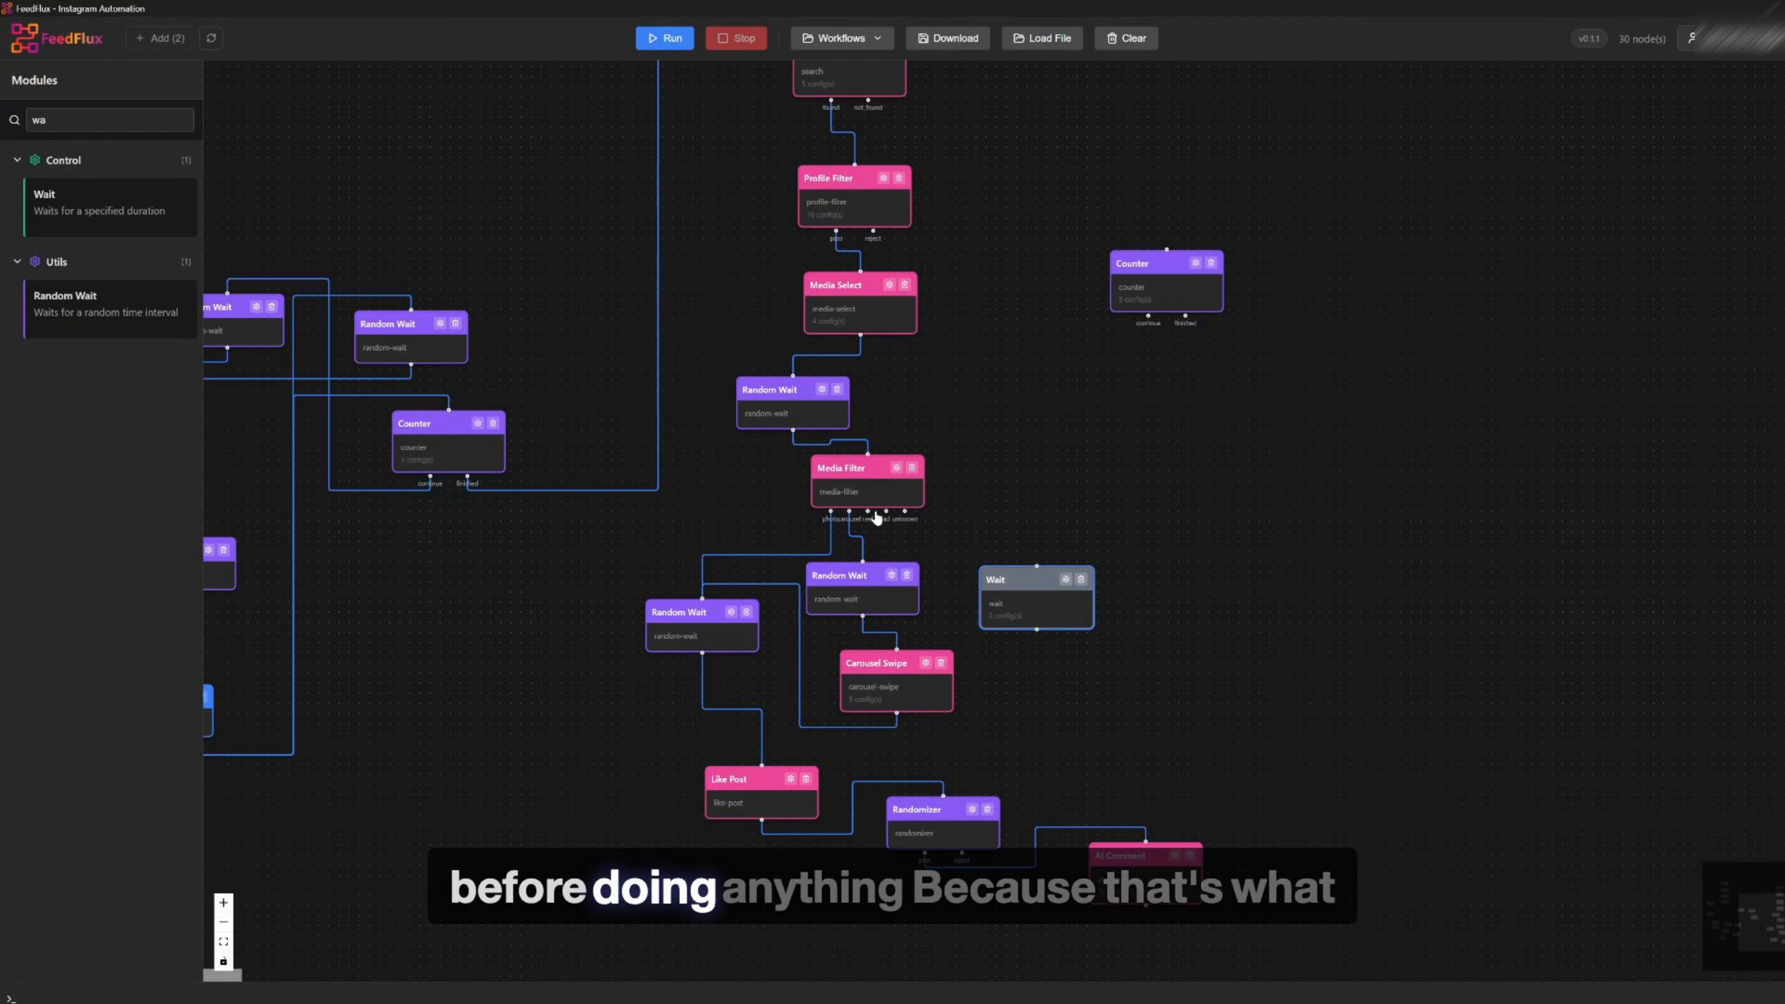
# Connect Media Filter's reel output to the Wait module and the Wait output to the Random Wait above Like Post
pyautogui.moveTo(869, 512); pyautogui.dragTo(1037, 567)
pyautogui.moveTo(1037, 630); pyautogui.dragTo(701, 601)
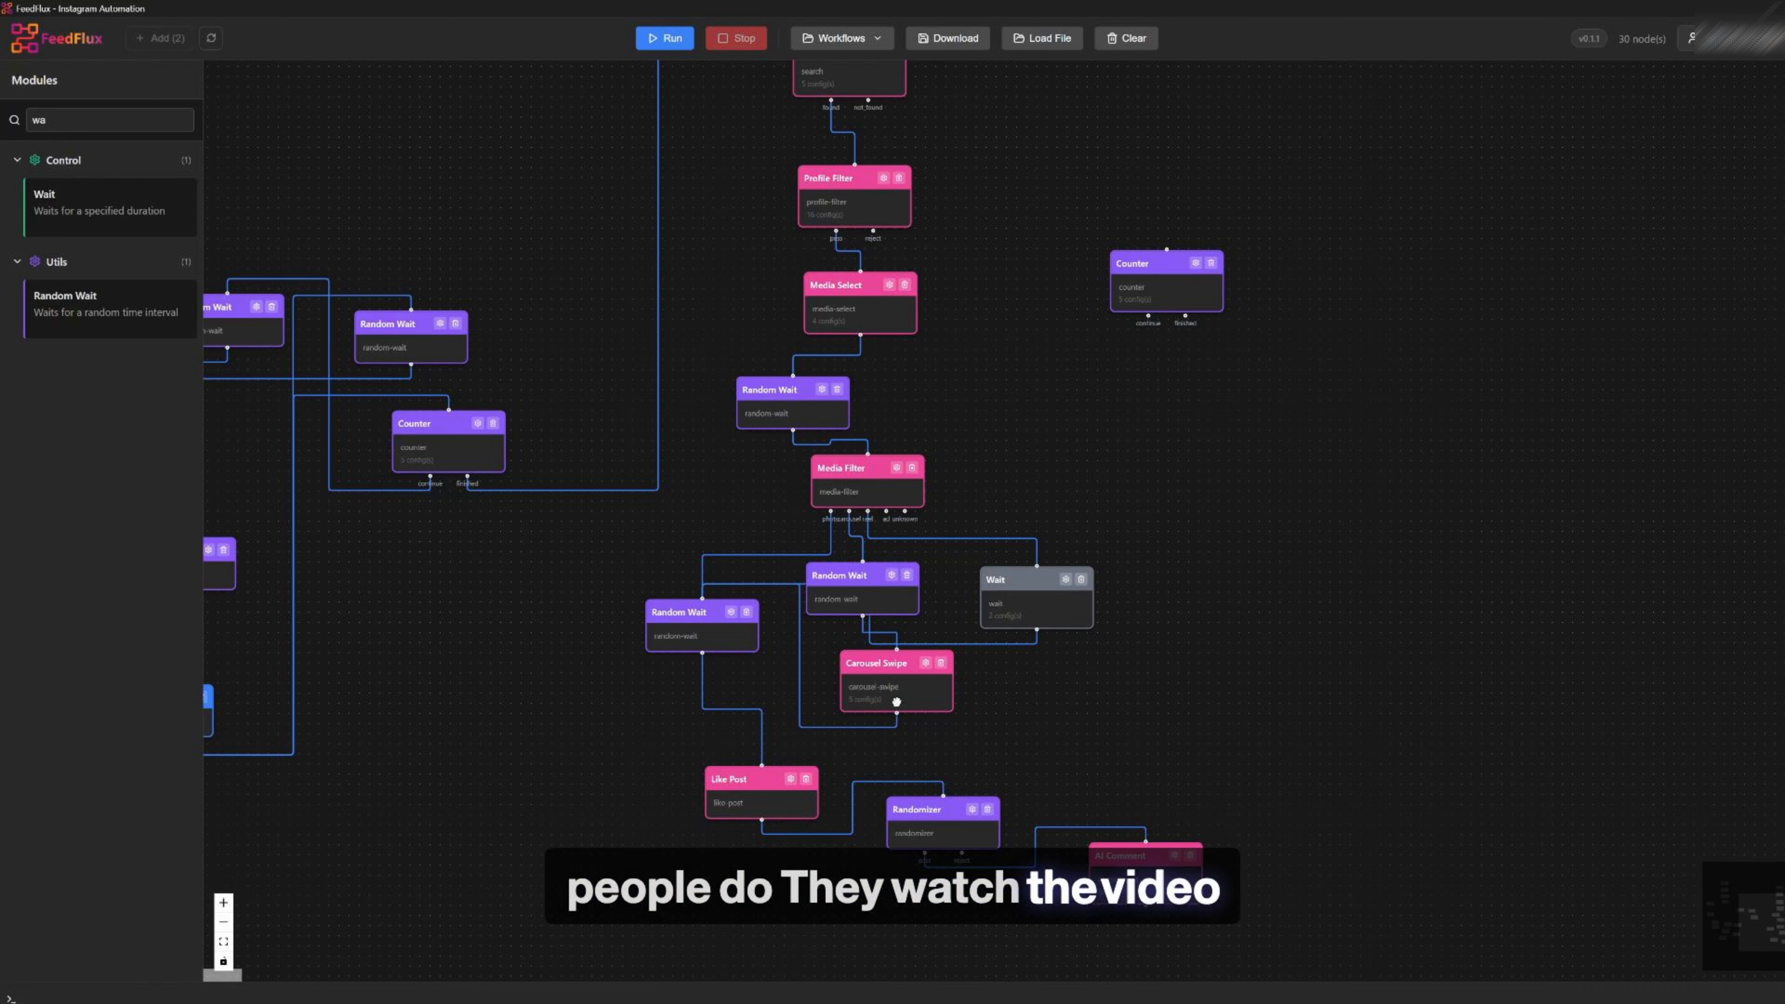
# Reposition the Carousel Swipe, Randomizer and AI Comment modules and review the Randomizer's settings
pyautogui.moveTo(897, 702); pyautogui.dragTo(943, 716)
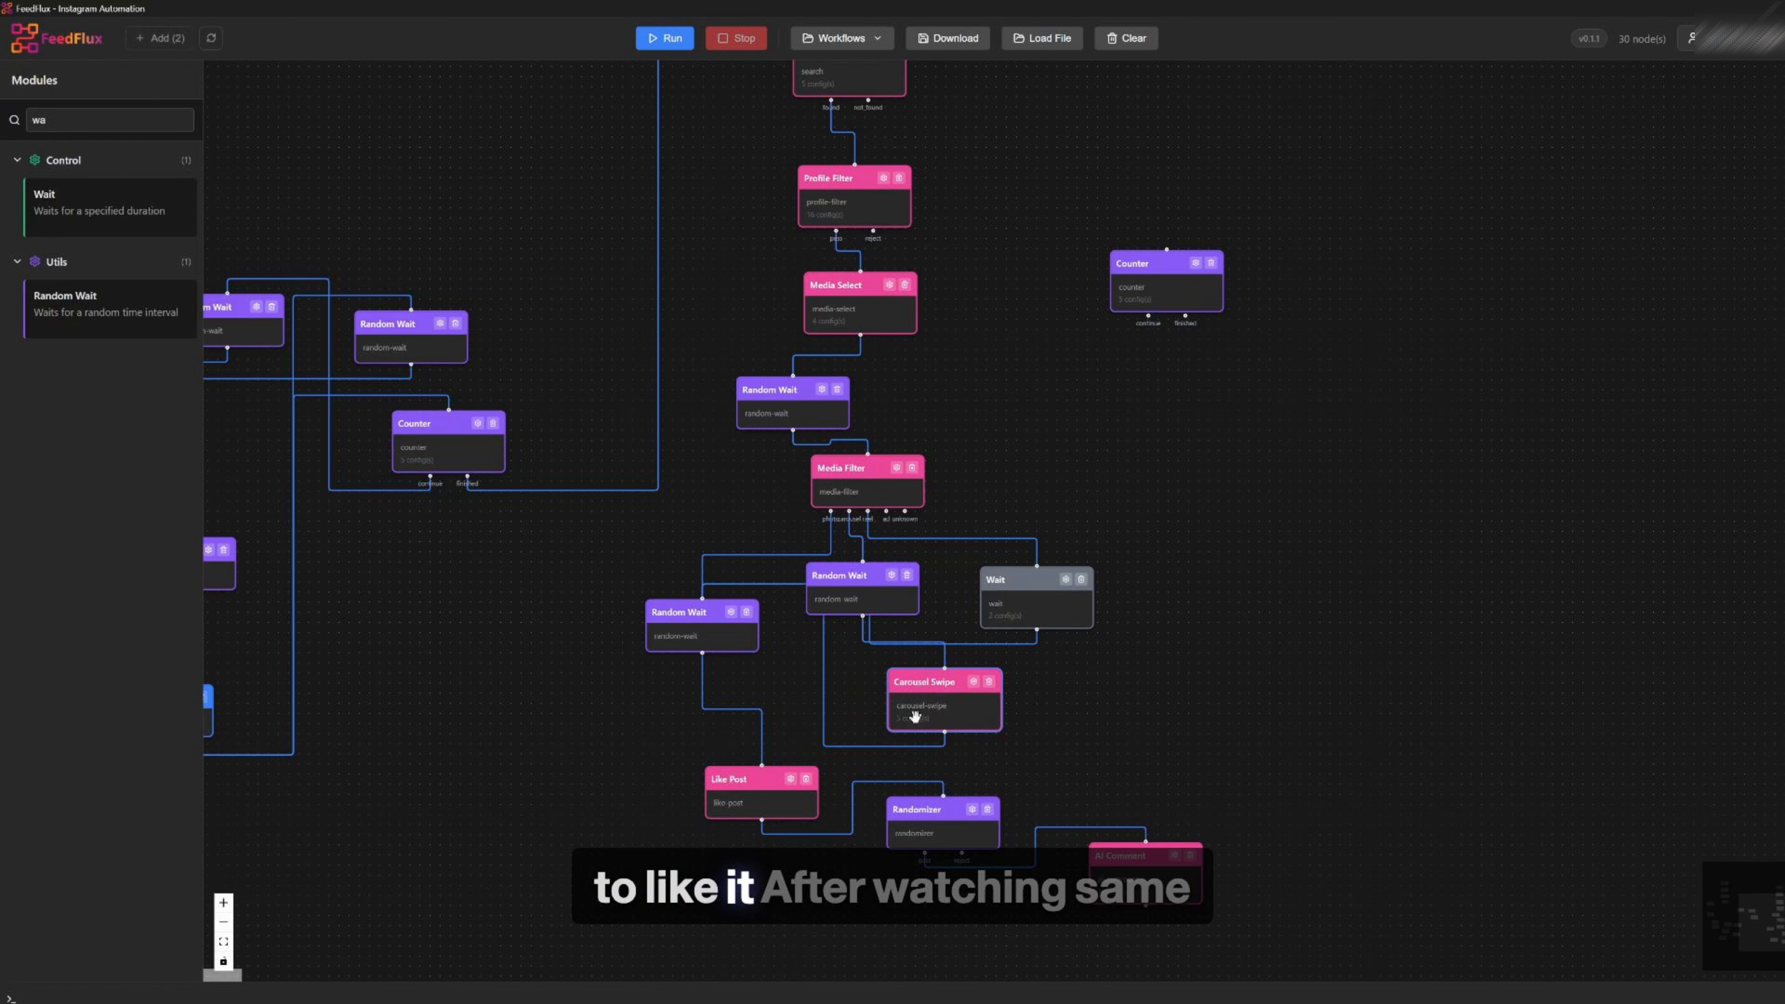
pyautogui.moveTo(898, 828); pyautogui.dragTo(899, 798)
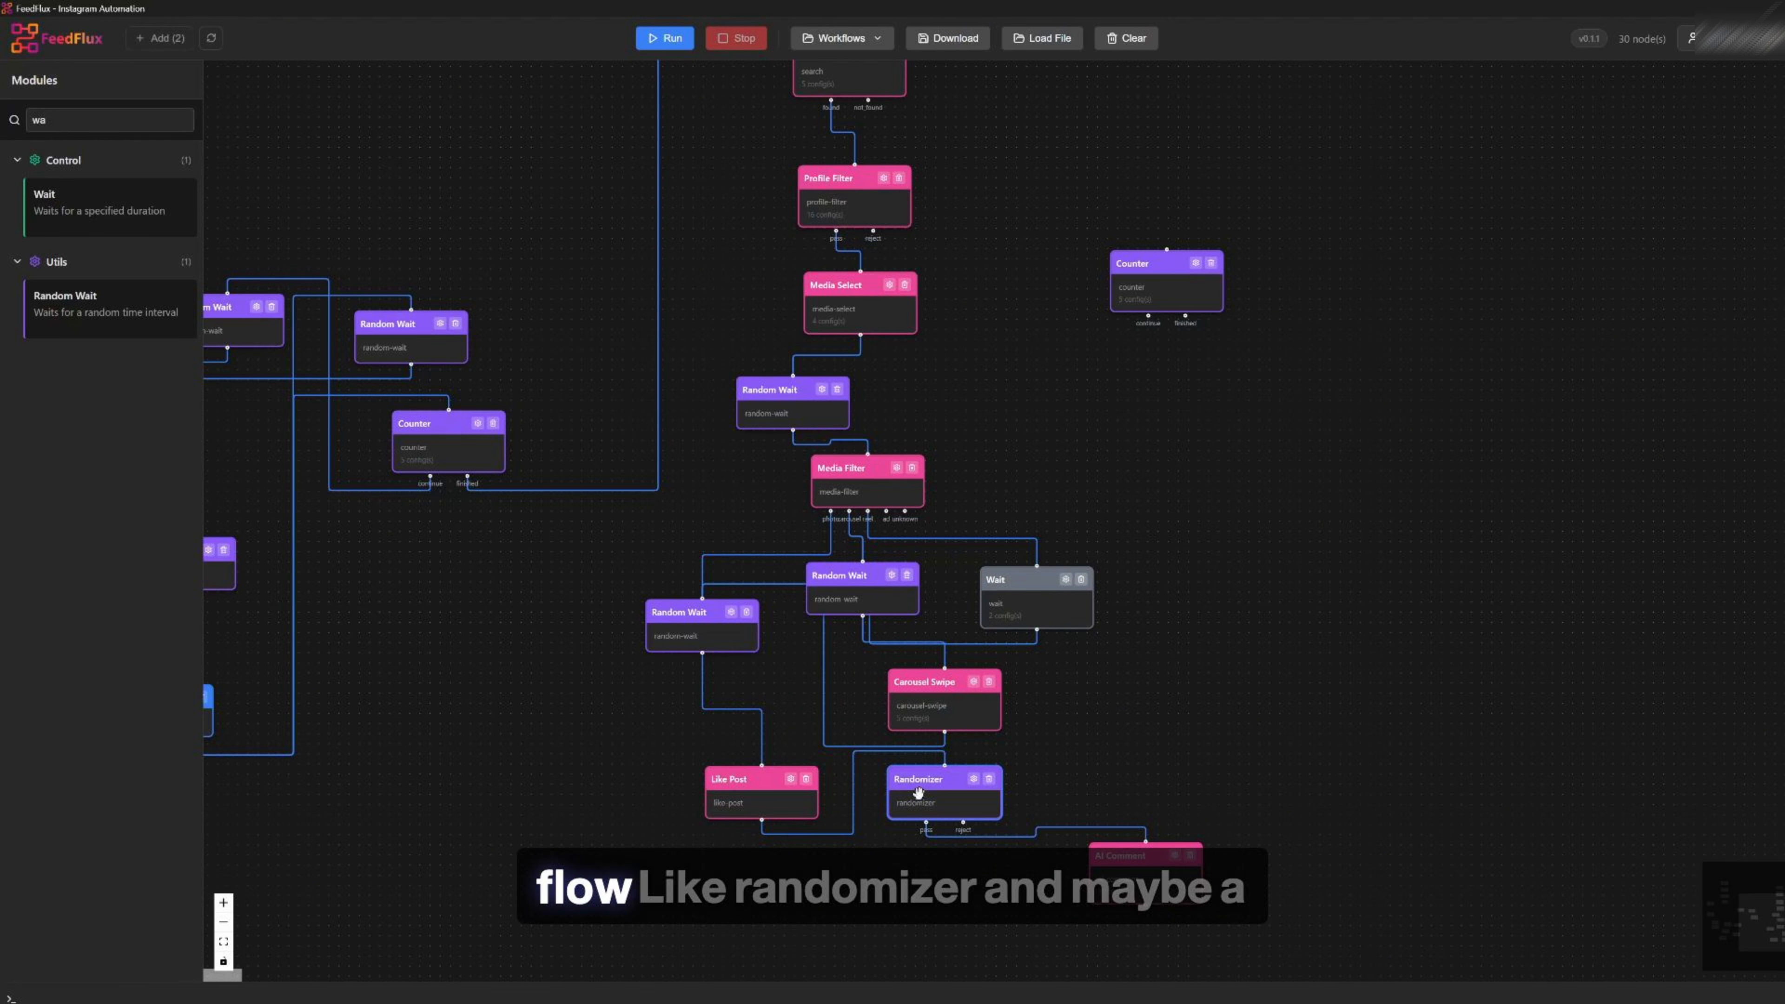
pyautogui.moveTo(1158, 888); pyautogui.dragTo(1079, 944)
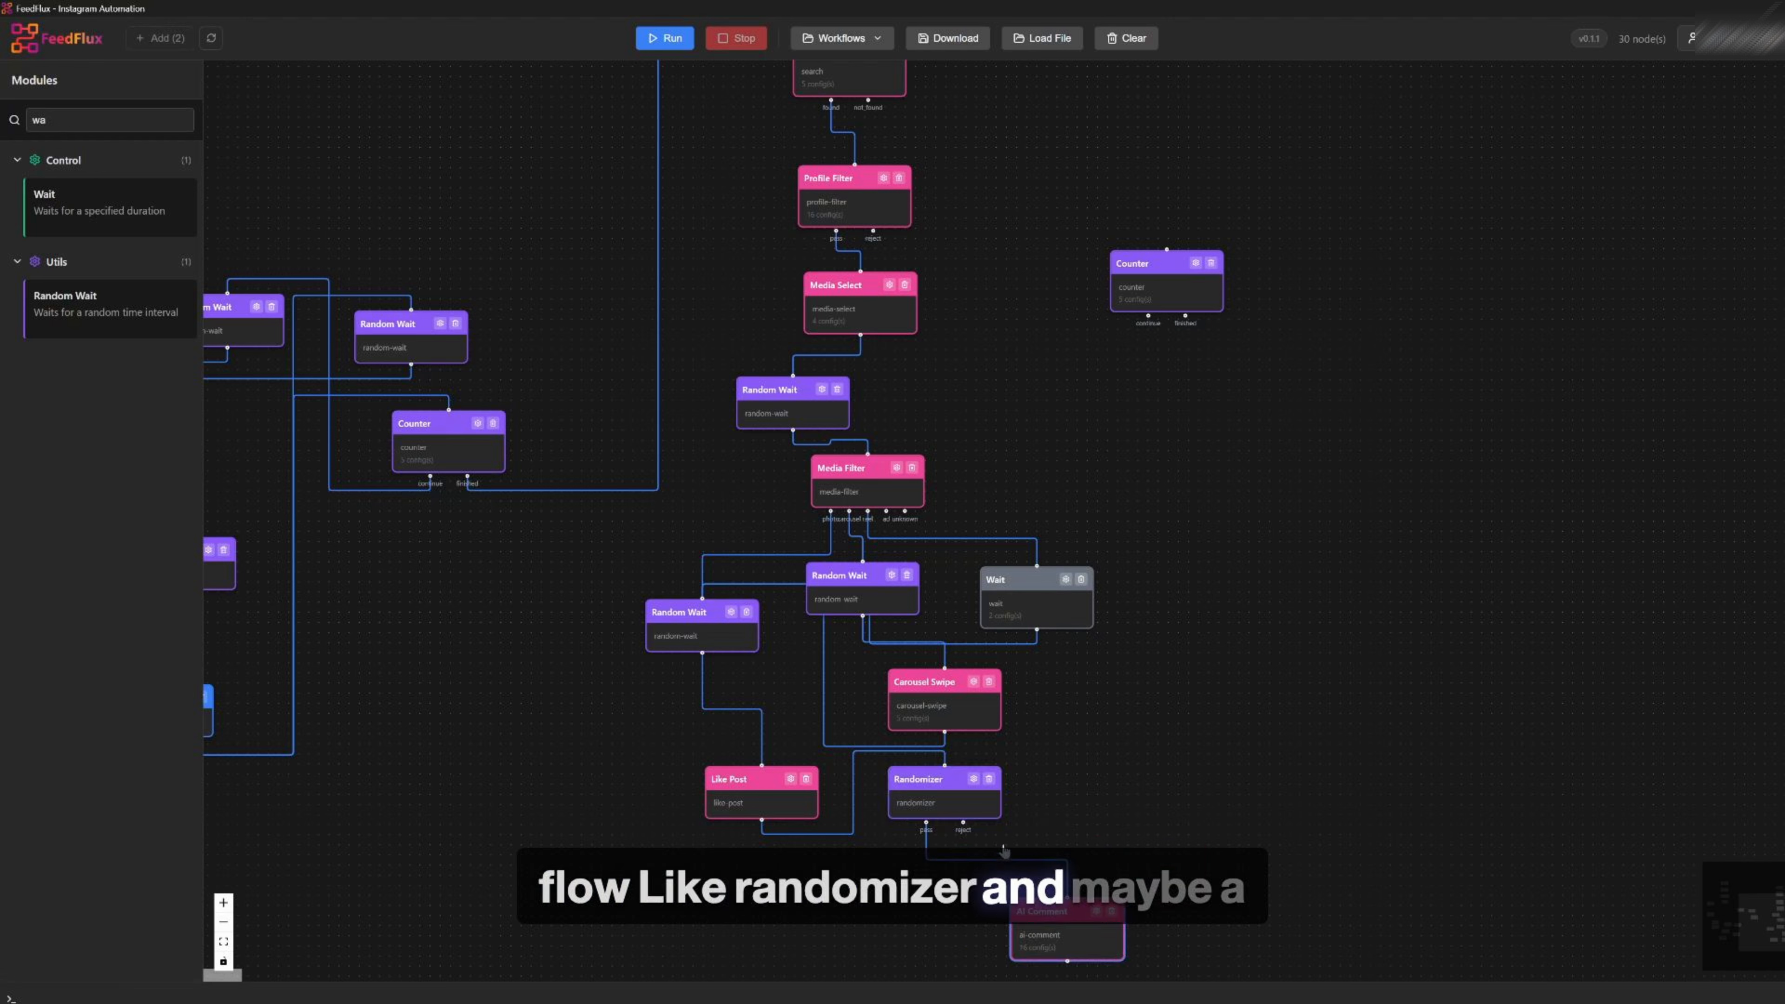
pyautogui.click(973, 780)
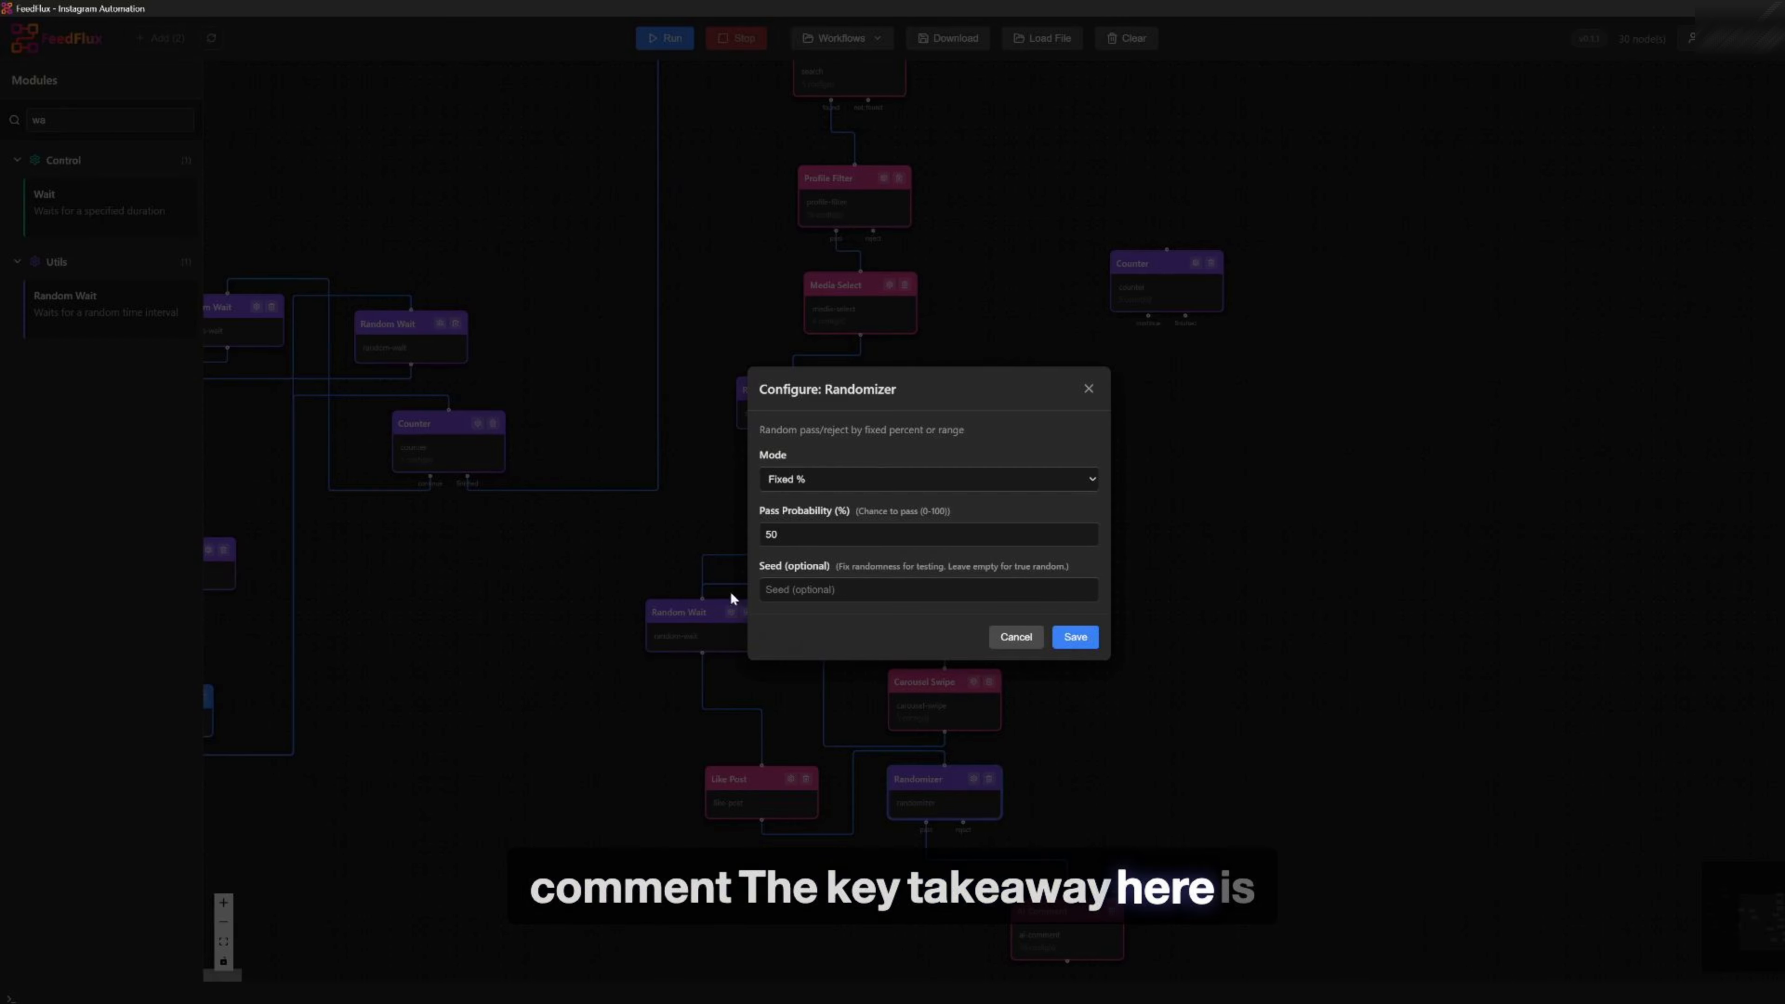
pyautogui.click(1089, 389)
pyautogui.moveTo(1024, 941); pyautogui.dragTo(934, 923)
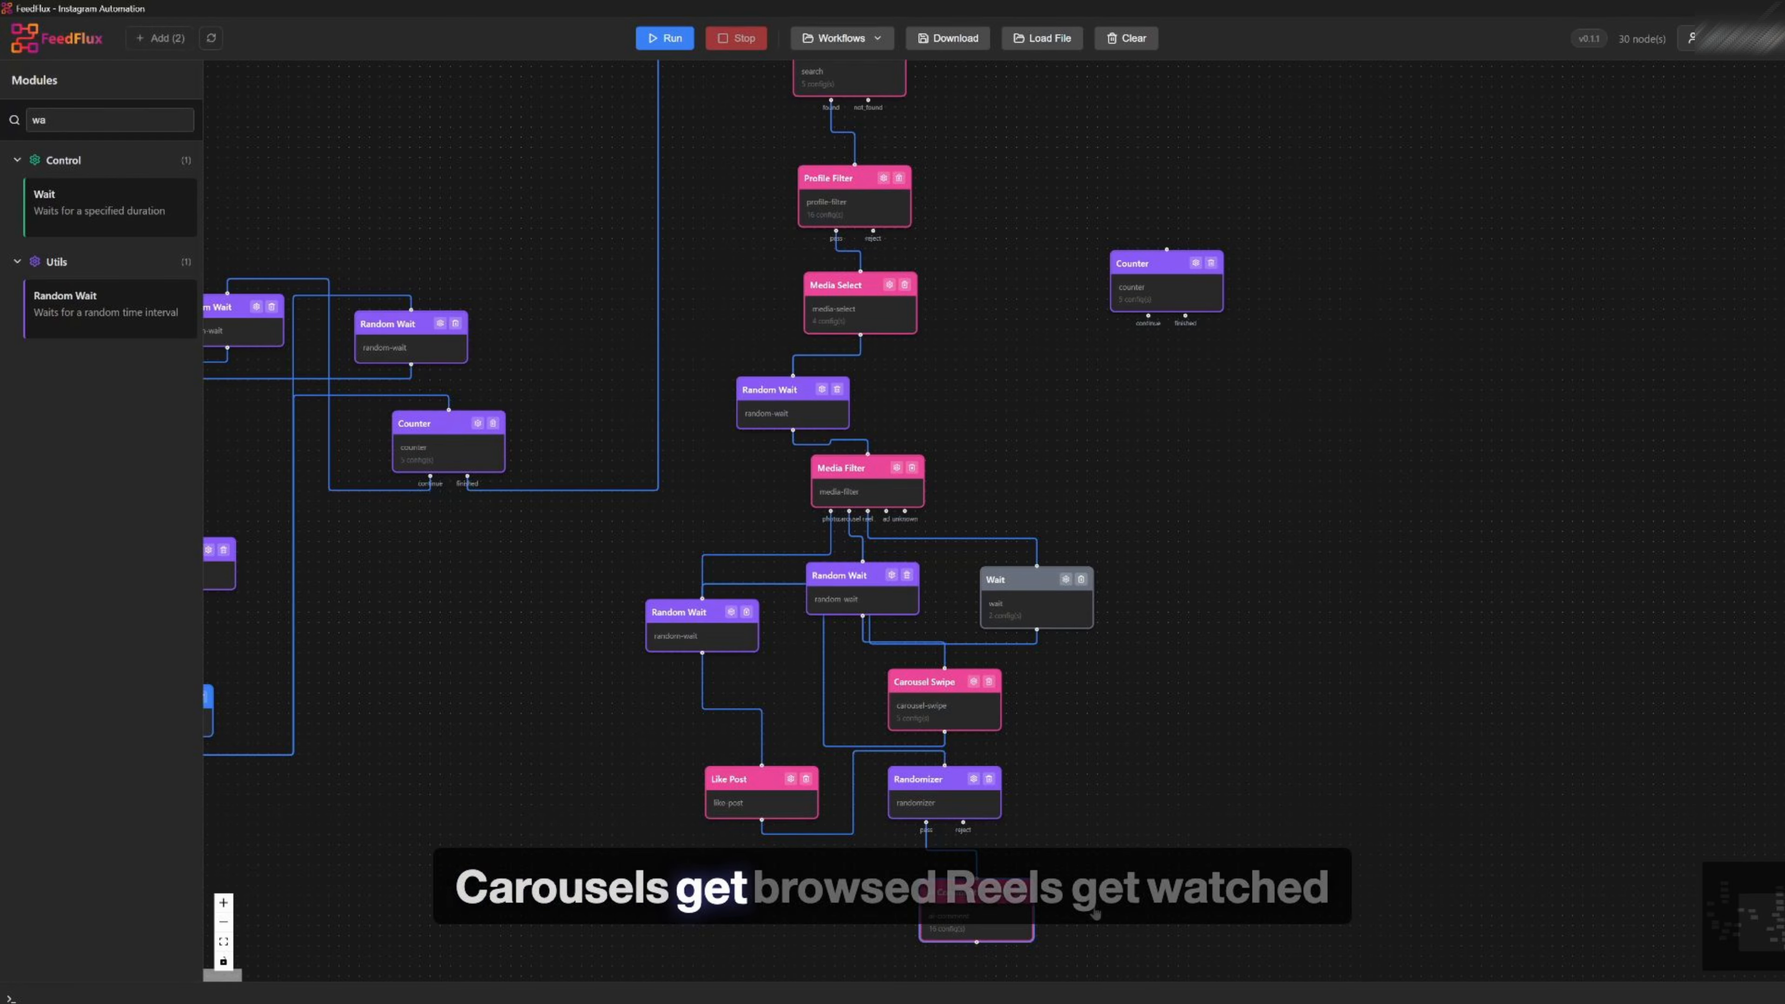
pyautogui.moveTo(947, 793); pyautogui.dragTo(958, 797)
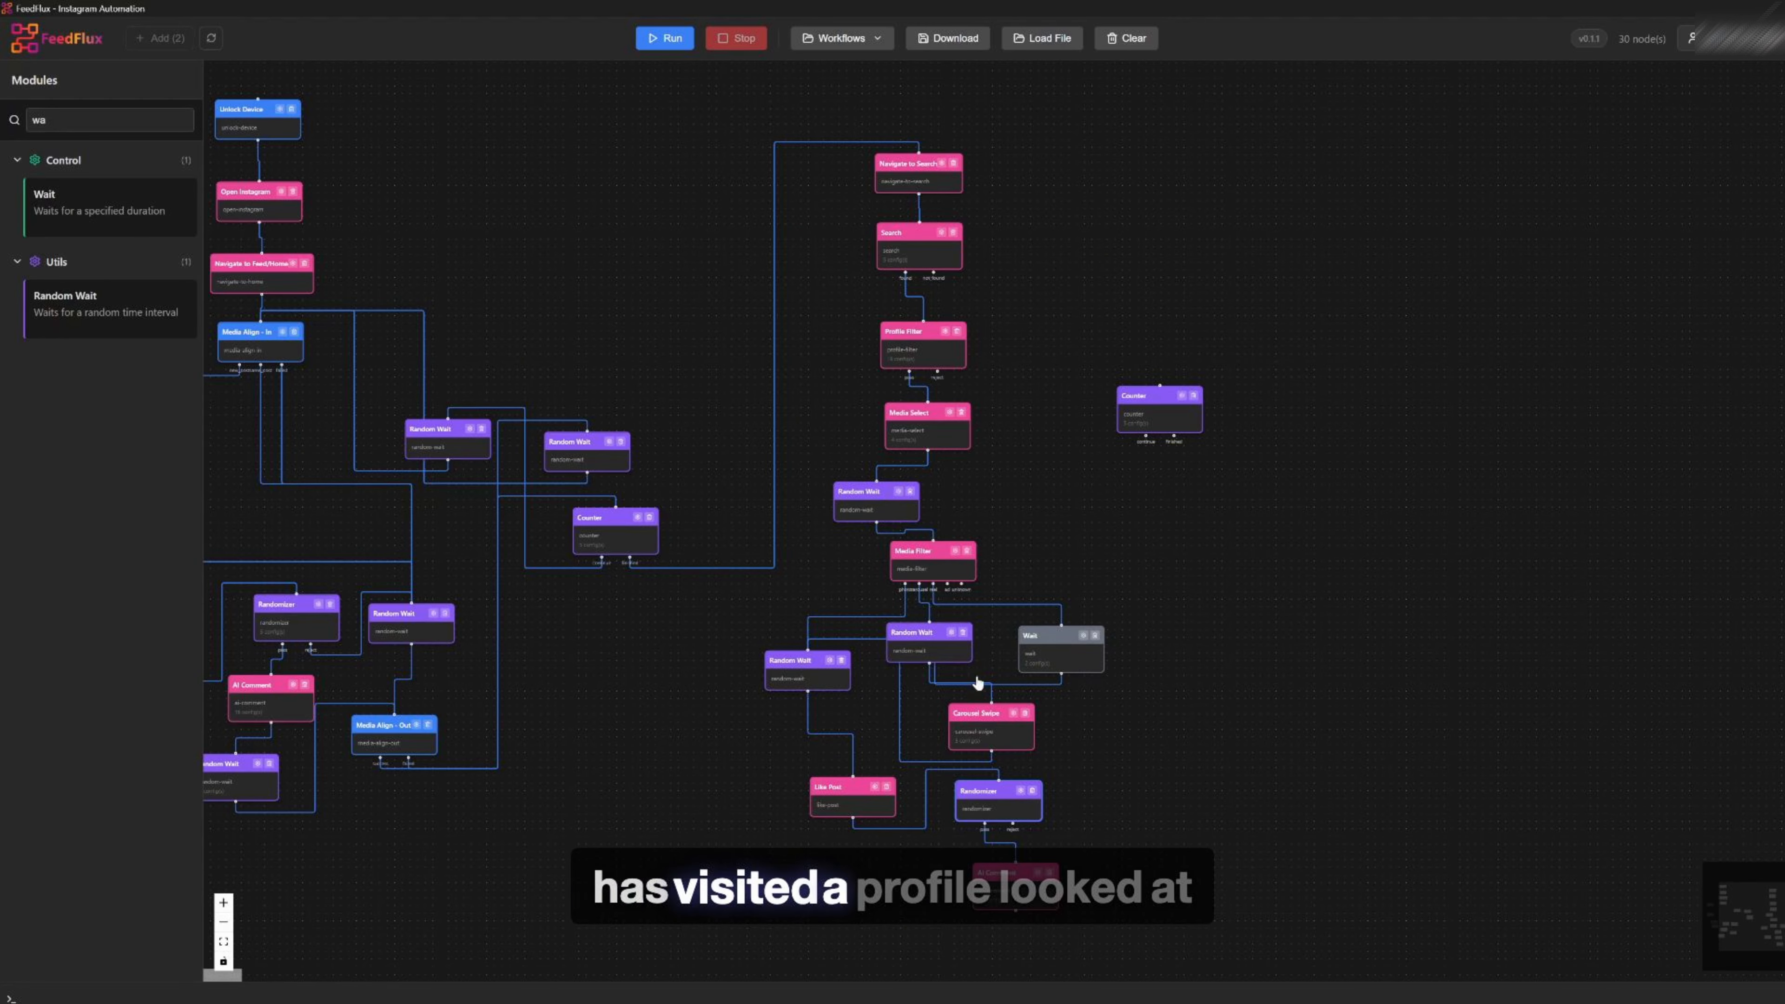
pyautogui.press('BackSpace')
pyautogui.press('BackSpace')
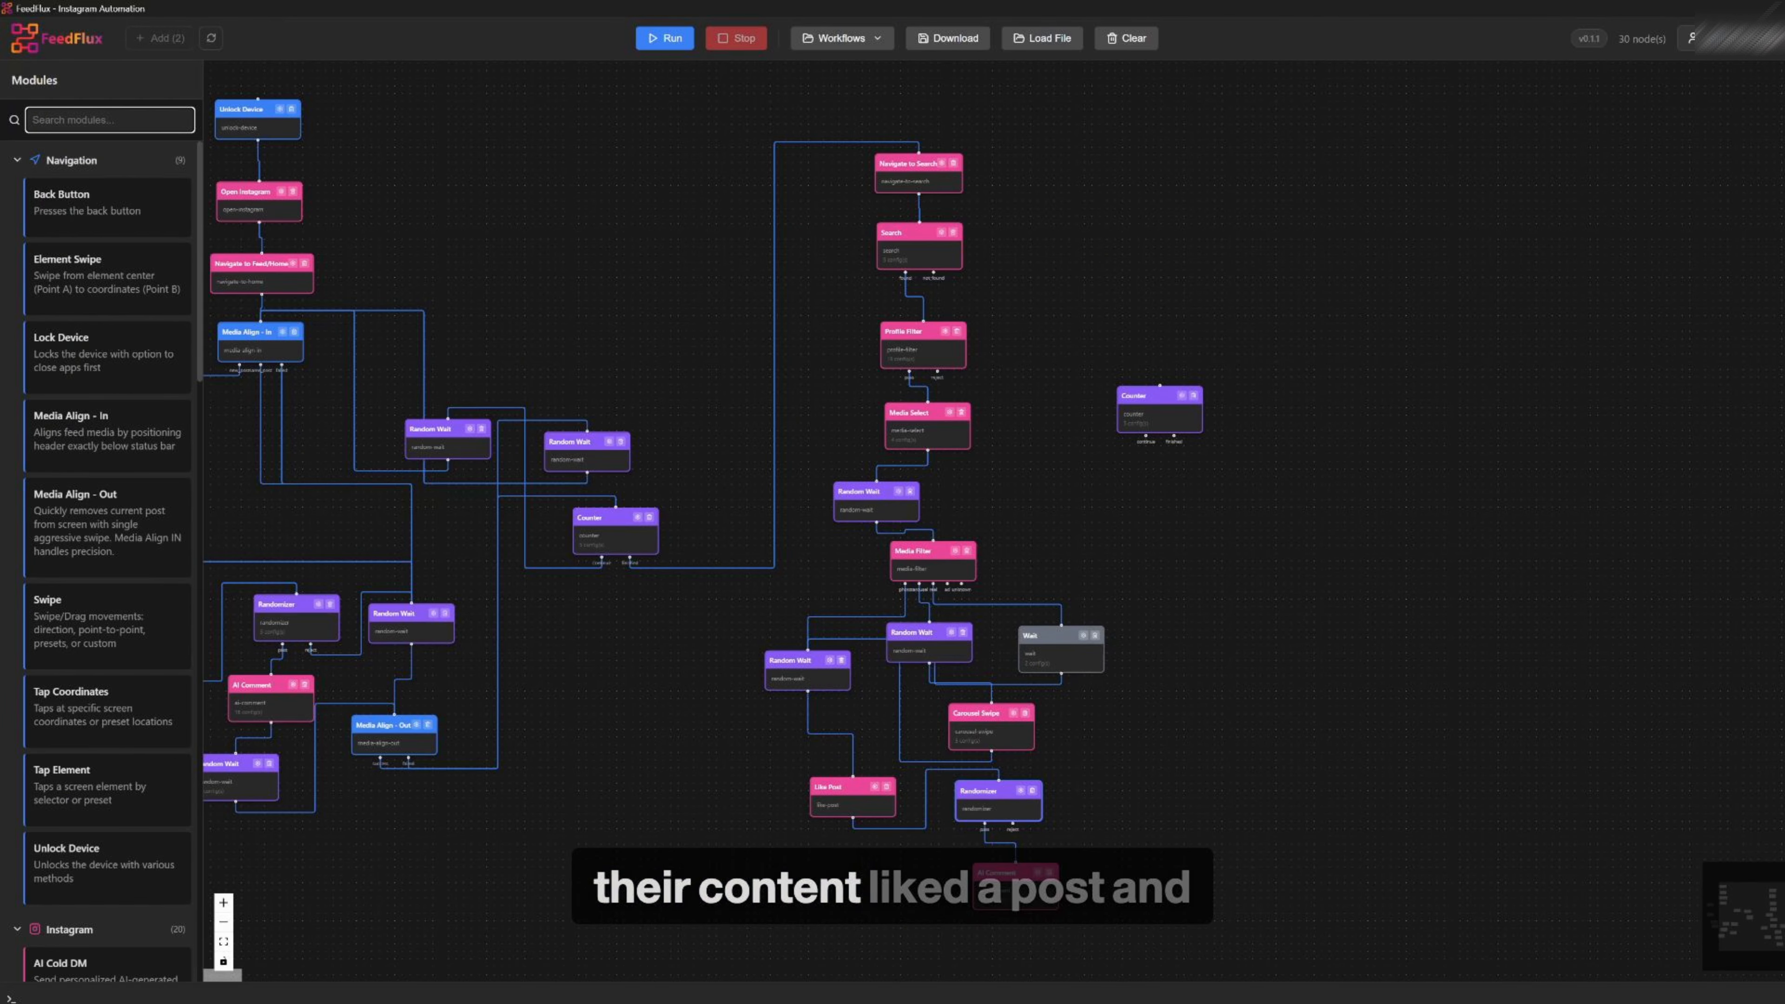
pyautogui.write('ai')
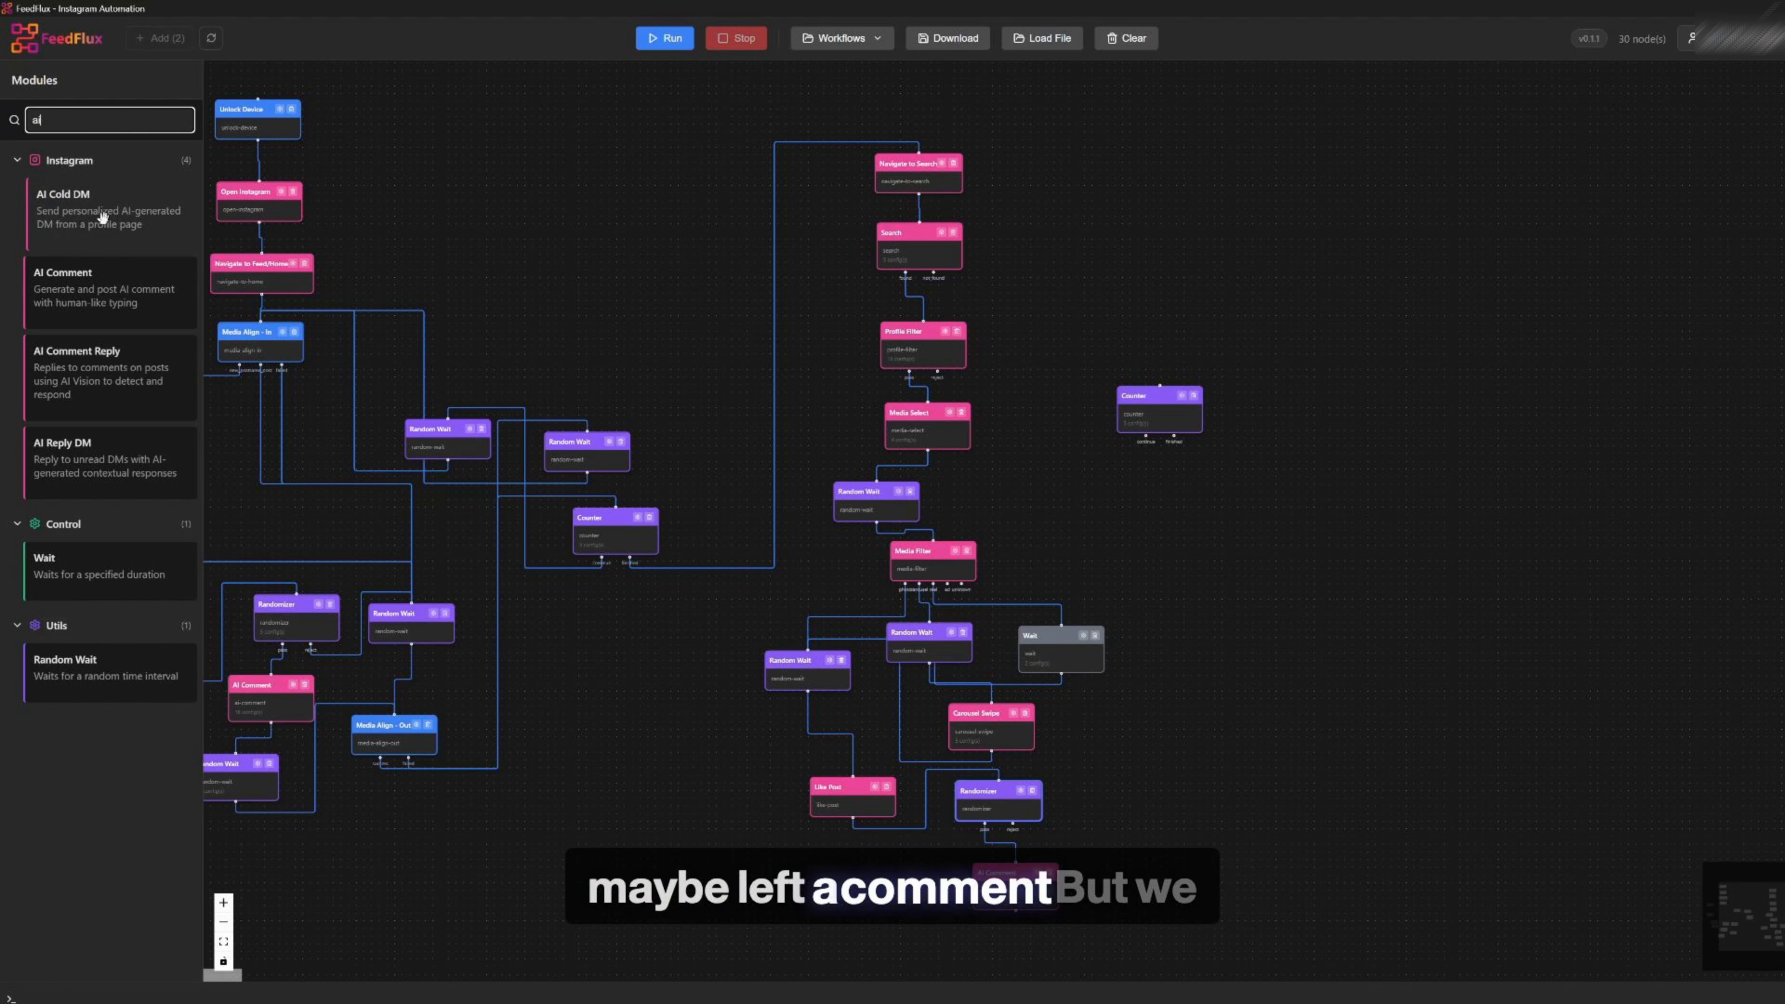
pyautogui.moveTo(99, 211); pyautogui.dragTo(1167, 803)
pyautogui.scroll(5, 1168, 808)
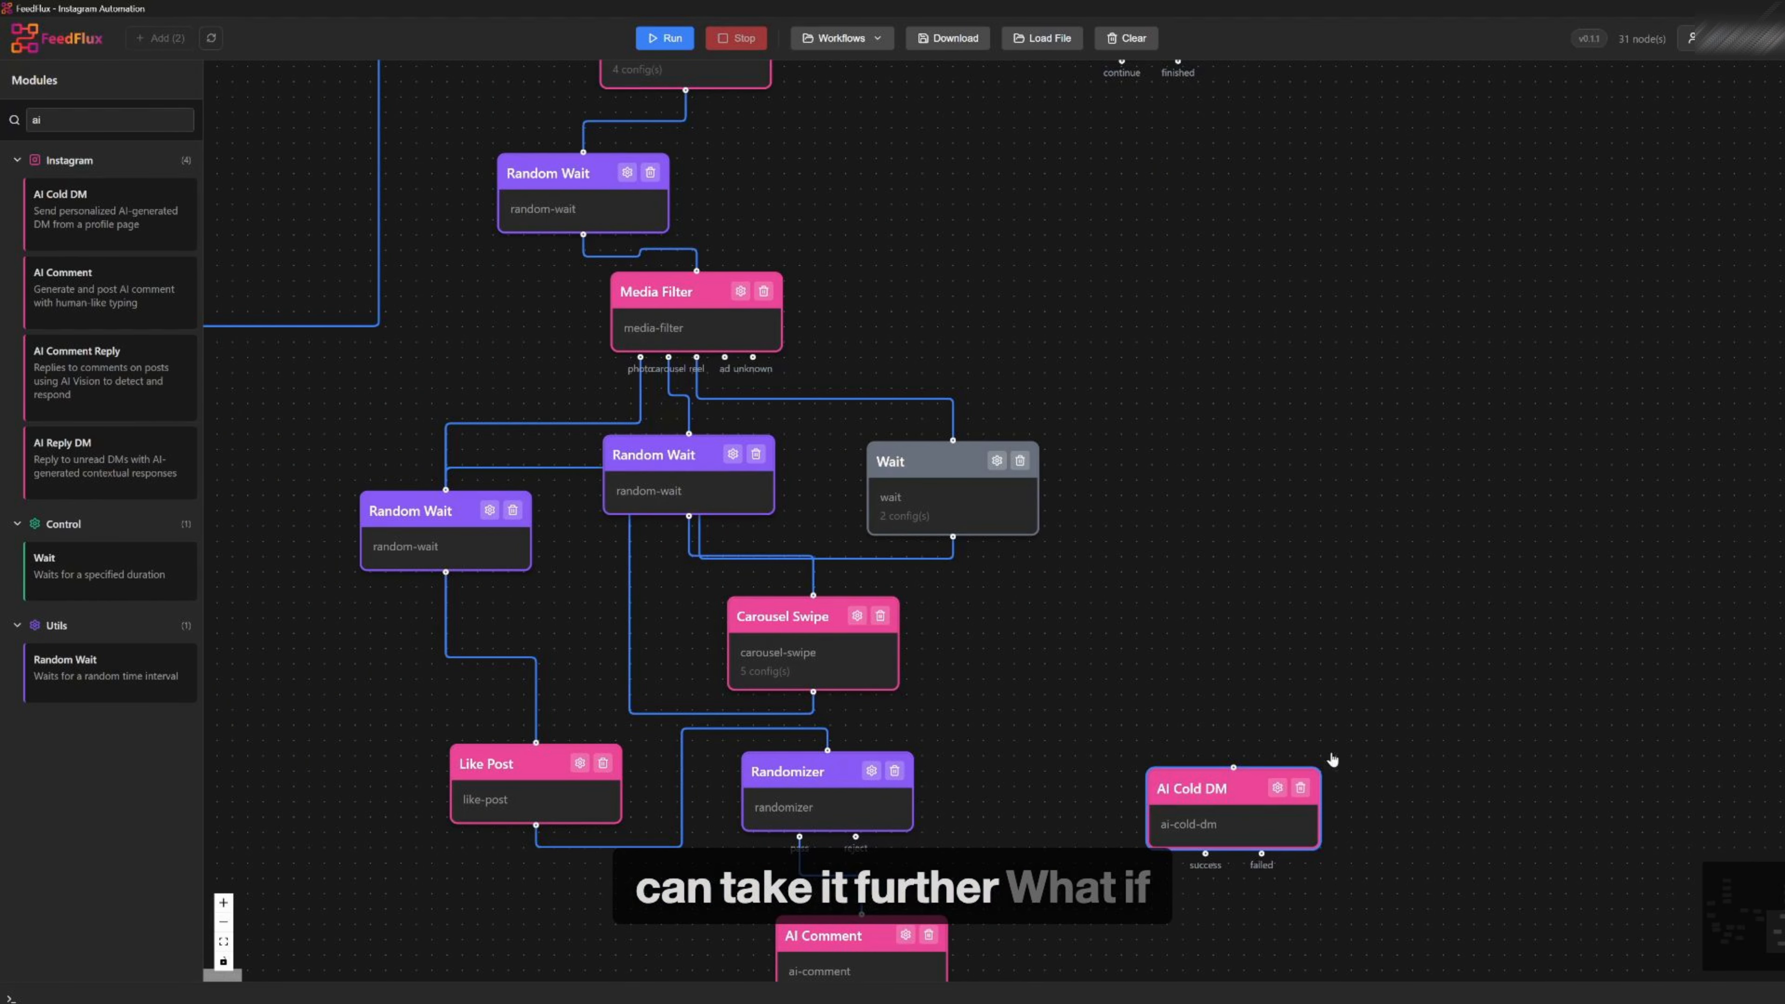
pyautogui.scroll(-3, 868, 752)
pyautogui.click(1194, 779)
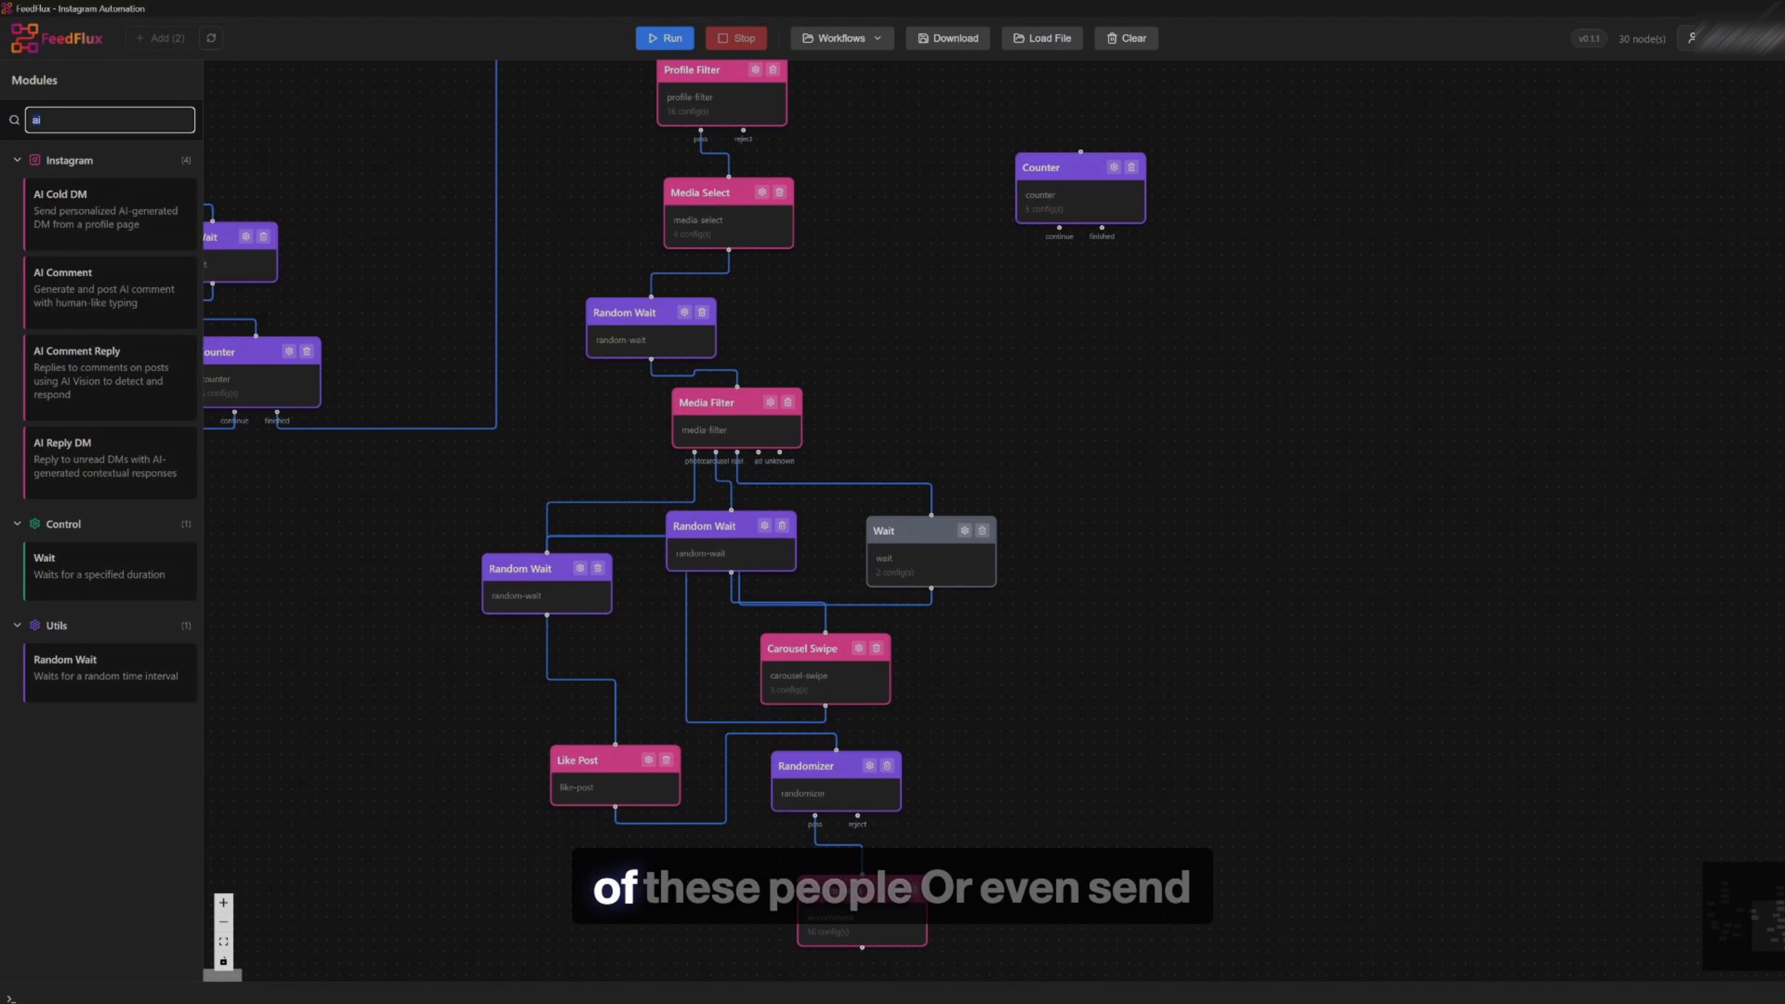
# Add a Random Wait module after the profile branch's AI Comment and remove the trial Follow module
pyautogui.doubleClick(84, 121)
pyautogui.write('fo')
pyautogui.moveTo(105, 219); pyautogui.dragTo(1123, 782)
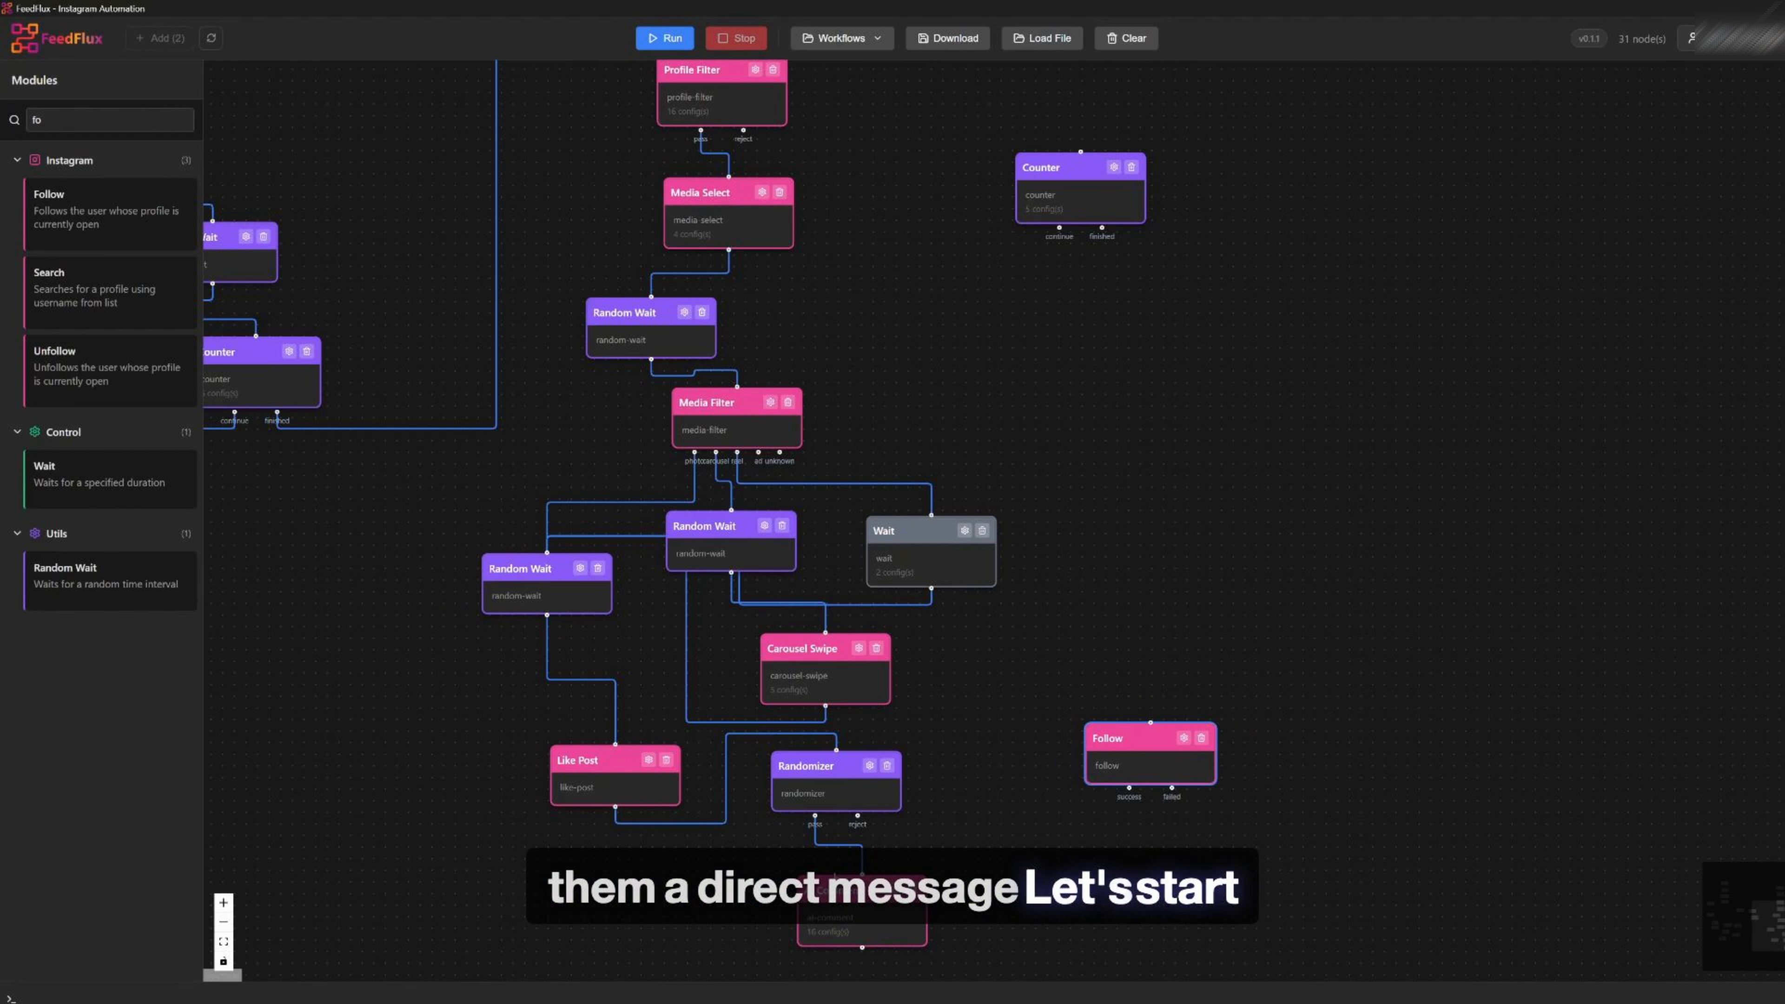
pyautogui.moveTo(105, 576); pyautogui.dragTo(1058, 866)
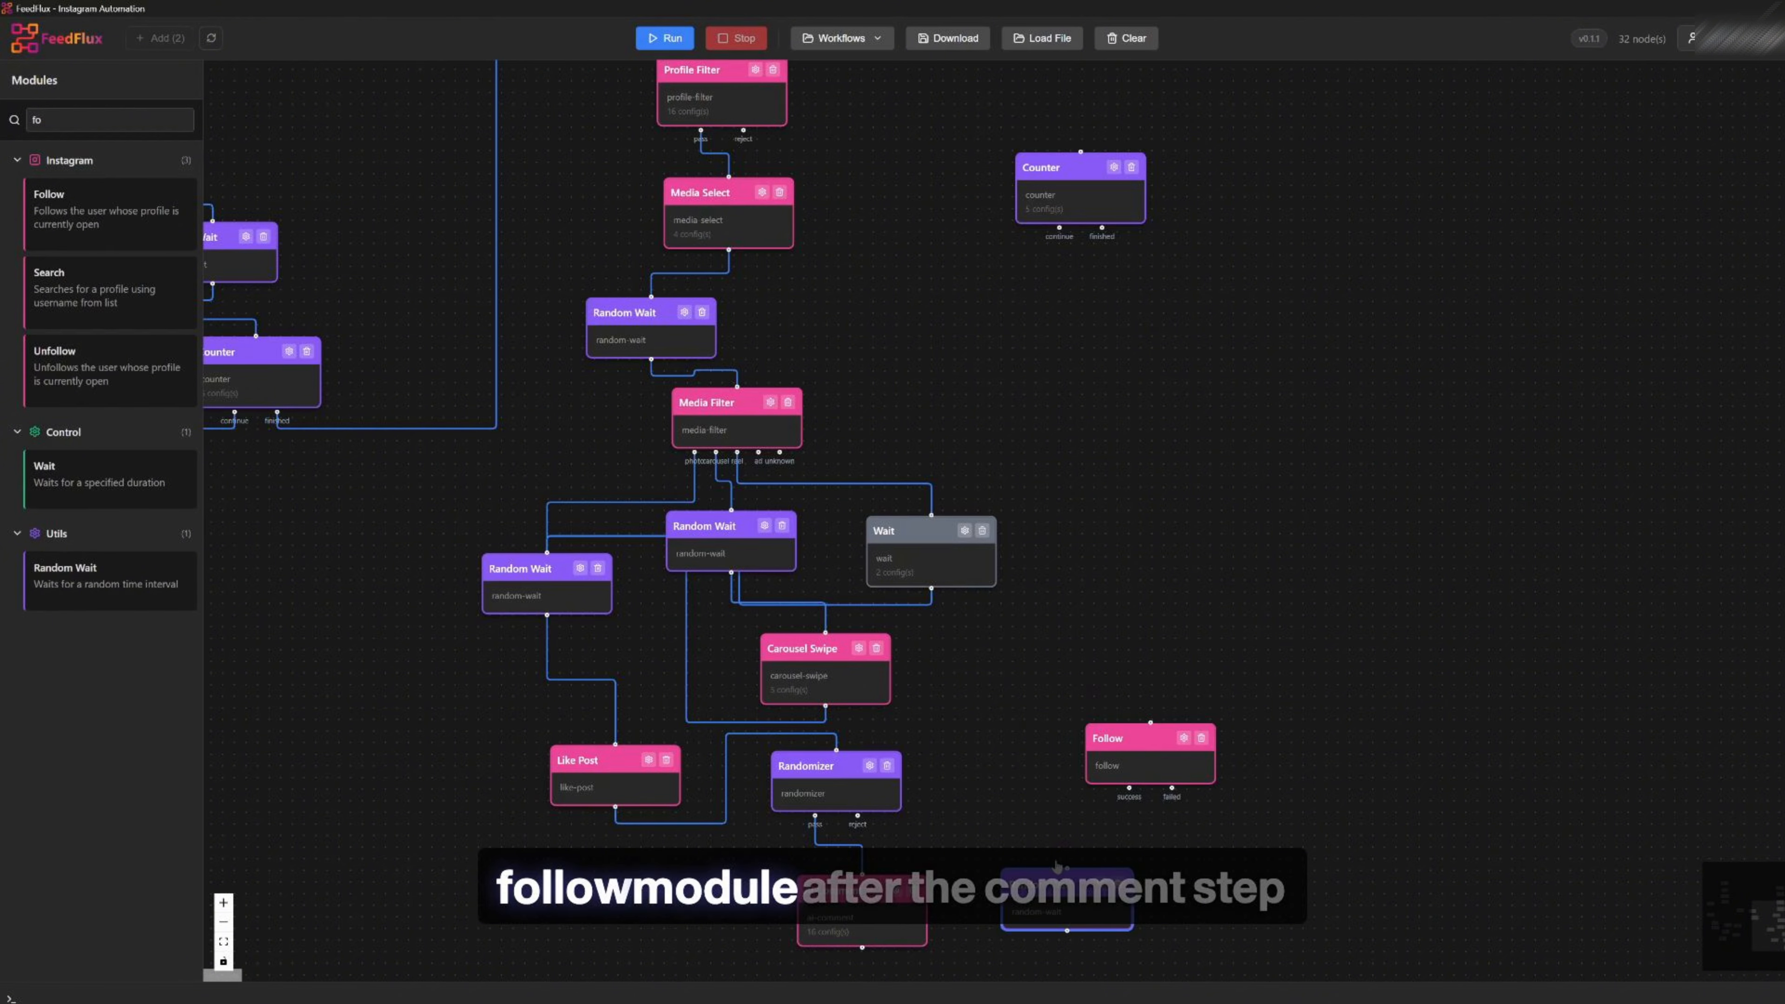
pyautogui.moveTo(863, 947); pyautogui.dragTo(1151, 723)
pyautogui.moveTo(1153, 758); pyautogui.dragTo(1183, 683)
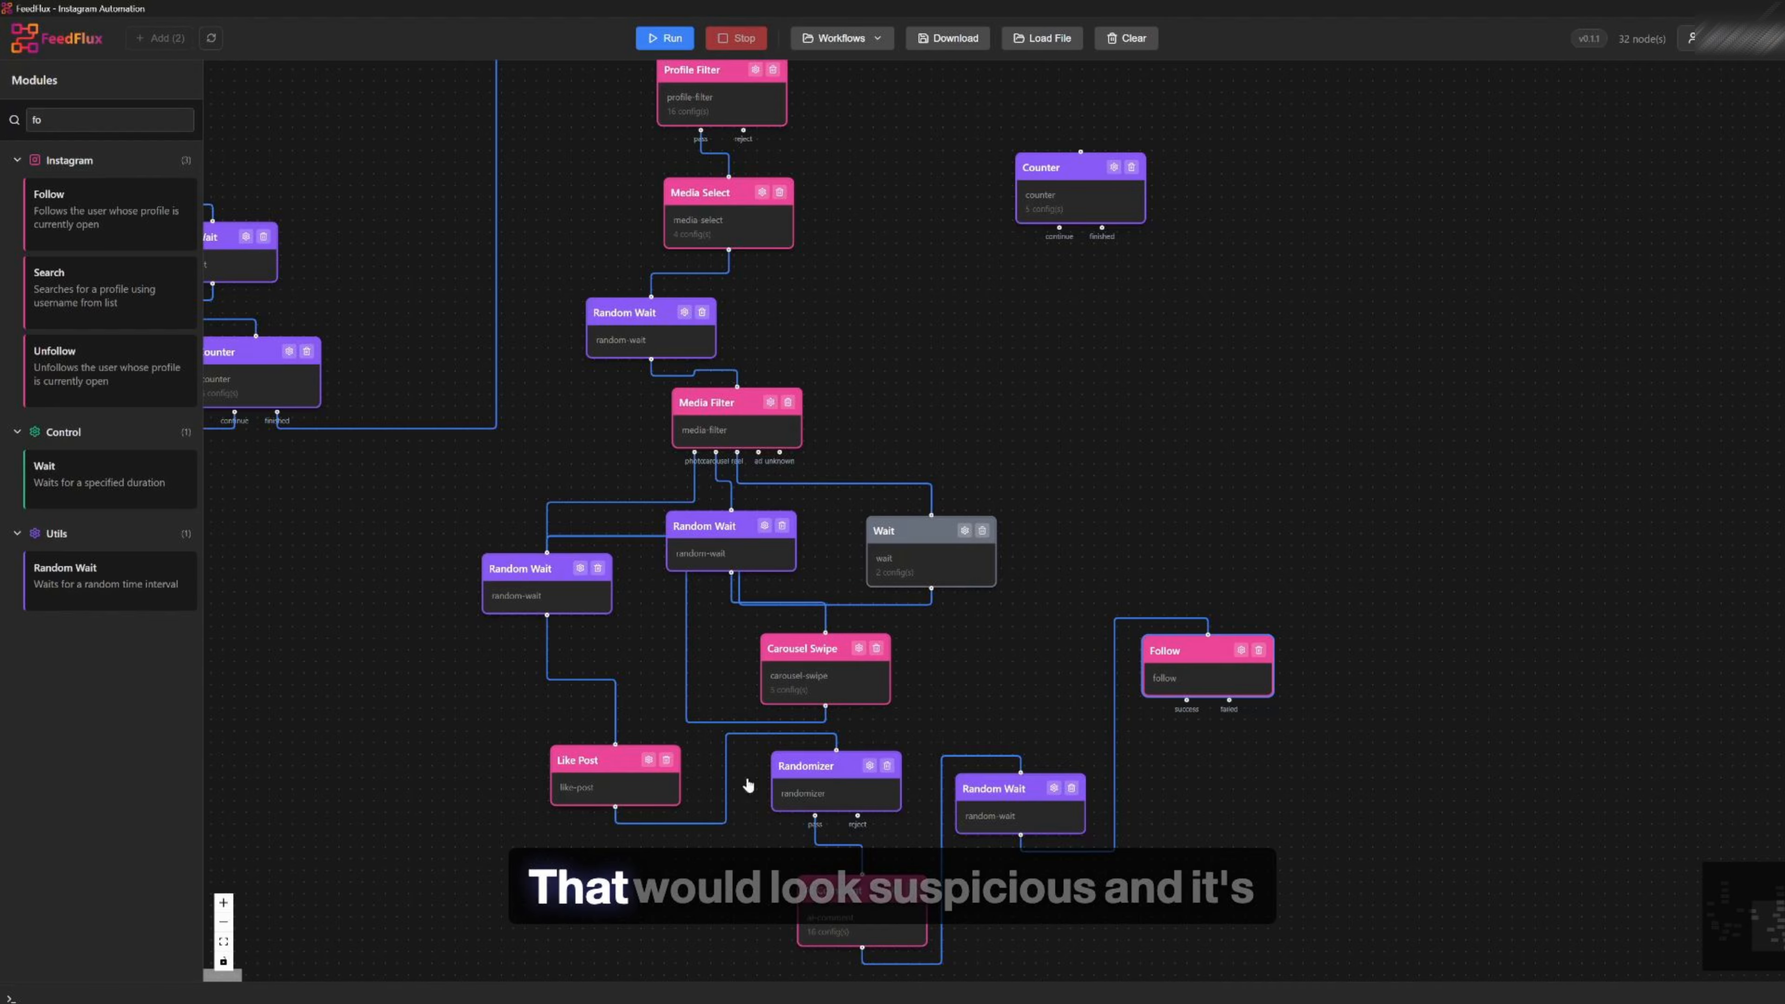
pyautogui.moveTo(847, 919); pyautogui.dragTo(818, 910)
pyautogui.moveTo(992, 800); pyautogui.dragTo(989, 878)
pyautogui.moveTo(1173, 654); pyautogui.dragTo(1194, 631)
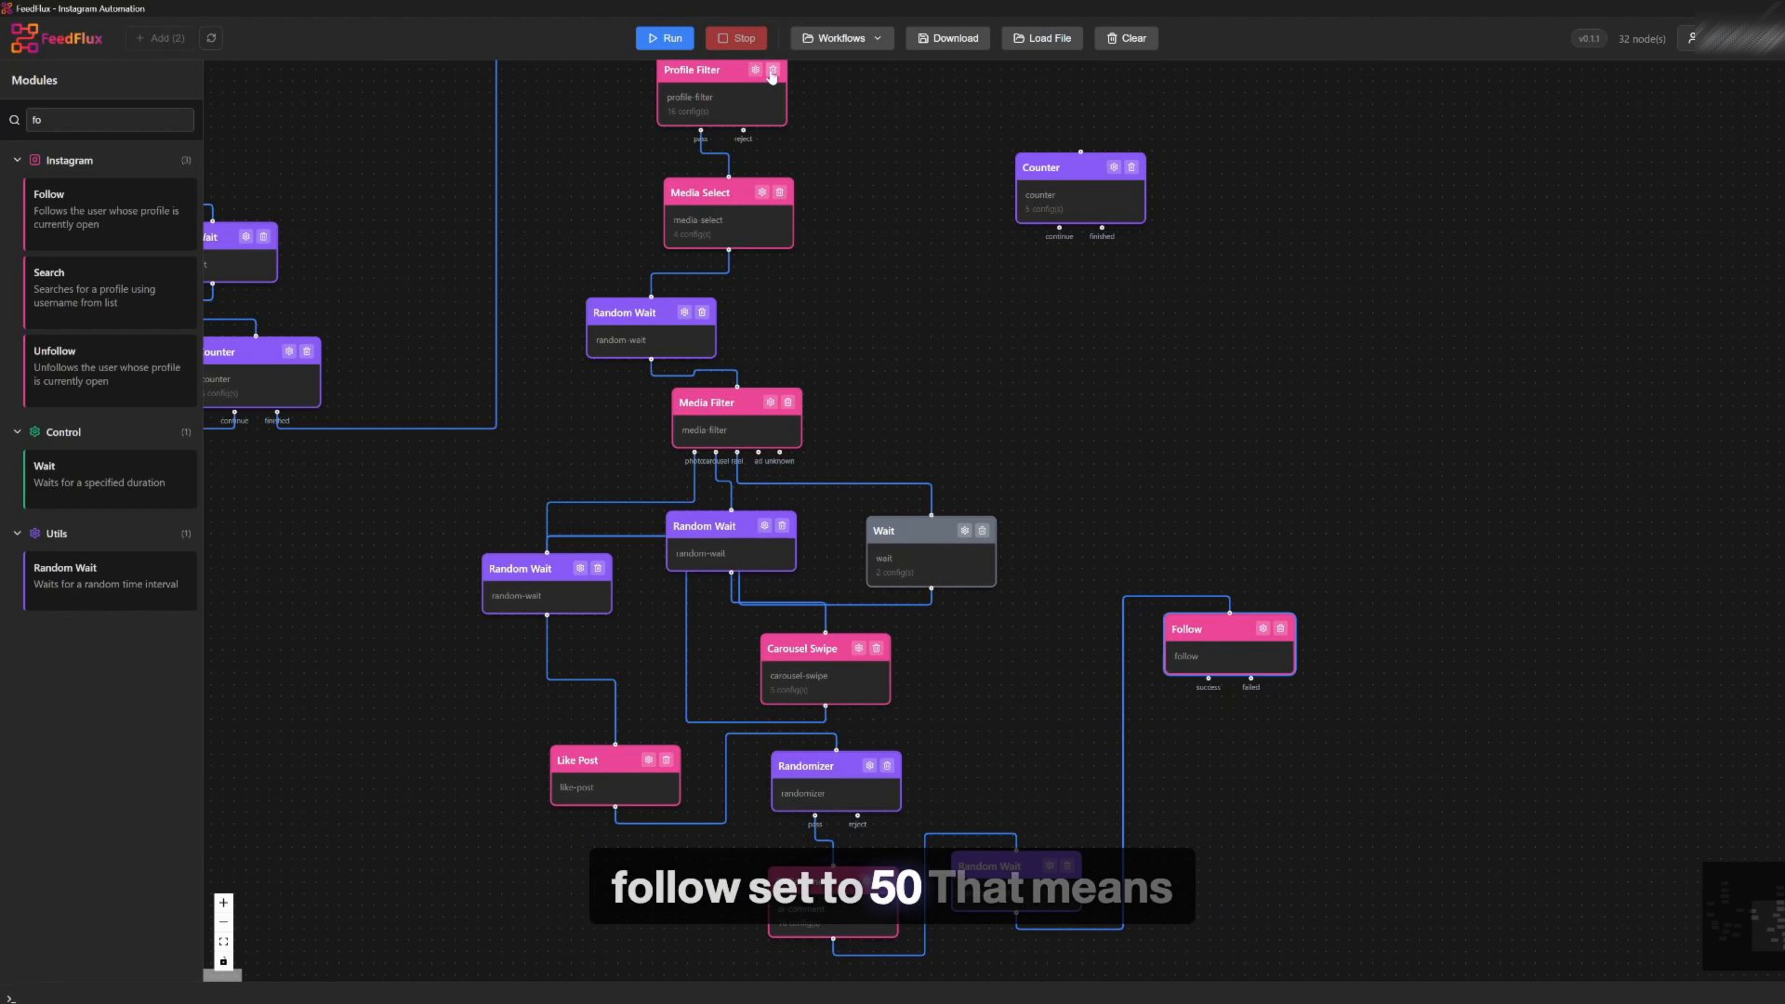
pyautogui.click(1281, 630)
# Add a Randomizer module and connect the new Random Wait's output to it
pyautogui.doubleClick(78, 120)
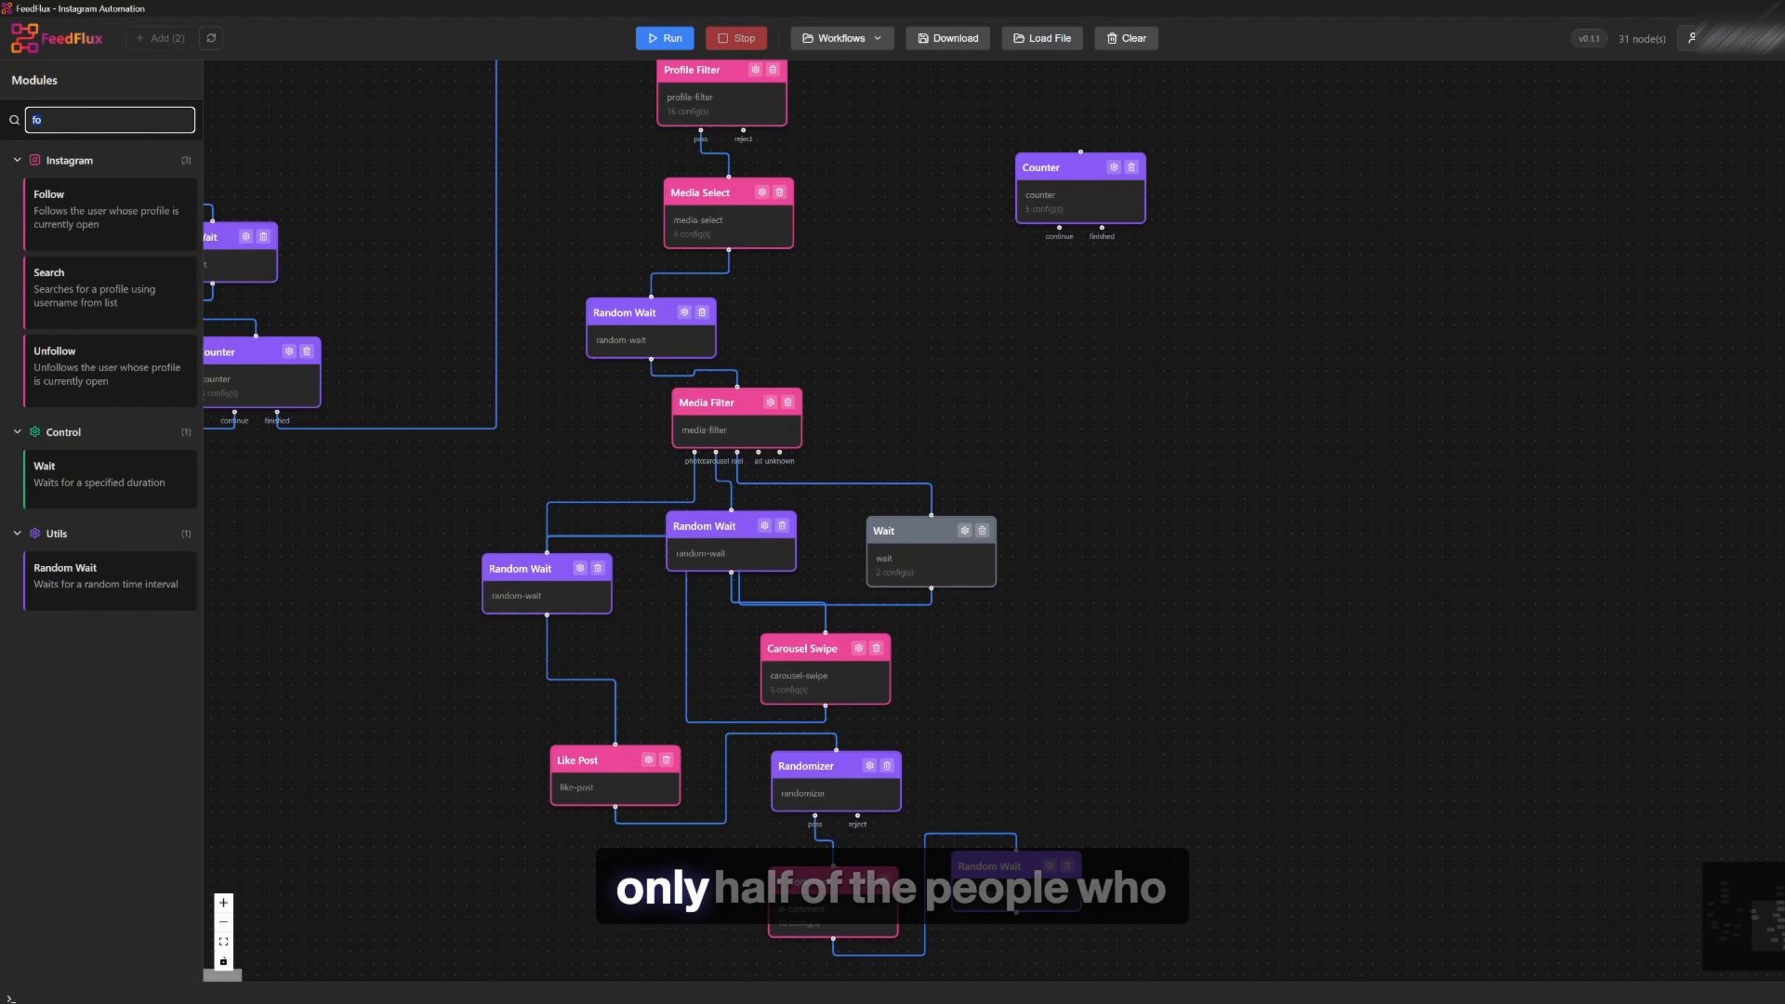
pyautogui.write('rando')
pyautogui.click(97, 515)
pyautogui.moveTo(1356, 648); pyautogui.dragTo(1162, 685)
pyautogui.moveTo(1016, 913); pyautogui.dragTo(1179, 647)
pyautogui.click(1213, 662)
# Add a Follow module and connect the new Randomizer's pass output to it
pyautogui.doubleClick(79, 121)
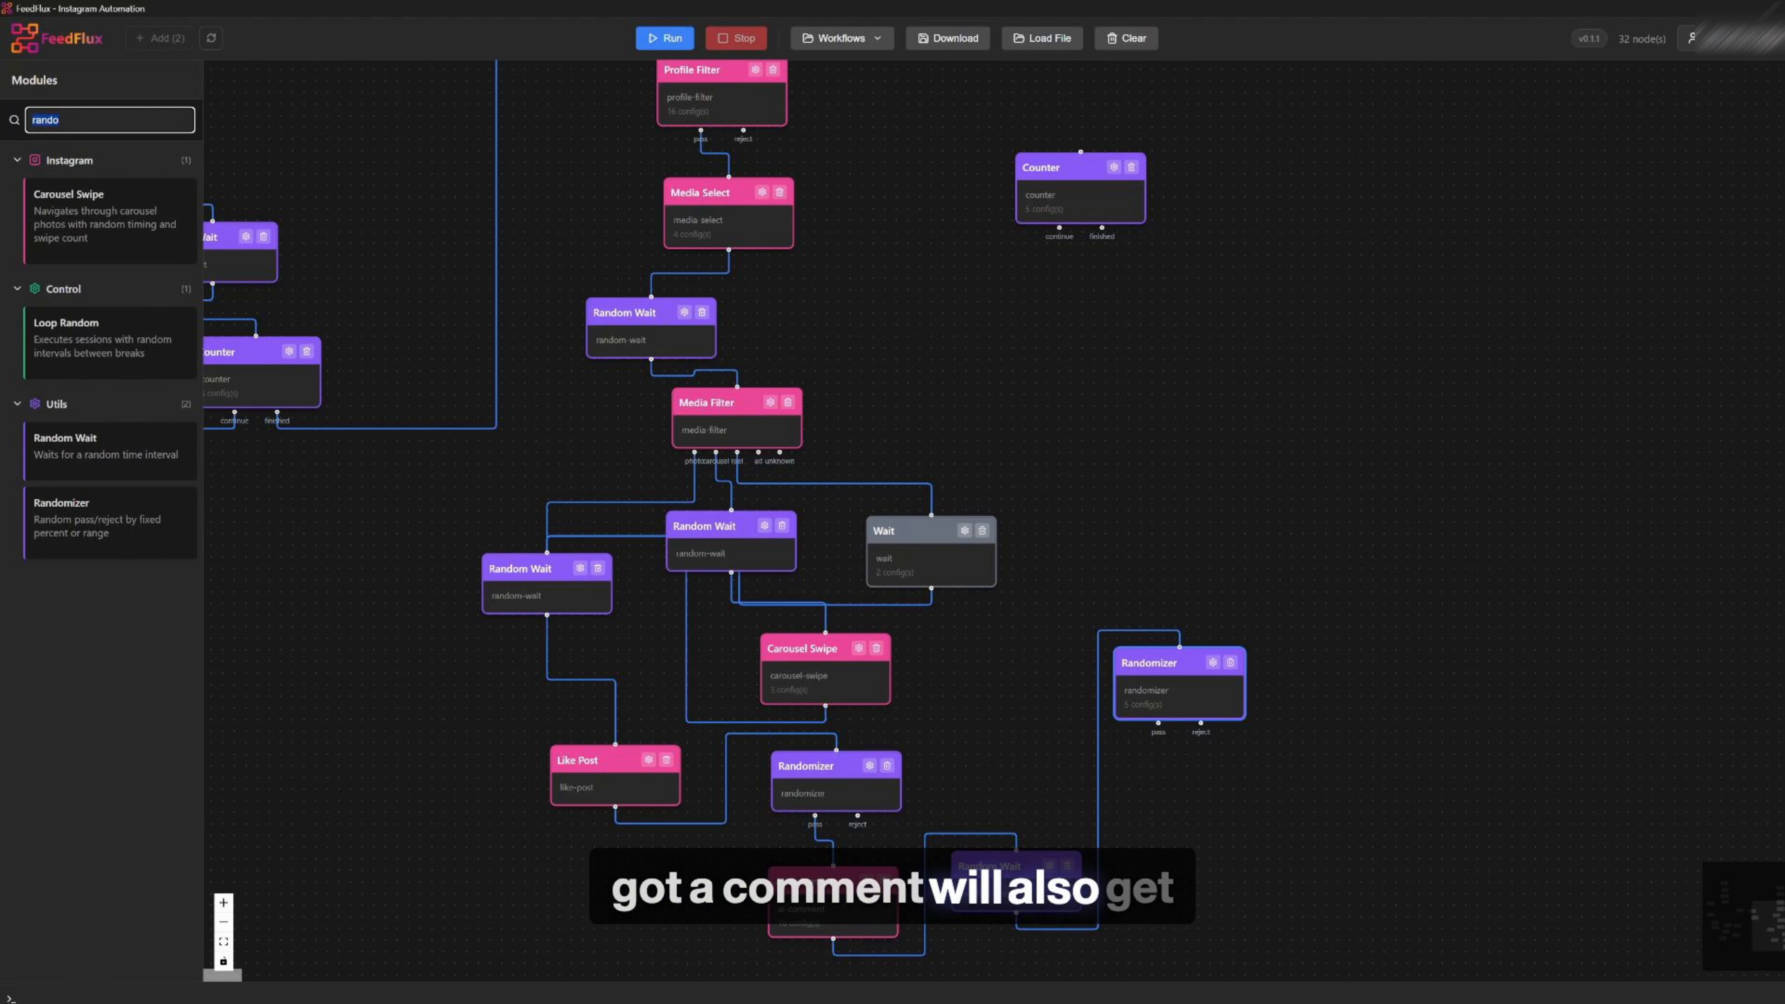
pyautogui.write('foll')
pyautogui.moveTo(81, 193); pyautogui.dragTo(1325, 614)
pyautogui.moveTo(1187, 664); pyautogui.dragTo(1084, 556)
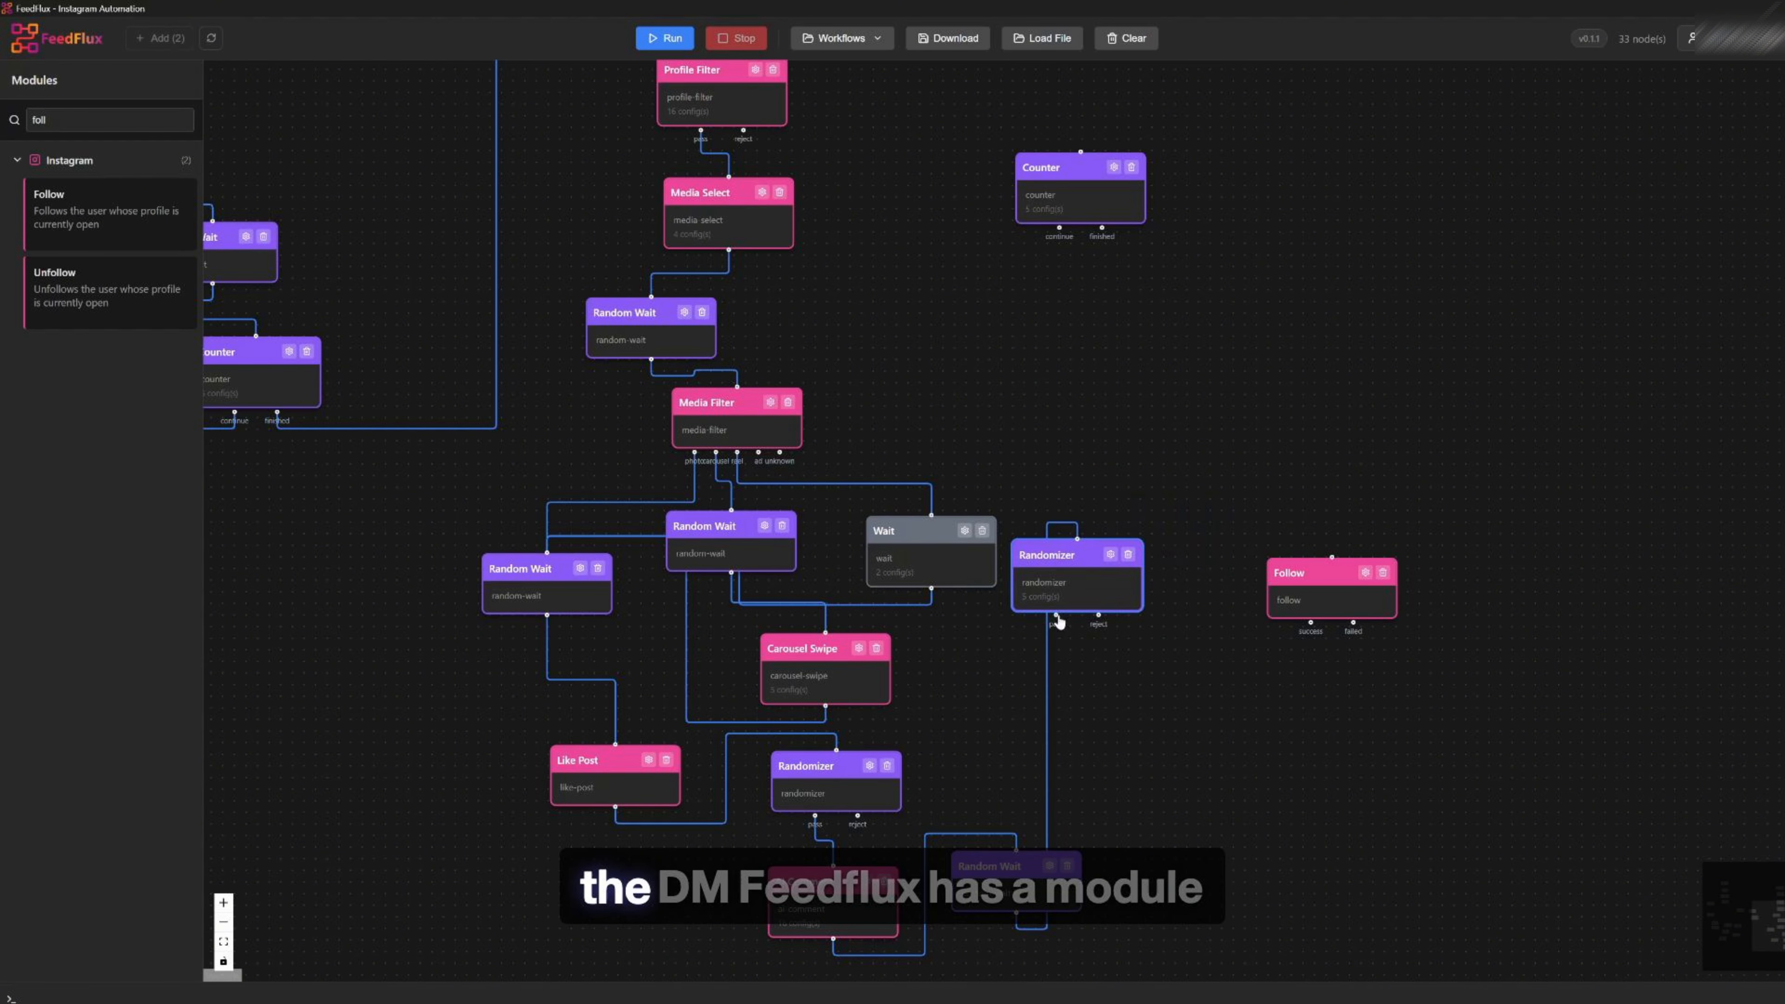
pyautogui.moveTo(1334, 559); pyautogui.dragTo(1289, 505)
pyautogui.moveTo(1048, 578); pyautogui.dragTo(1108, 663)
pyautogui.moveTo(1265, 532); pyautogui.dragTo(1375, 627)
pyautogui.moveTo(1171, 645); pyautogui.dragTo(1167, 614)
# Review the unconnected Counter module's settings
pyautogui.scroll(-2, 1080, 343)
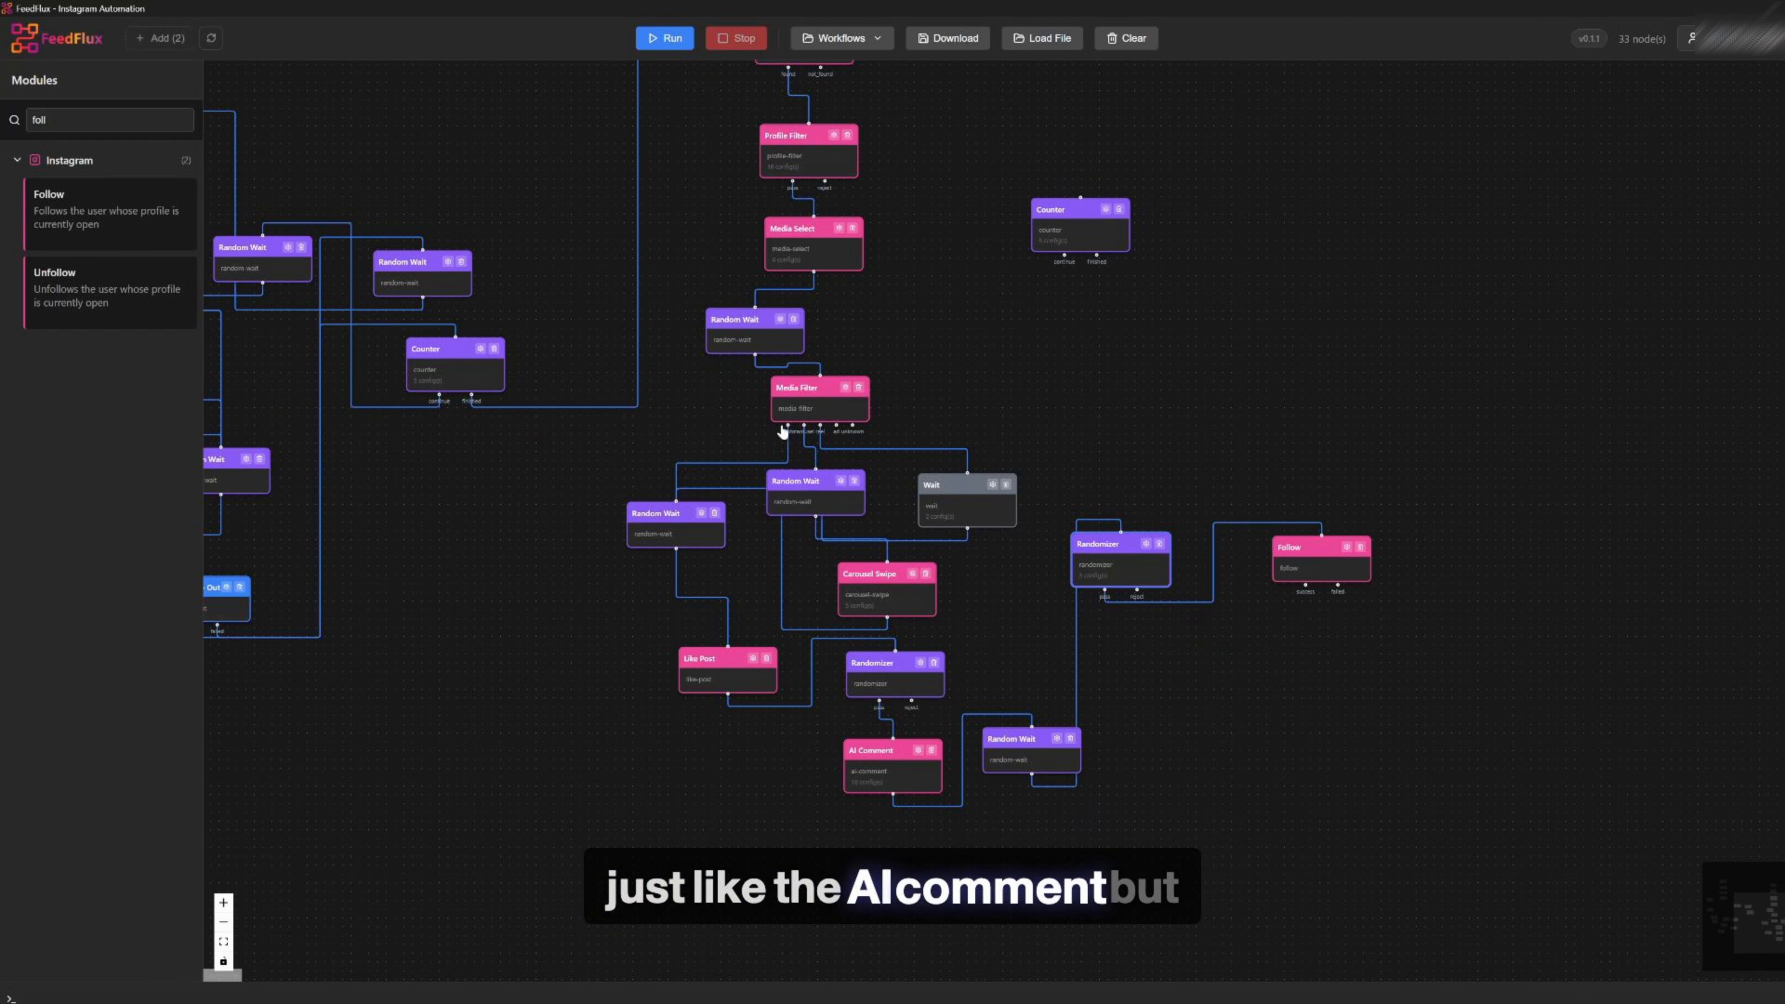
pyautogui.moveTo(1297, 345); pyautogui.dragTo(1099, 494)
pyautogui.click(908, 359)
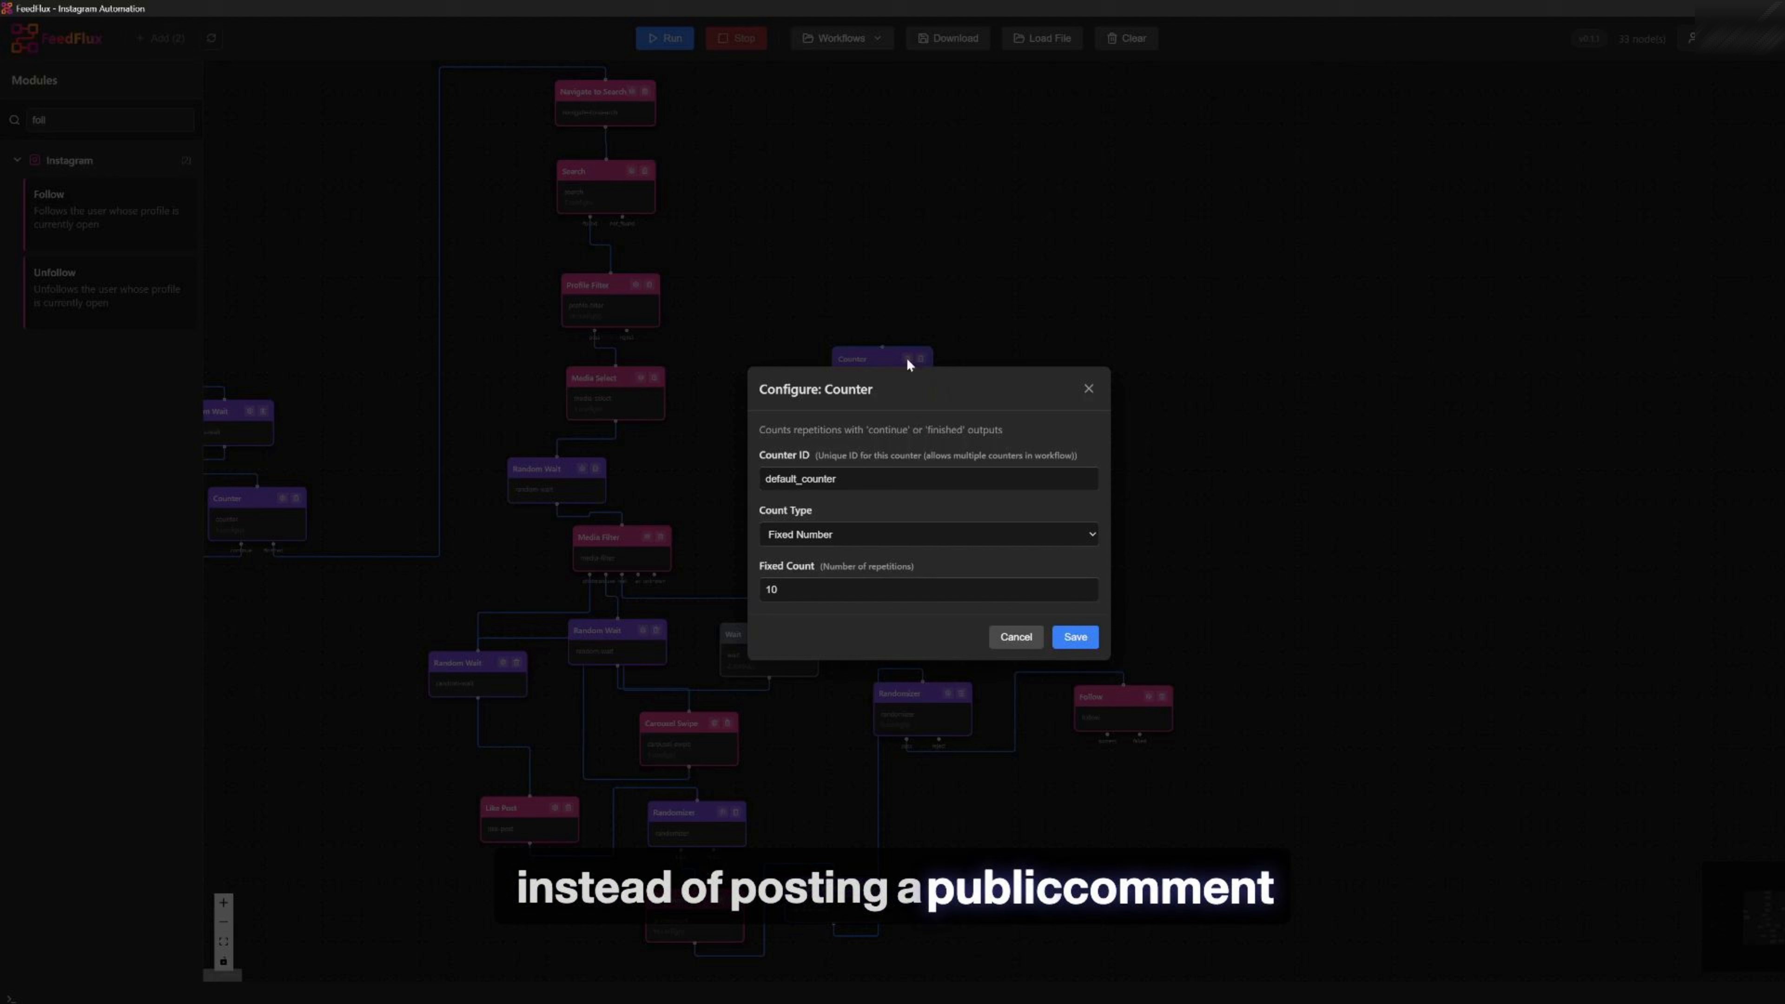
pyautogui.click(1075, 637)
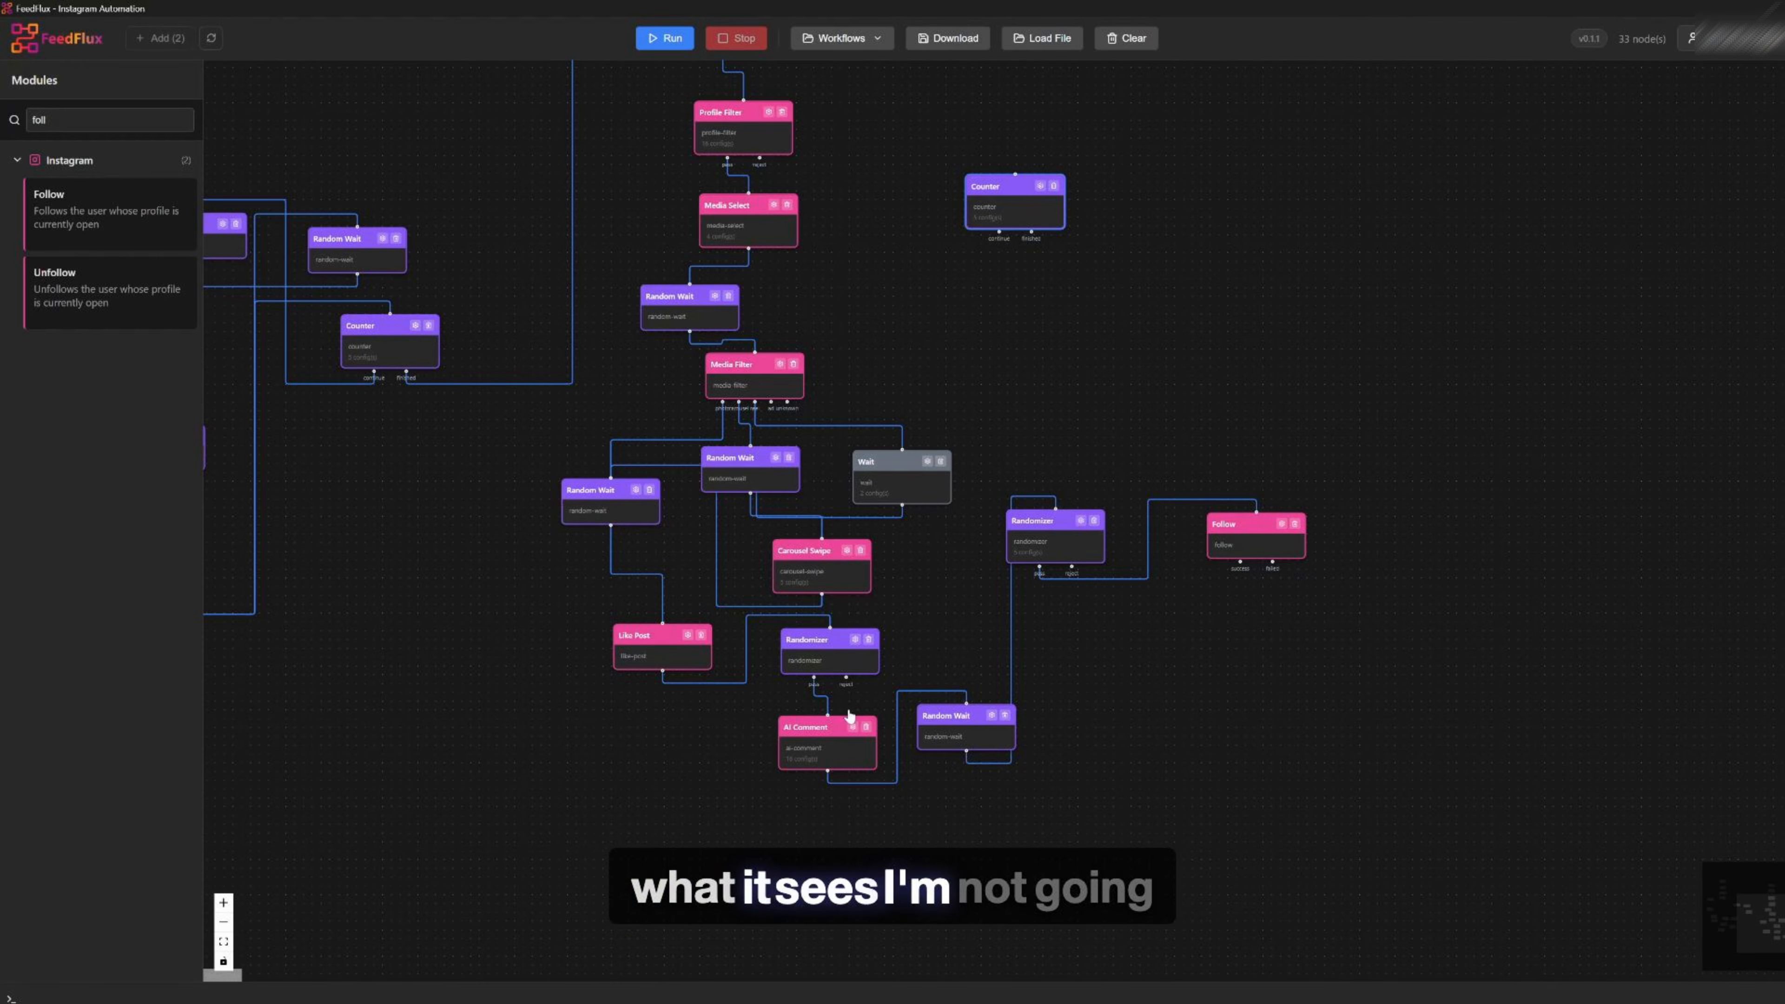
# Move the unconnected Counter module to the right and clear the module search
pyautogui.scroll(2, 902, 355)
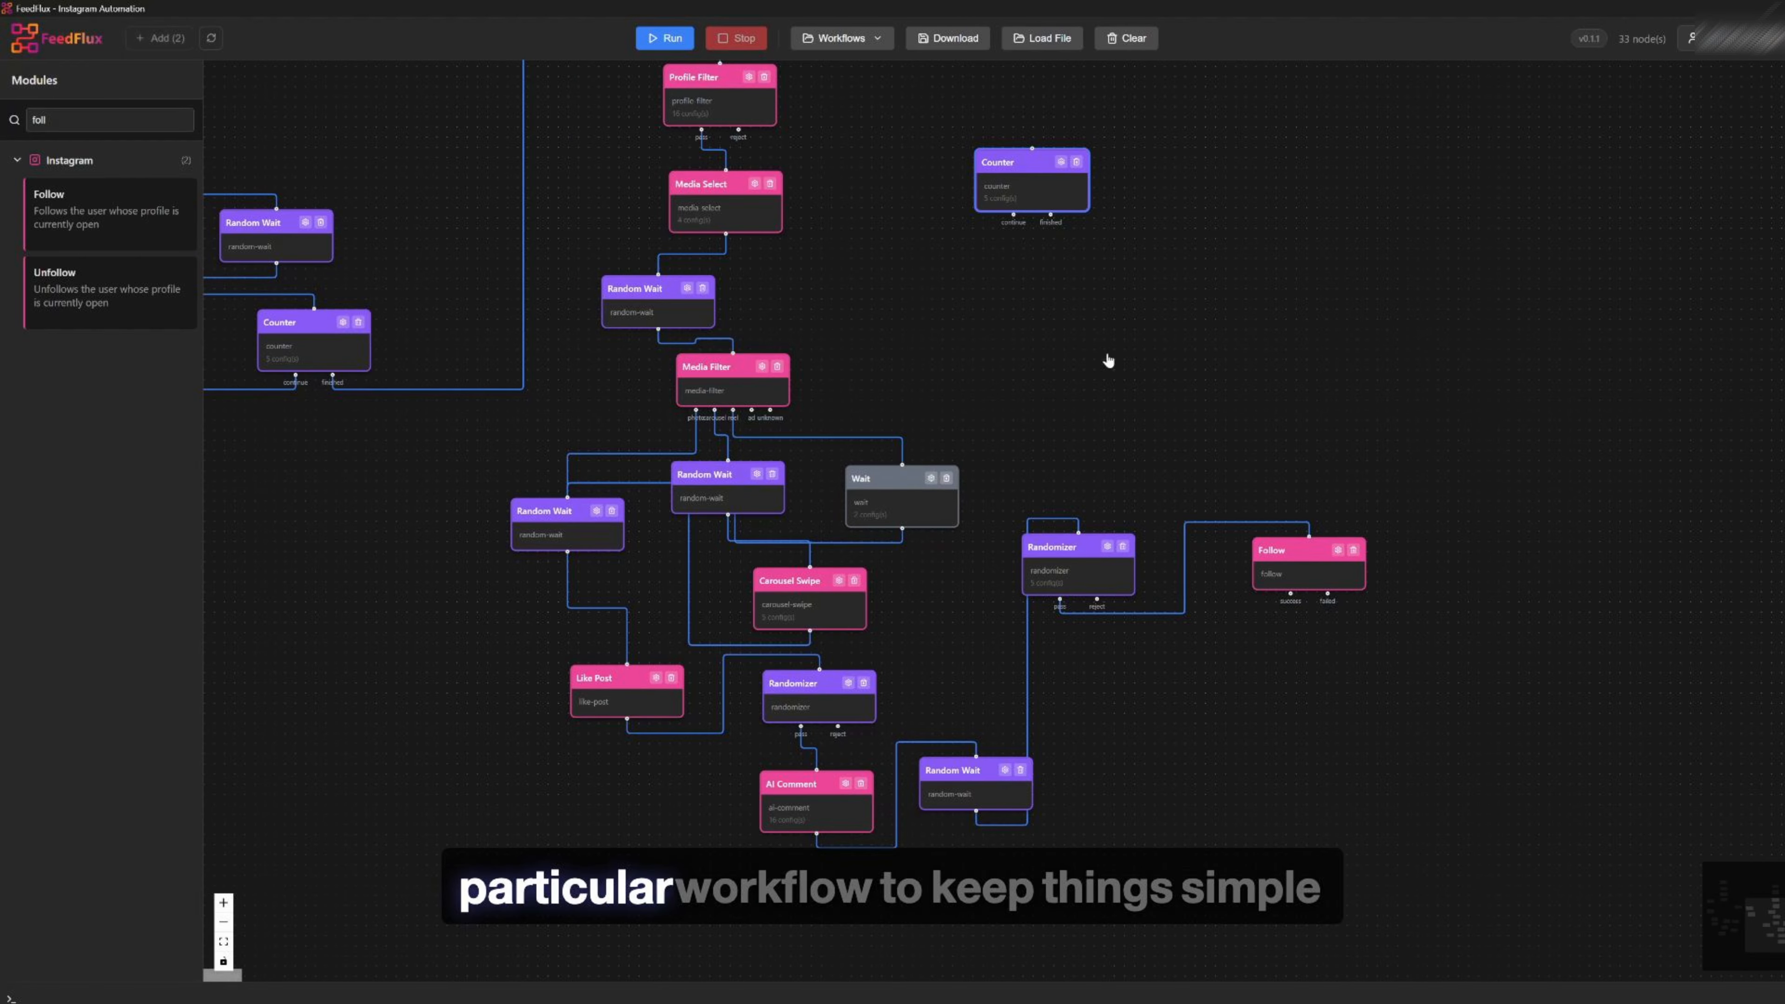
pyautogui.moveTo(1108, 358); pyautogui.dragTo(1083, 493)
pyautogui.moveTo(993, 304); pyautogui.dragTo(1157, 326)
pyautogui.doubleClick(82, 121)
pyautogui.press('BackSpace')
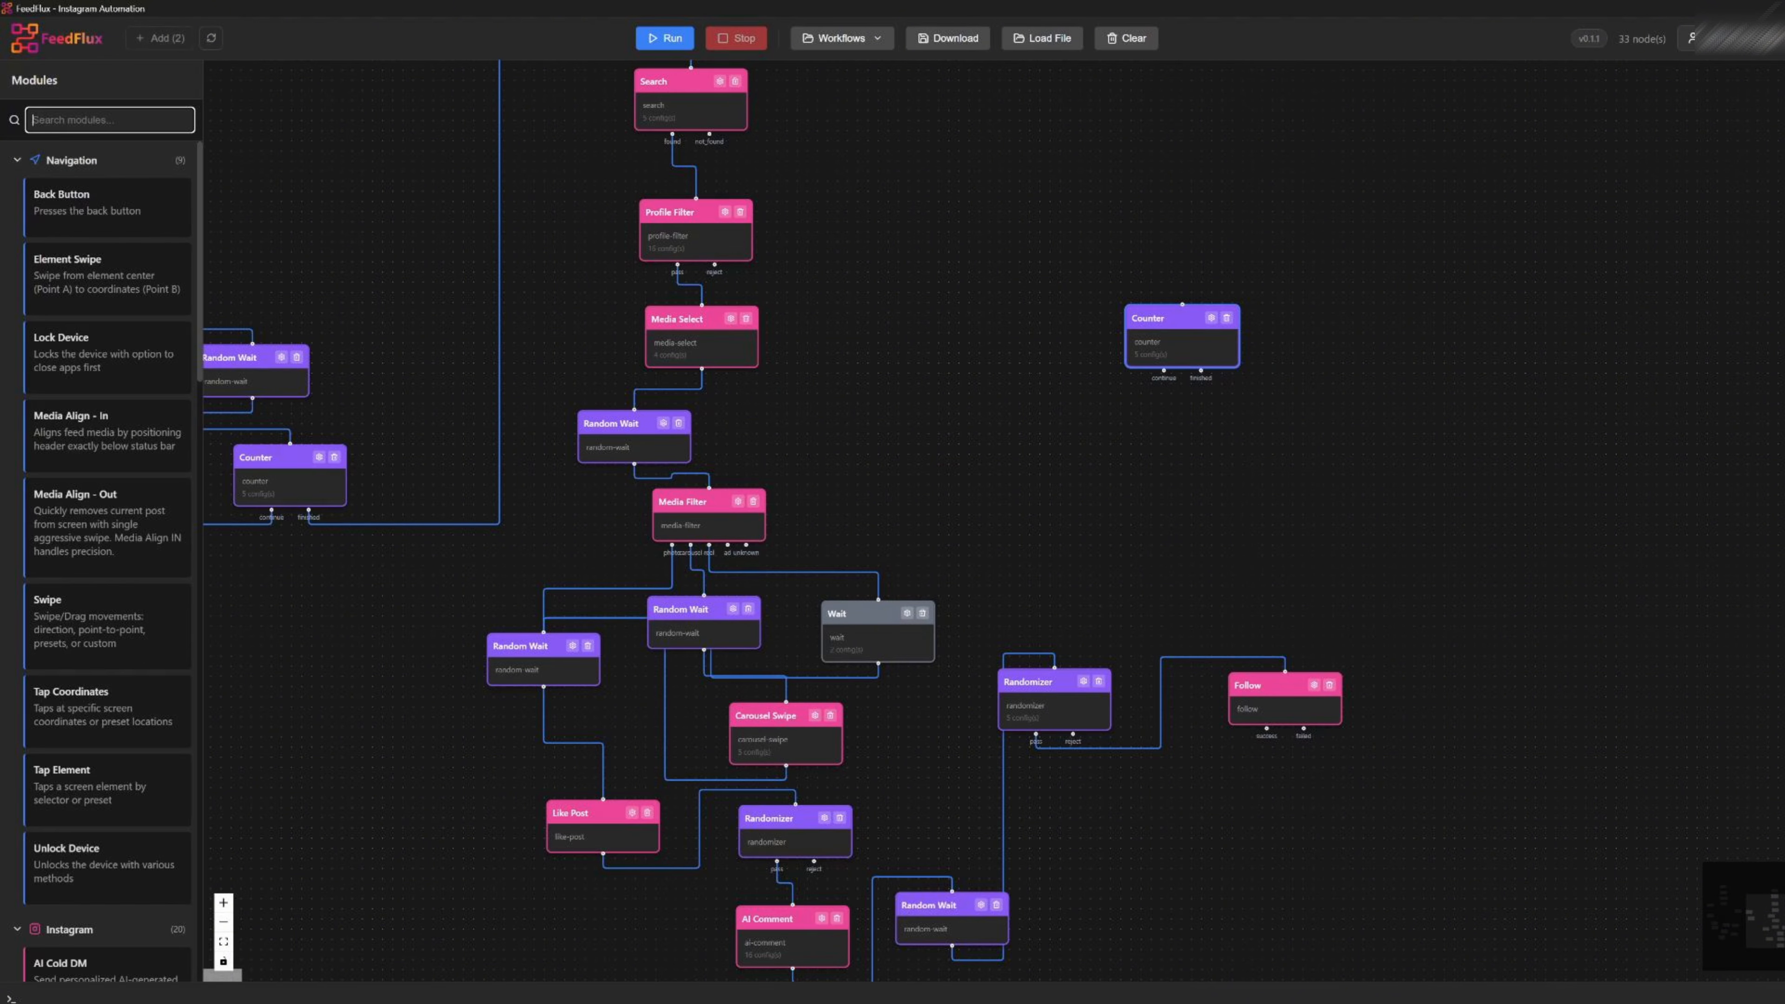
# Add a Random Wait module after the Follow module and connect Follow's outputs to it
pyautogui.write('ran')
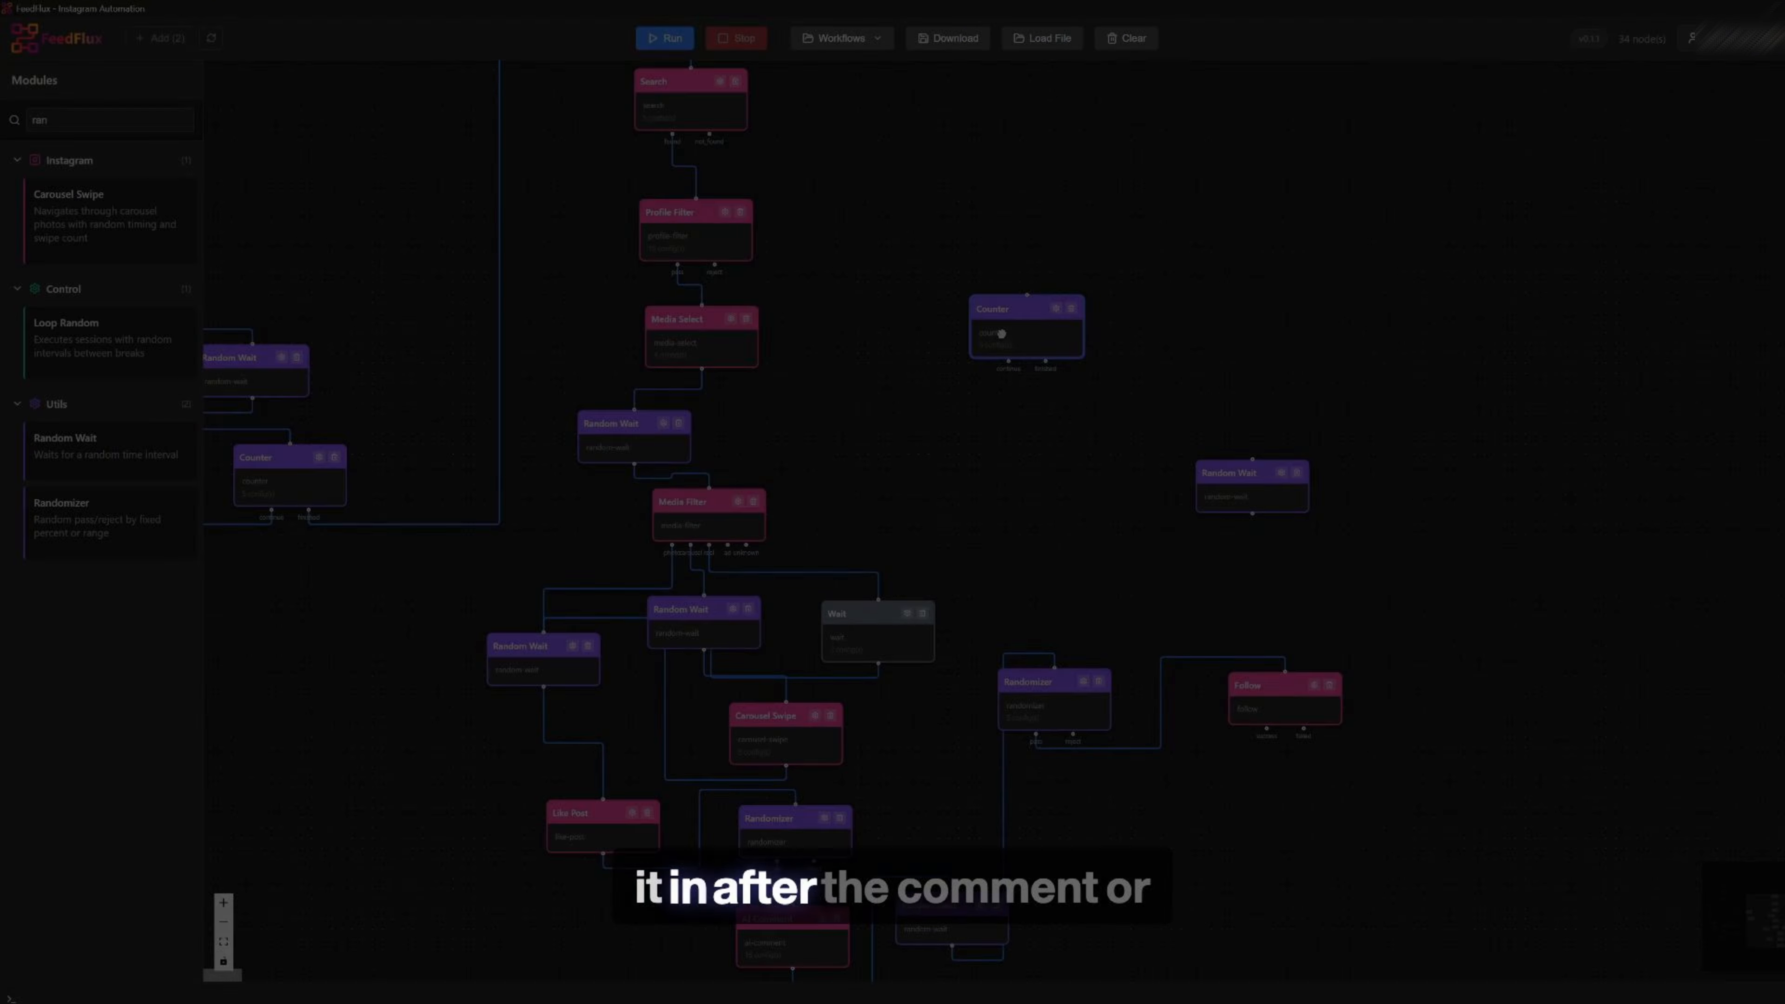
pyautogui.moveTo(1251, 465); pyautogui.dragTo(1366, 479)
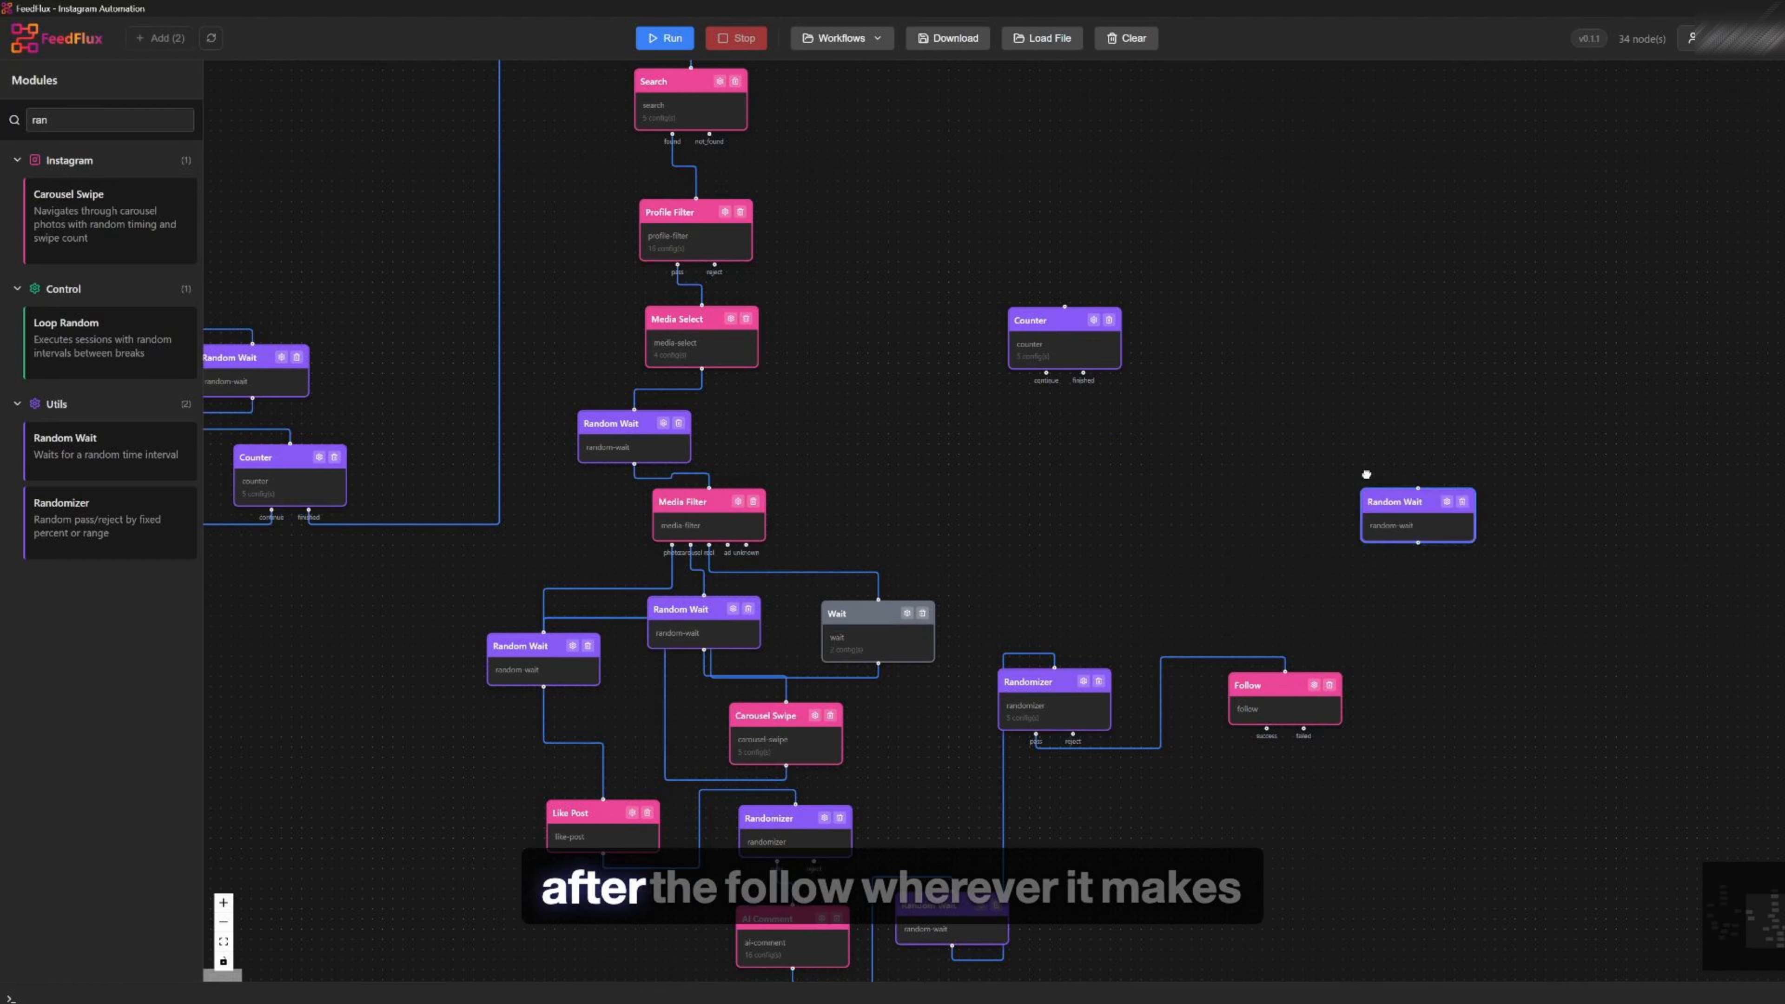
pyautogui.moveTo(1251, 686); pyautogui.dragTo(1154, 532)
pyautogui.moveTo(1299, 463); pyautogui.dragTo(1390, 450)
pyautogui.moveTo(1207, 576); pyautogui.dragTo(1248, 548)
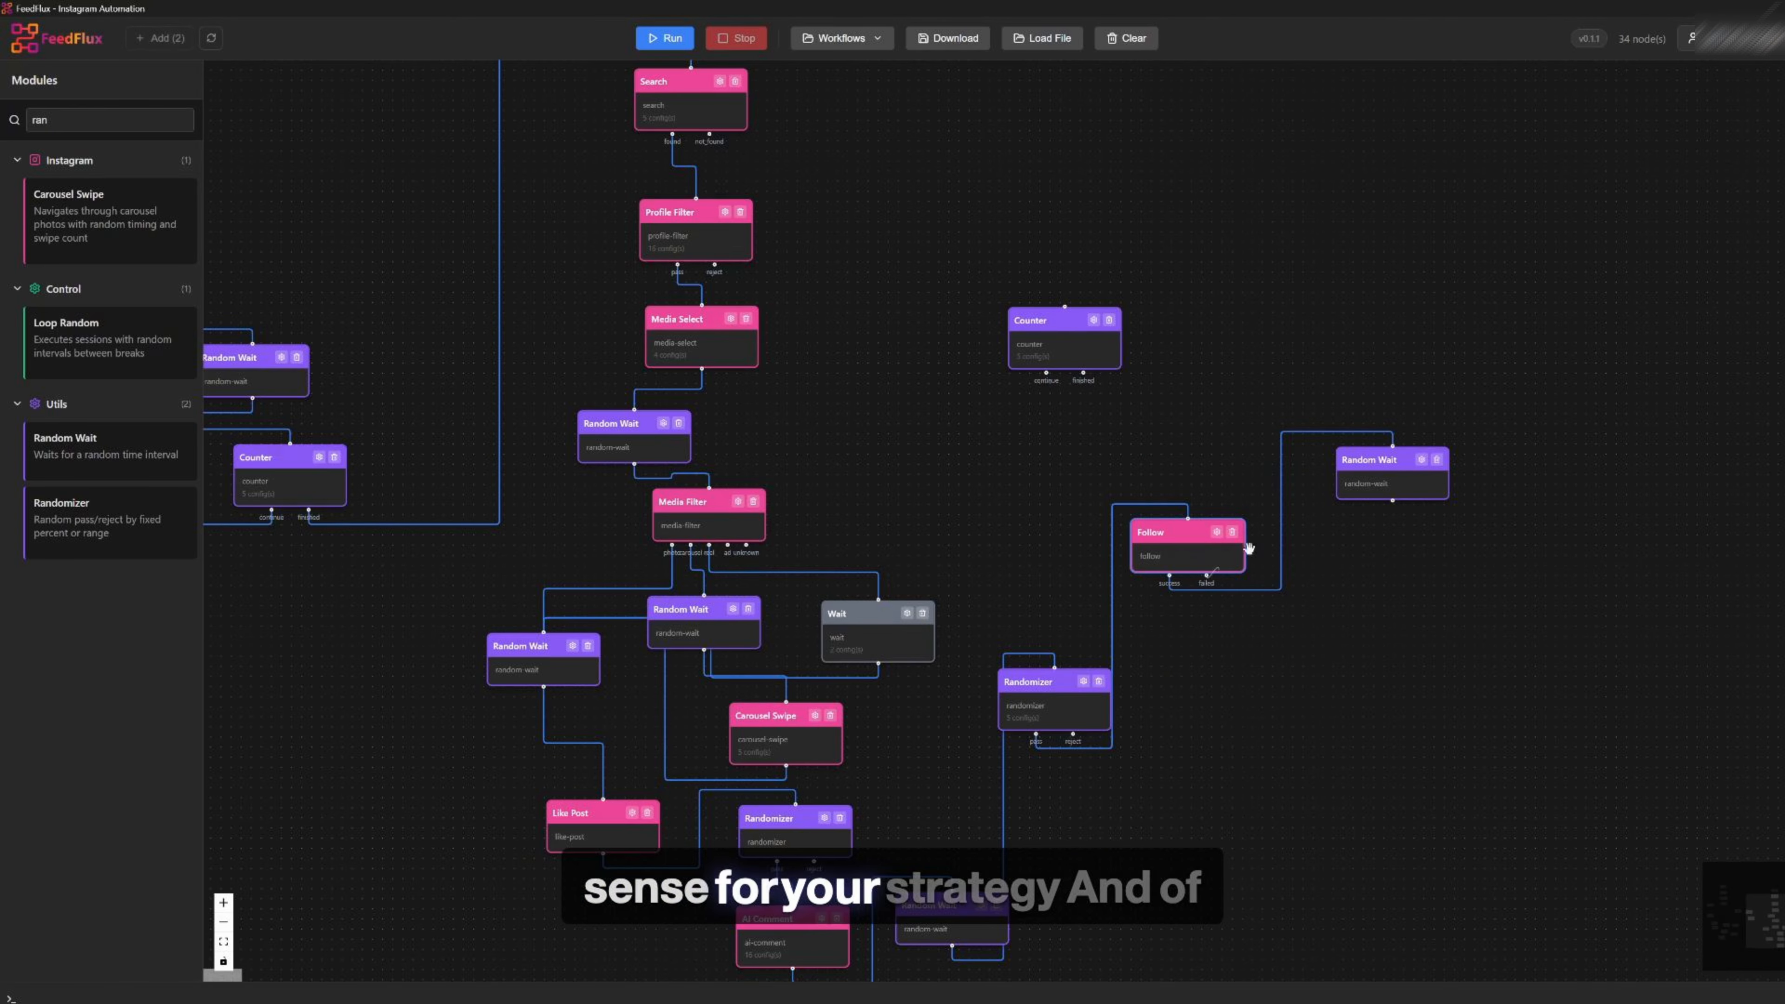
# Connect the new Random Wait's output to the unconnected Counter module and reposition the Counter
pyautogui.moveTo(1075, 301); pyautogui.dragTo(1064, 307)
pyautogui.moveTo(1047, 322); pyautogui.dragTo(989, 204)
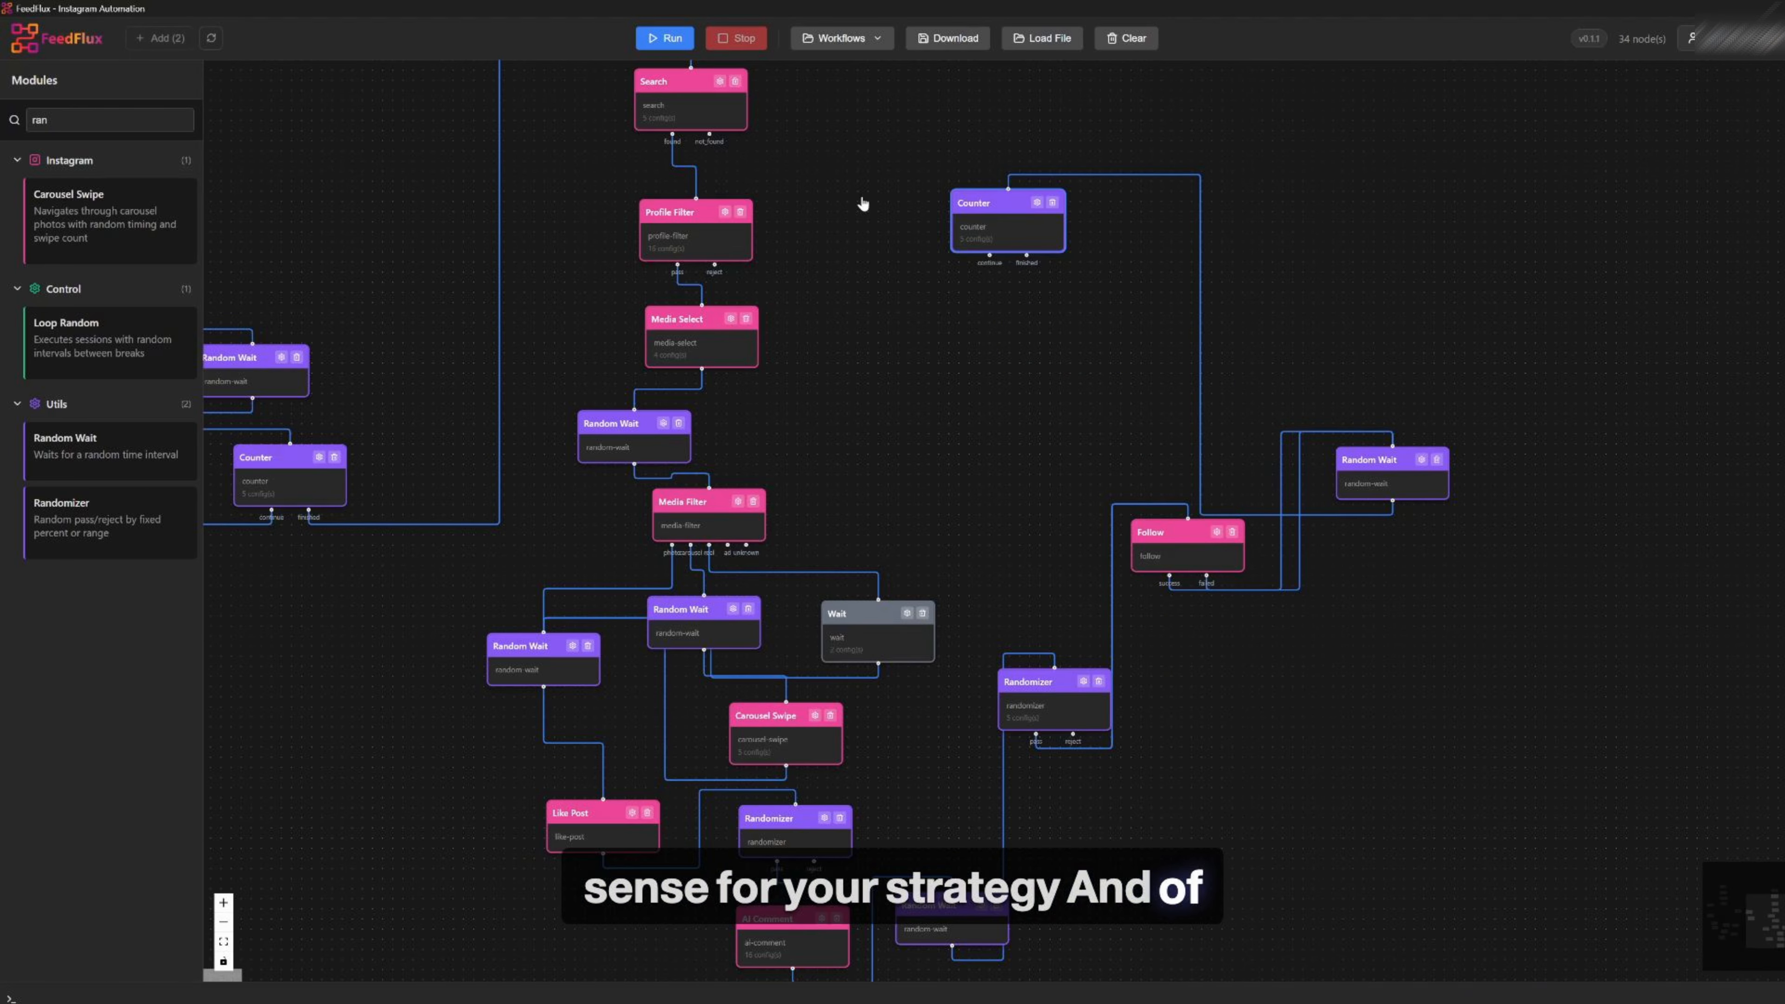
pyautogui.moveTo(871, 159); pyautogui.dragTo(848, 365)
pyautogui.moveTo(969, 439); pyautogui.dragTo(898, 410)
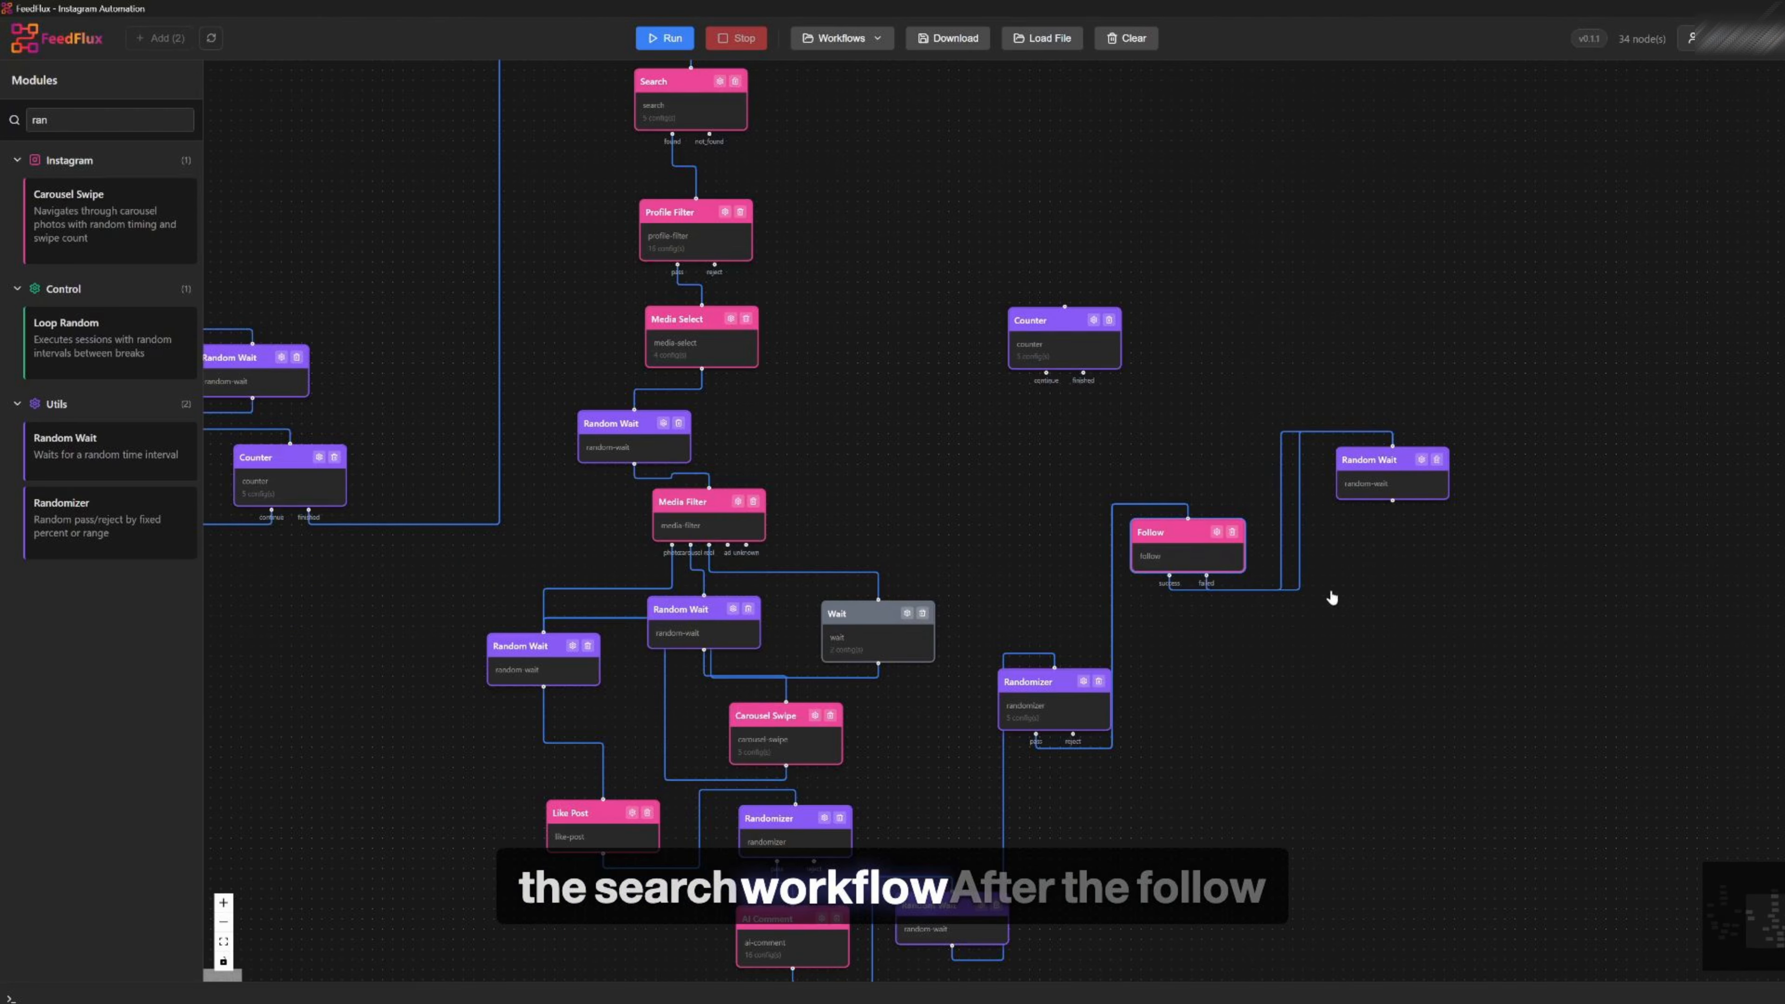
# Connect the Counter's continue output back to the Navigate to Search module
pyautogui.moveTo(1237, 361); pyautogui.dragTo(1068, 309)
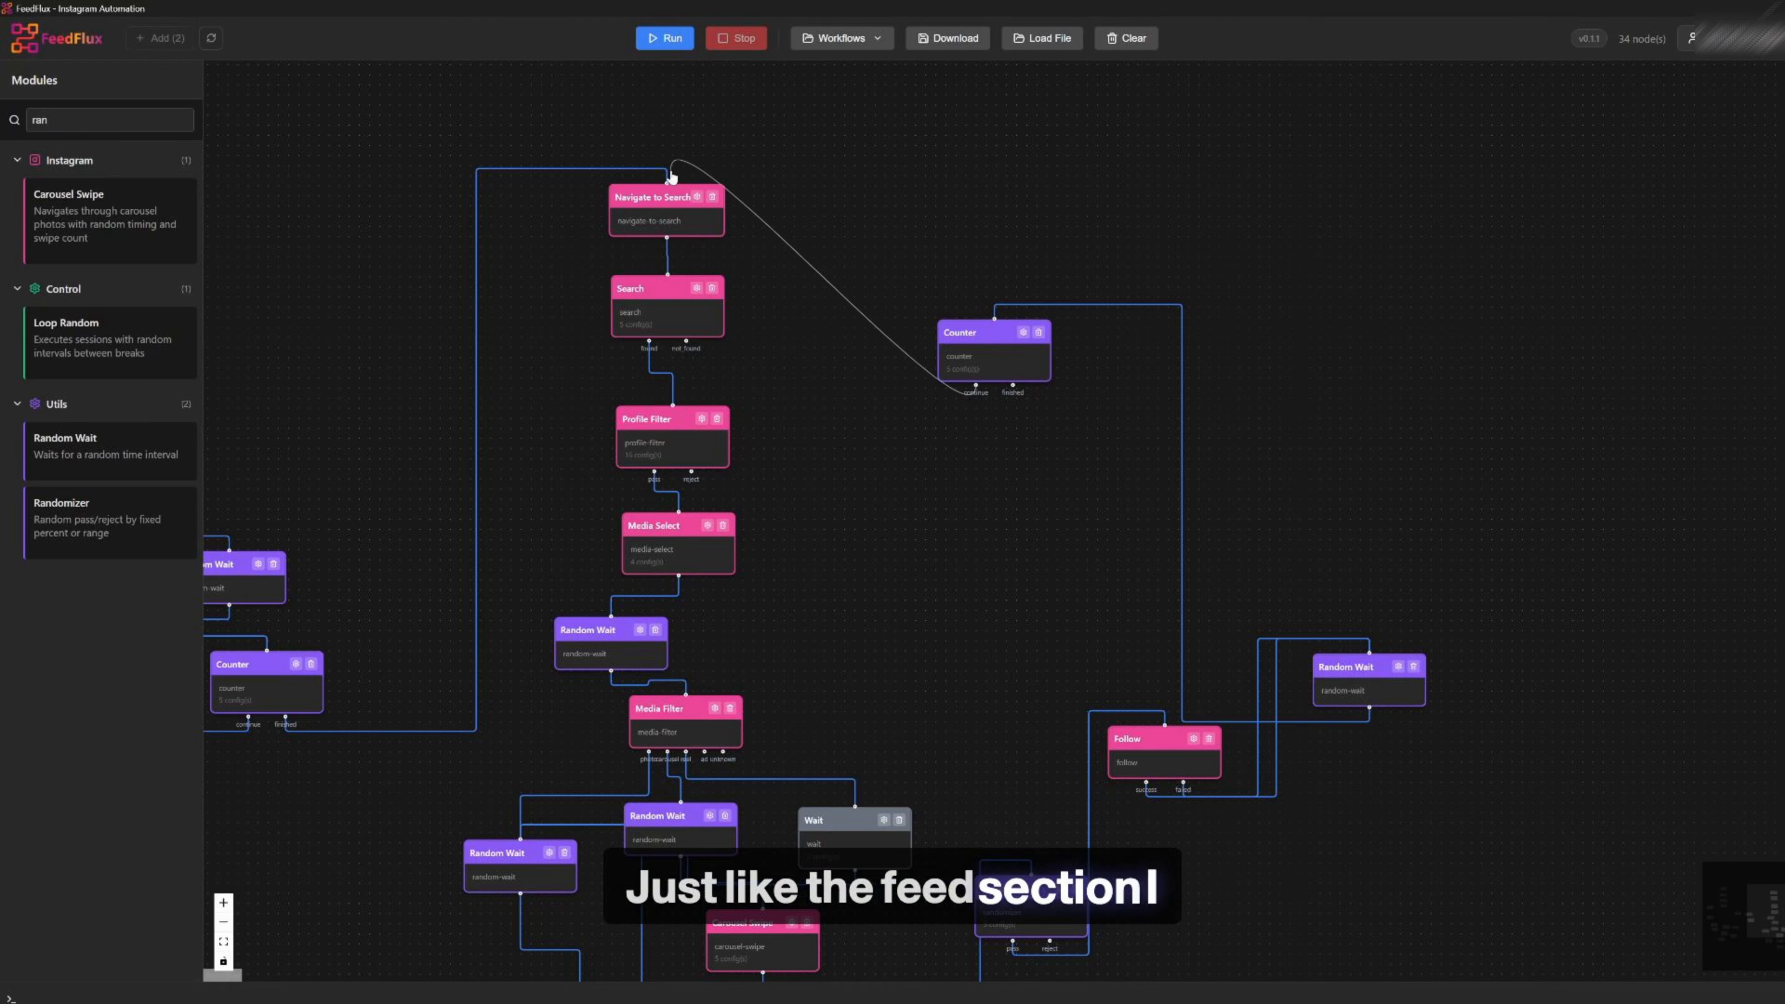
pyautogui.moveTo(672, 176); pyautogui.dragTo(668, 173)
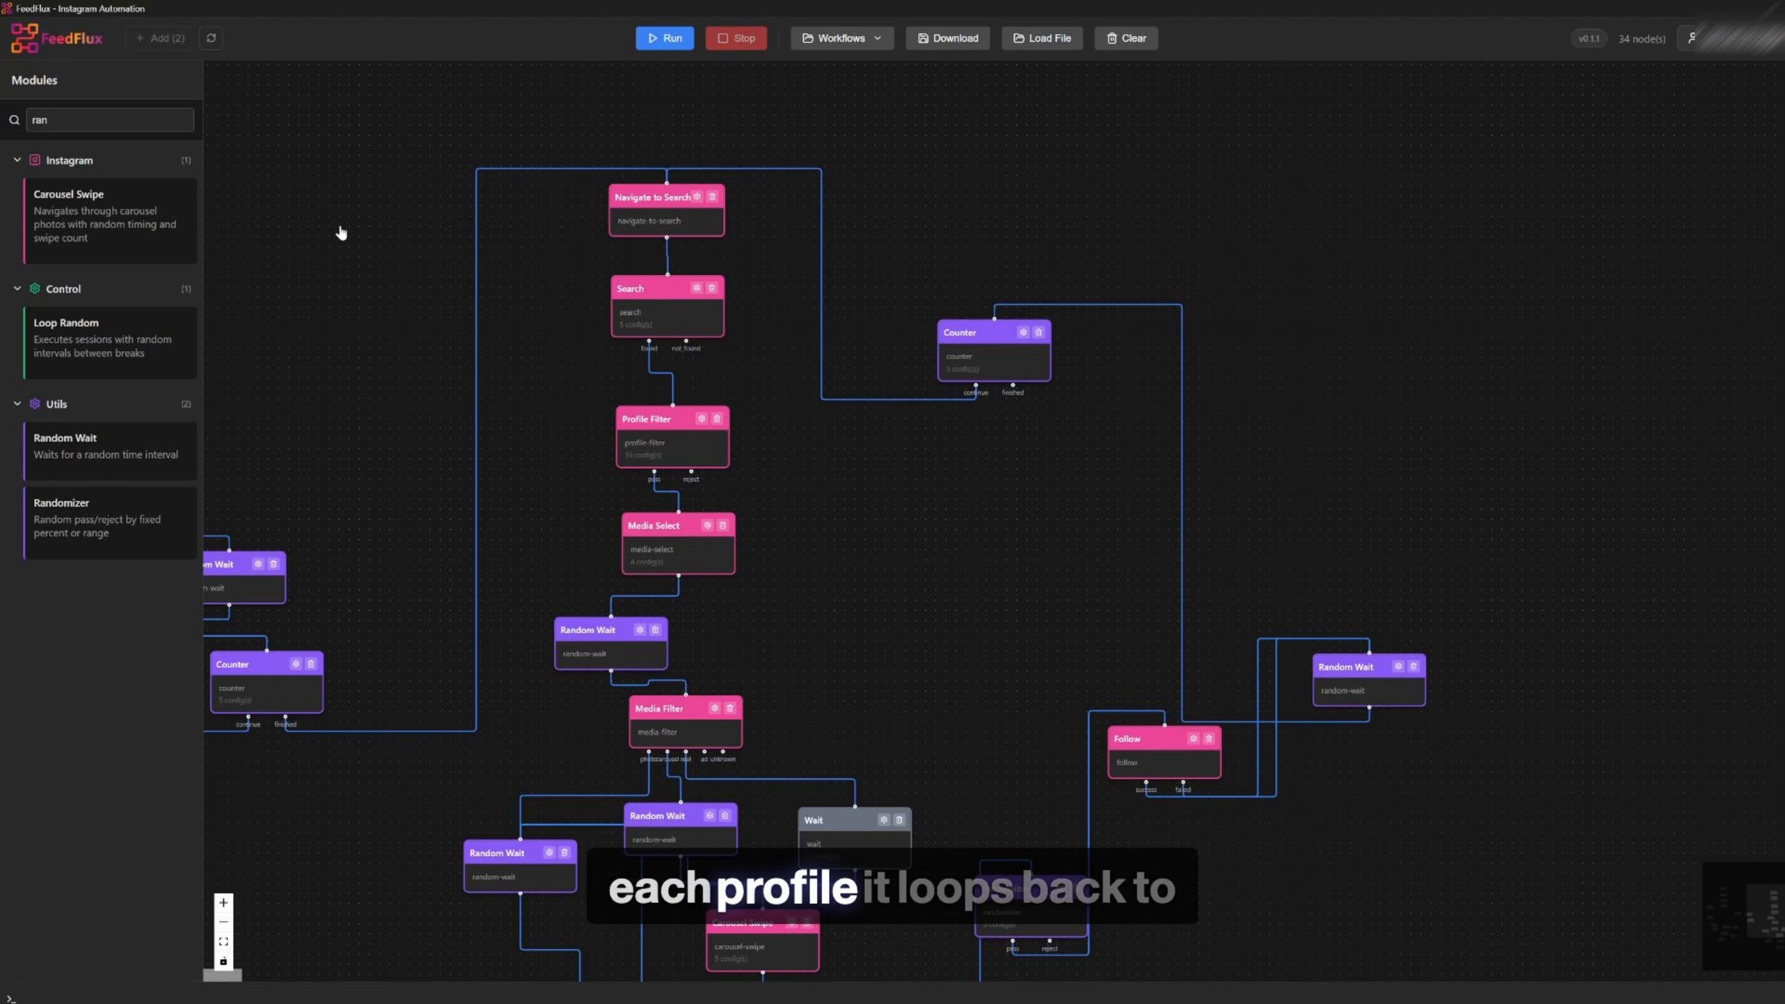
# Move the Counter module up and to the right, removing a stray Randomizer added beside Search
pyautogui.moveTo(84, 517); pyautogui.dragTo(865, 453)
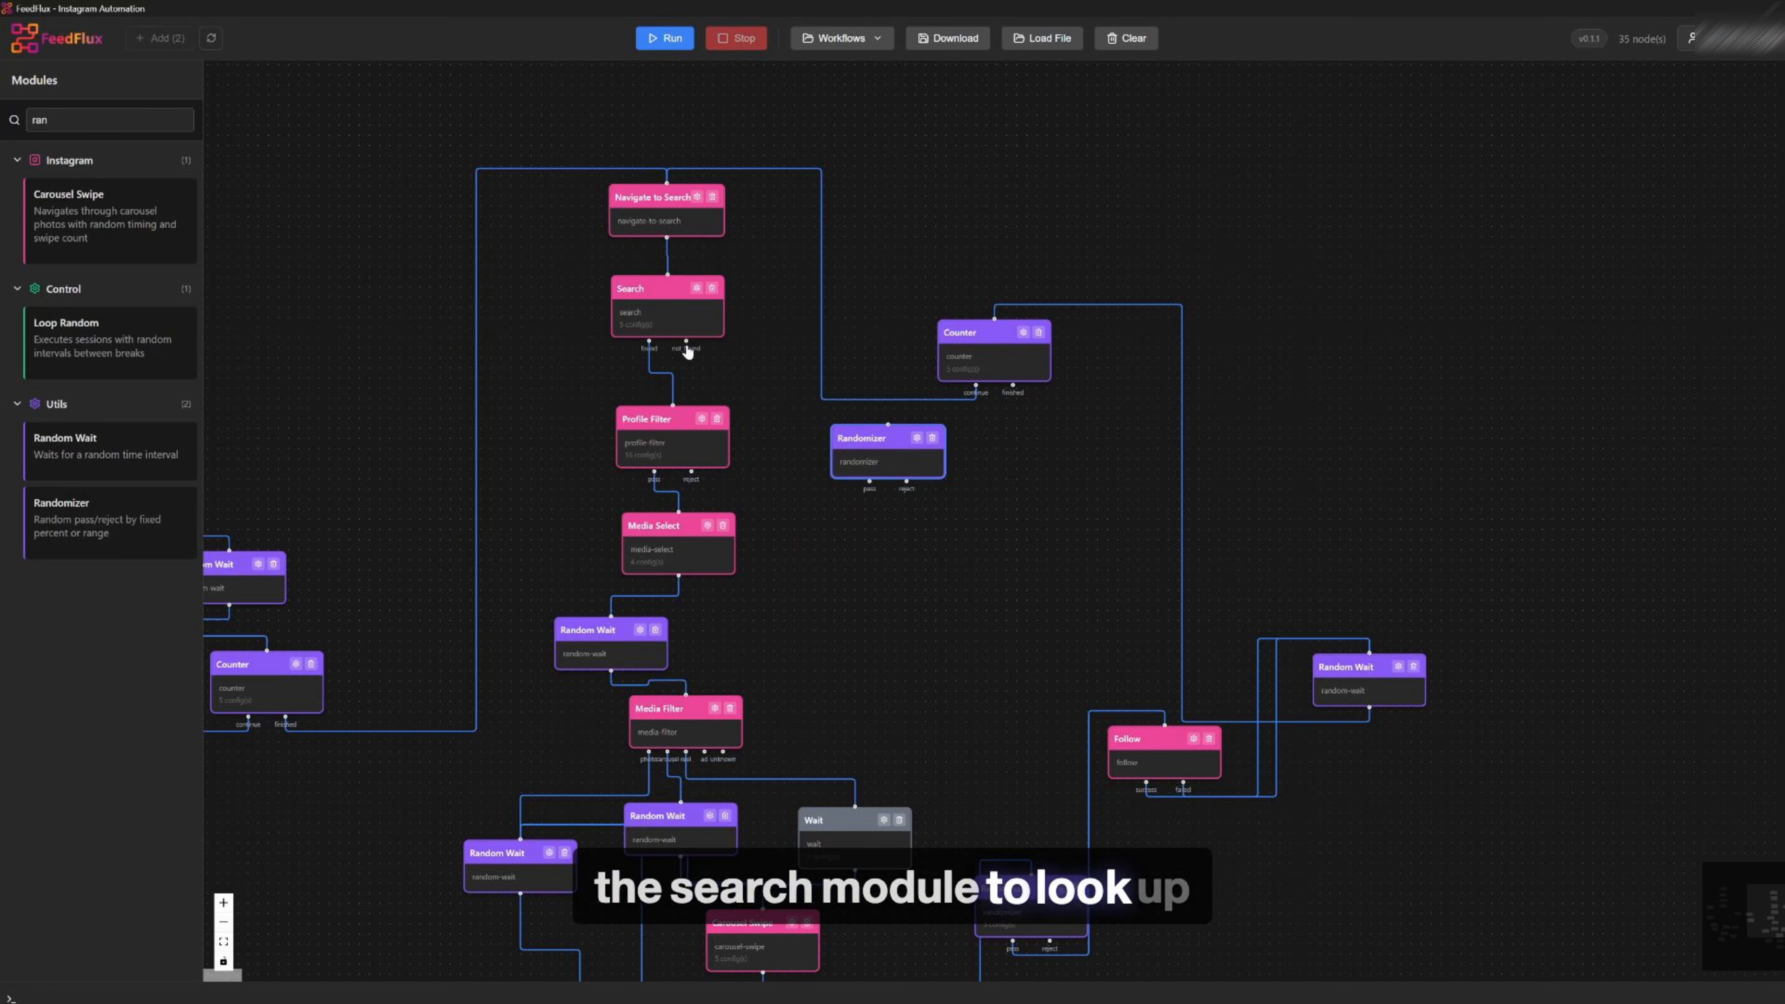
pyautogui.moveTo(974, 333); pyautogui.dragTo(1095, 250)
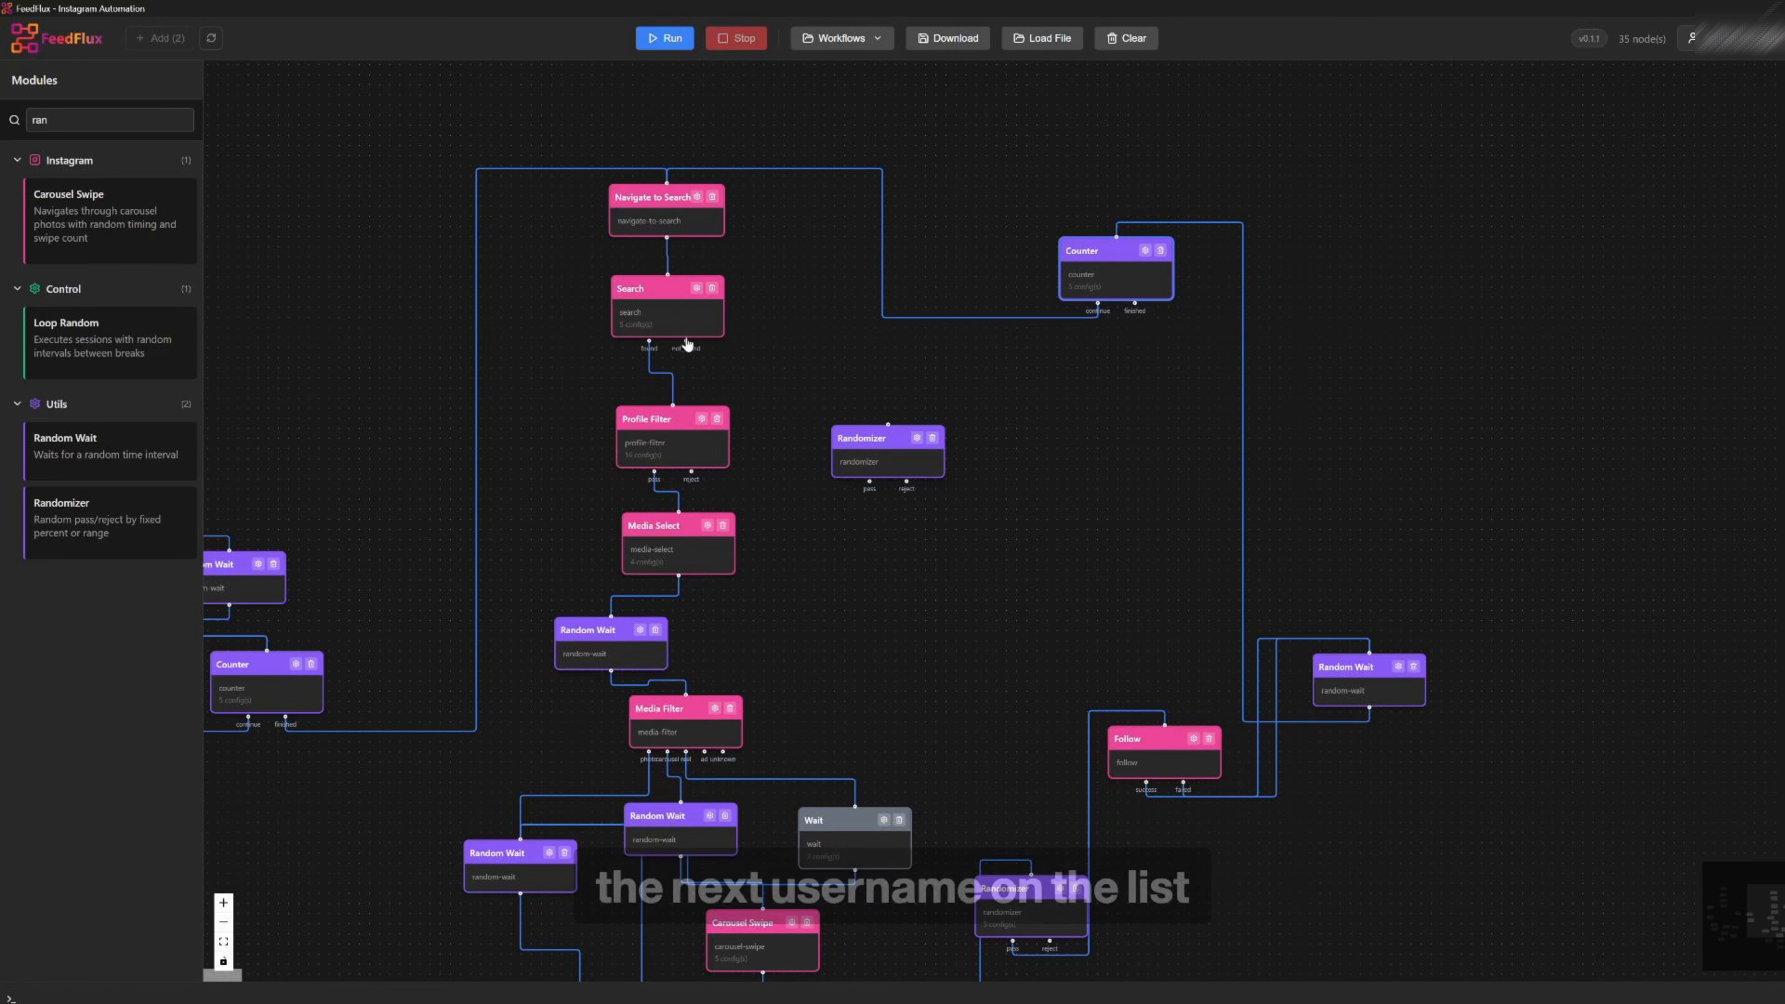
pyautogui.click(932, 438)
# Add a Random Wait beside Search, linking Search's not_found output into it and its output back to Navigate to Search
pyautogui.moveTo(139, 450); pyautogui.dragTo(887, 421)
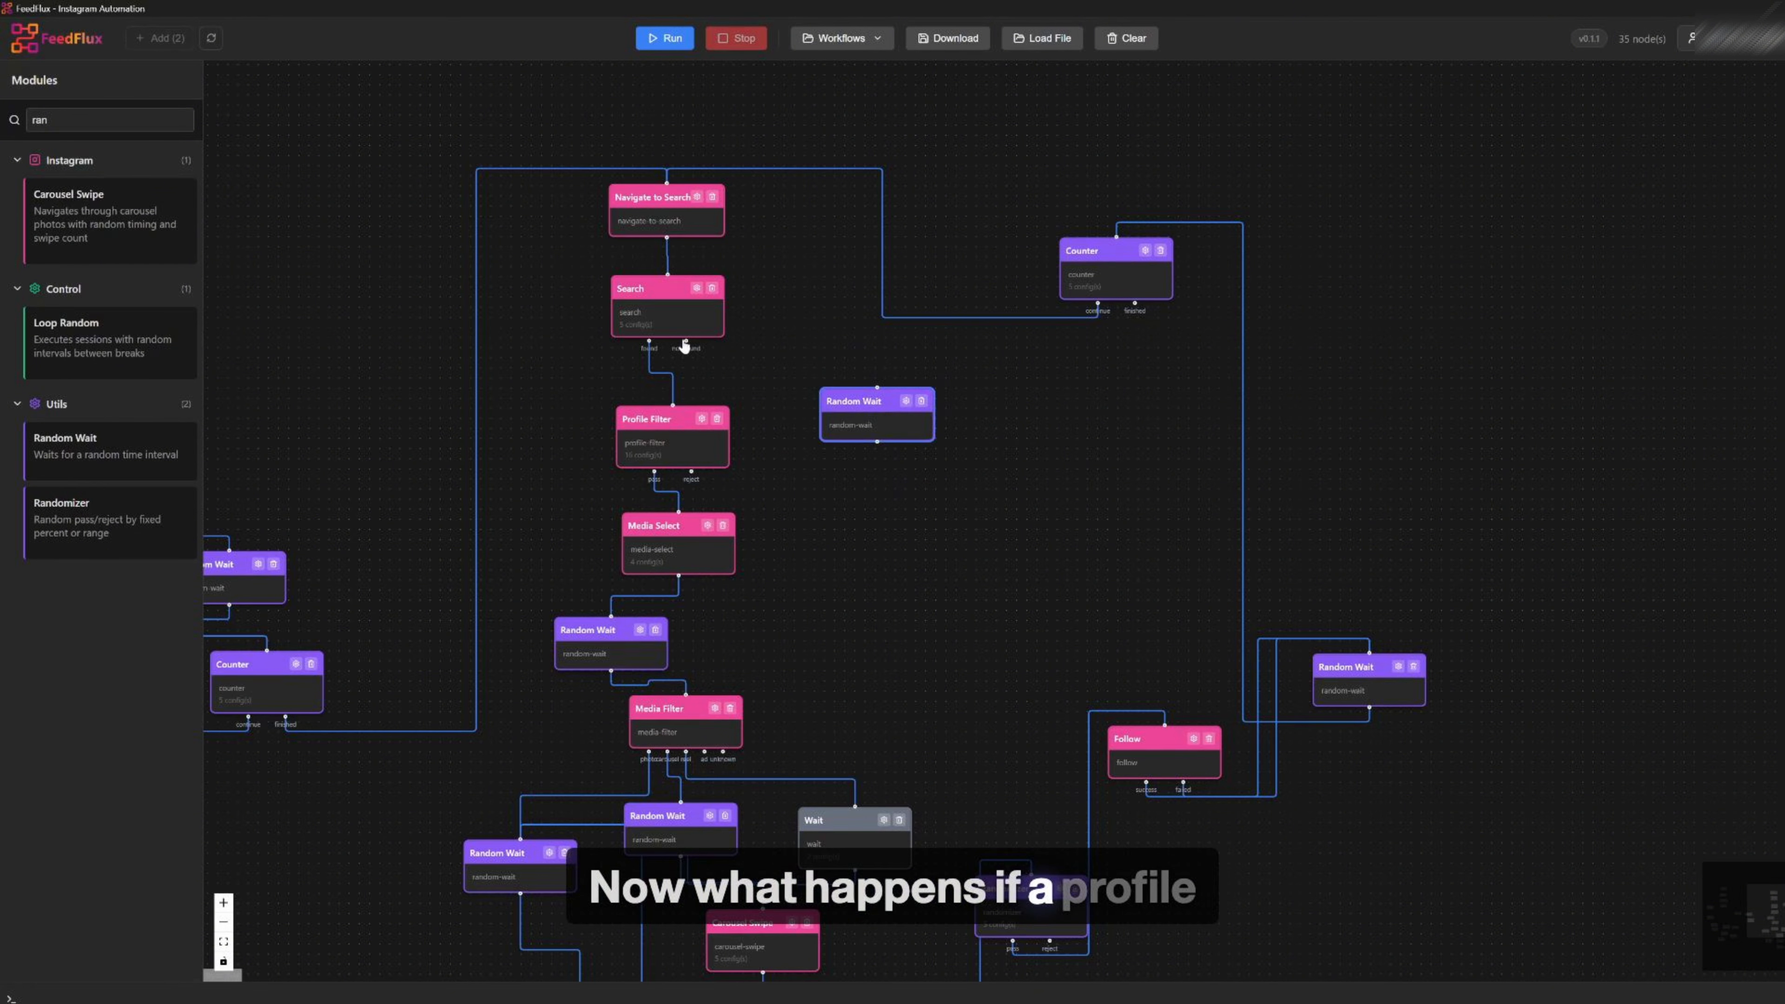
pyautogui.moveTo(685, 342); pyautogui.dragTo(894, 415)
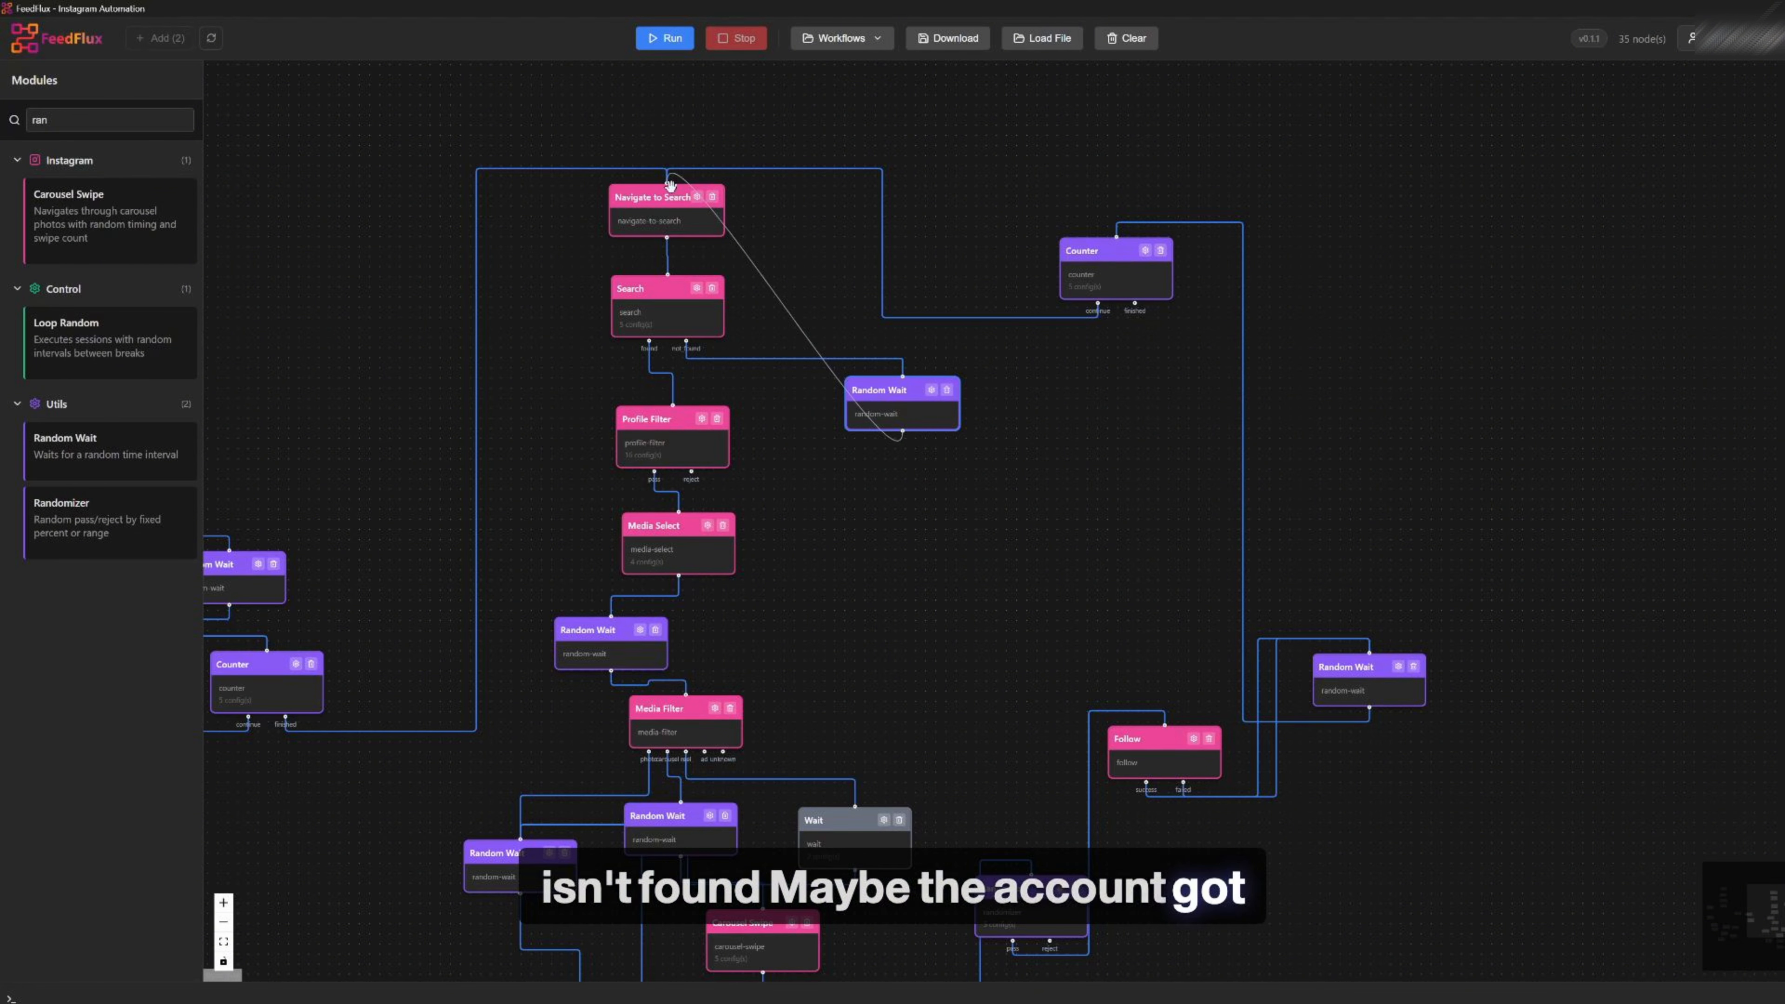
pyautogui.moveTo(670, 185); pyautogui.dragTo(667, 181)
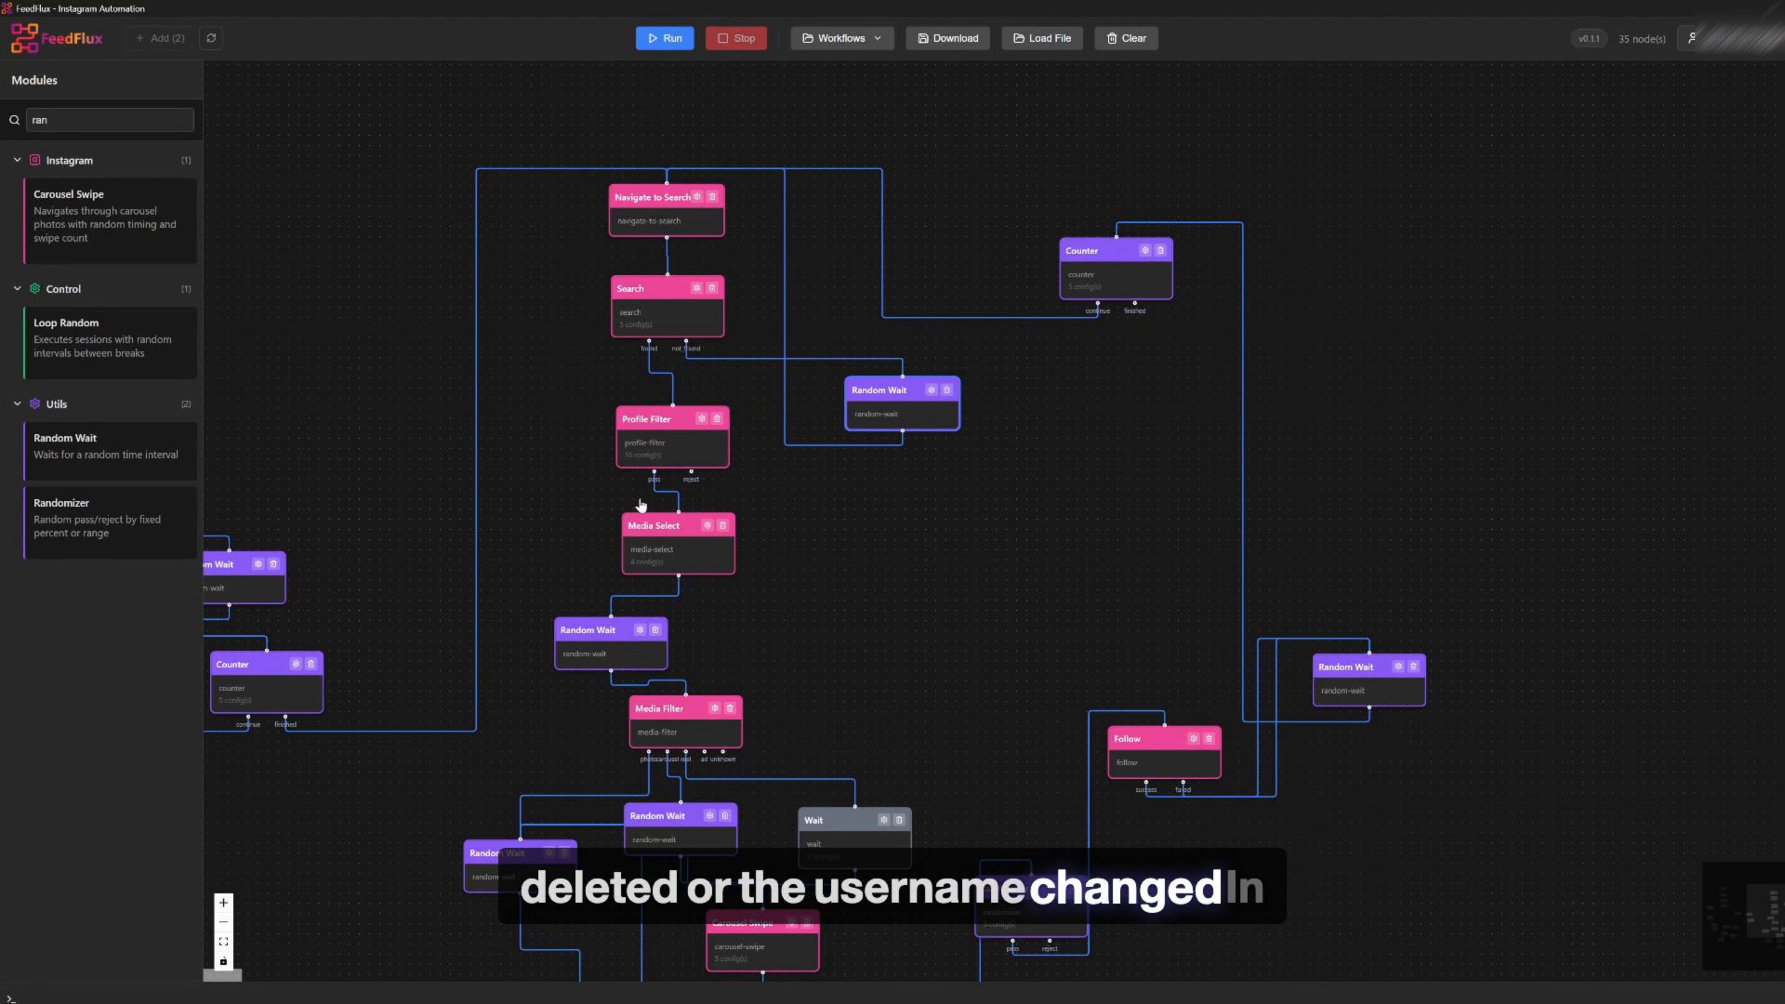
# Move the Wait module slightly left beside the Media Filter in the search branch
pyautogui.moveTo(933, 832); pyautogui.dragTo(916, 479)
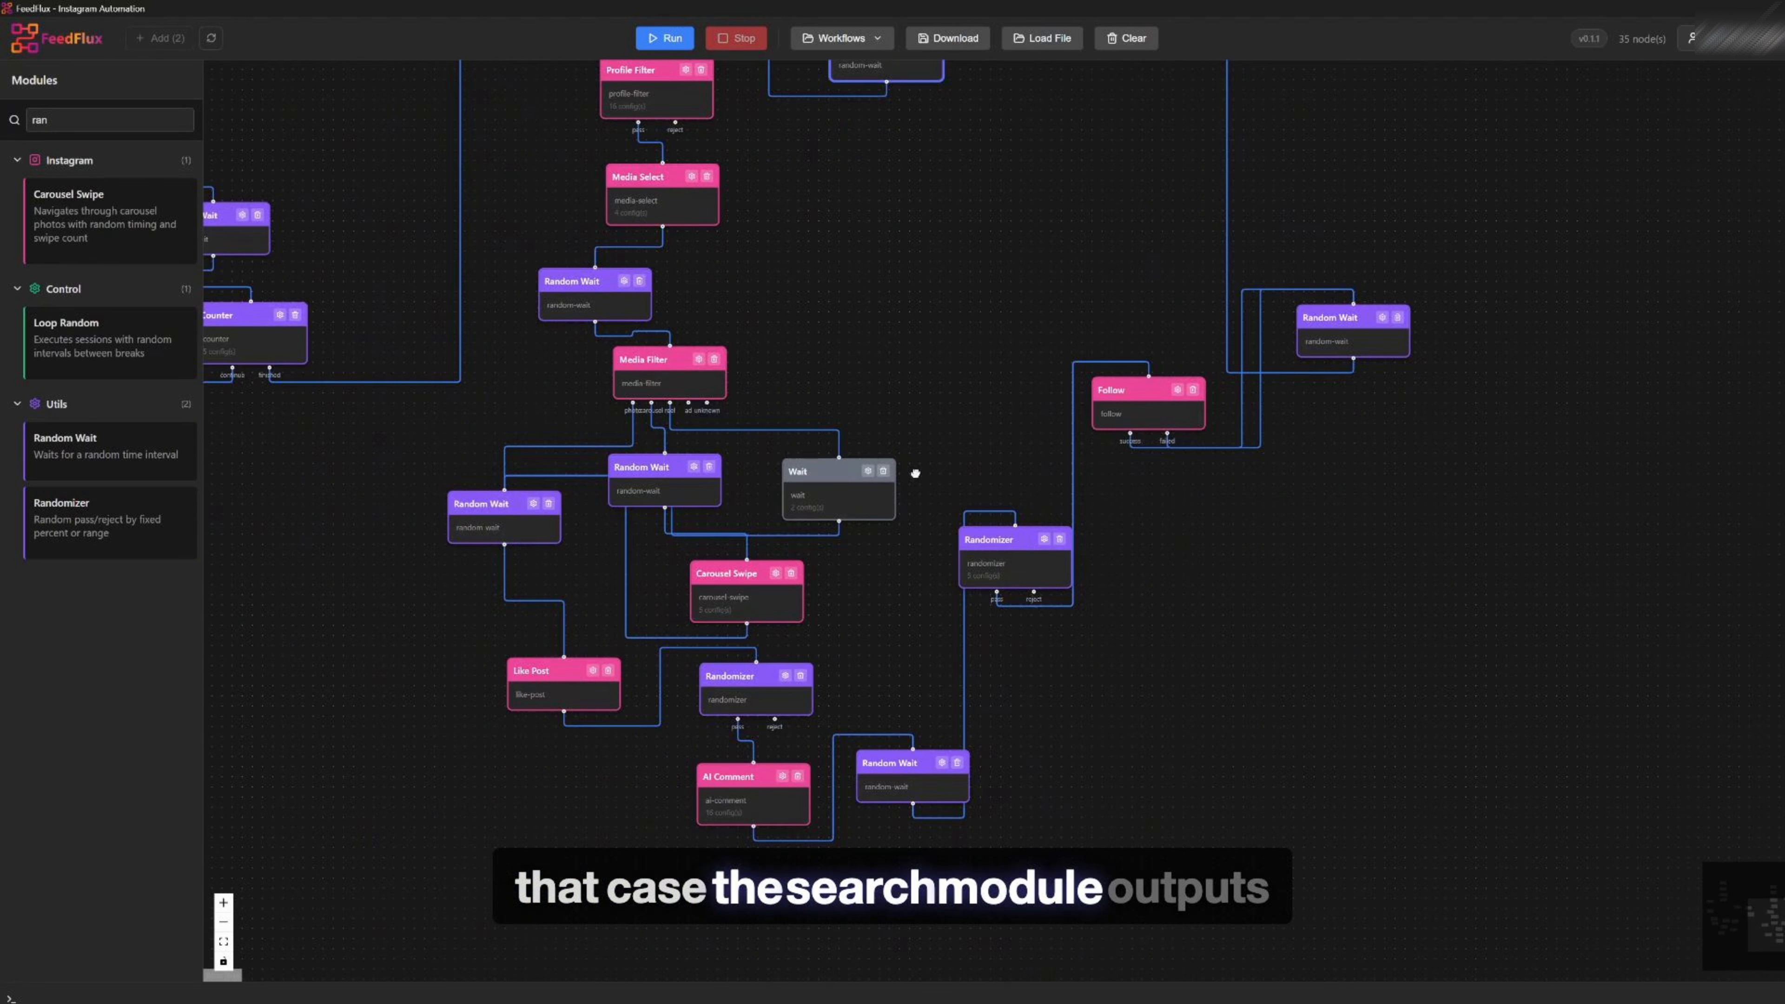
pyautogui.scroll(2, 703, 481)
pyautogui.moveTo(655, 336); pyautogui.dragTo(746, 292)
pyautogui.moveTo(663, 452); pyautogui.dragTo(651, 457)
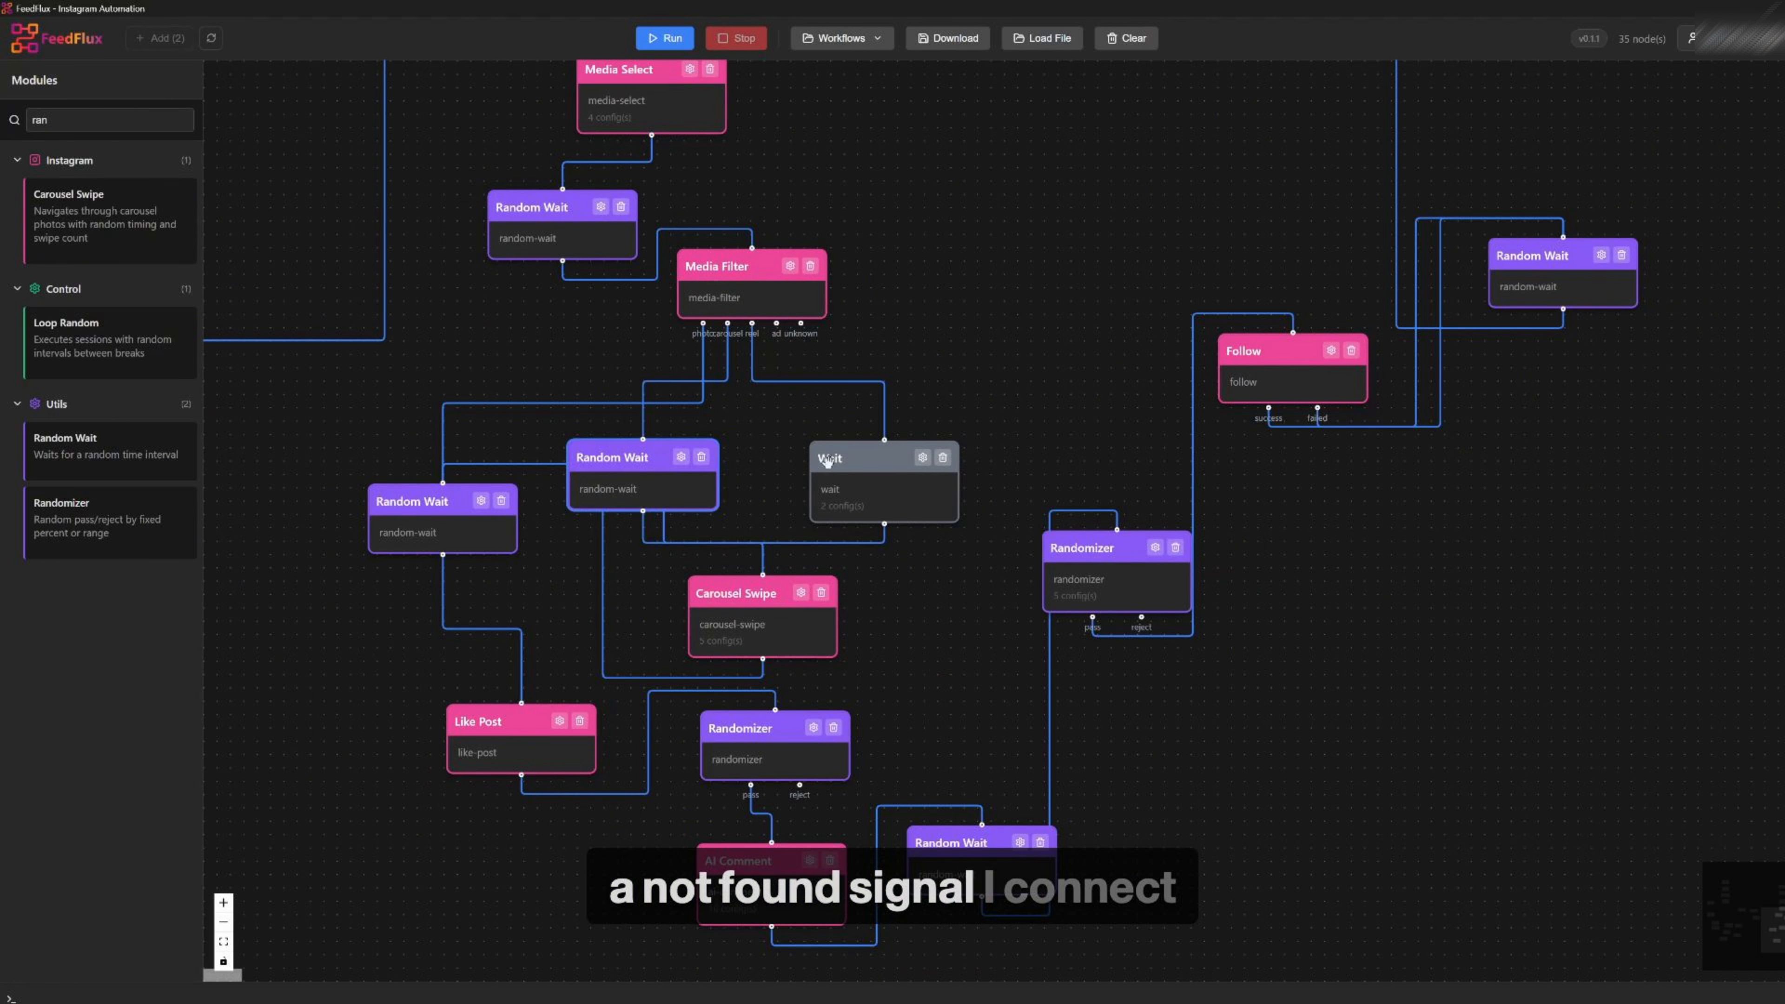
pyautogui.moveTo(830, 462); pyautogui.dragTo(791, 454)
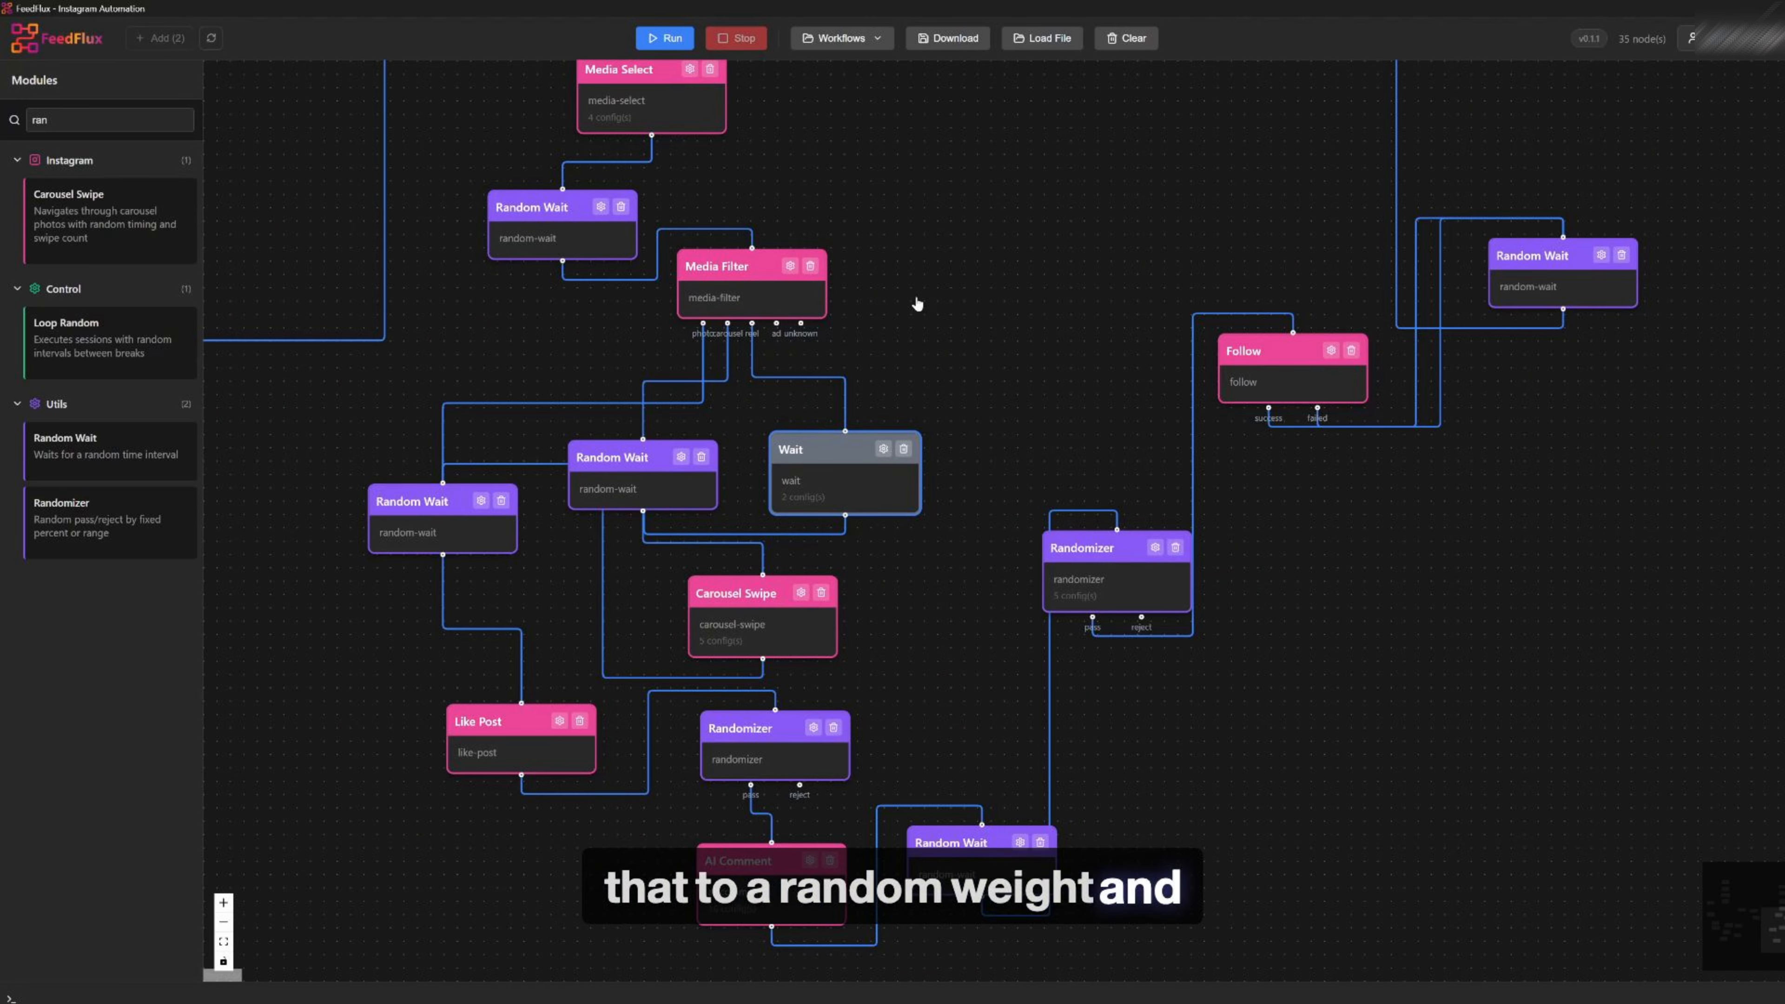
# Reposition the Media Filter module of the search branch a little higher
pyautogui.moveTo(1144, 243); pyautogui.dragTo(972, 630)
pyautogui.moveTo(1370, 663); pyautogui.dragTo(1315, 566)
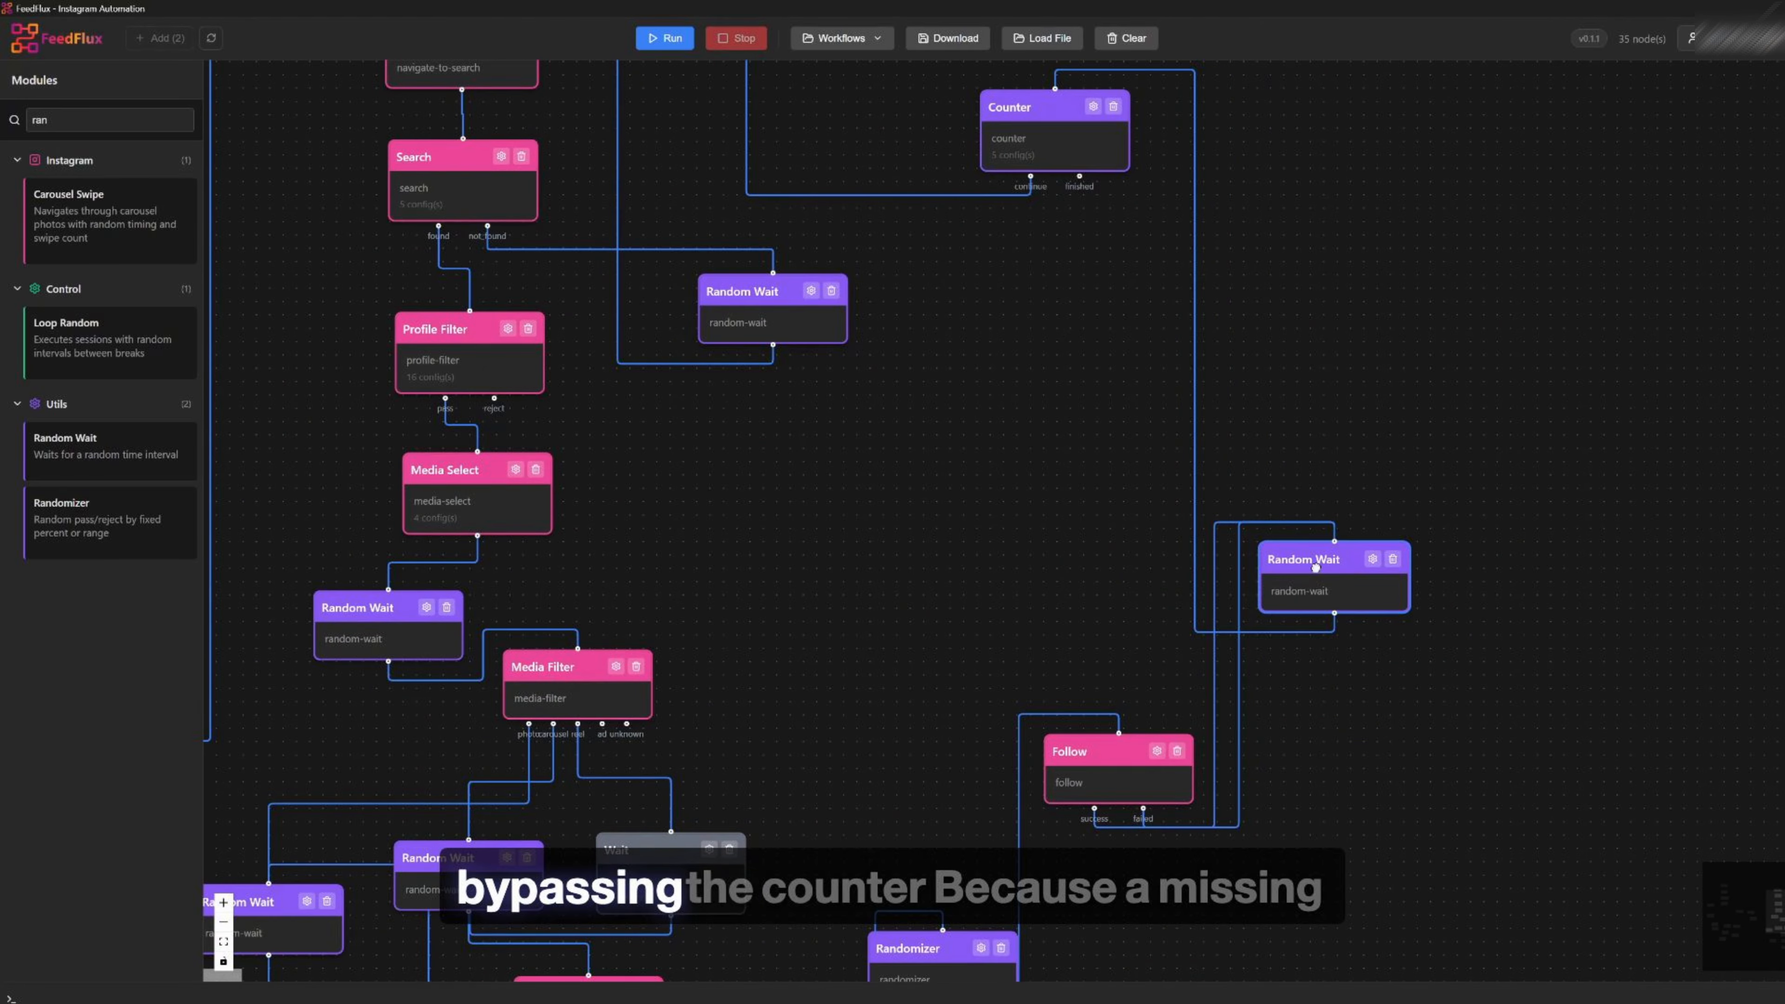
pyautogui.scroll(-1, 762, 747)
pyautogui.moveTo(762, 747); pyautogui.dragTo(771, 399)
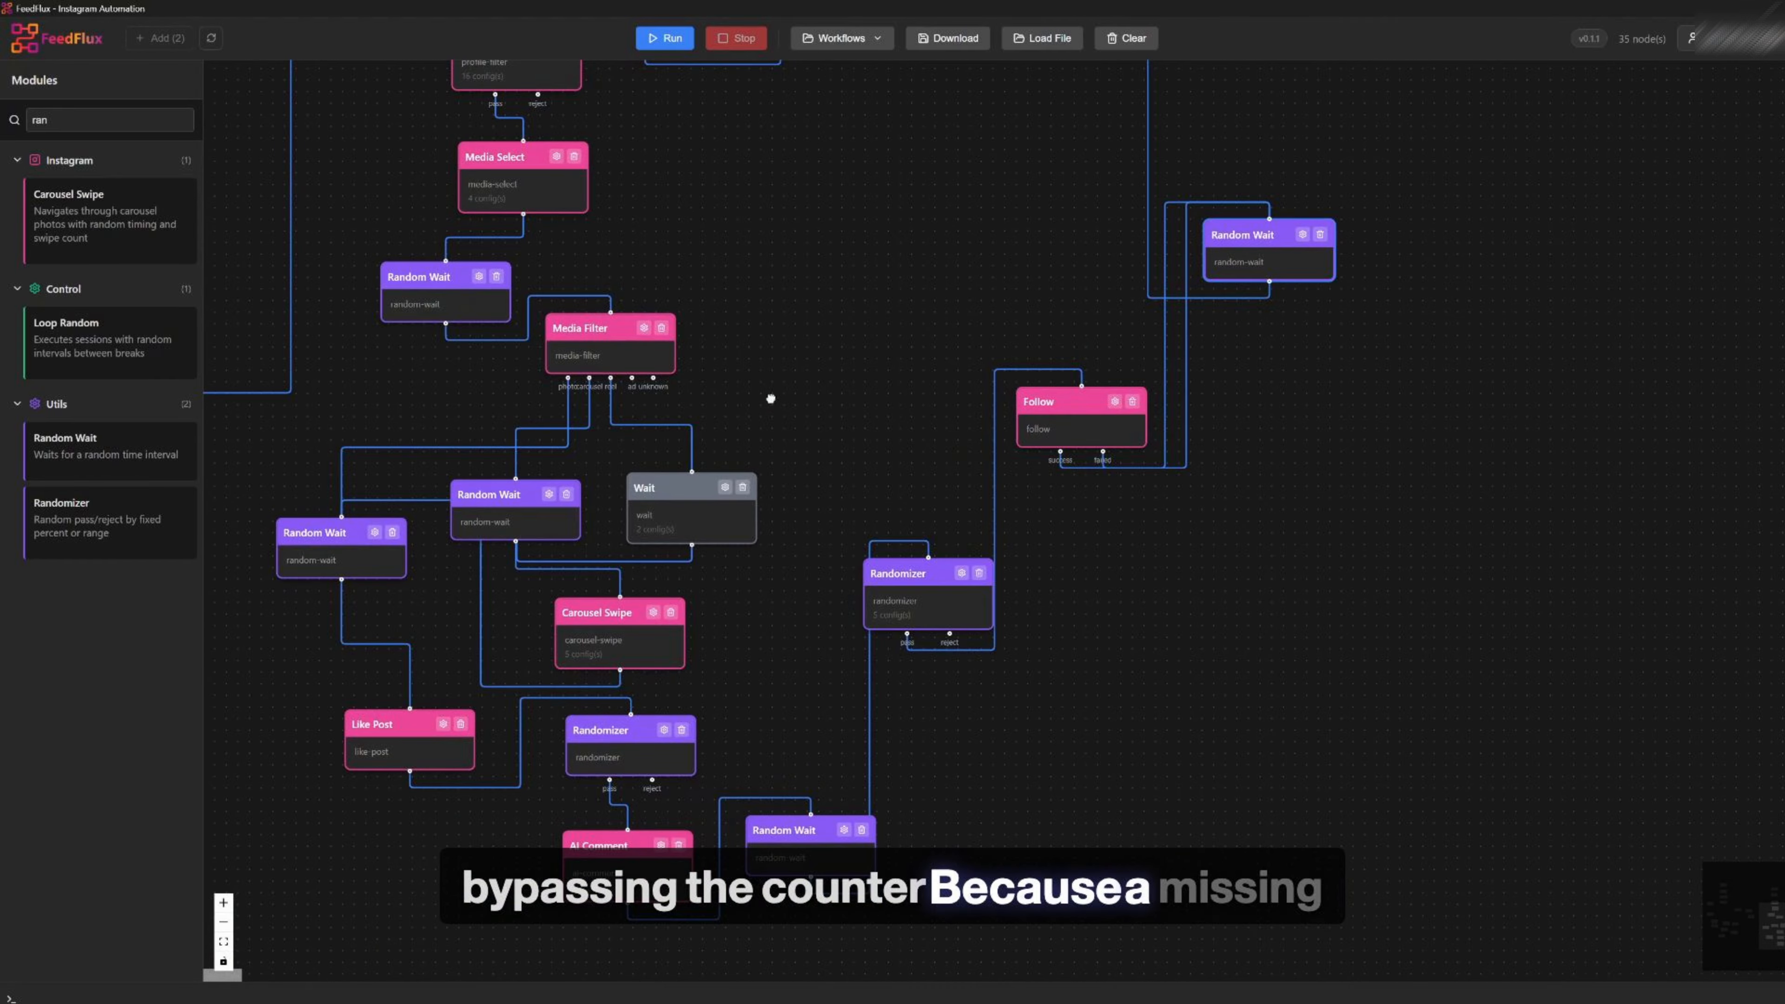
pyautogui.moveTo(781, 178); pyautogui.dragTo(809, 367)
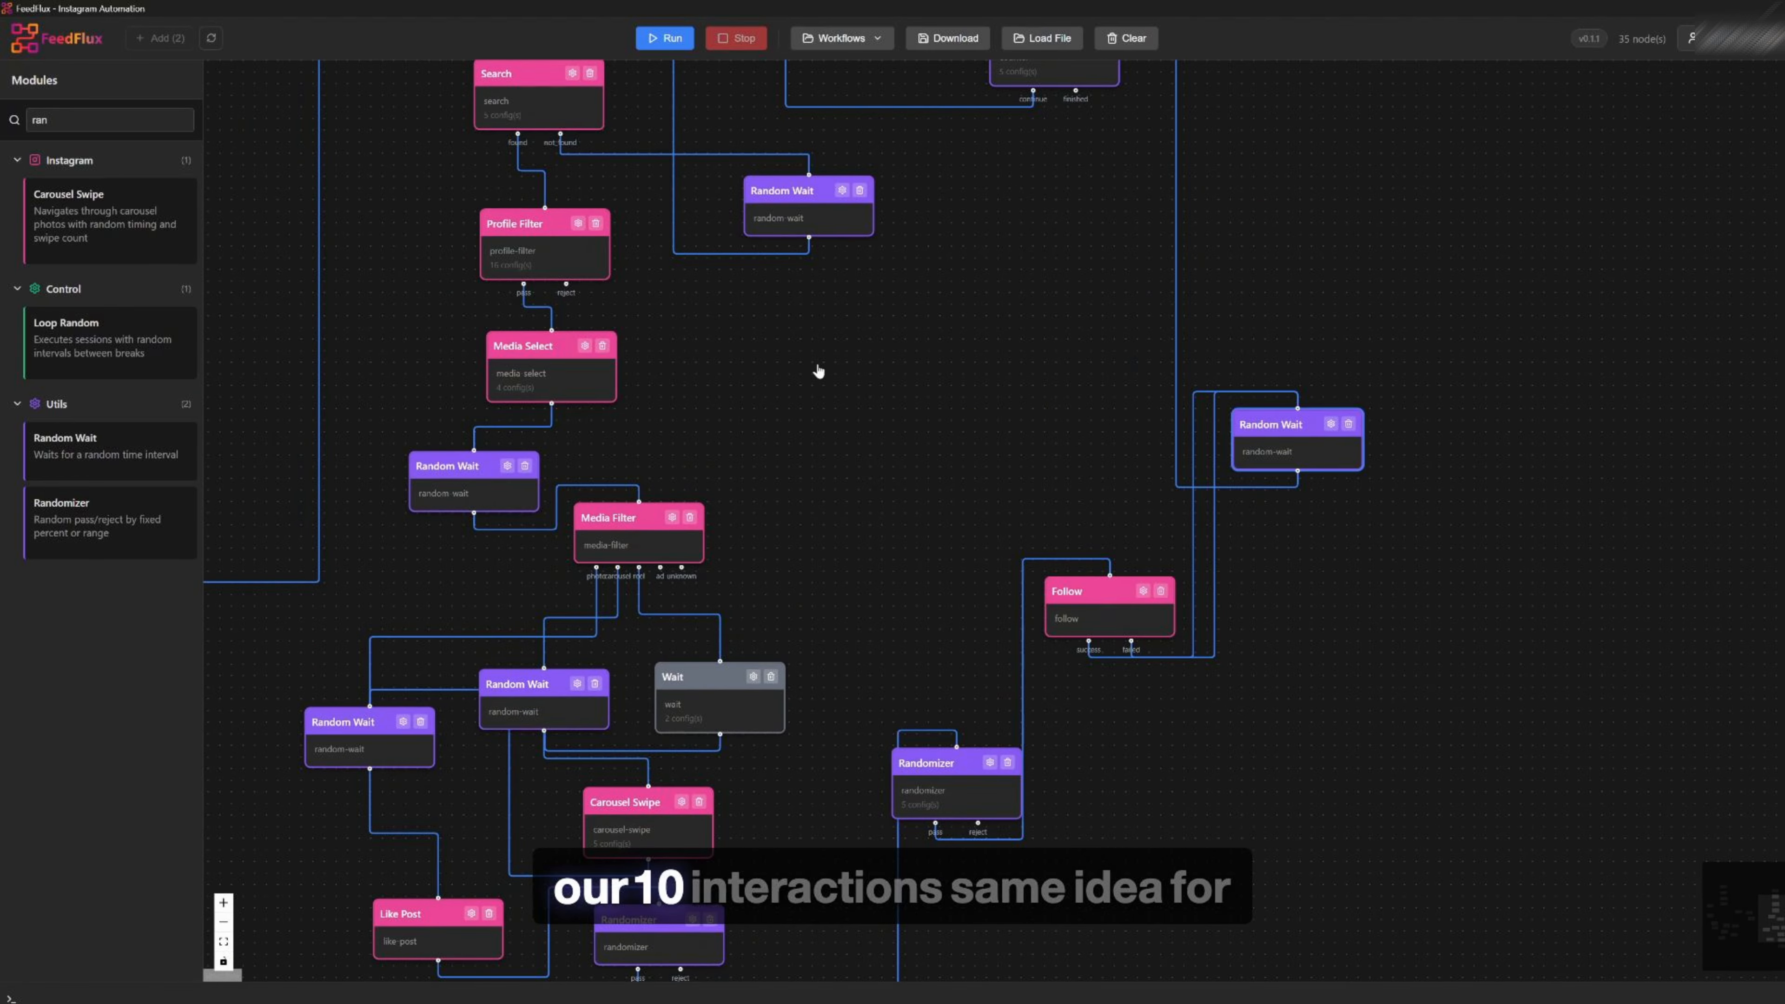
pyautogui.moveTo(646, 520); pyautogui.dragTo(637, 470)
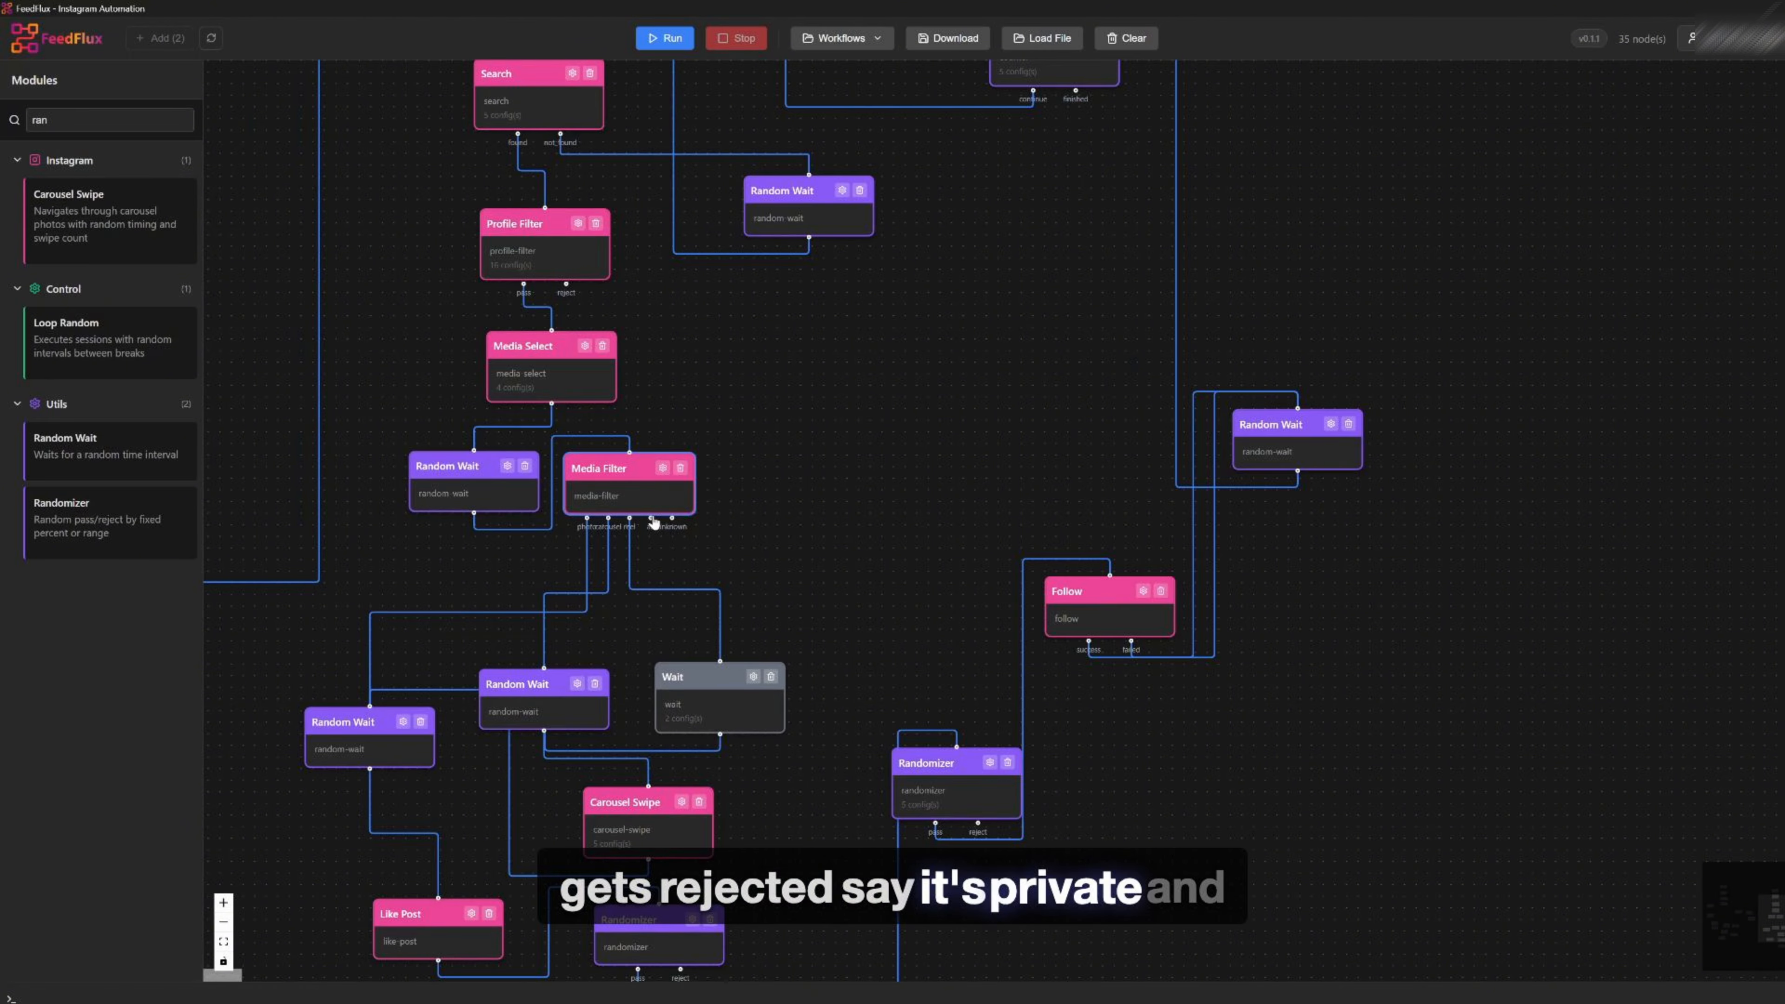
pyautogui.moveTo(654, 522); pyautogui.dragTo(680, 525)
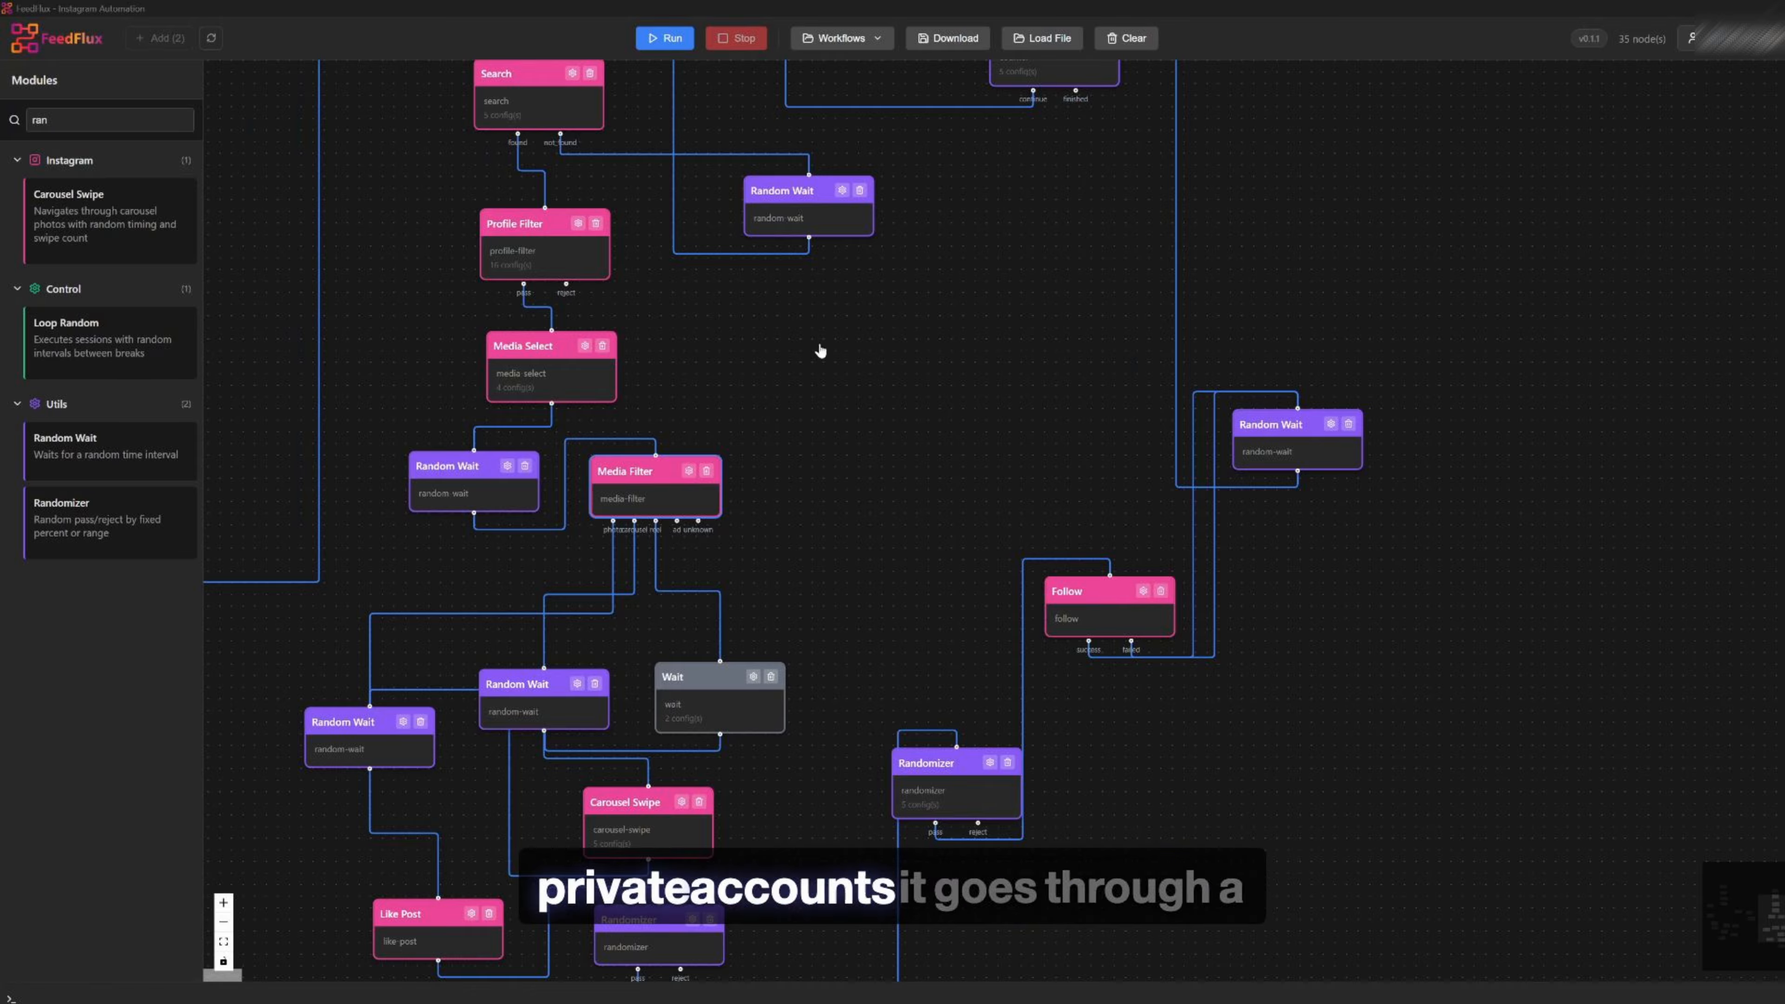
pyautogui.moveTo(949, 319); pyautogui.dragTo(920, 477)
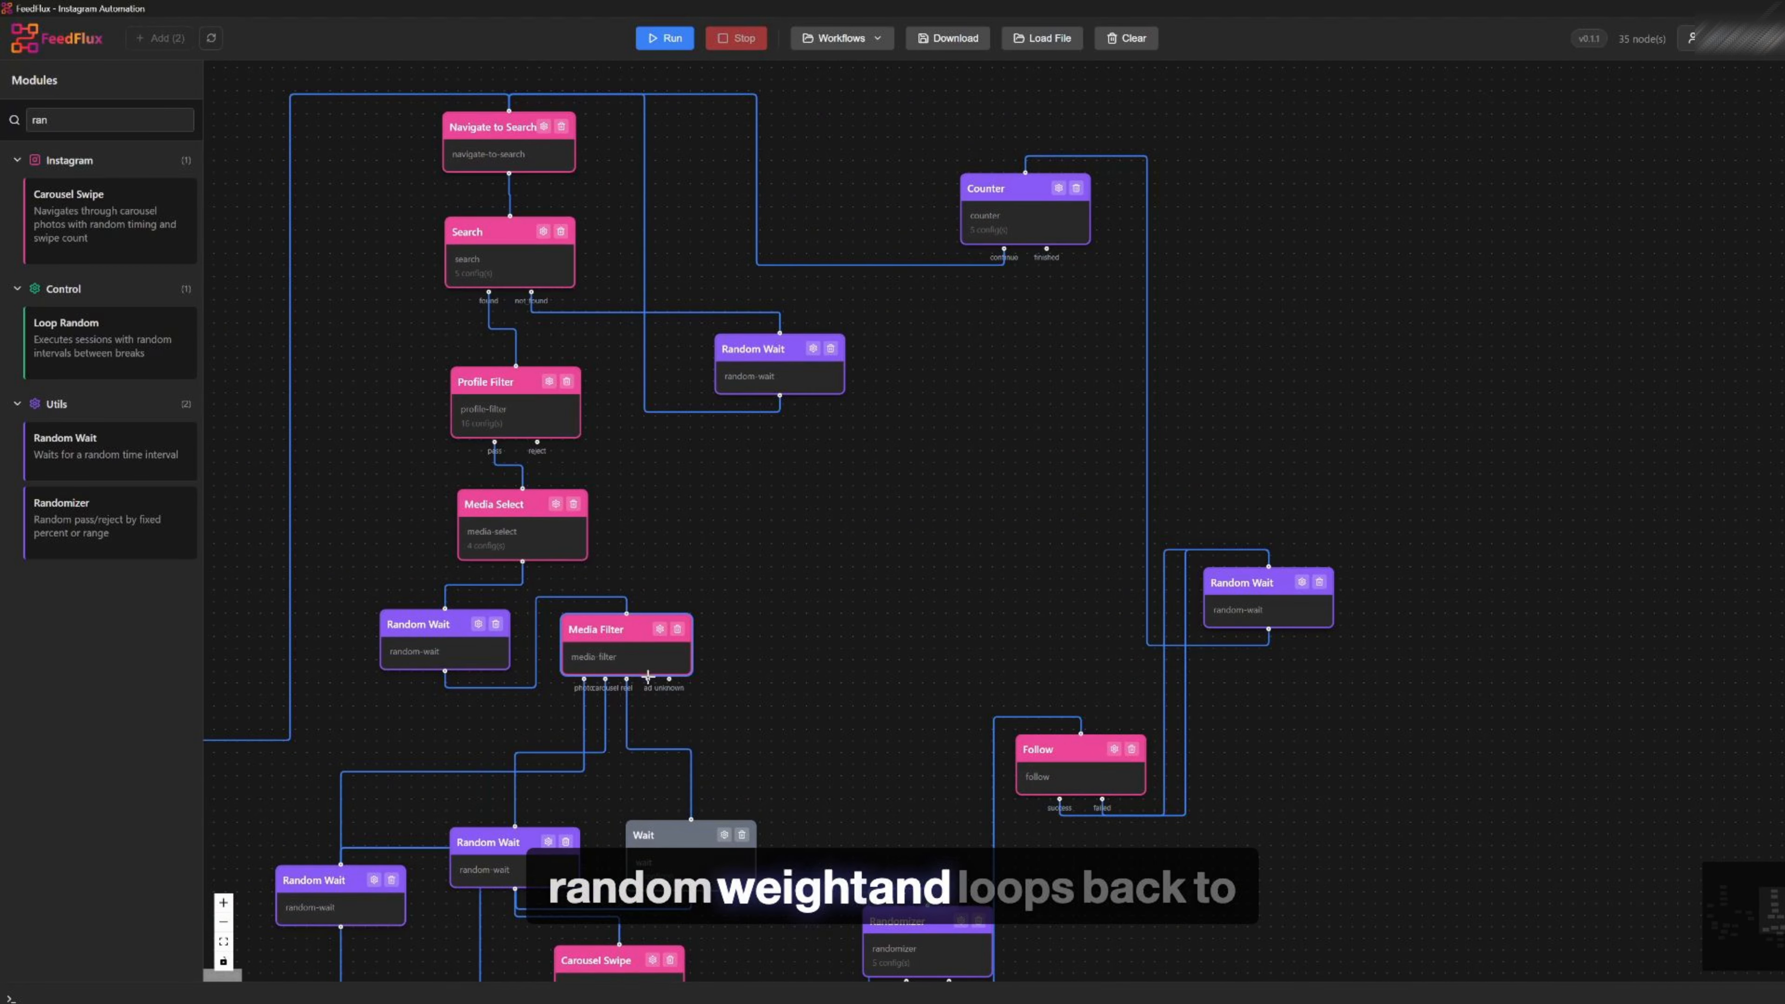
pyautogui.moveTo(648, 677); pyautogui.dragTo(623, 638)
# Shift the Random Wait beside Search slightly right to tidy the search branch layout
pyautogui.moveTo(1203, 550); pyautogui.dragTo(1268, 567)
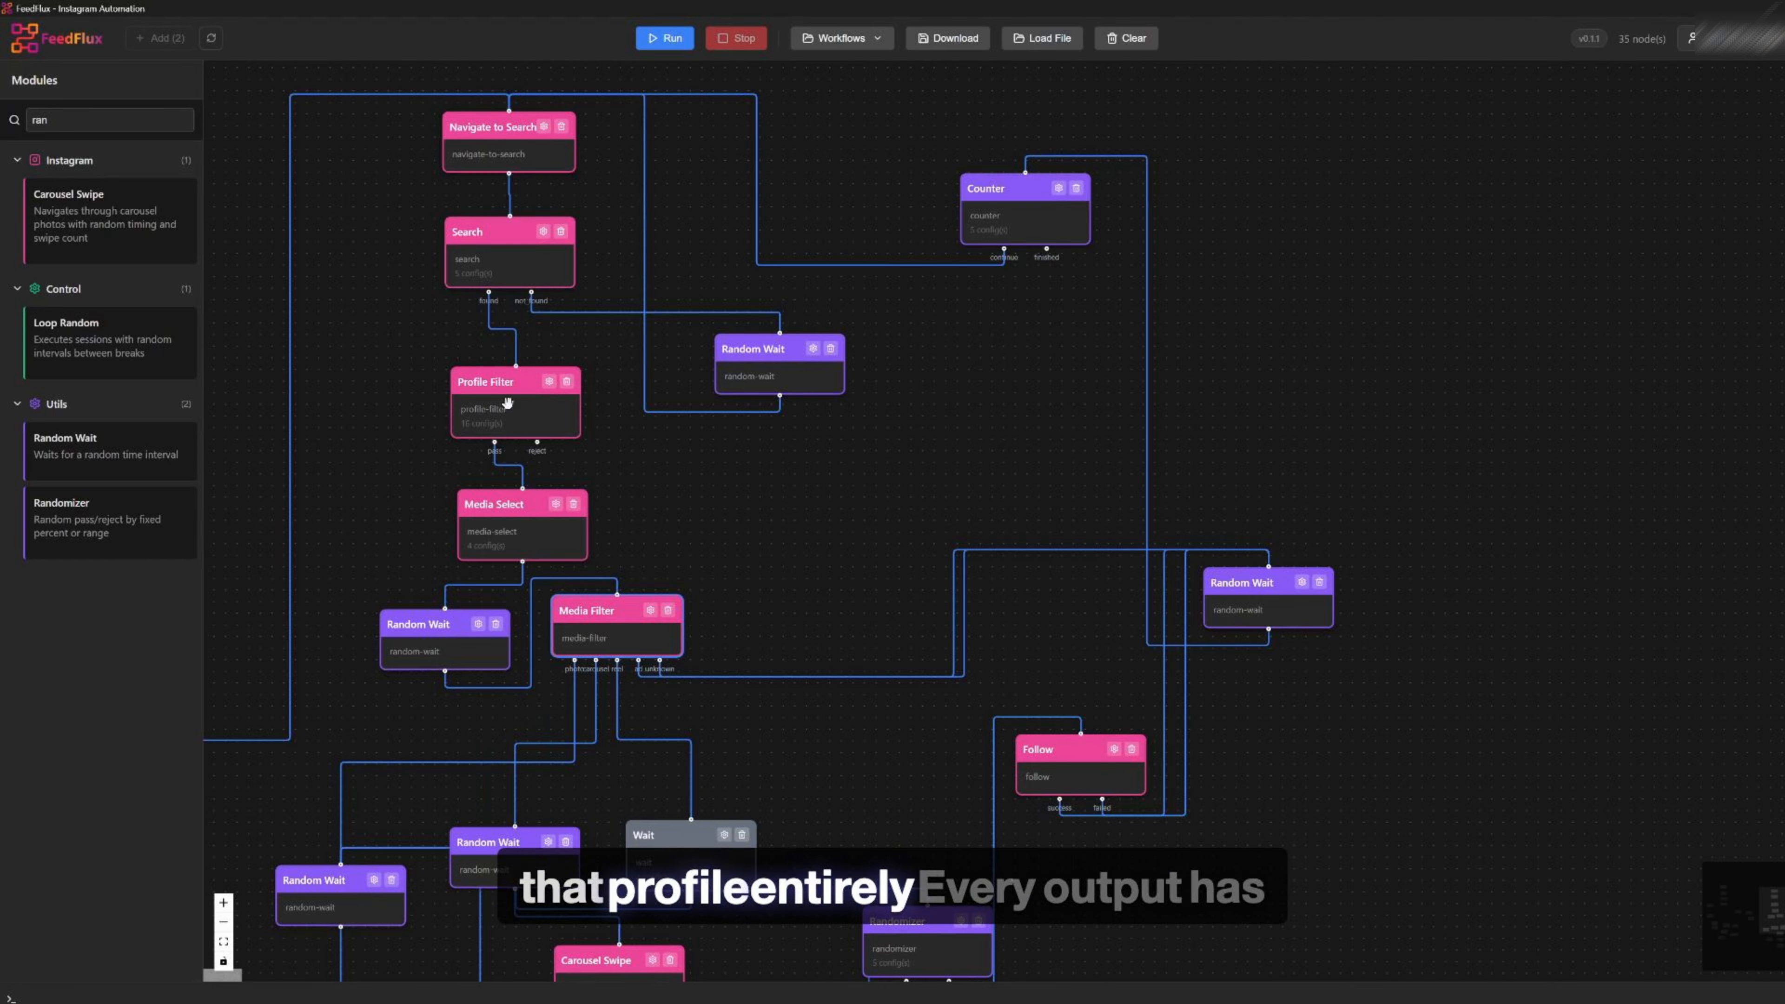
pyautogui.moveTo(786, 361); pyautogui.dragTo(826, 372)
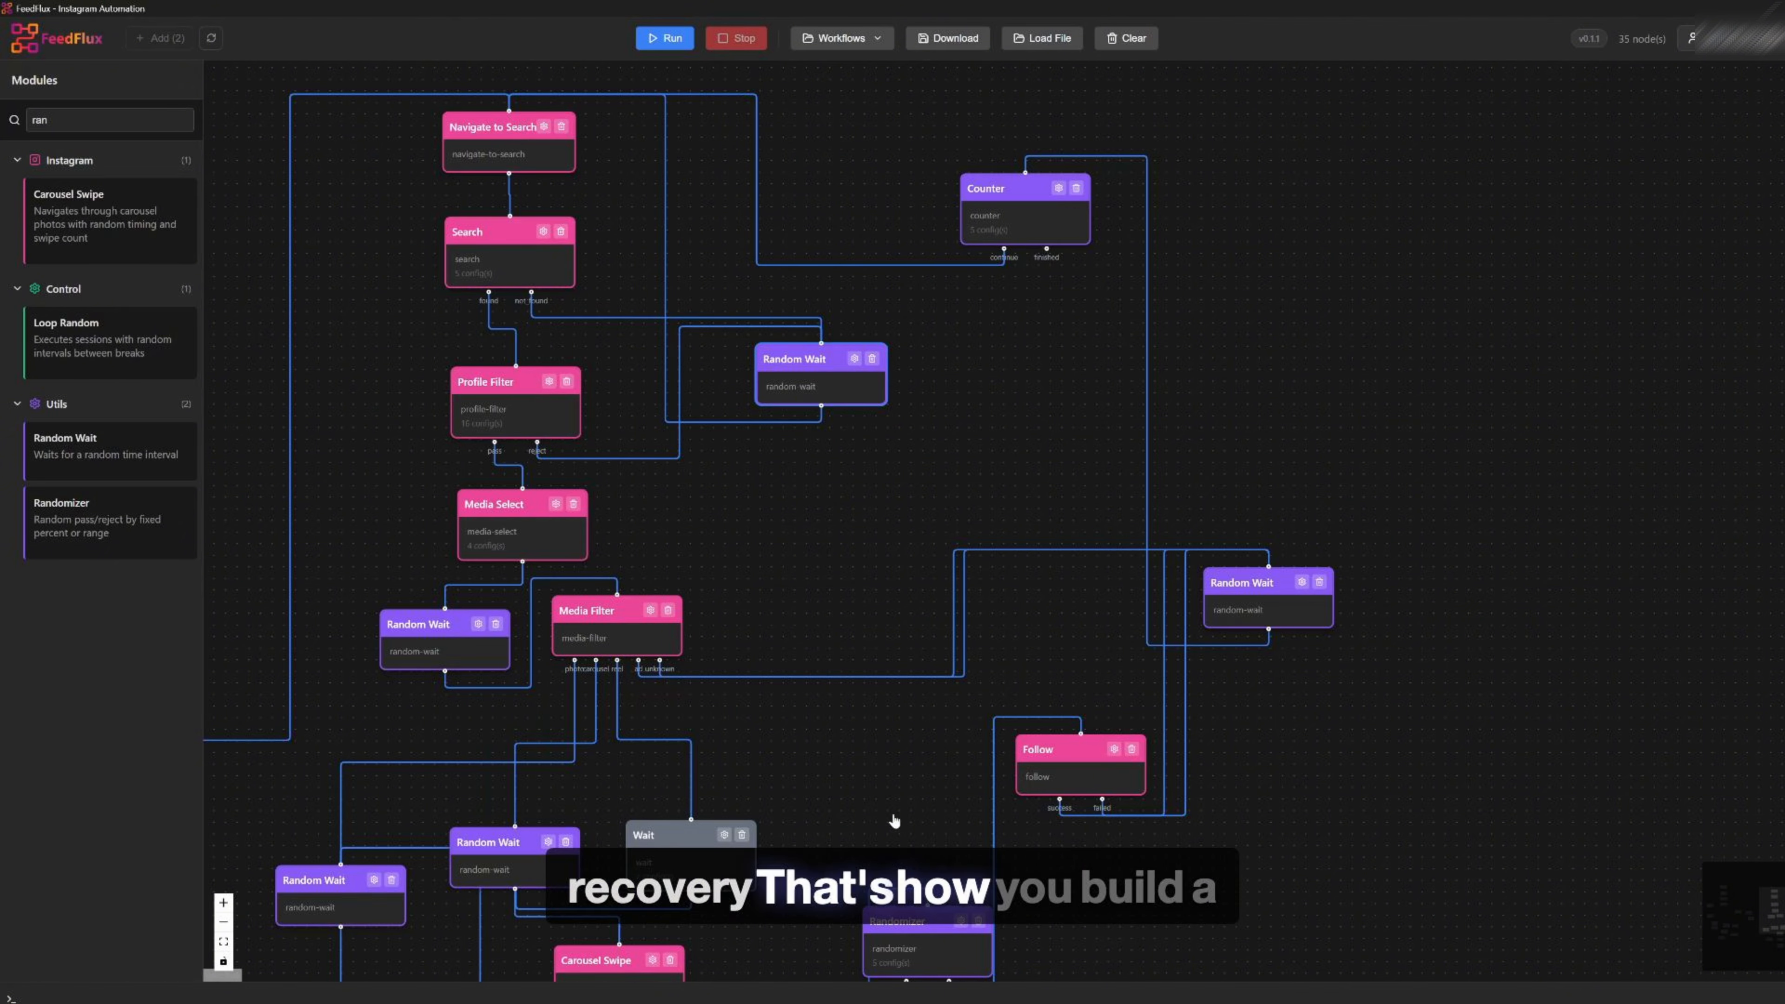
pyautogui.moveTo(894, 821); pyautogui.dragTo(912, 403)
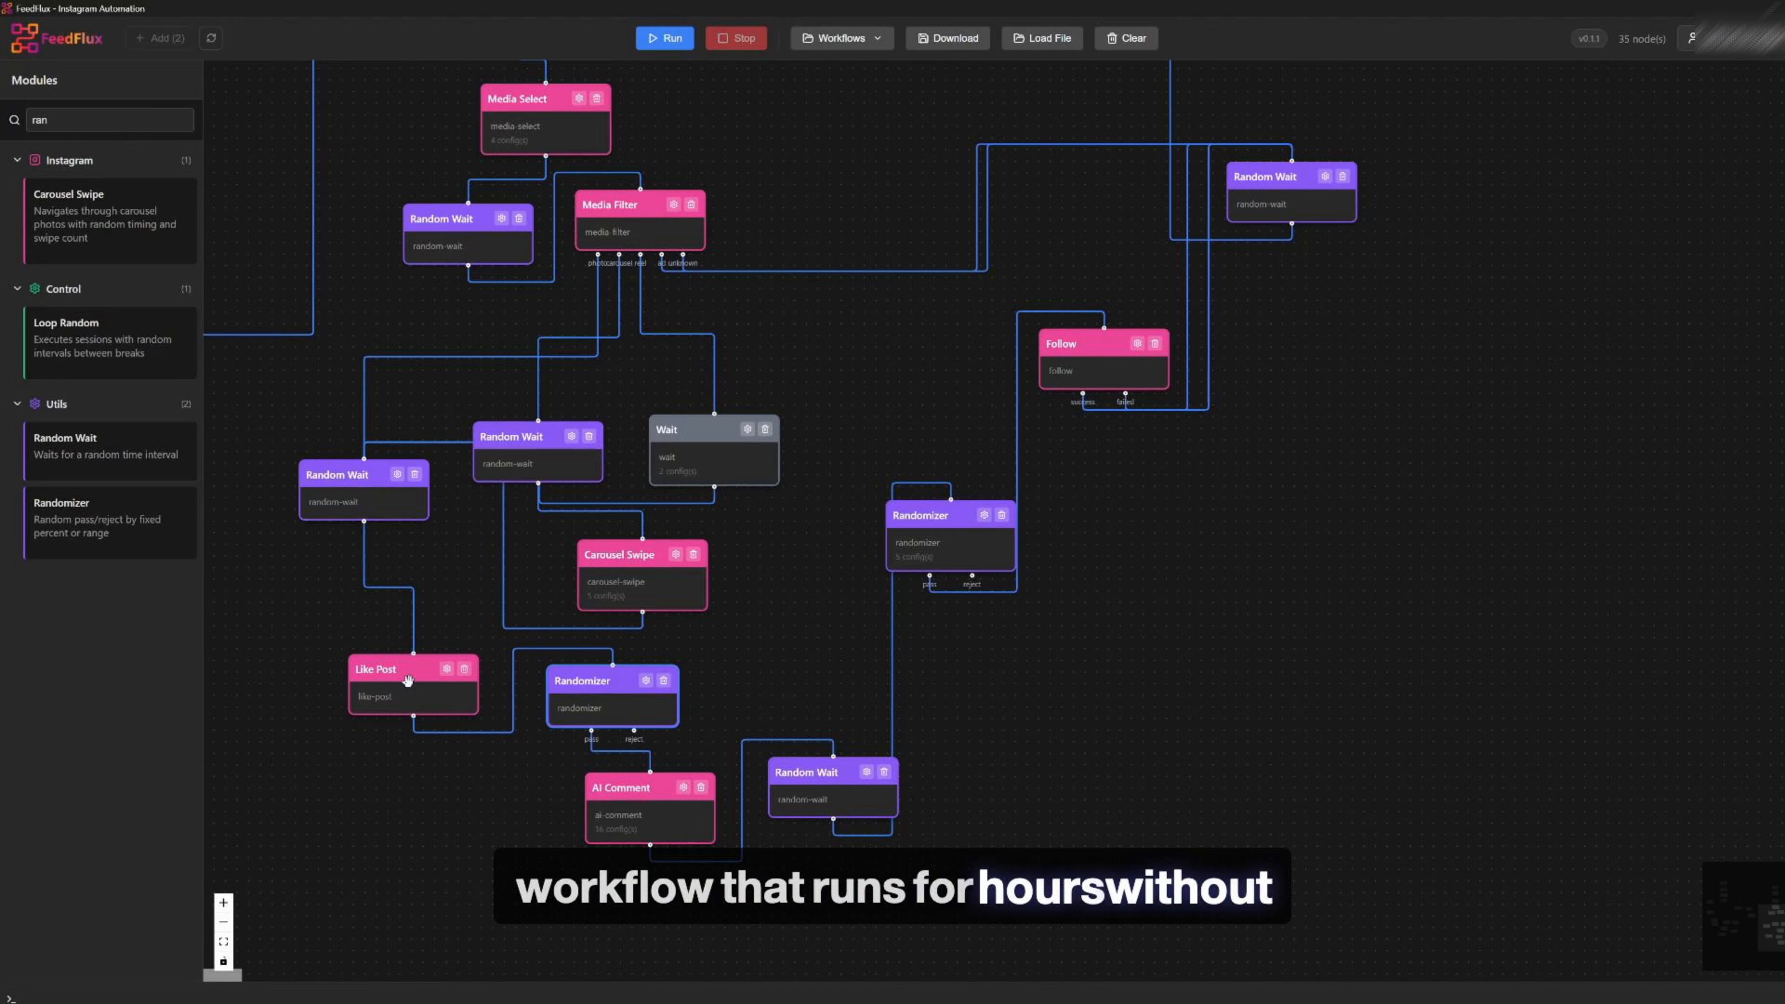
pyautogui.moveTo(369, 474); pyautogui.dragTo(354, 417)
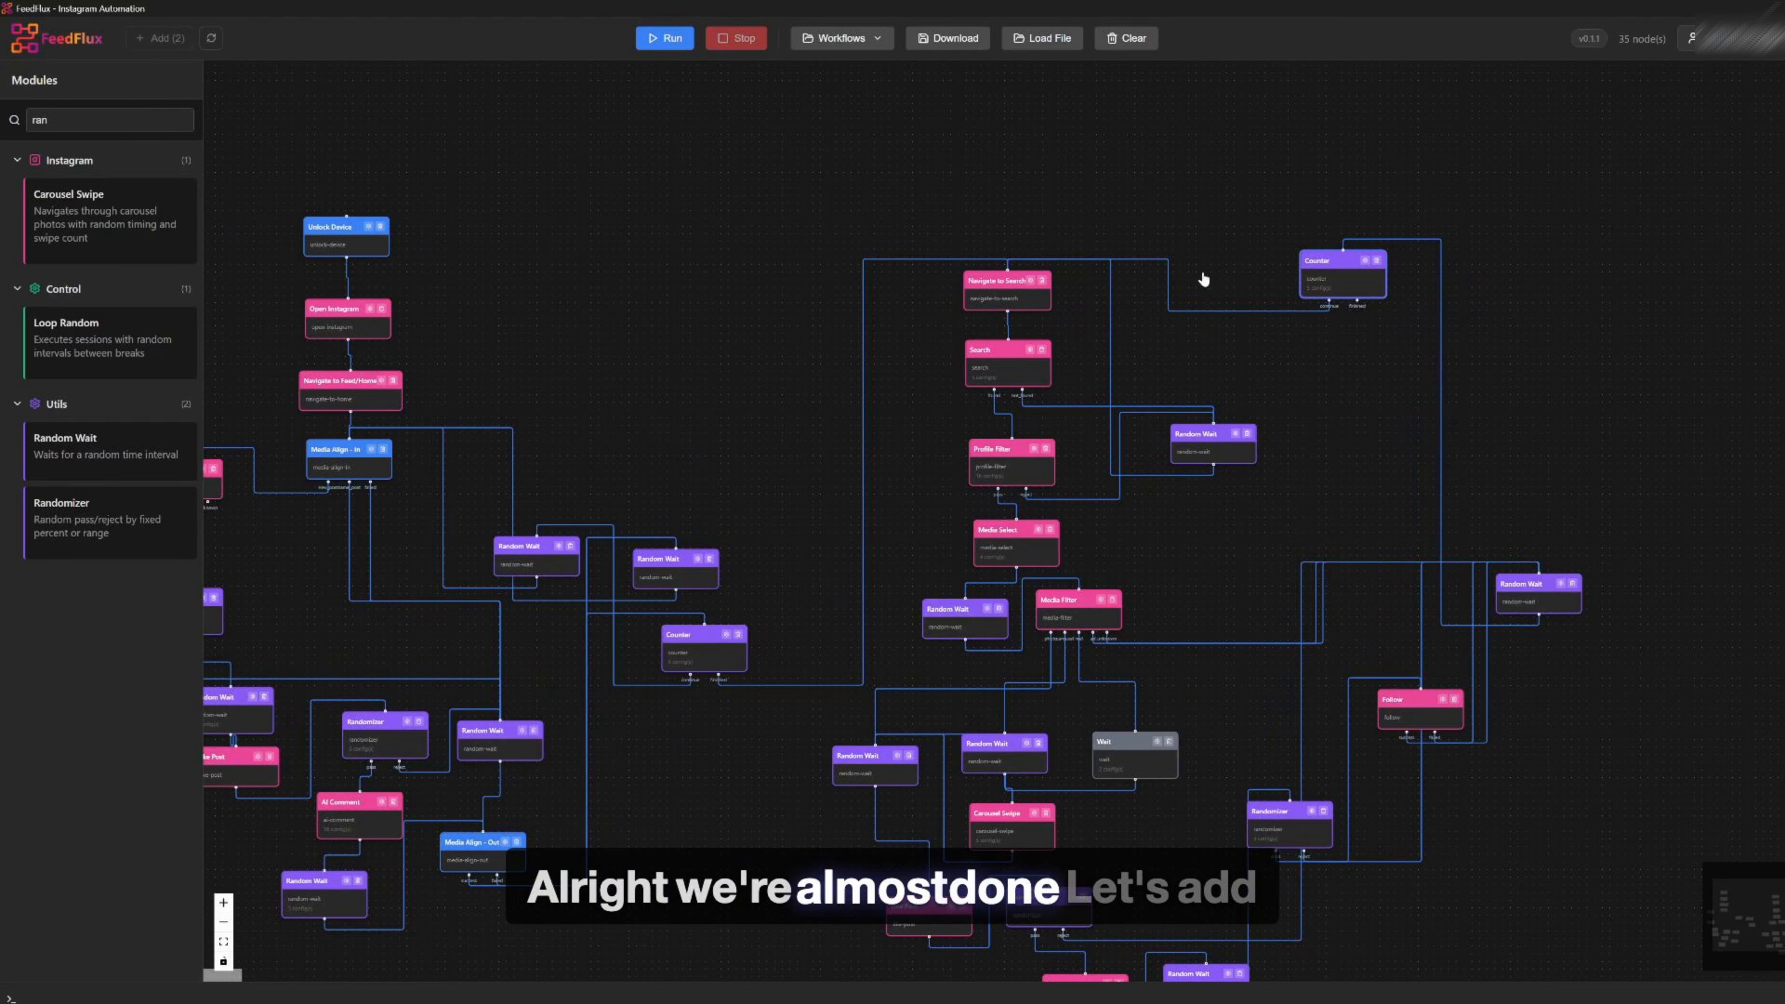
pyautogui.scroll(5, 1076, 295)
pyautogui.moveTo(1044, 255); pyautogui.dragTo(870, 457)
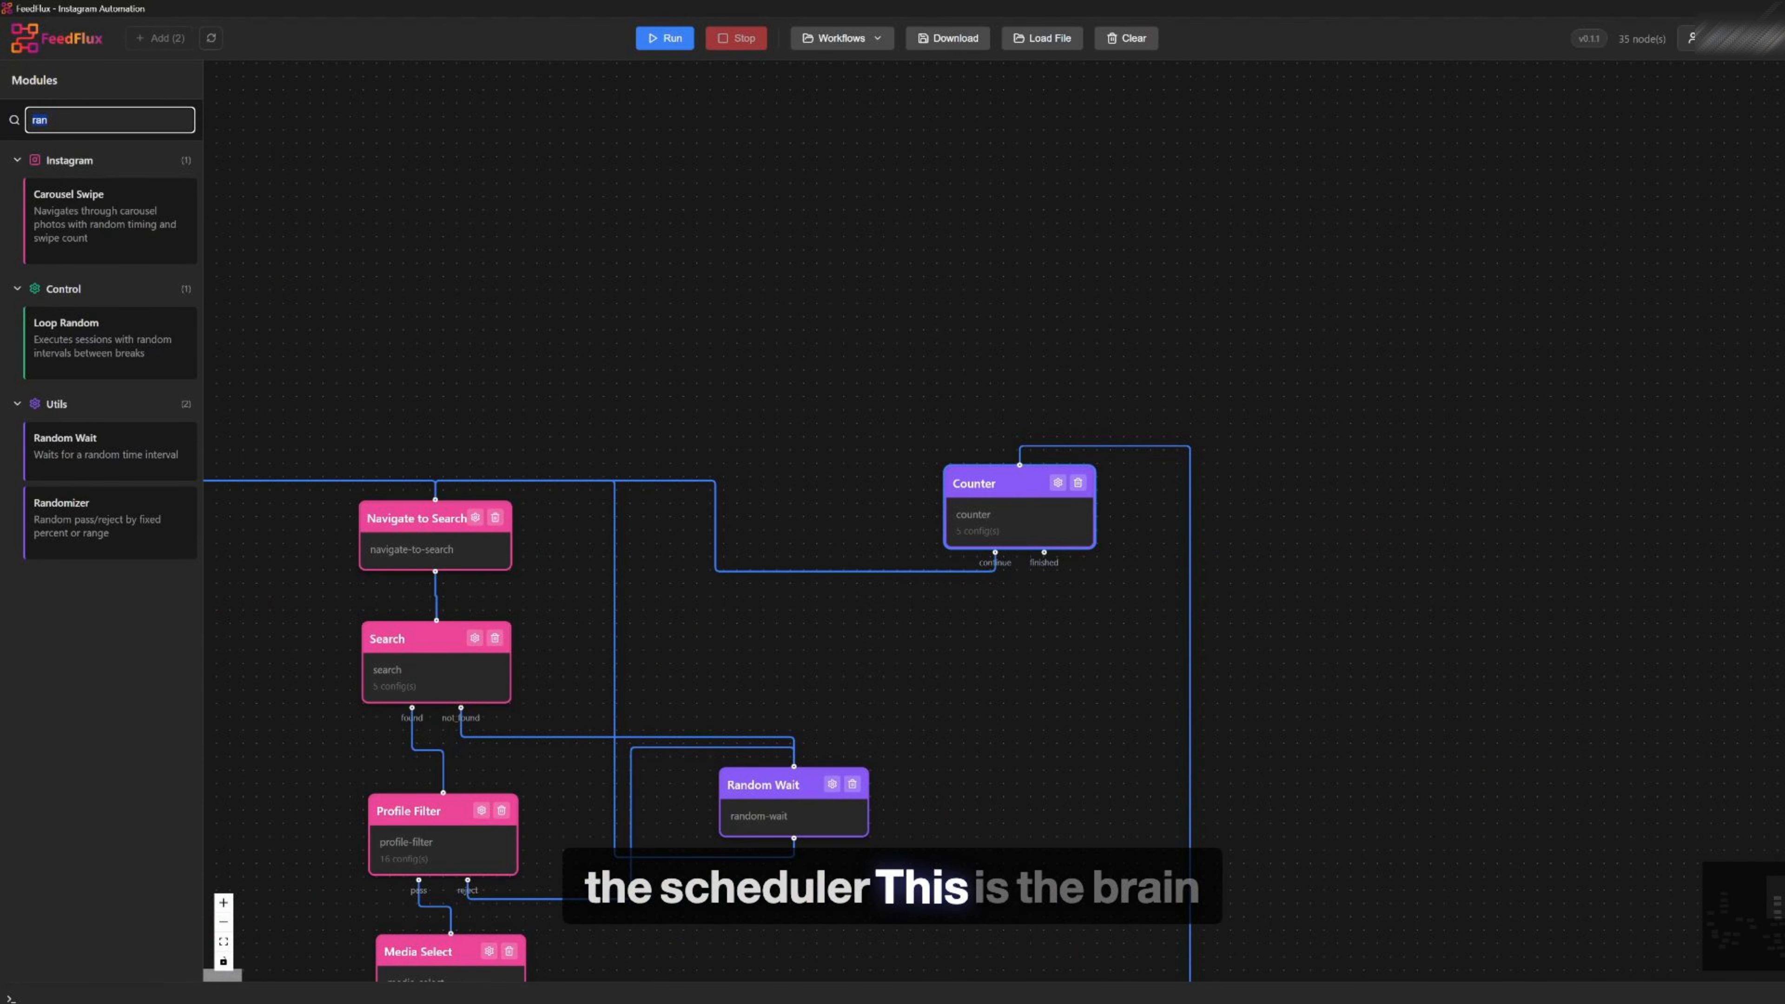
# Search the modules for Scheduling and add a Scheduling module to the canvas
pyautogui.press('BackSpace')
pyautogui.write('sch')
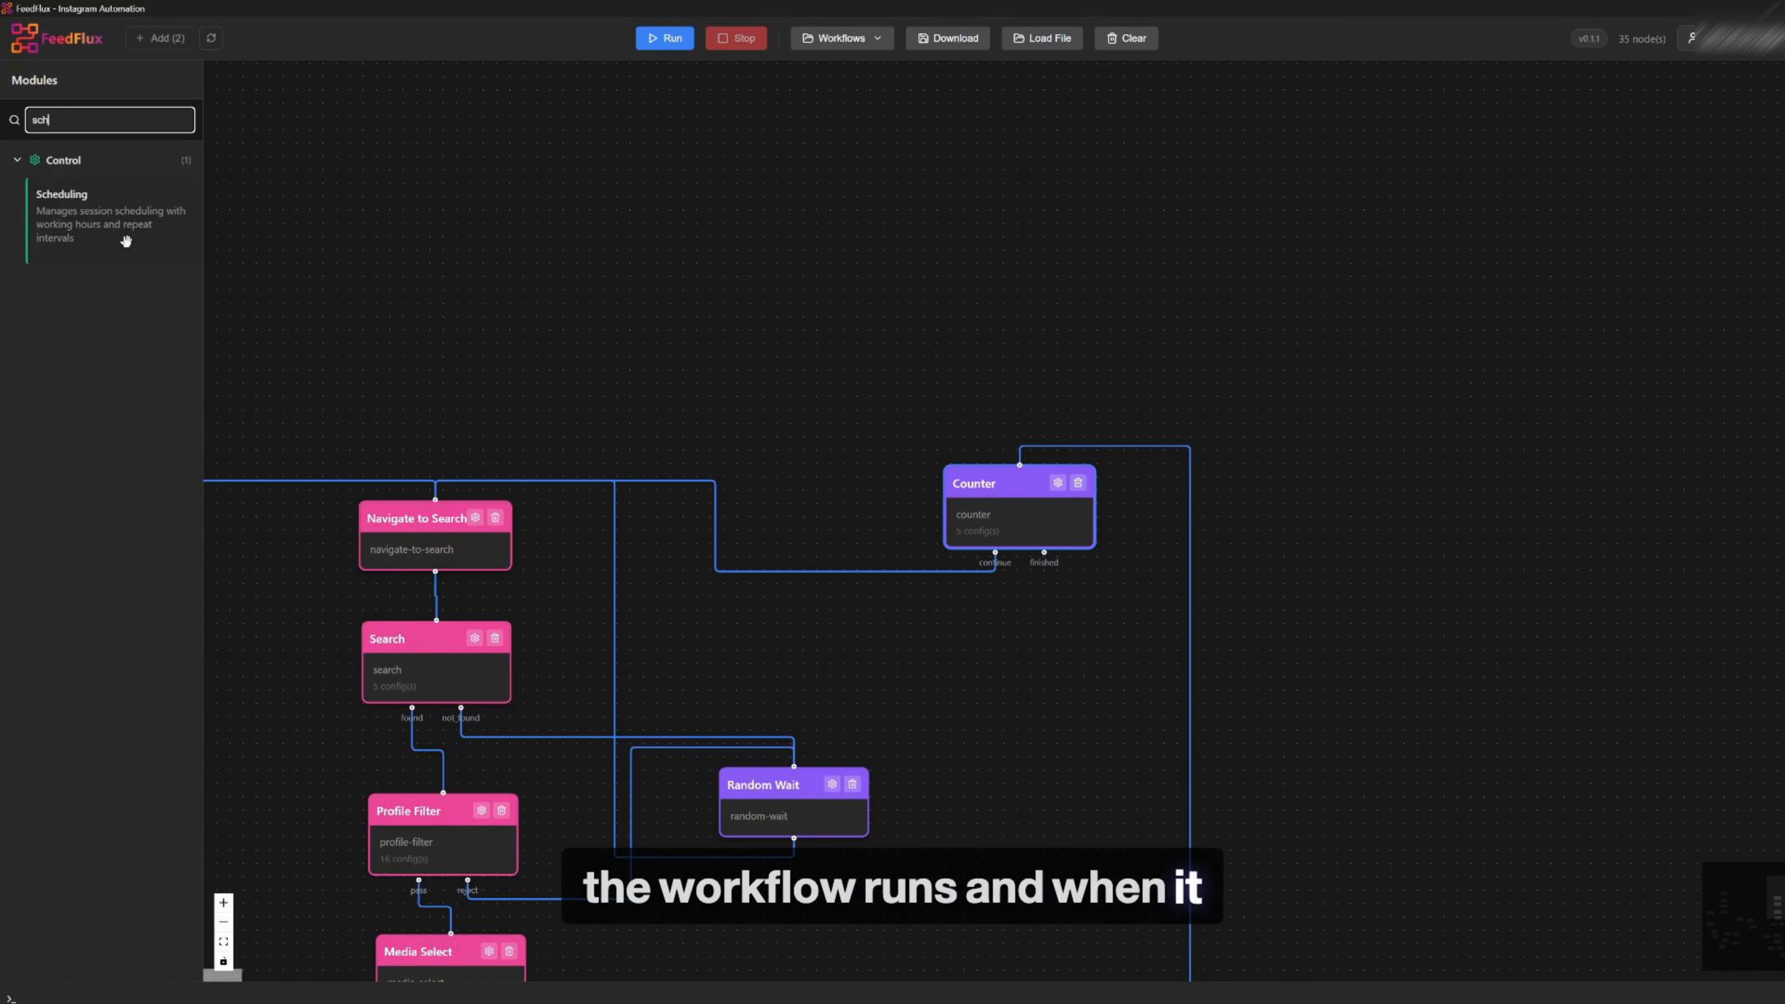
pyautogui.moveTo(111, 236); pyautogui.dragTo(830, 232)
# Move the Scheduling module above the start of the workflow
pyautogui.scroll(-3, 1091, 420)
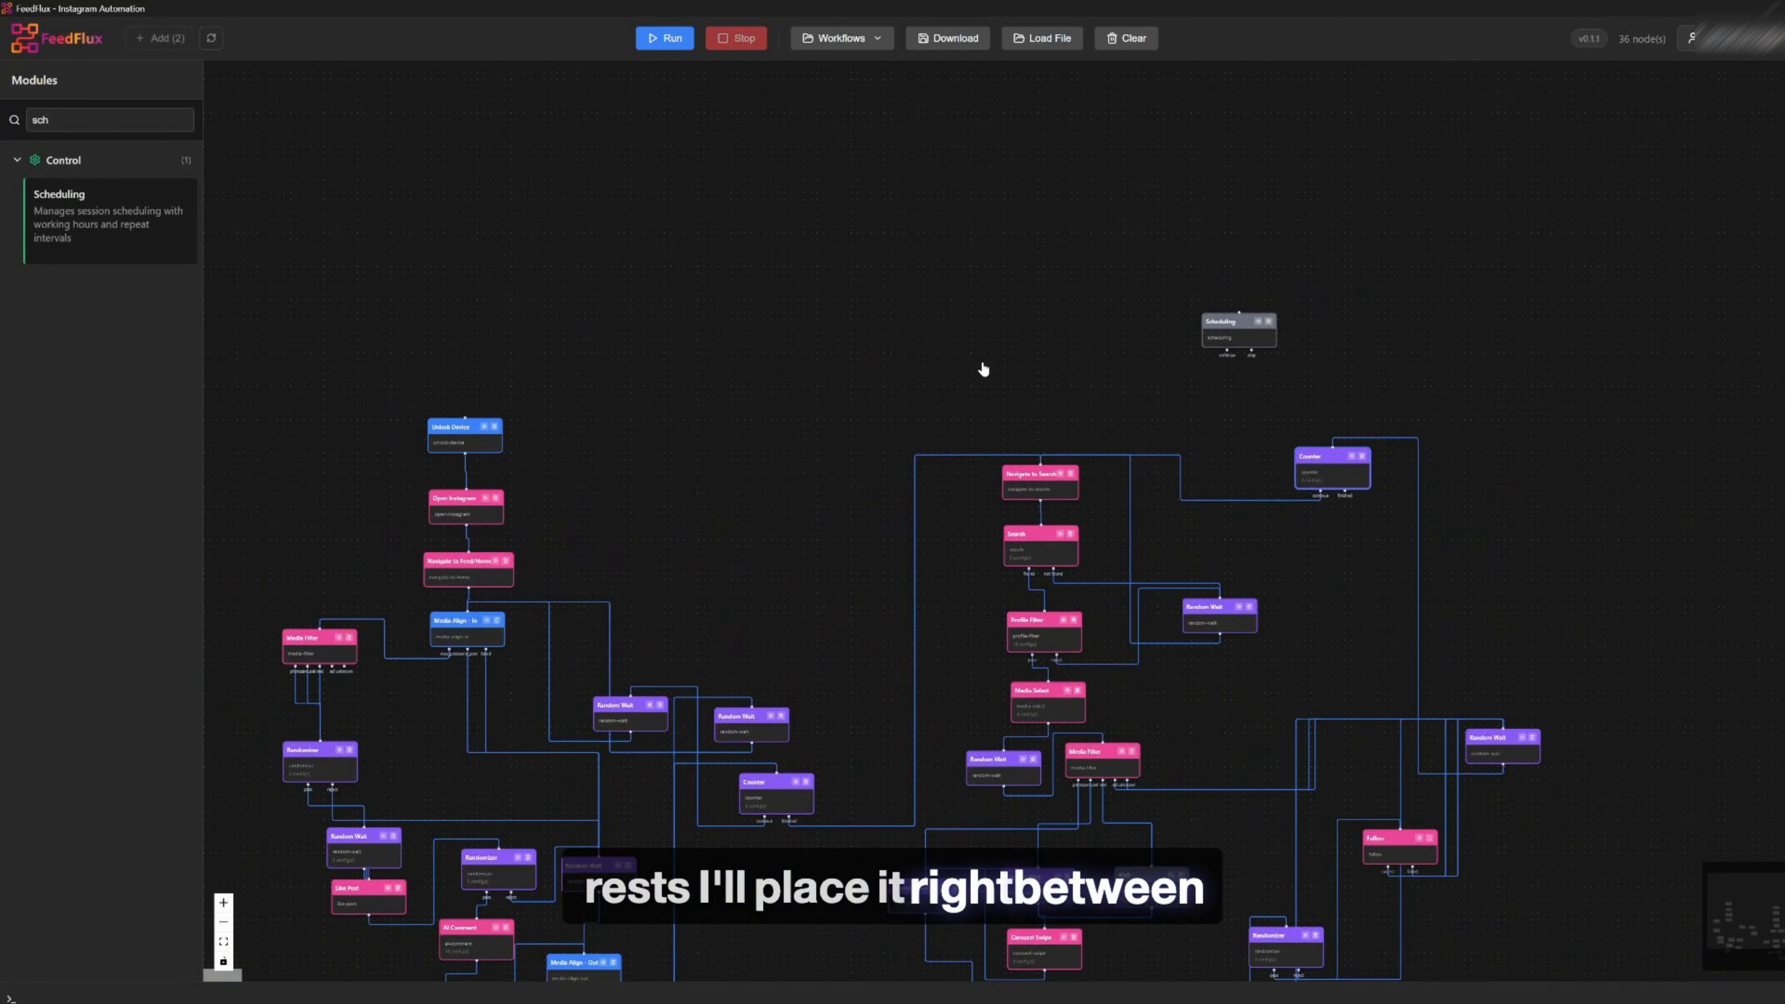
pyautogui.hscroll(-2, 981, 370)
pyautogui.moveTo(1299, 351); pyautogui.dragTo(915, 284)
pyautogui.scroll(2, 916, 284)
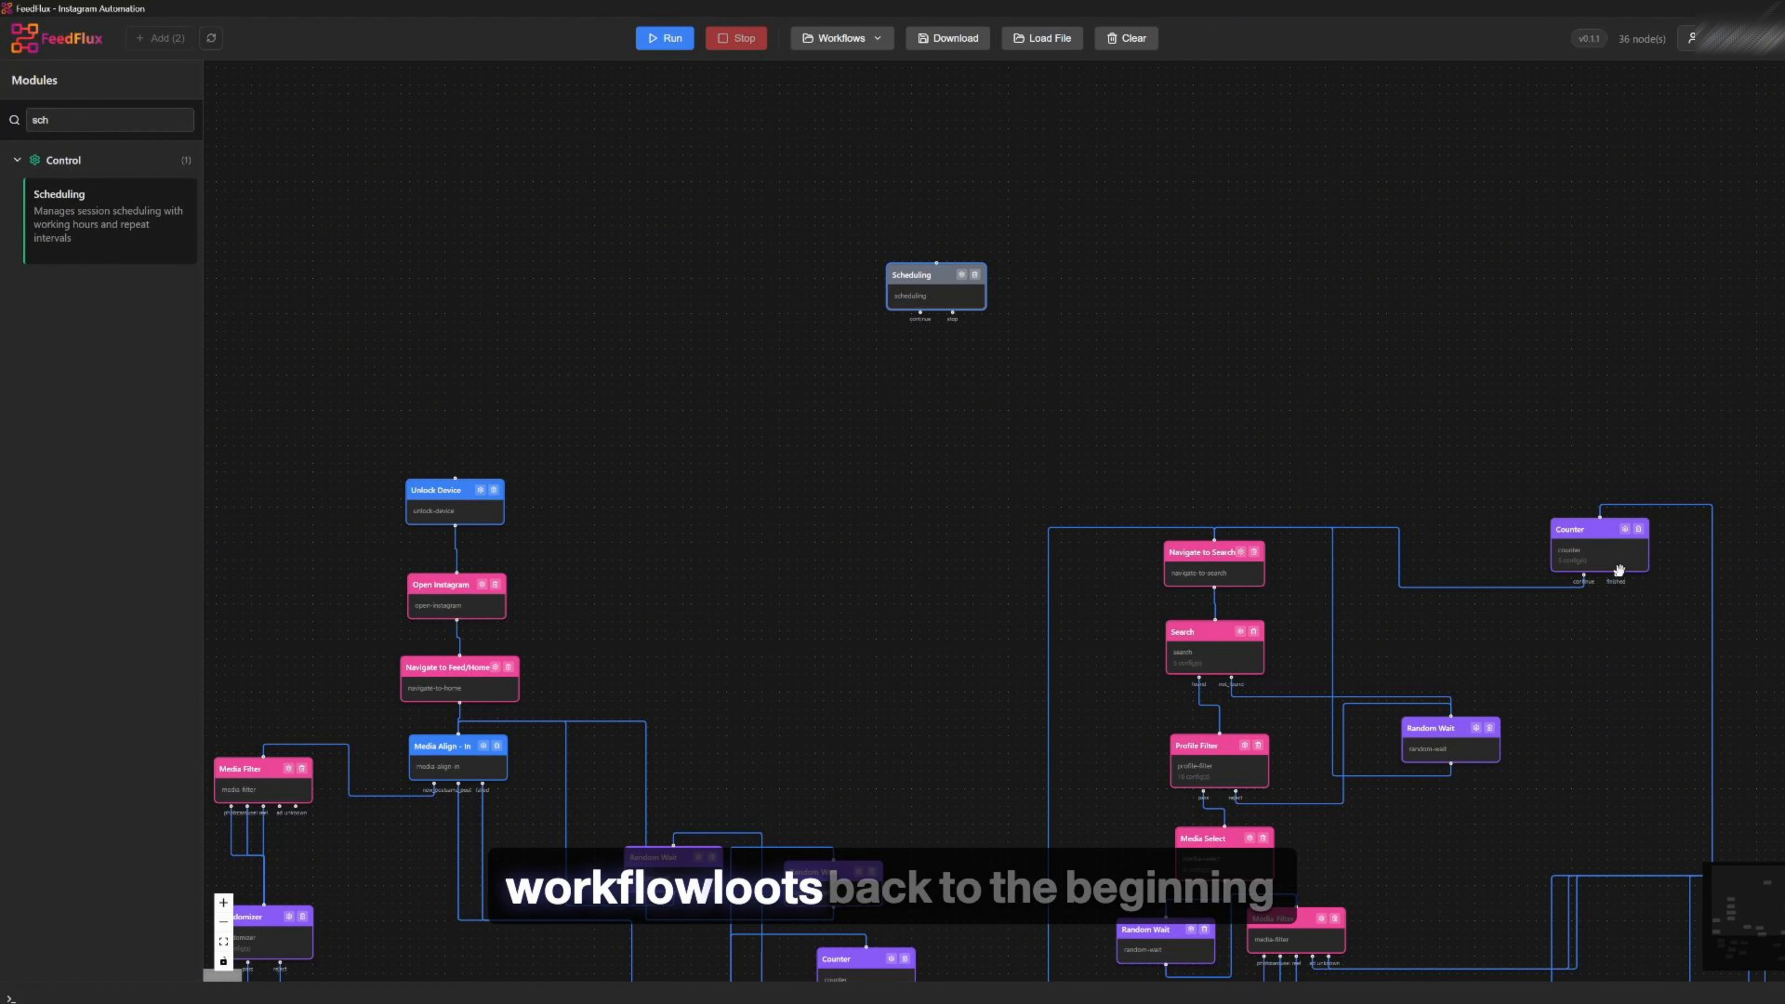
# Connect the search branch's loop into the Scheduling module's input
pyautogui.moveTo(1049, 241); pyautogui.dragTo(936, 265)
pyautogui.scroll(3, 913, 274)
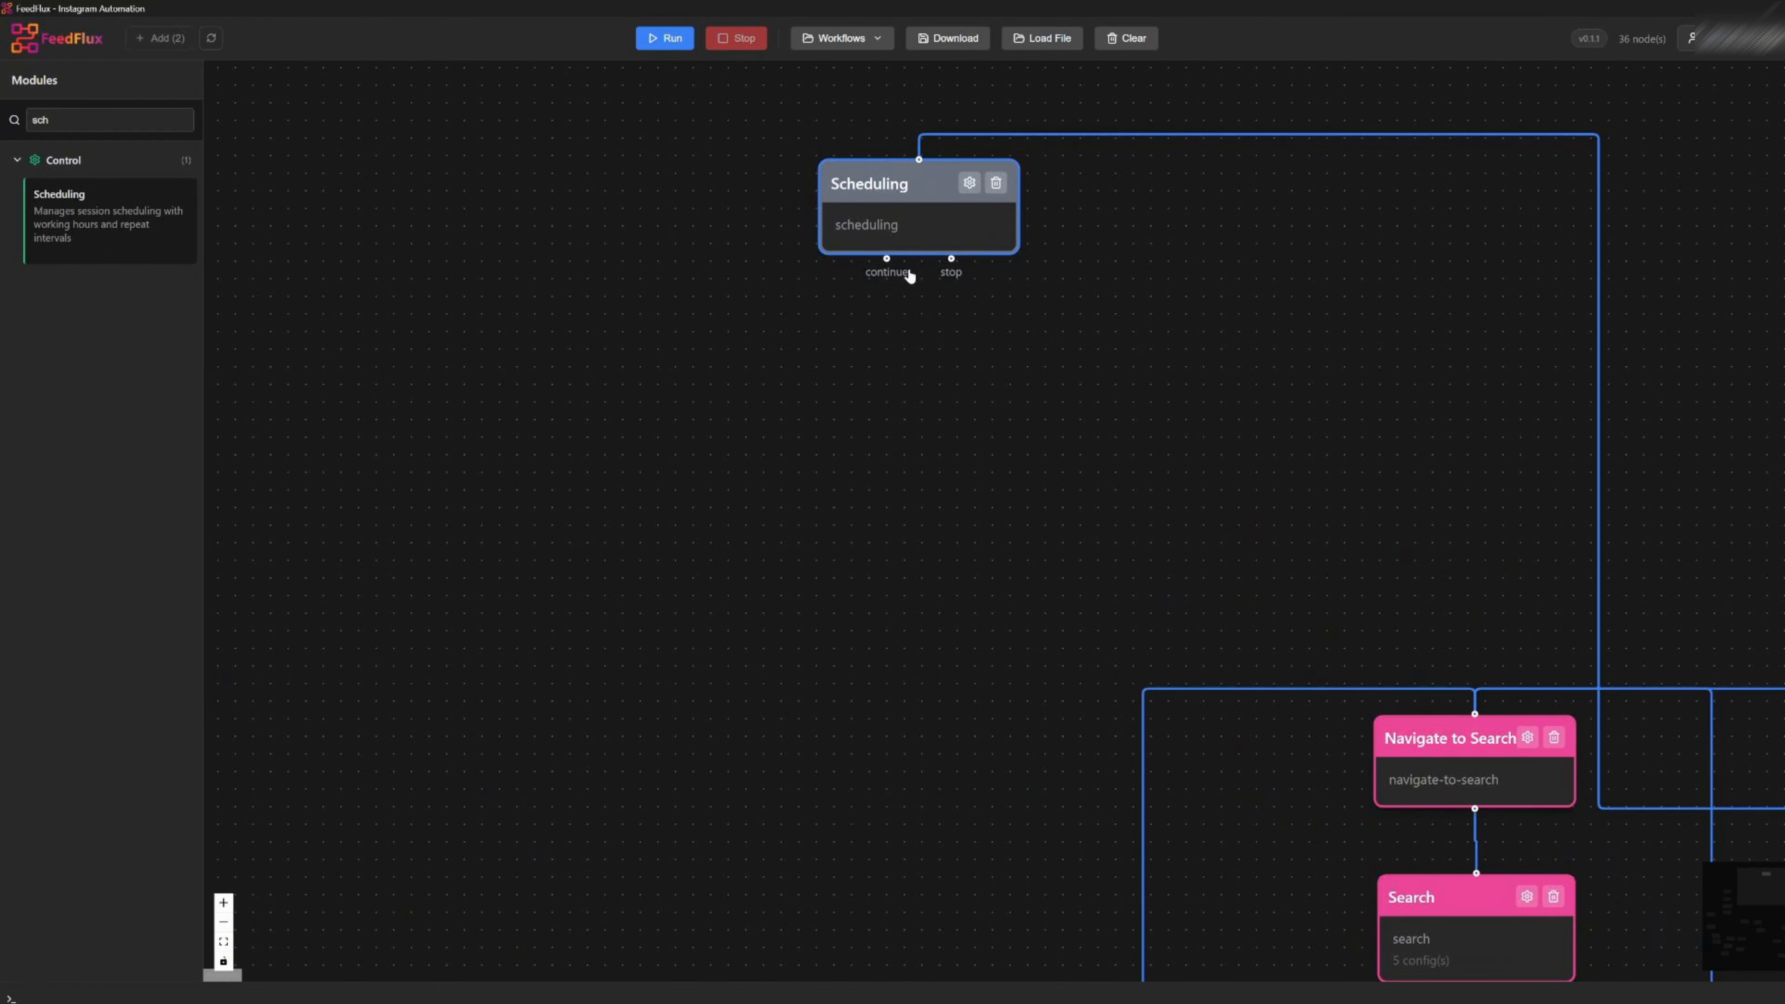
pyautogui.scroll(-2, 1036, 291)
pyautogui.moveTo(1035, 291); pyautogui.dragTo(1209, 297)
pyautogui.moveTo(1130, 223); pyautogui.dragTo(1026, 247)
# Open the Scheduling module's settings, review its working hours and session fields, and save
pyautogui.click(1024, 240)
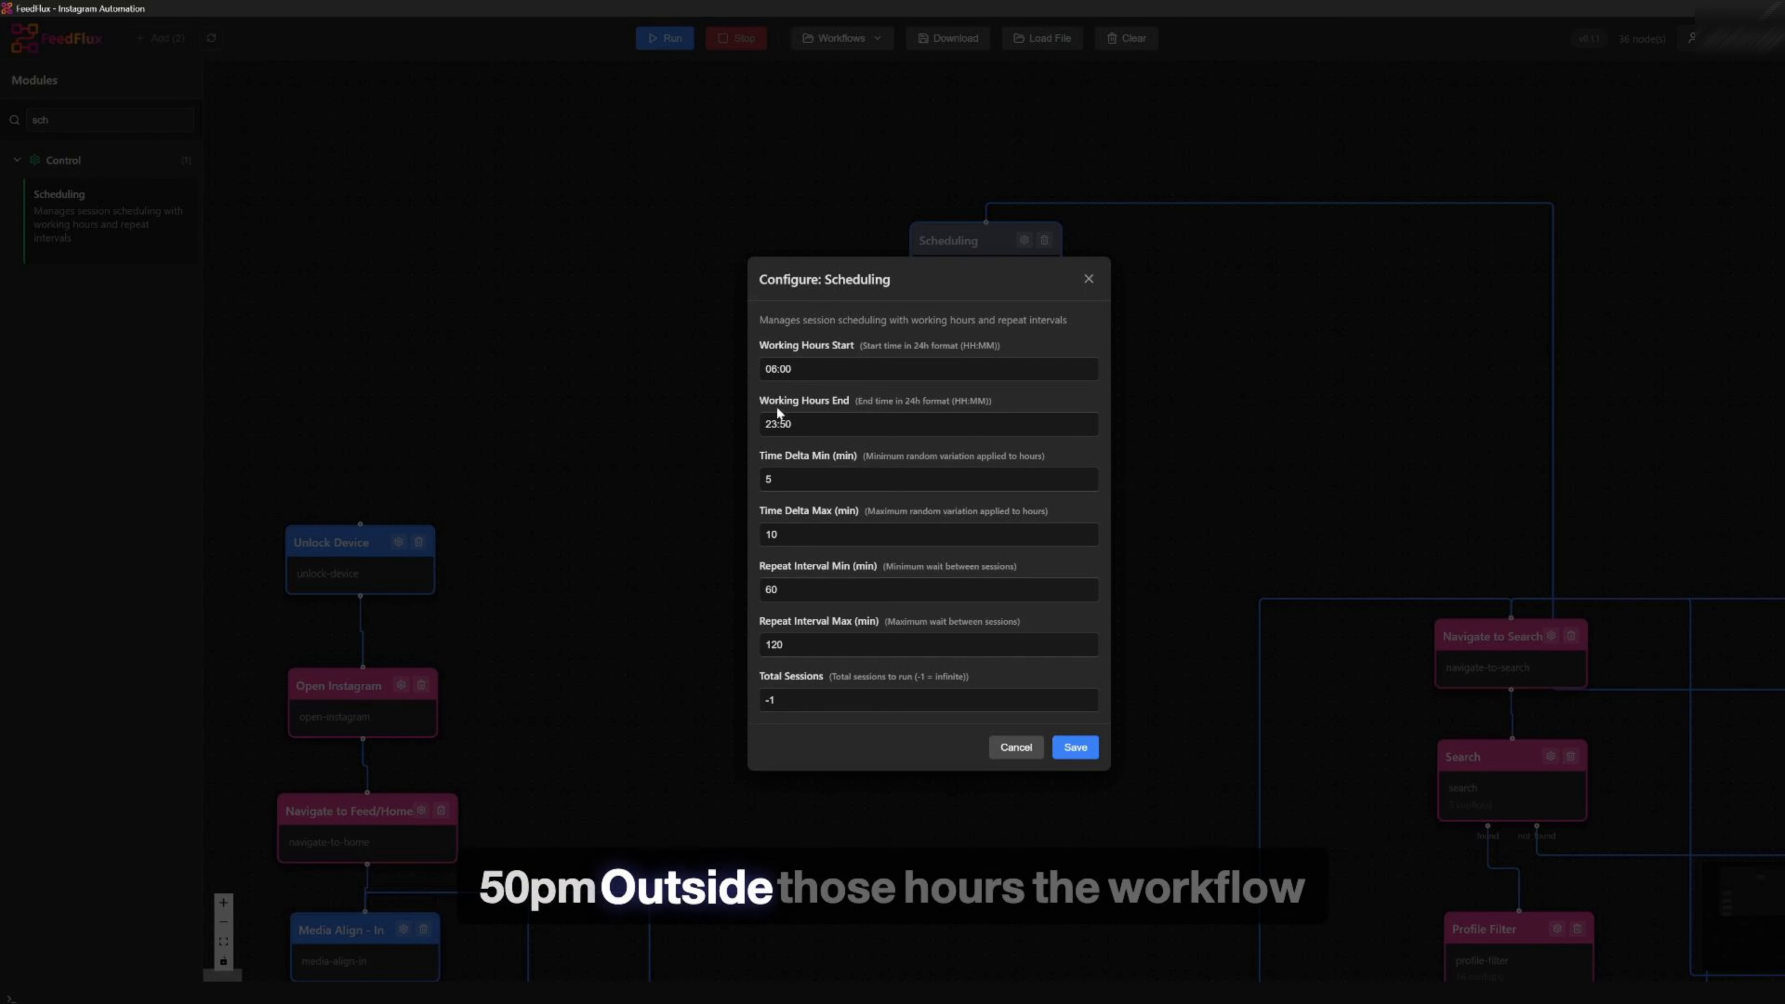
pyautogui.moveTo(796, 369); pyautogui.dragTo(756, 368)
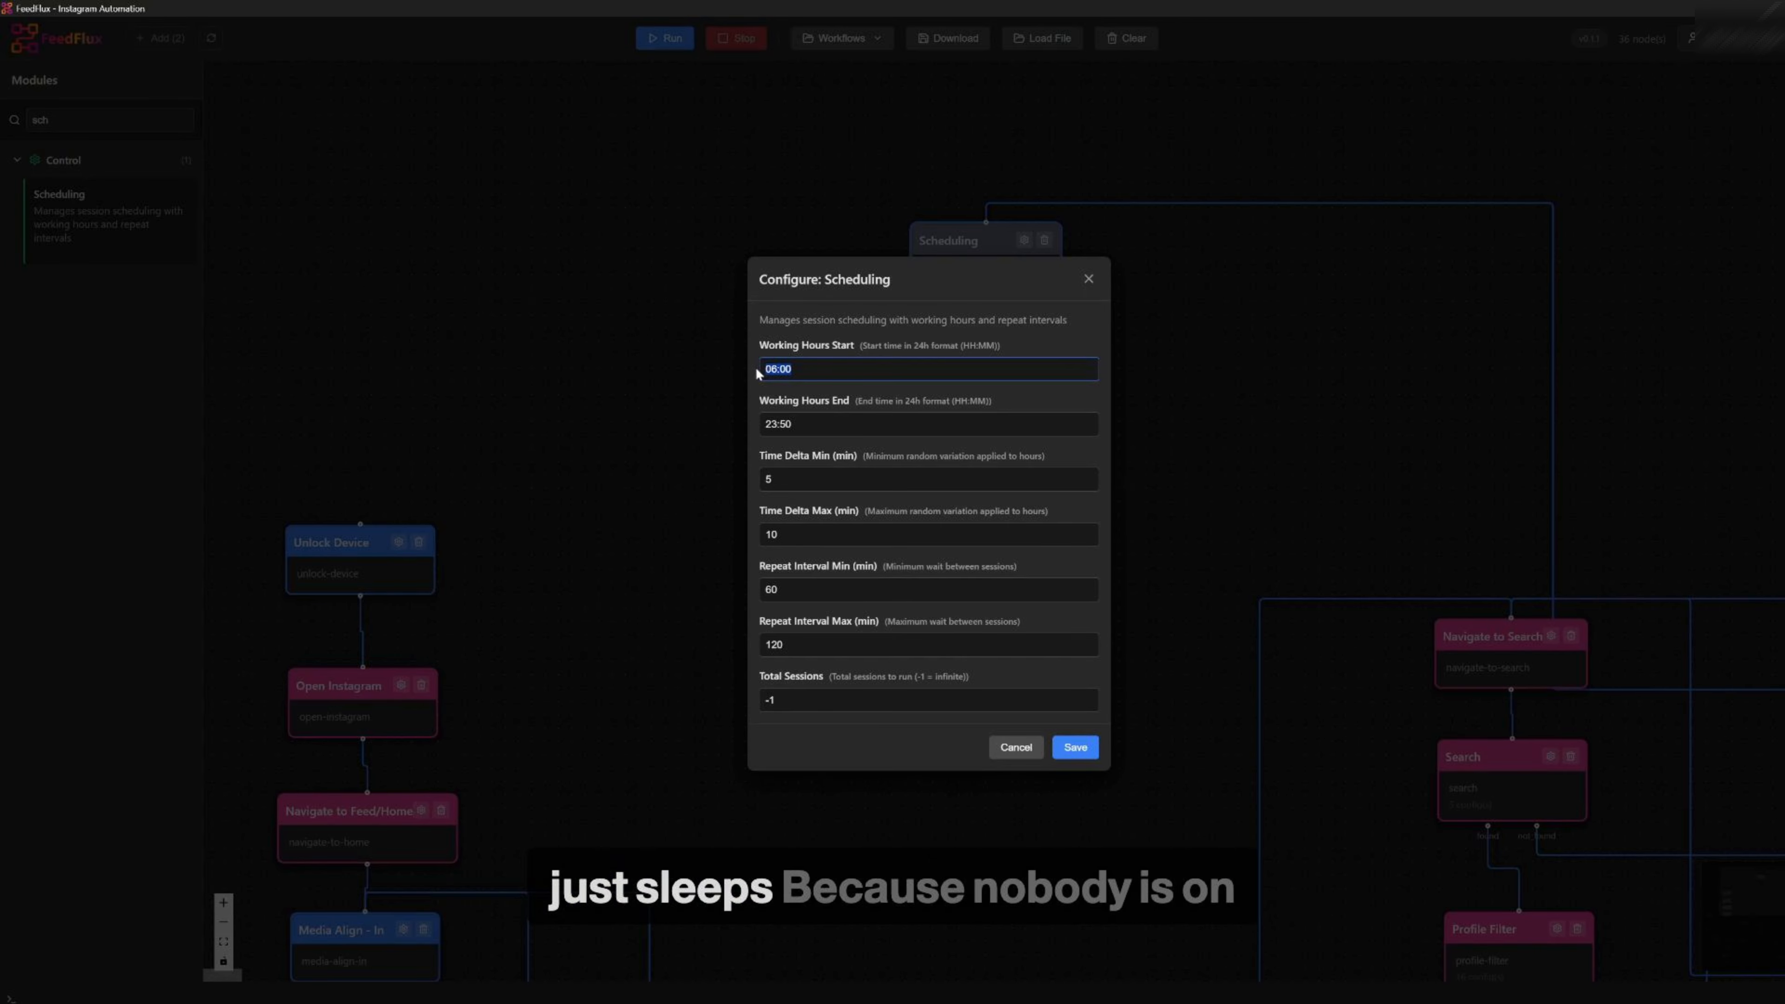
pyautogui.press('Tab')
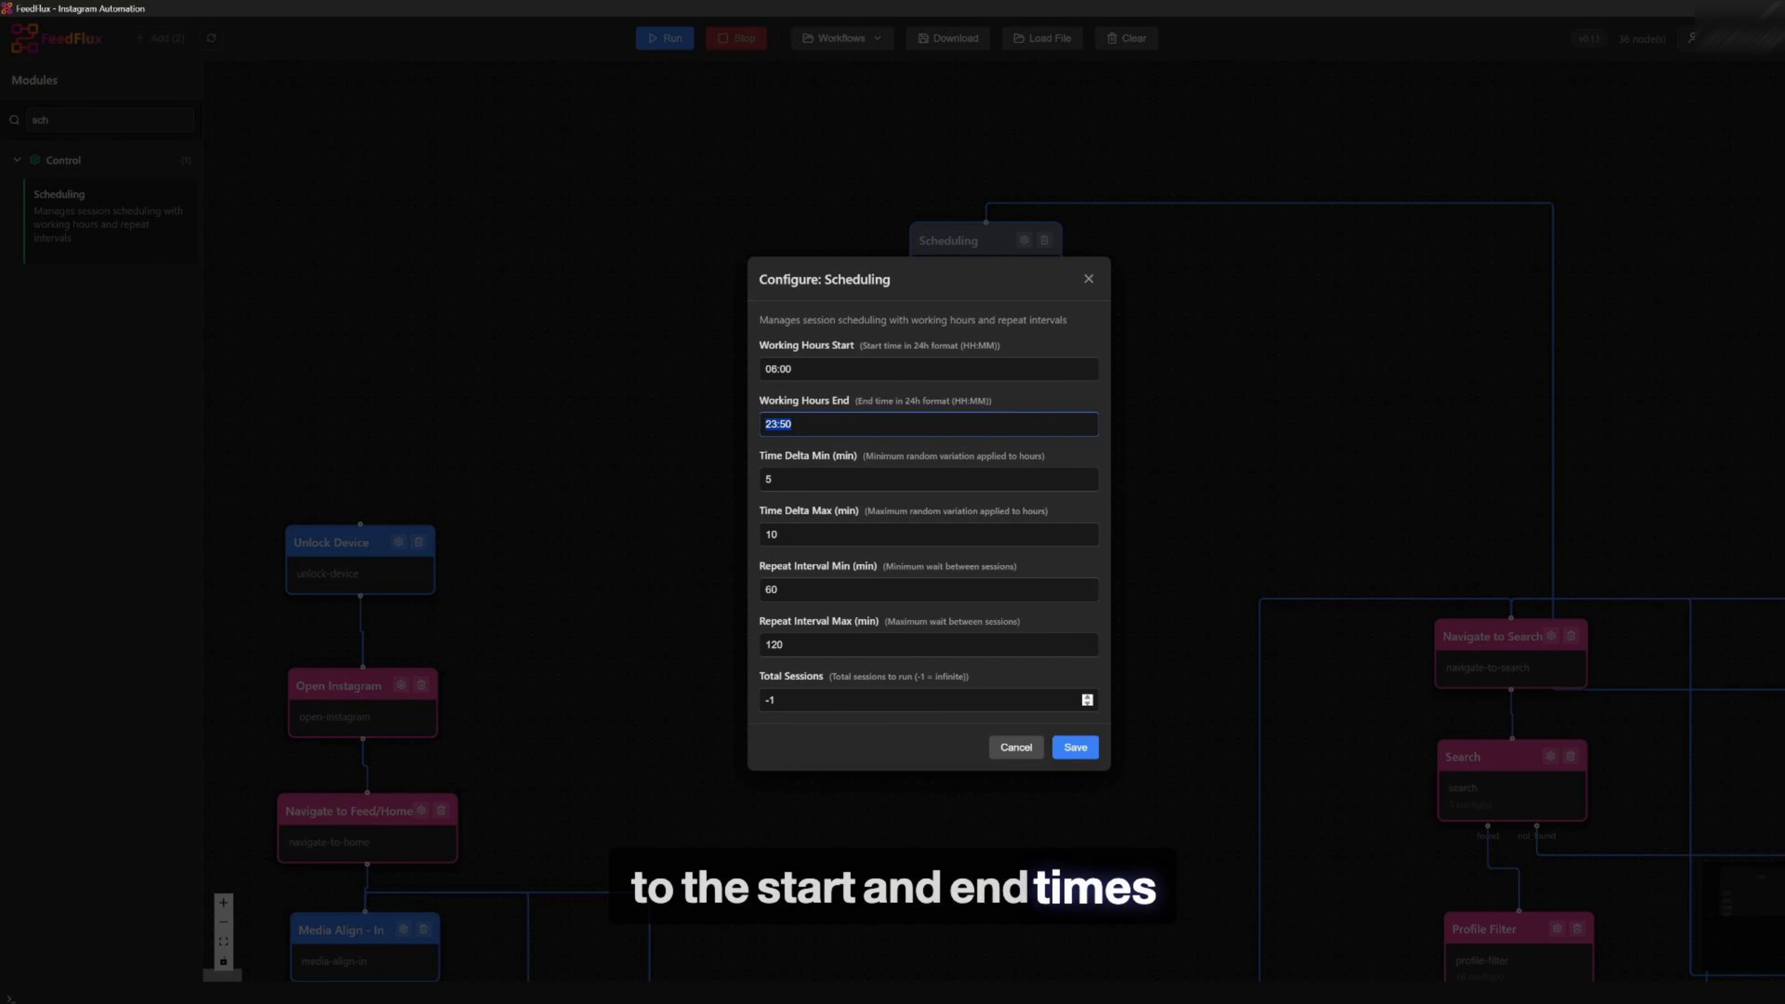
pyautogui.click(761, 677)
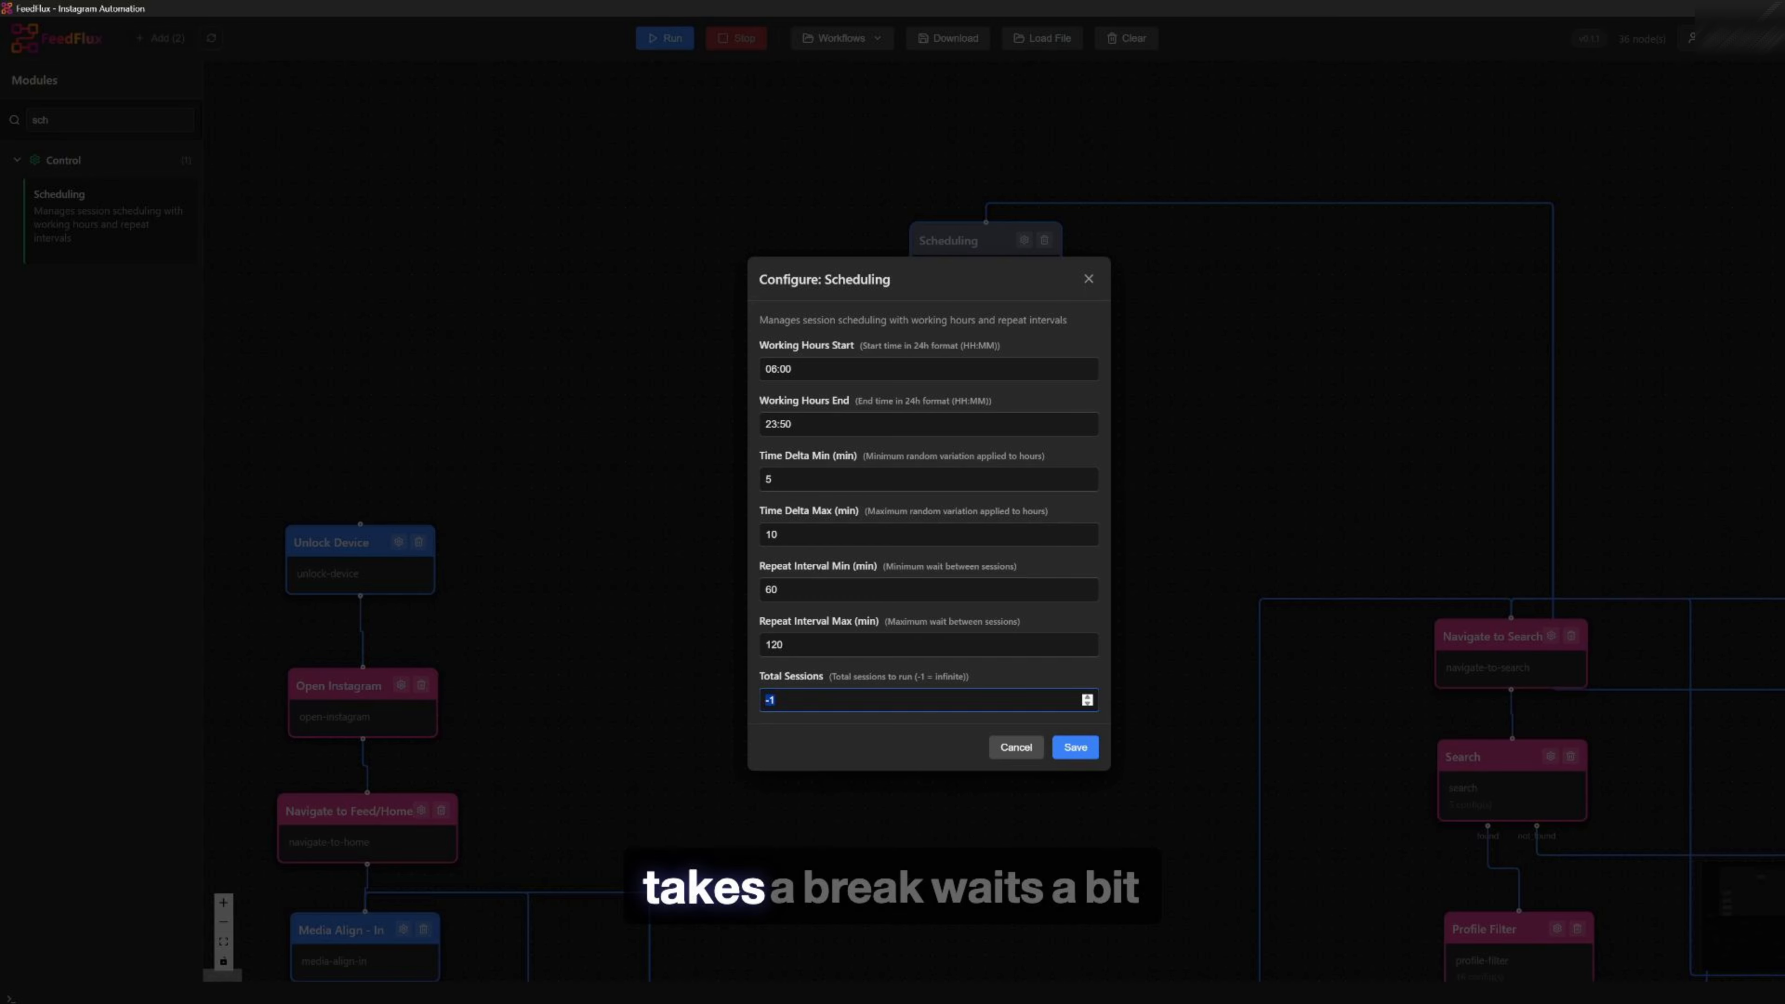
pyautogui.click(1073, 747)
# Move the Scheduling module slightly to the left
pyautogui.moveTo(949, 274); pyautogui.dragTo(938, 264)
pyautogui.moveTo(938, 264); pyautogui.dragTo(841, 259)
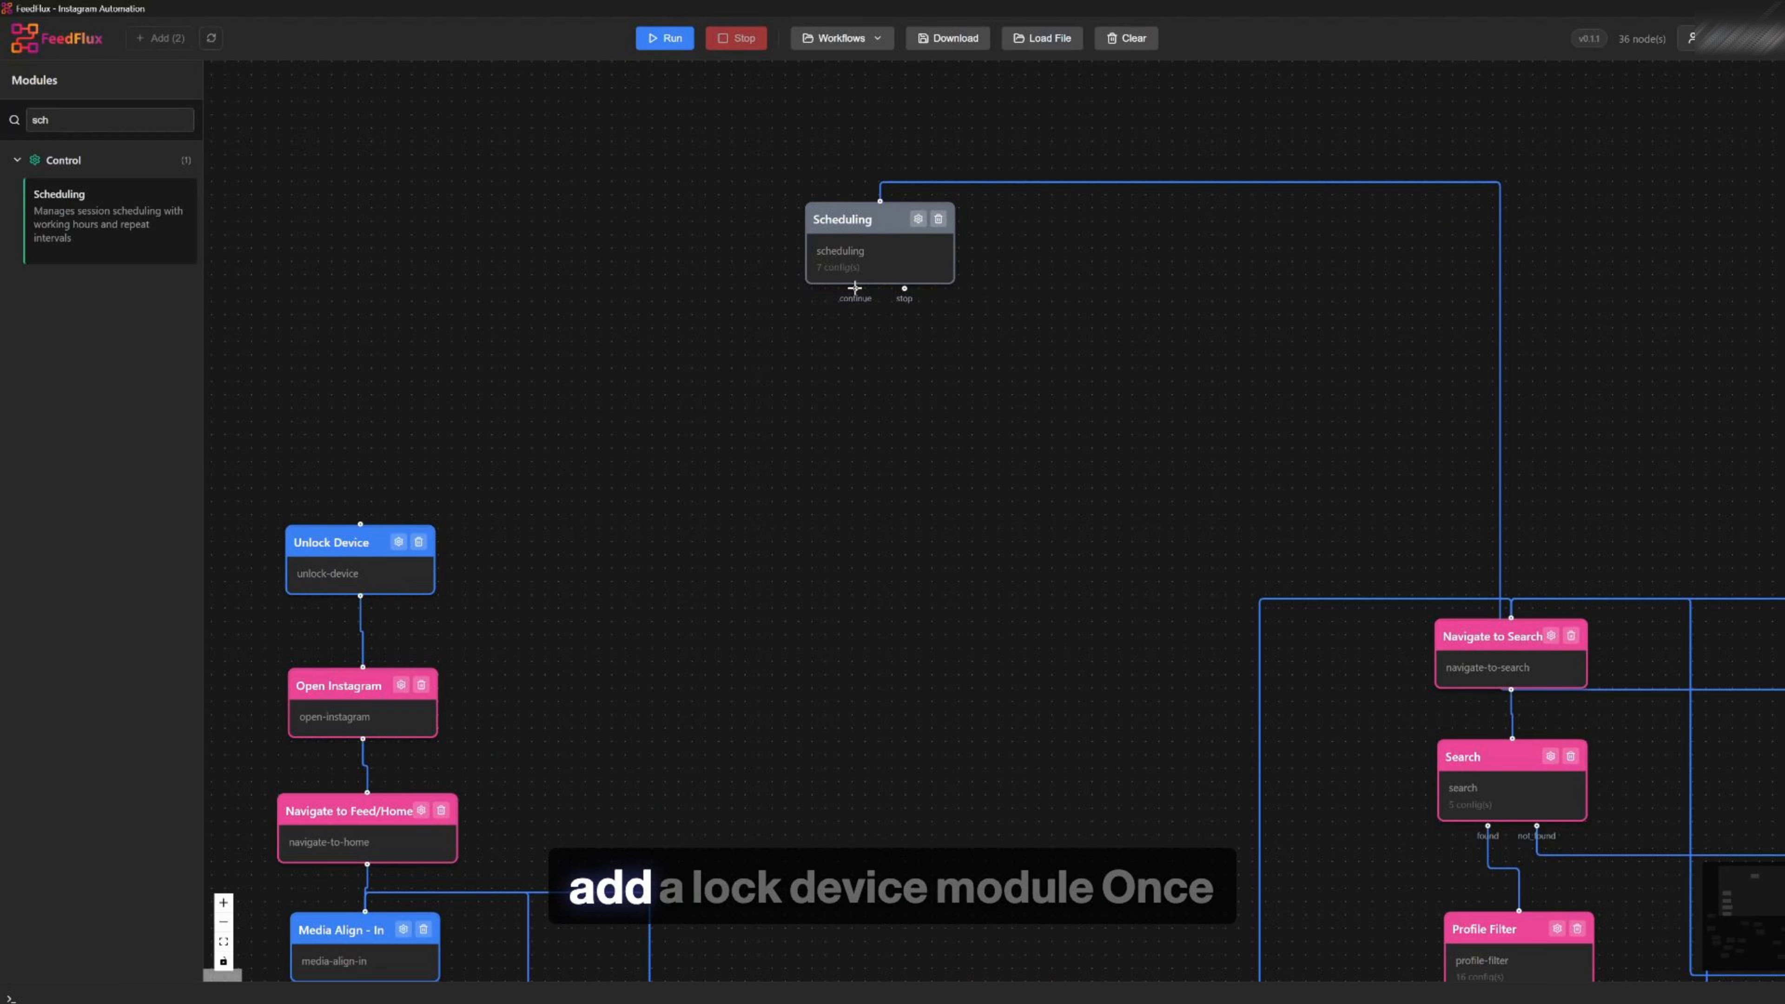
# Connect the Scheduling module's continue output to Unlock Device, and add a Lock Device module linked to its stop output
pyautogui.moveTo(856, 286); pyautogui.dragTo(359, 524)
pyautogui.click(94, 121)
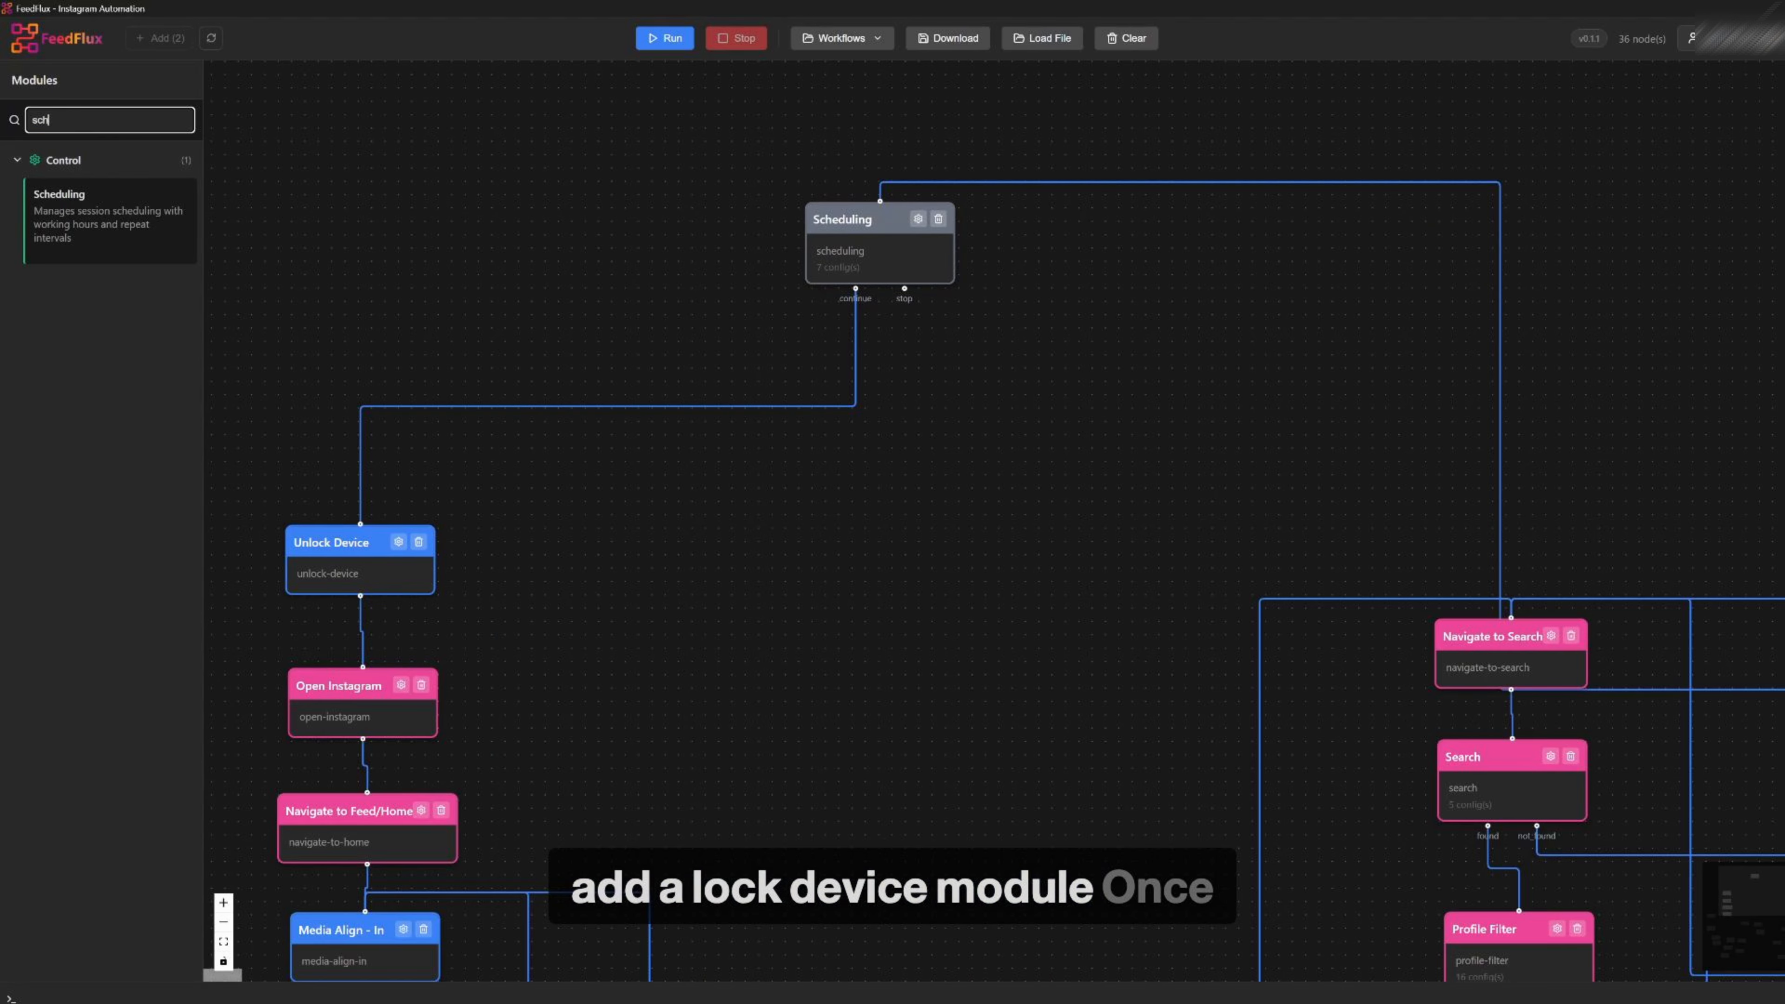
pyautogui.write('lock')
pyautogui.moveTo(197, 223); pyautogui.dragTo(1077, 314)
pyautogui.moveTo(1061, 348); pyautogui.dragTo(1067, 254)
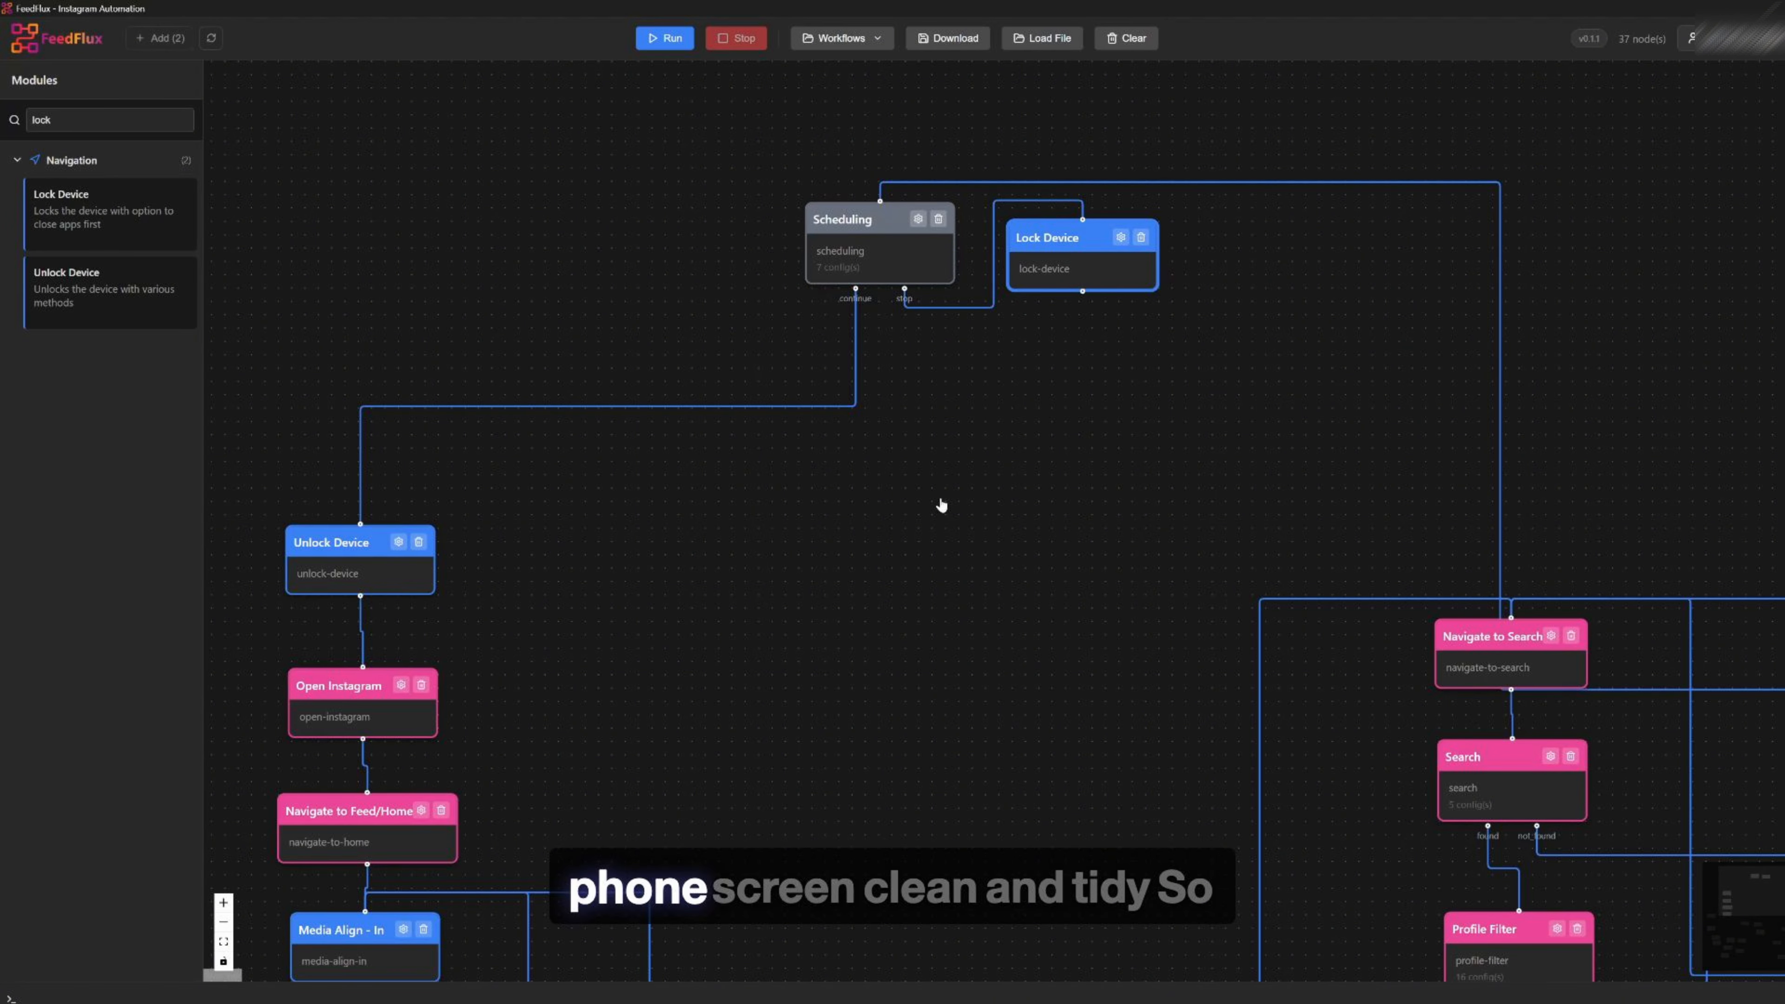
# Zoom out to review the whole workflow, clear the module search and browse the full module list
pyautogui.scroll(-6, 971, 485)
pyautogui.moveTo(987, 654); pyautogui.dragTo(852, 440)
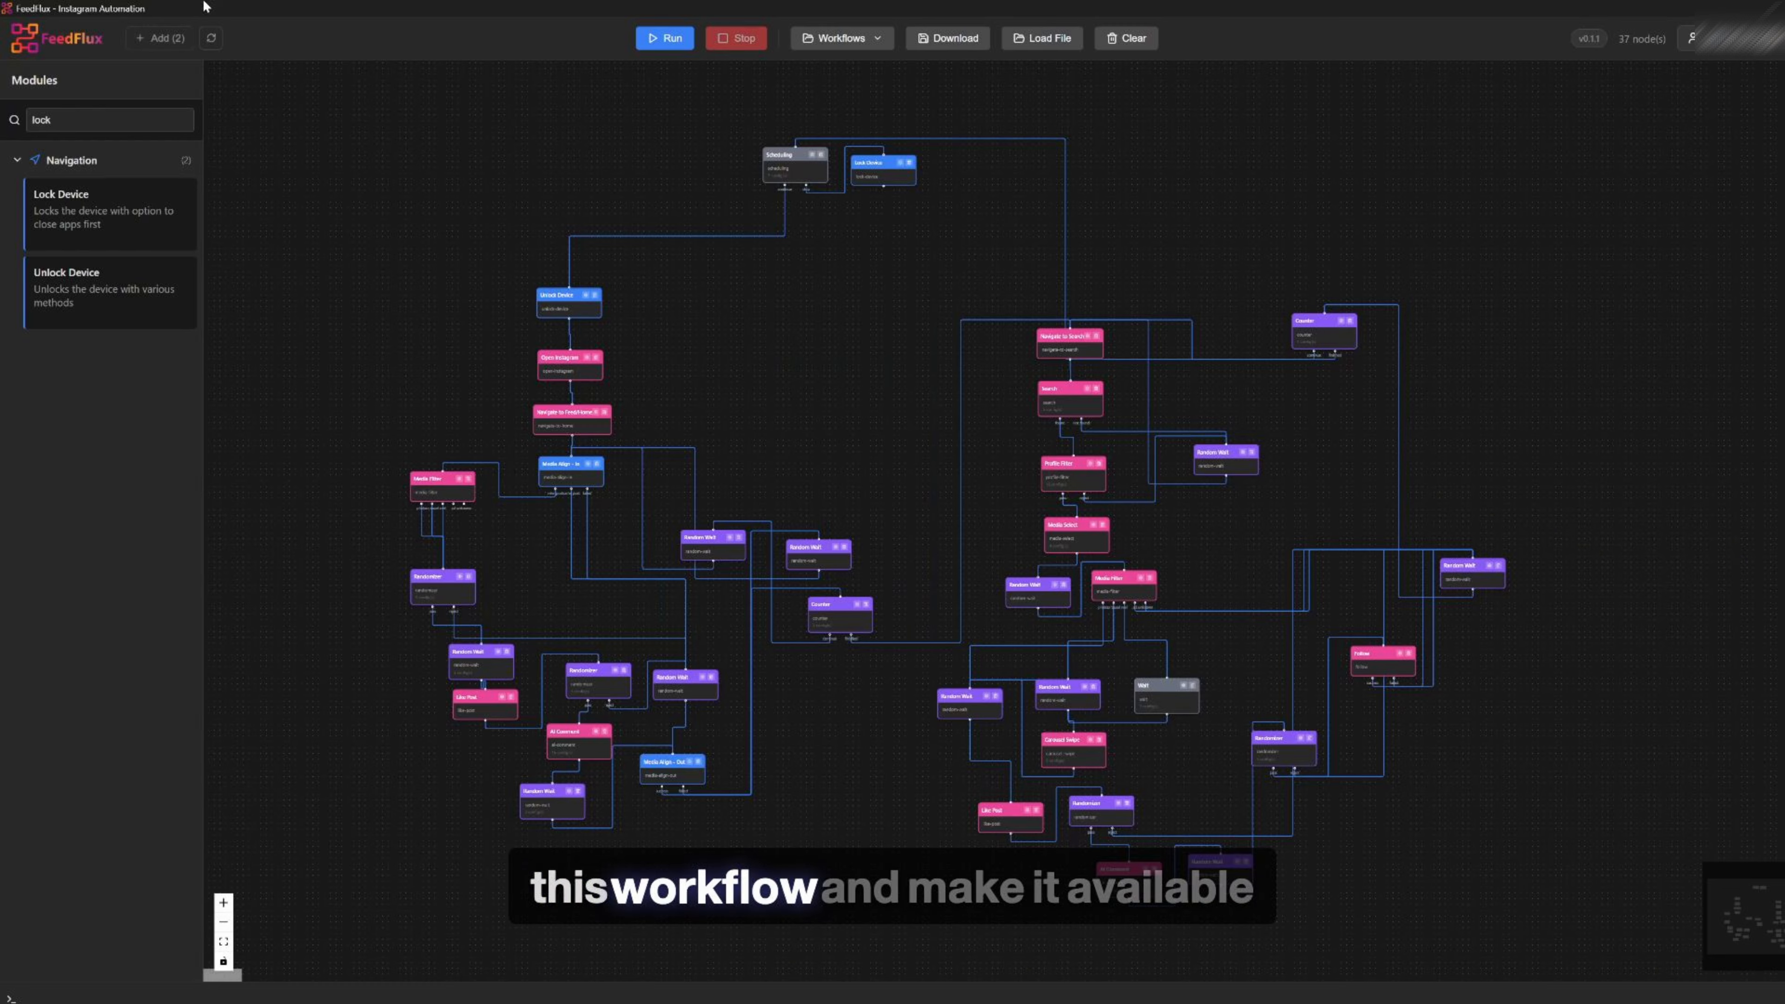
pyautogui.click(109, 120)
pyautogui.press('BackSpace')
pyautogui.press('BackSpace')
pyautogui.press('BackSpace')
pyautogui.press('BackSpace')
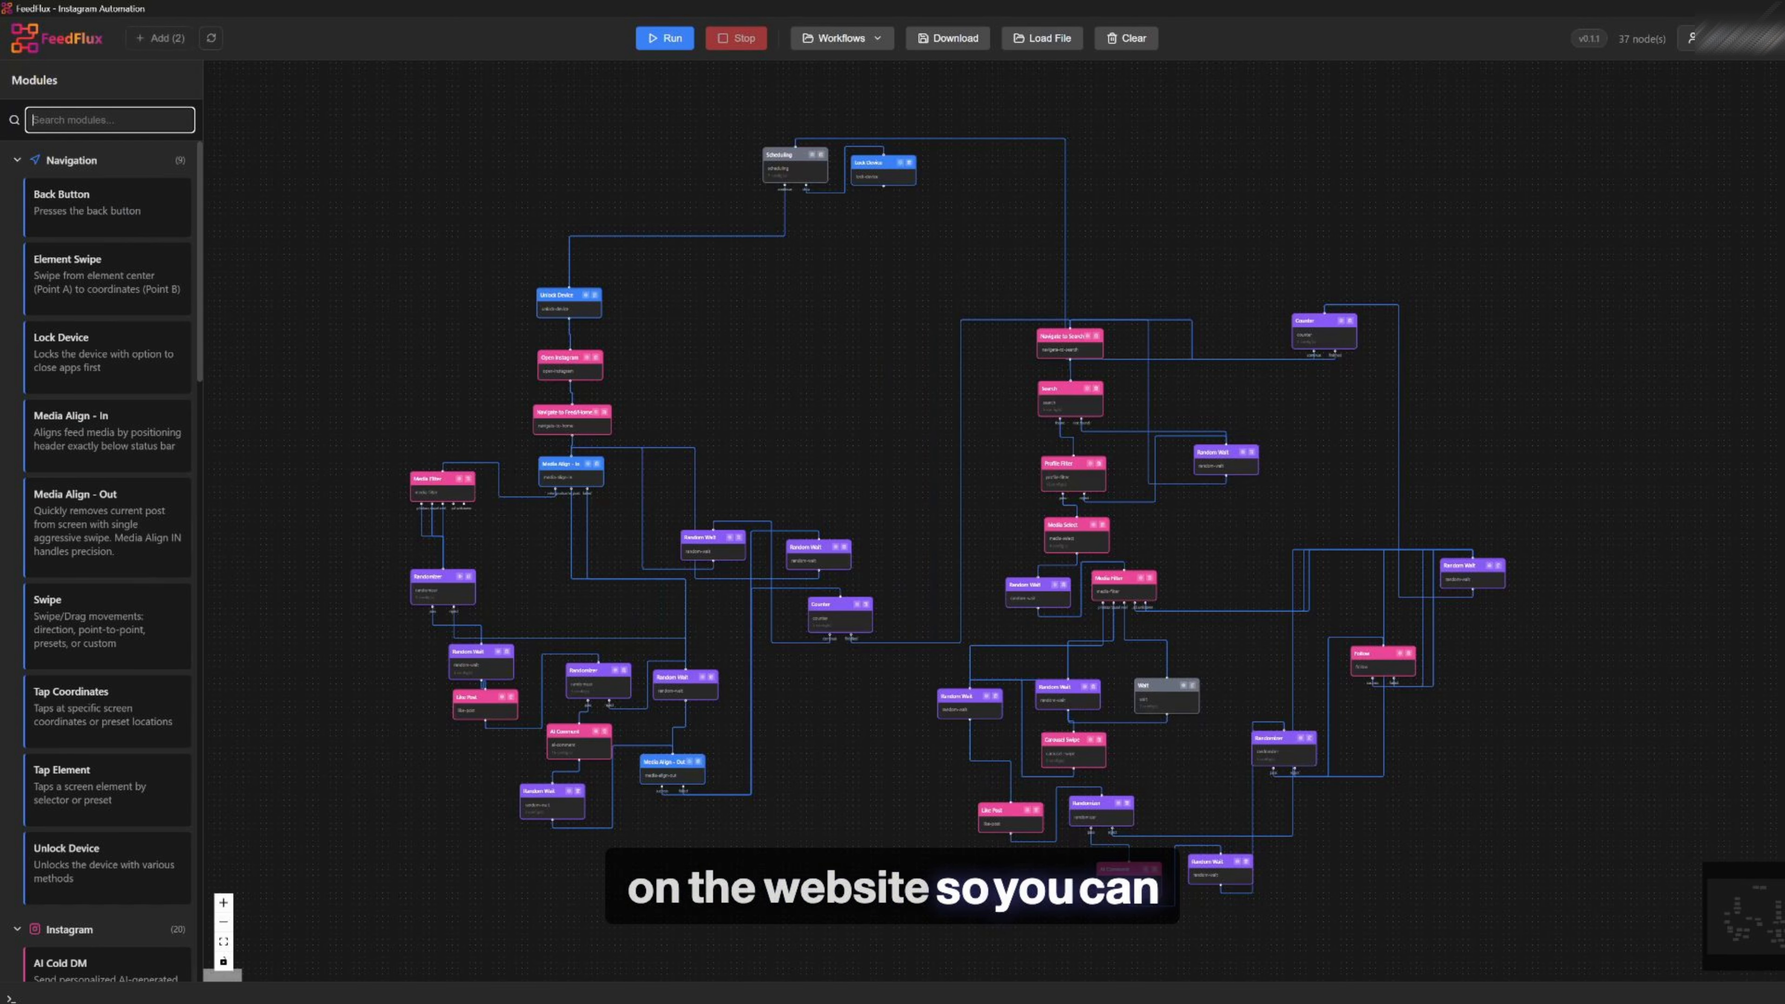
pyautogui.scroll(-20, 171, 831)
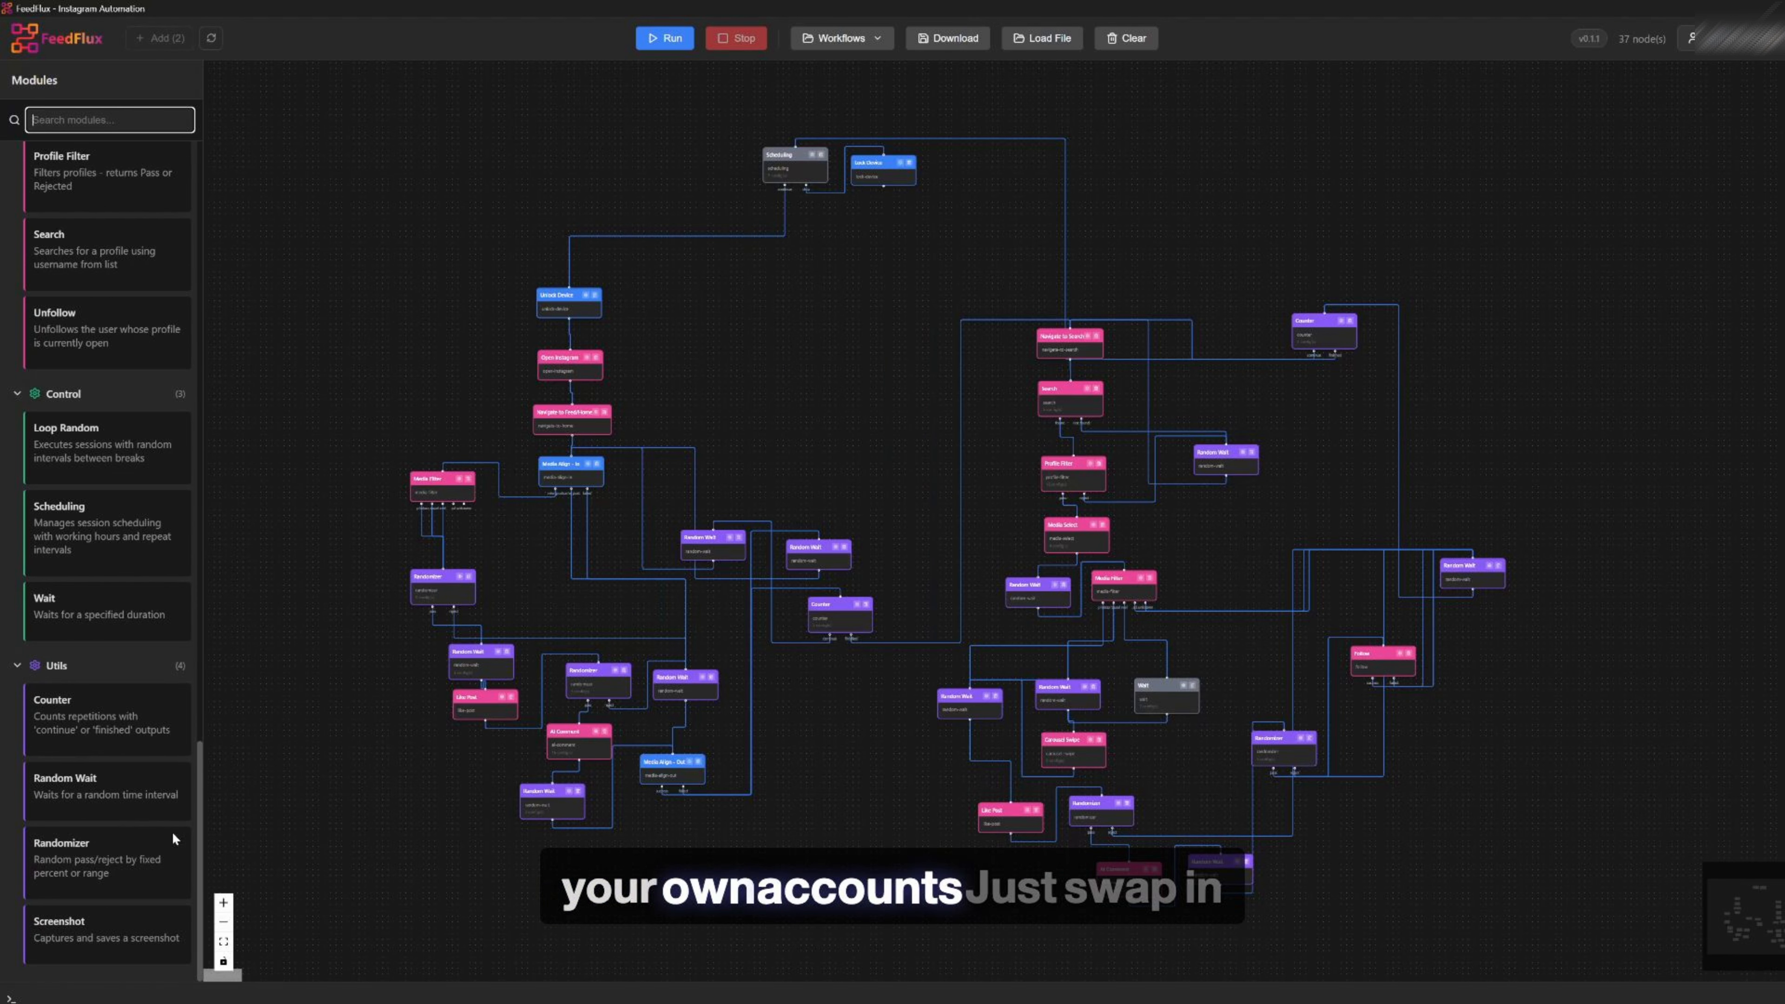
pyautogui.scroll(20, 179, 794)
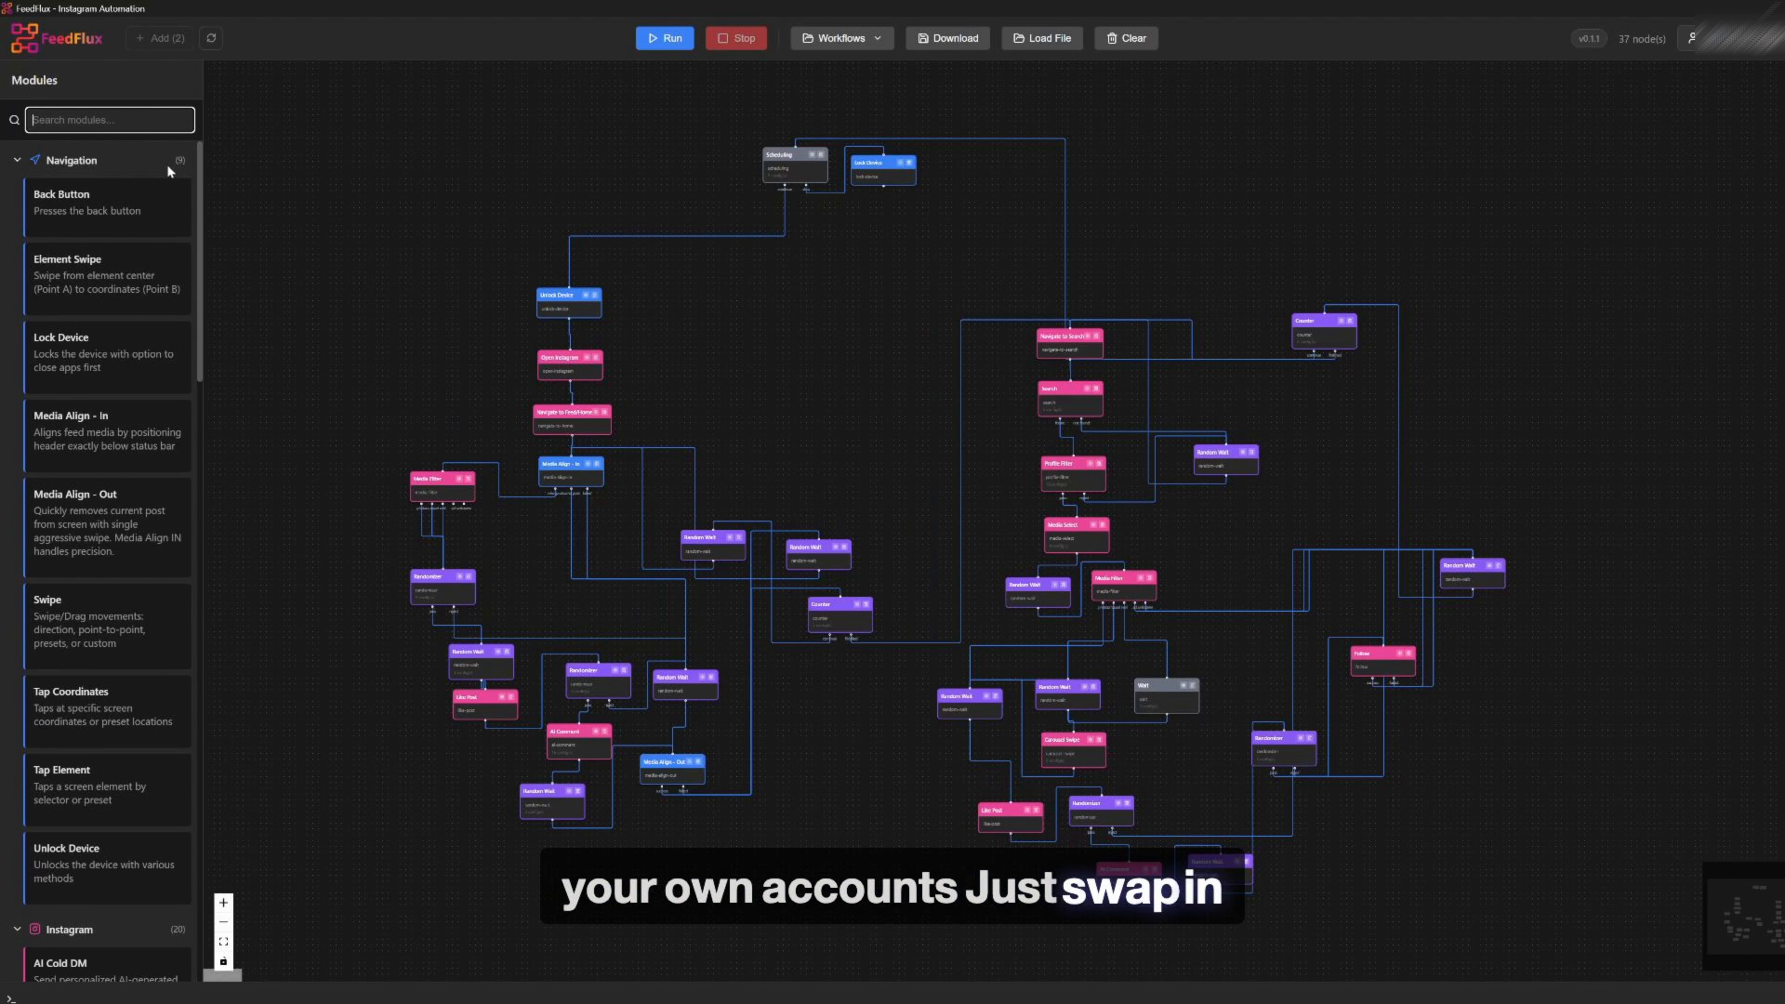